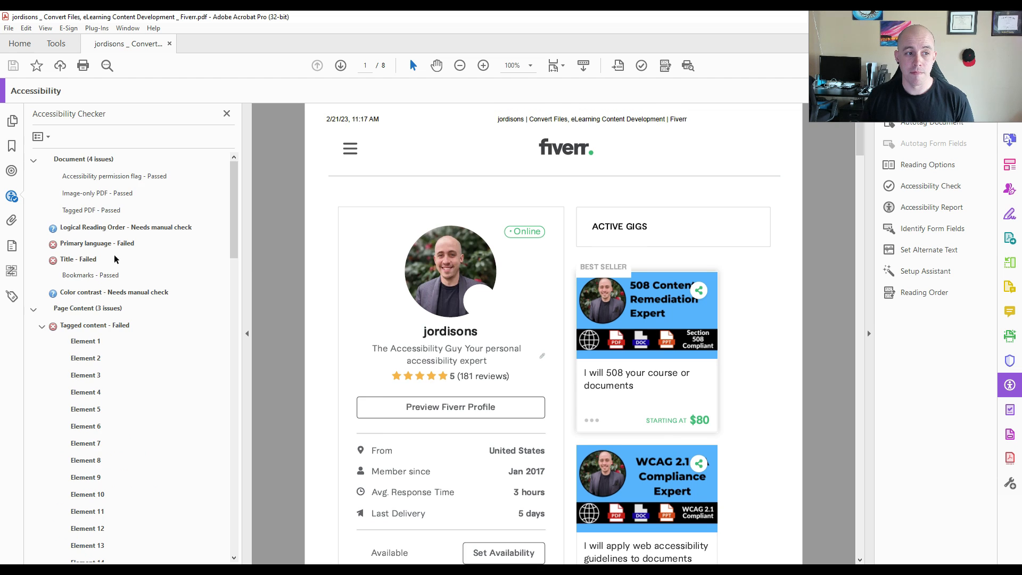
- Examine the document's tag tree, expanding the nested Div tags and the Fiverr logo link branch
left_click(12, 296)
left_click(34, 160)
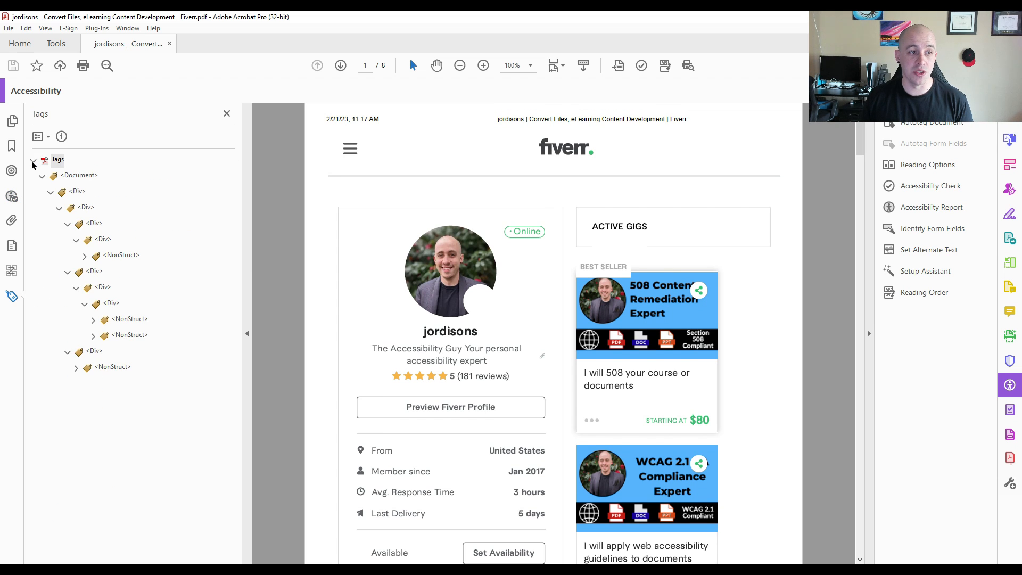
left_click(80, 194)
key("Right")
key("Right")
key("Right")
key("Right")
key("Right")
key("Right")
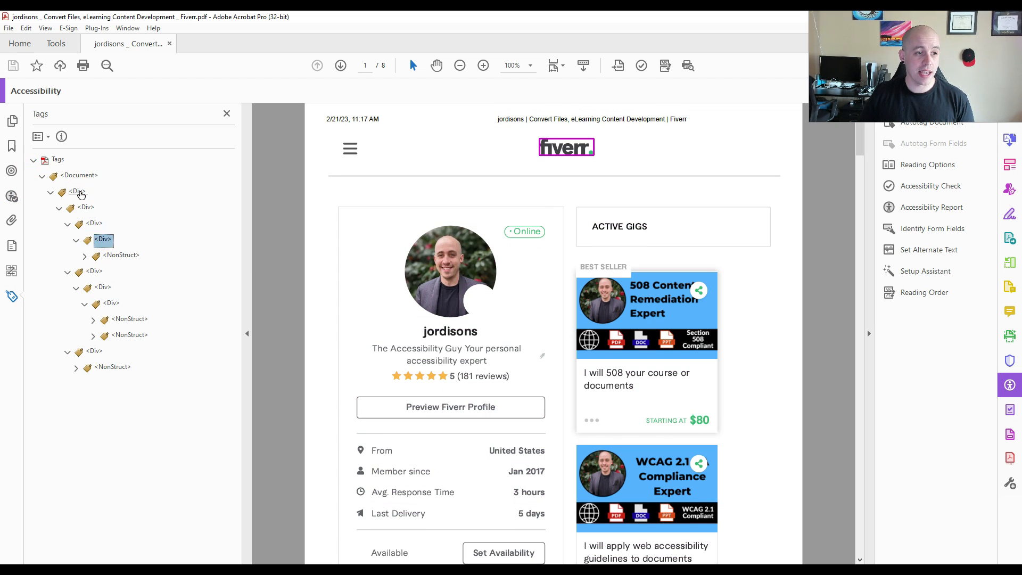
key("Right")
key("Down")
key("Down")
key("Down")
key("Down")
key("Down")
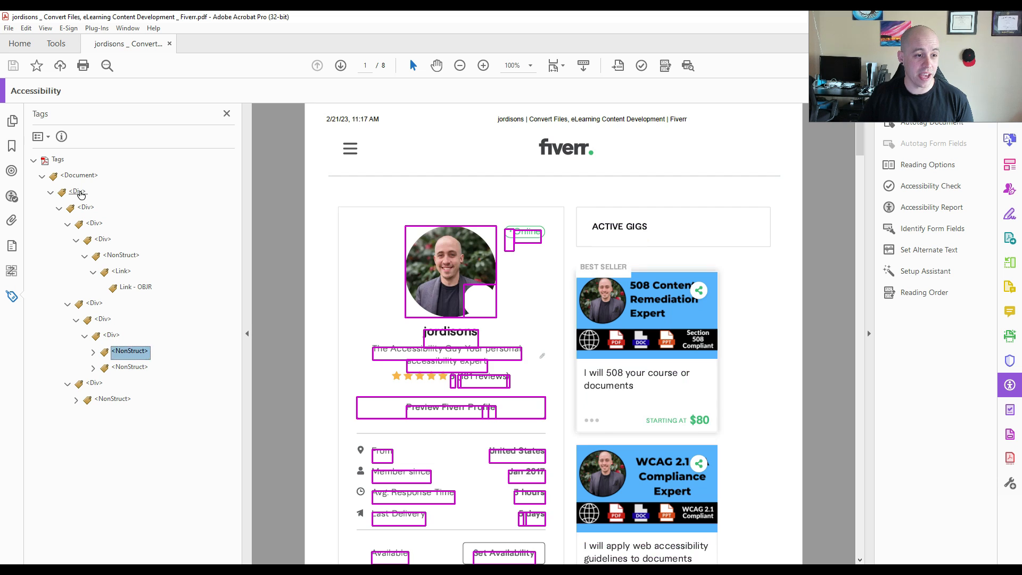
- Examine the nested tags of the profile card down to the content of the Online status label
key("Right")
key("Right")
key("Right")
key("Right")
key("Right")
key("Right")
key("Right")
key("Right")
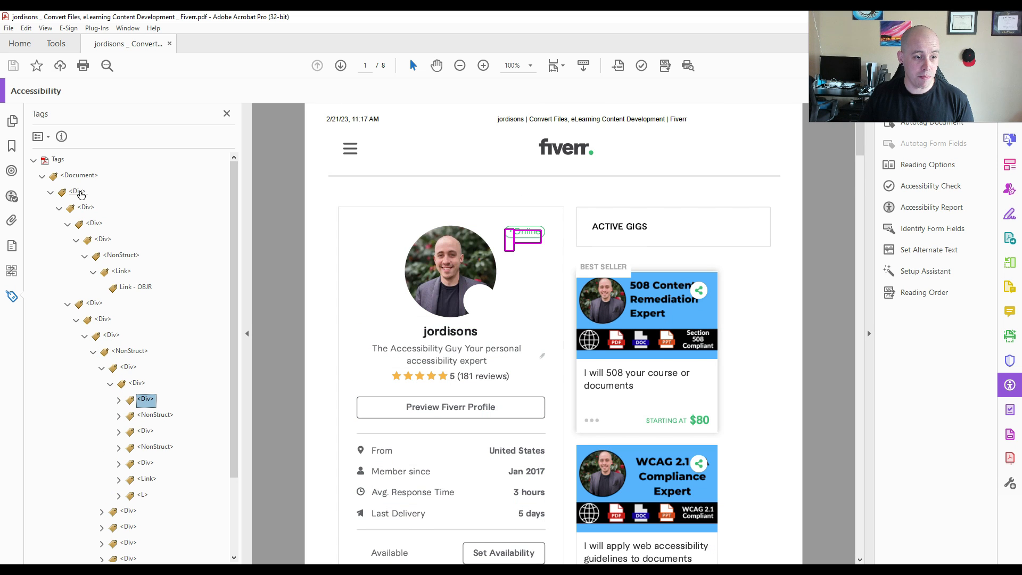
key("Right")
key("Right")
key("Right")
key("Right")
key("Down")
key("Right")
key("Right")
key("Down")
key("Up")
key("Up")
key("Up")
key("Right")
key("Right")
- Examine the remaining profile tags, including the figure and link group, and compare them with the first two pages
key("Down")
key("Down")
key("Down")
key("Right")
key("Right")
key("Down")
key("Down")
key("Down")
key("Down")
key("Down")
key("Down")
key("Down")
key("Down")
key("Down")
key("Down")
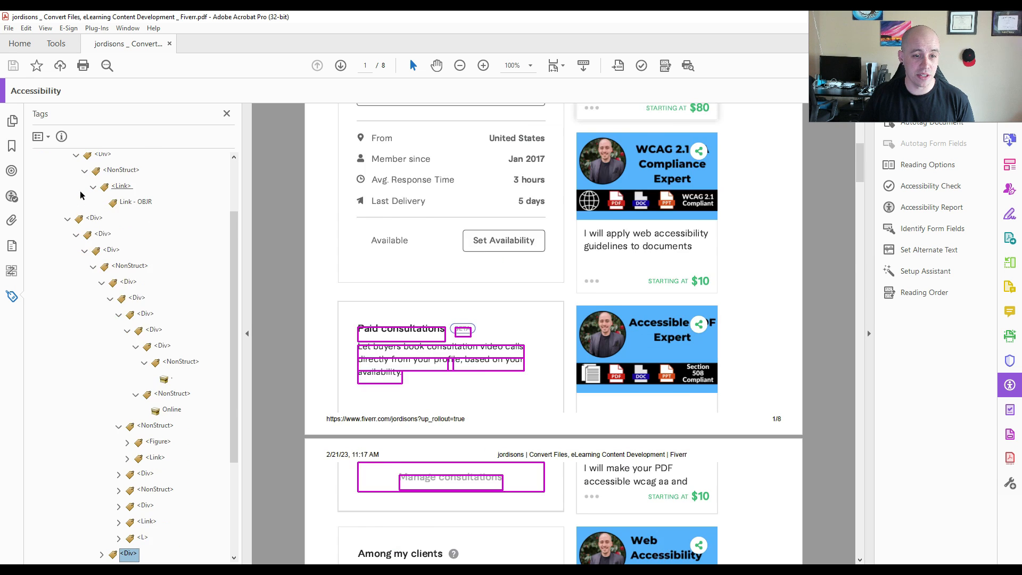
scroll(358, 180, "up", 10)
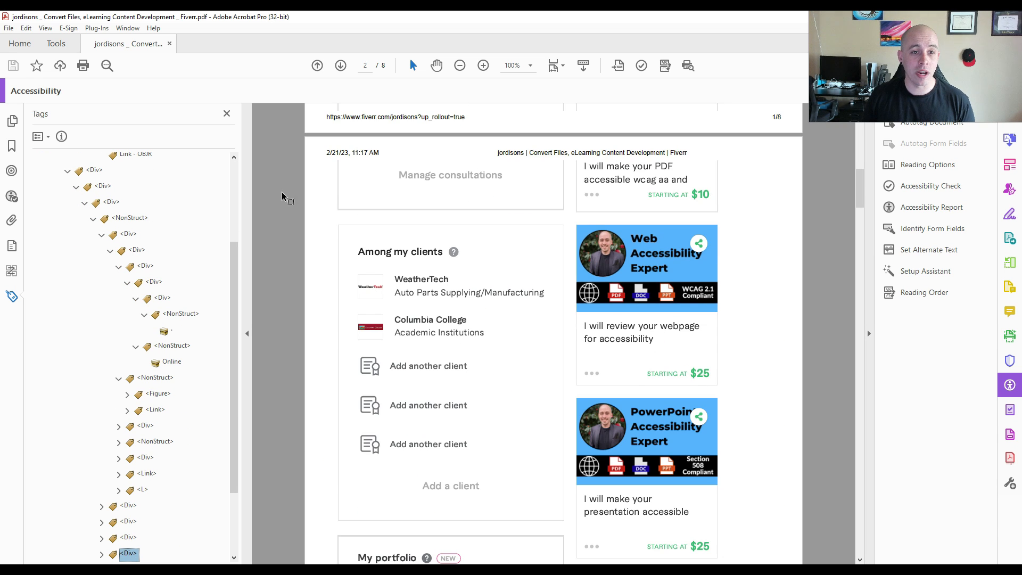
scroll(746, 240, "up", 10)
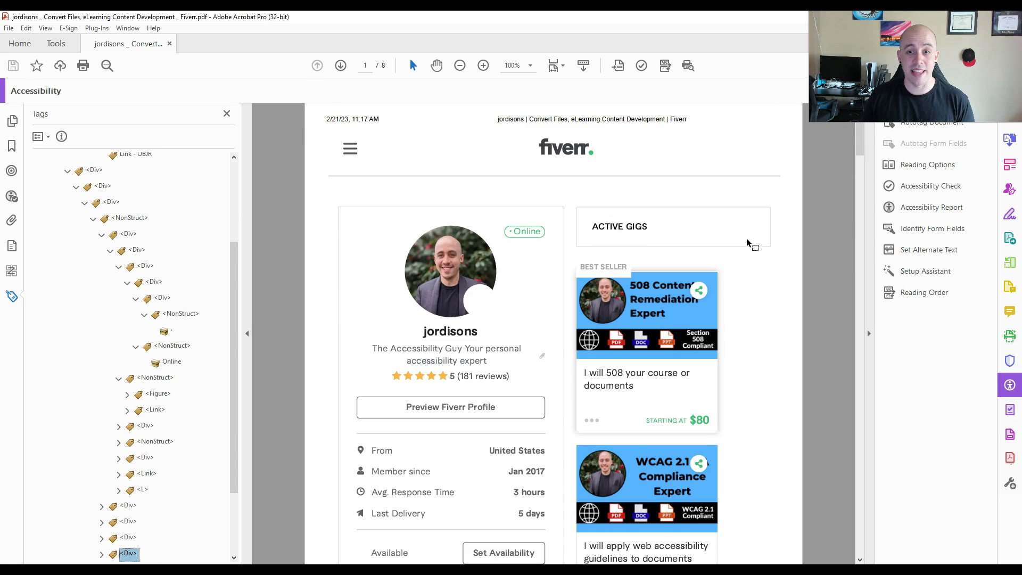
- Start the Make Accessible action from the Action Wizard on the open PDF
left_click(1009, 410)
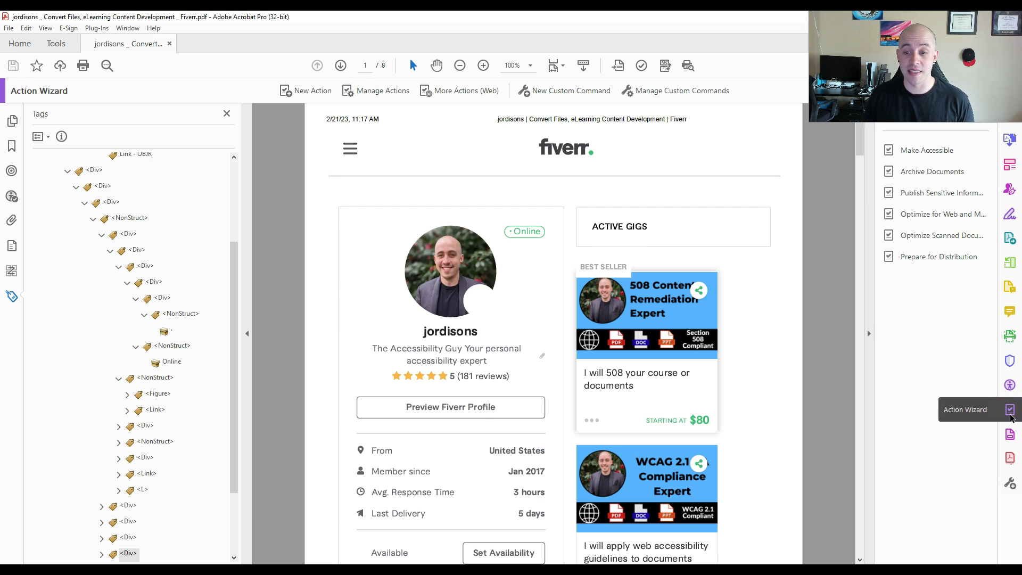
left_click(932, 150)
left_click(946, 186)
- Fill in the document description with title "Fiverr Gig Breakdown", subject "Advanced PDF remediation", the author's full name and keywords beginning with "Fiverr"
left_click(476, 222)
left_click(481, 272)
left_click(486, 317)
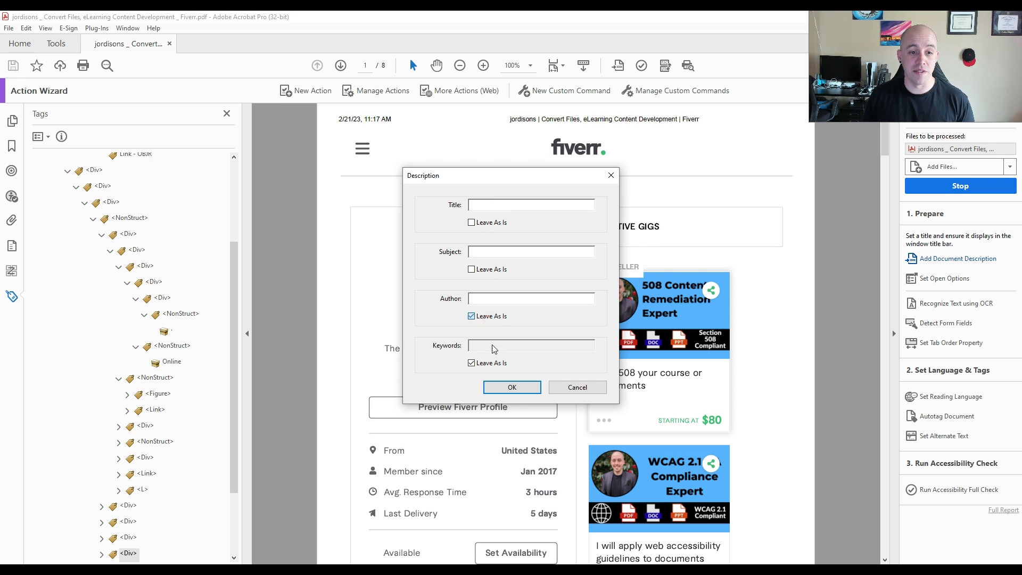
left_click(489, 363)
left_click(489, 207)
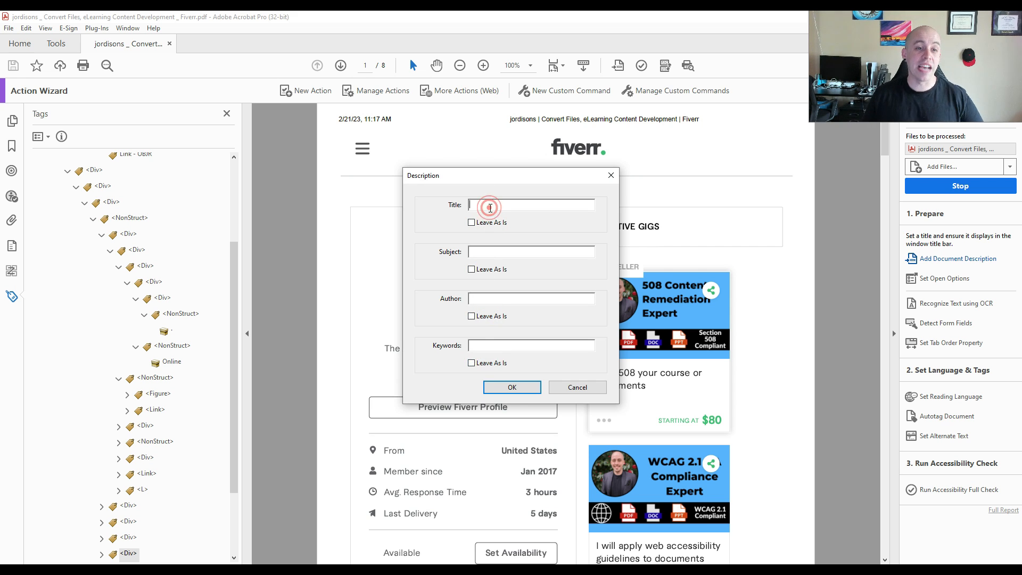
type("Fiv")
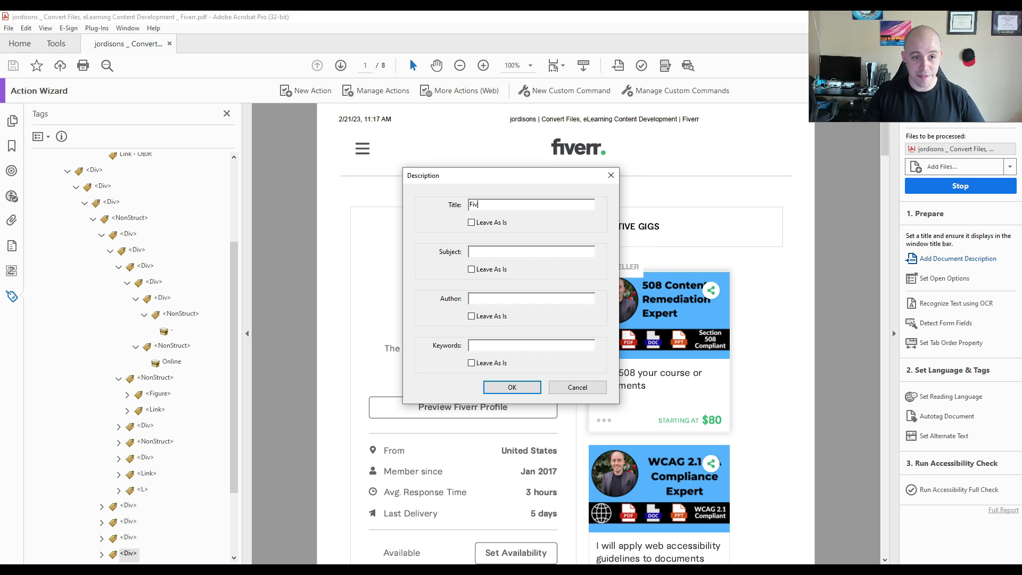
type("err Gig Breakdown")
key("Tab")
key("Tab")
type("Adv")
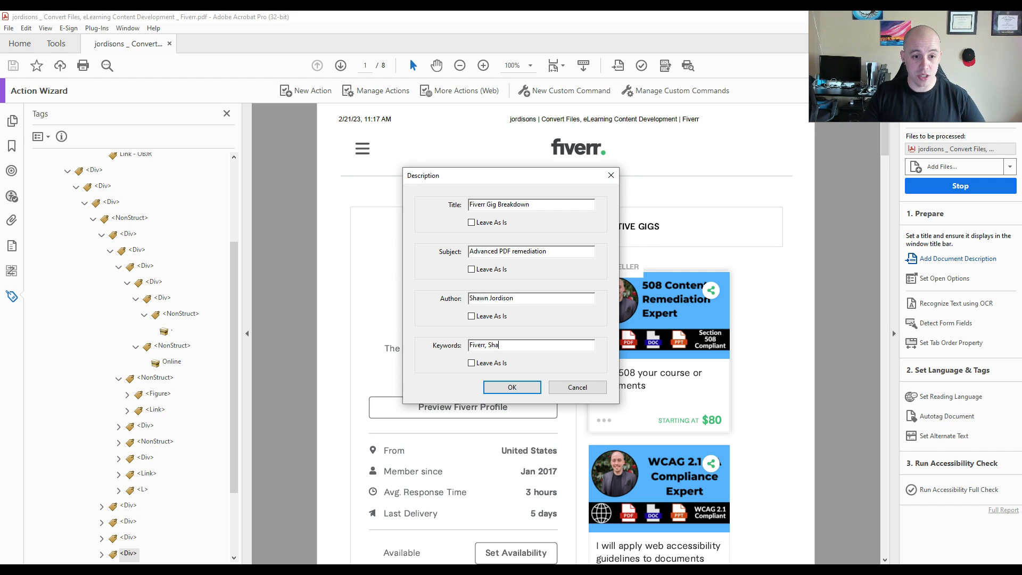
left_click(533, 390)
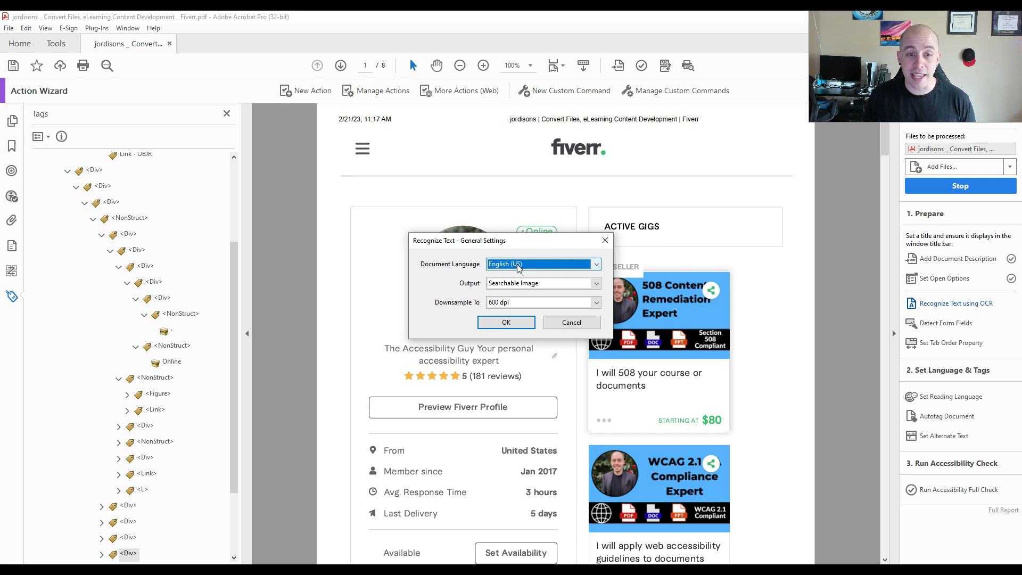
- Recognize the text as English (US) with Searchable Image output at 600 dpi, and skip form field detection
left_click(503, 322)
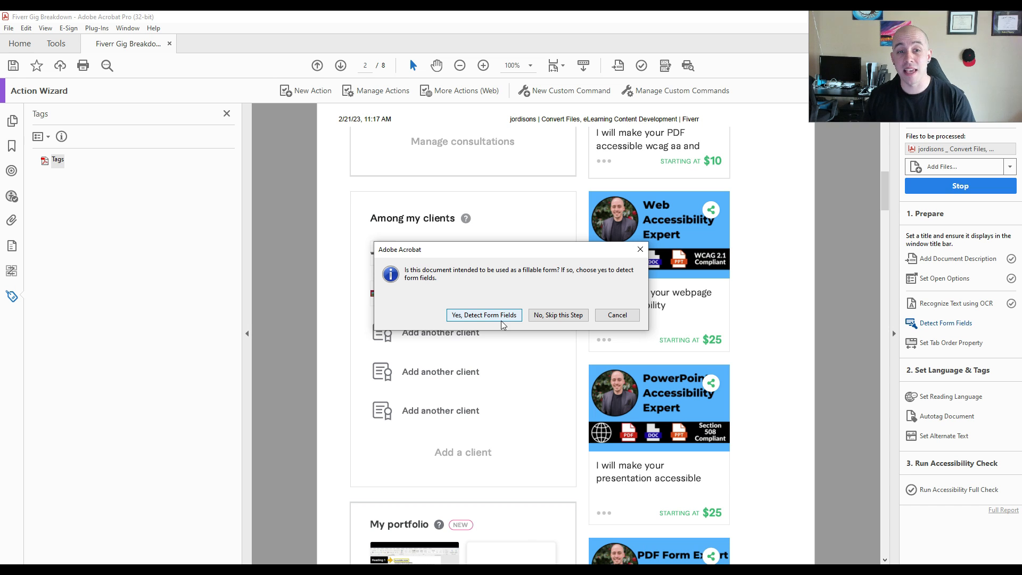
left_click(566, 315)
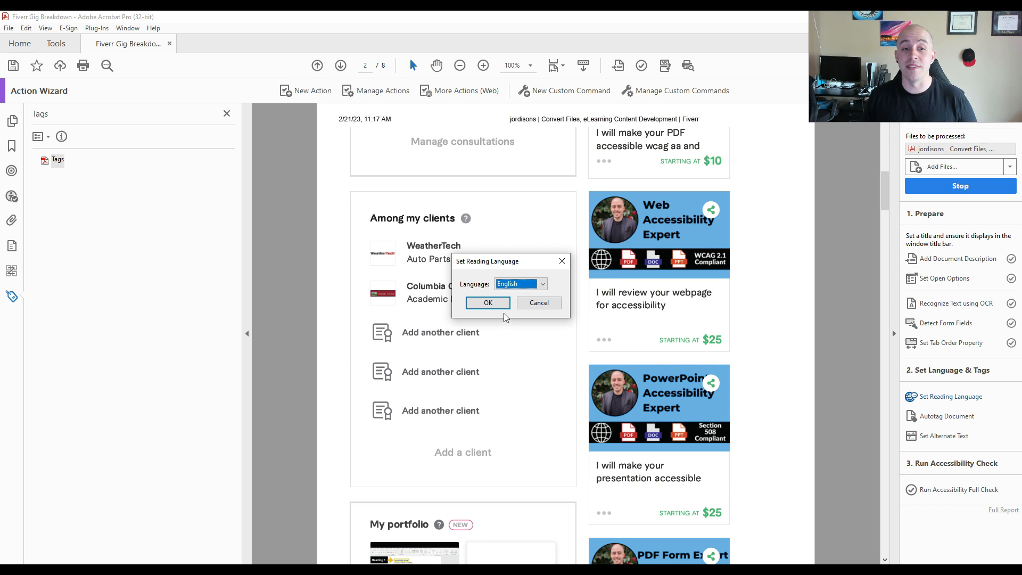
- Set the reading language to English and run the automatic tagging to completion, dismissing the annotation tag notices
left_click(488, 302)
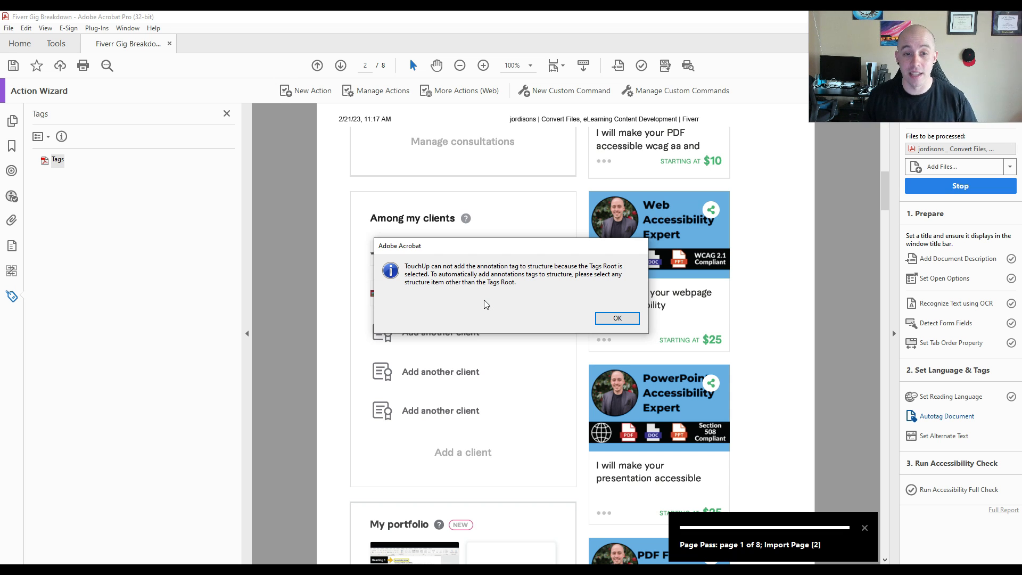
left_click(617, 318)
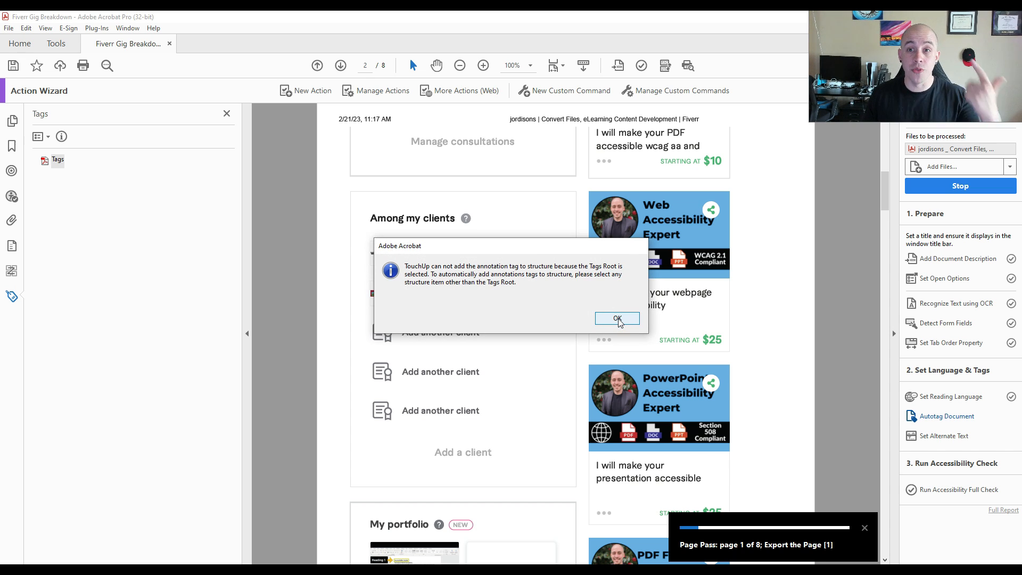
left_click(617, 319)
left_click(617, 318)
left_click(617, 318)
left_click(617, 318)
left_click(617, 318)
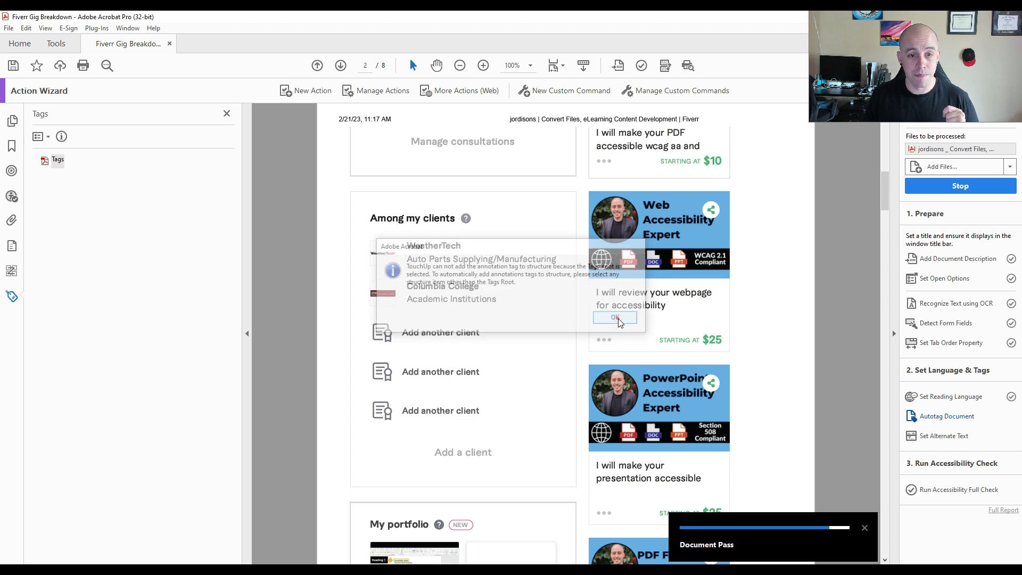
left_click(618, 318)
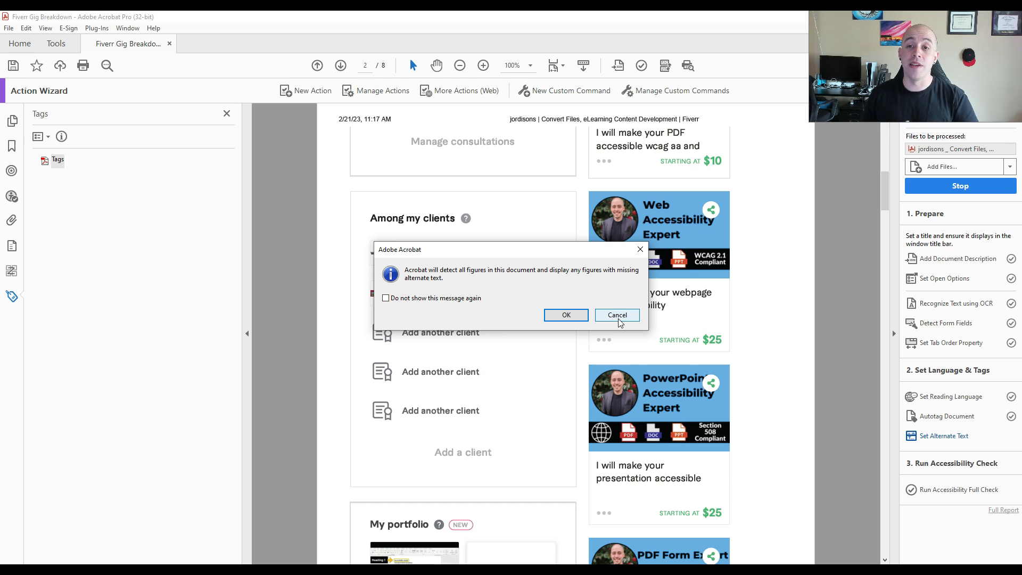
- Detect the figures missing alternate text, browse them up to image 8, and save and close without entering descriptions
left_click(567, 316)
left_click(568, 261)
left_click(567, 261)
left_click(567, 261)
left_click(567, 261)
left_click(567, 260)
left_click(567, 261)
left_click(568, 260)
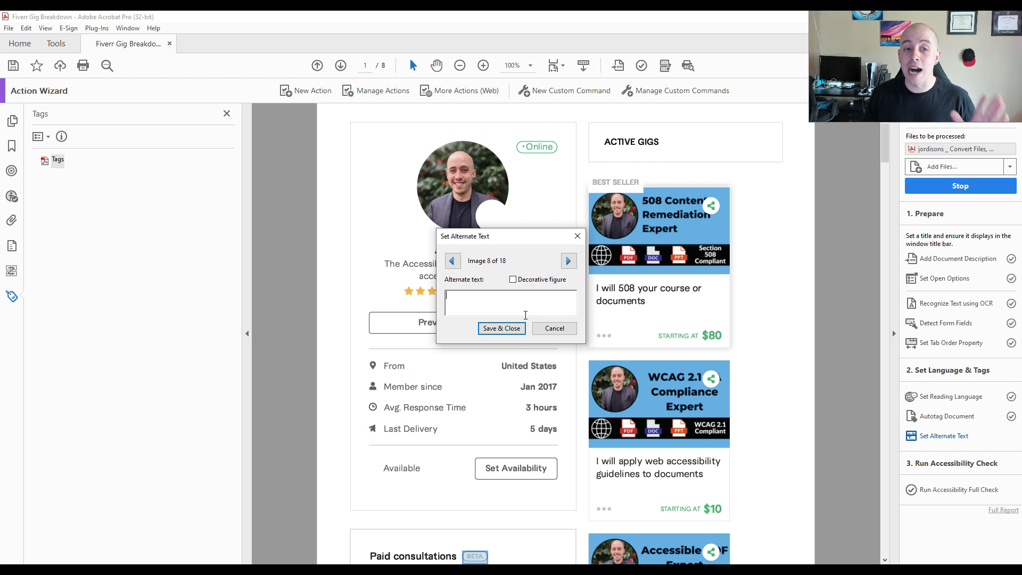
left_click(489, 329)
- Run the full accessibility check on all pages without creating a report, and expand the character encoding issues
left_click(407, 149)
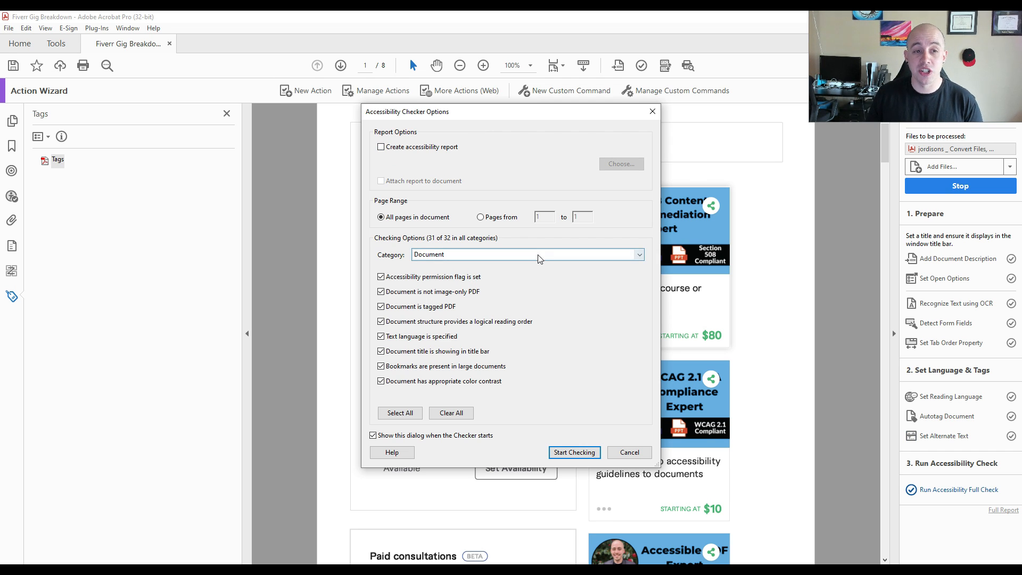
left_click(568, 451)
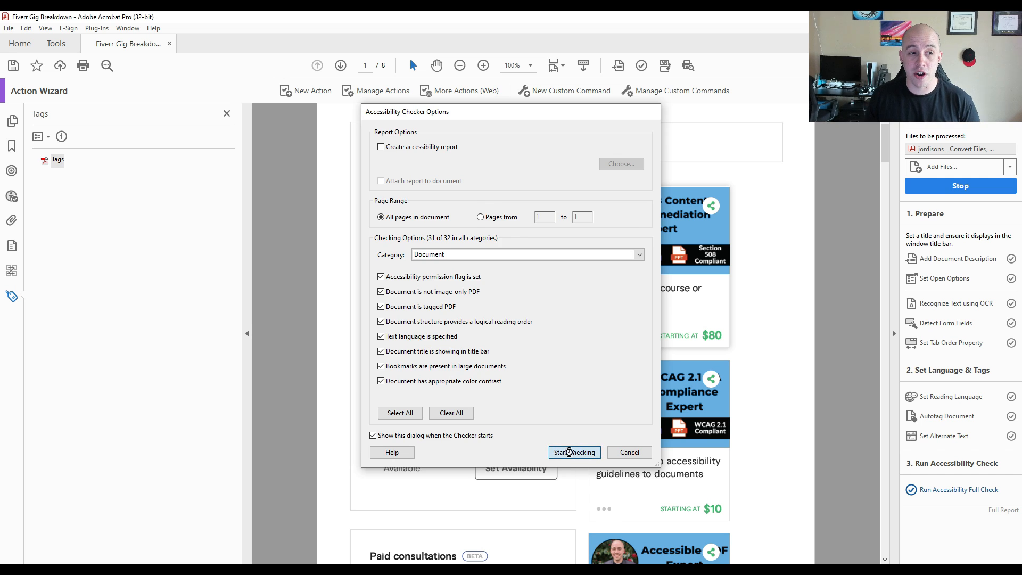
scroll(140, 275, "down", 2)
left_click(42, 294)
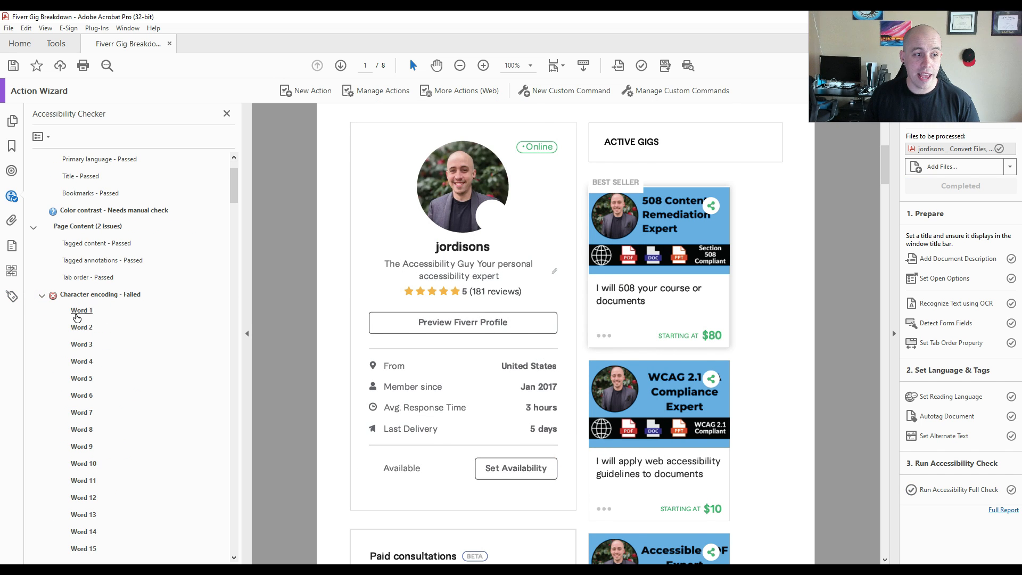
- Examine the first seven words flagged for character encoding and look through the length of the issue list
left_click(81, 310)
left_click(80, 344)
key("Down")
key("Down")
key("Down")
key("Down")
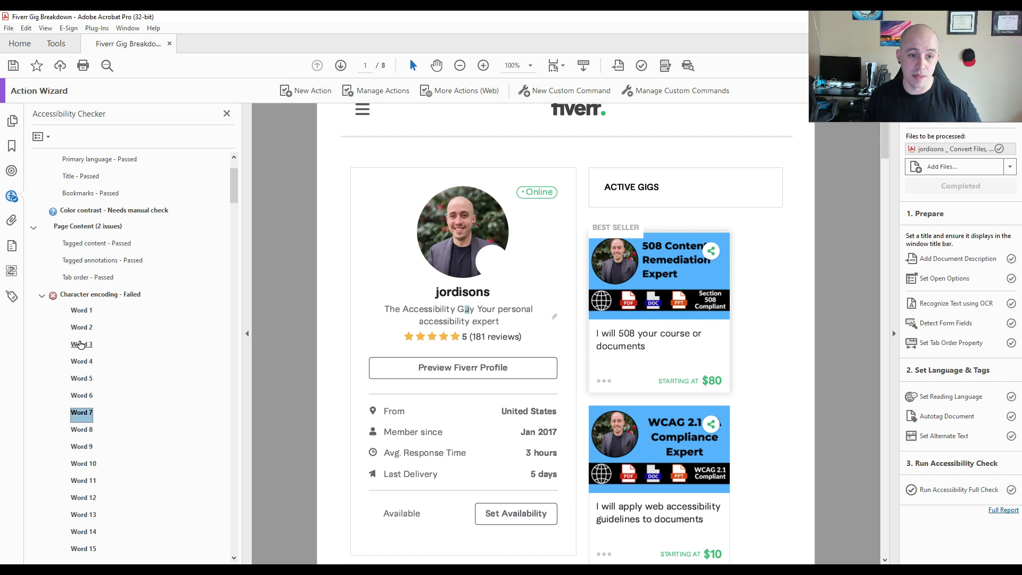
scroll(83, 328, "down", 20)
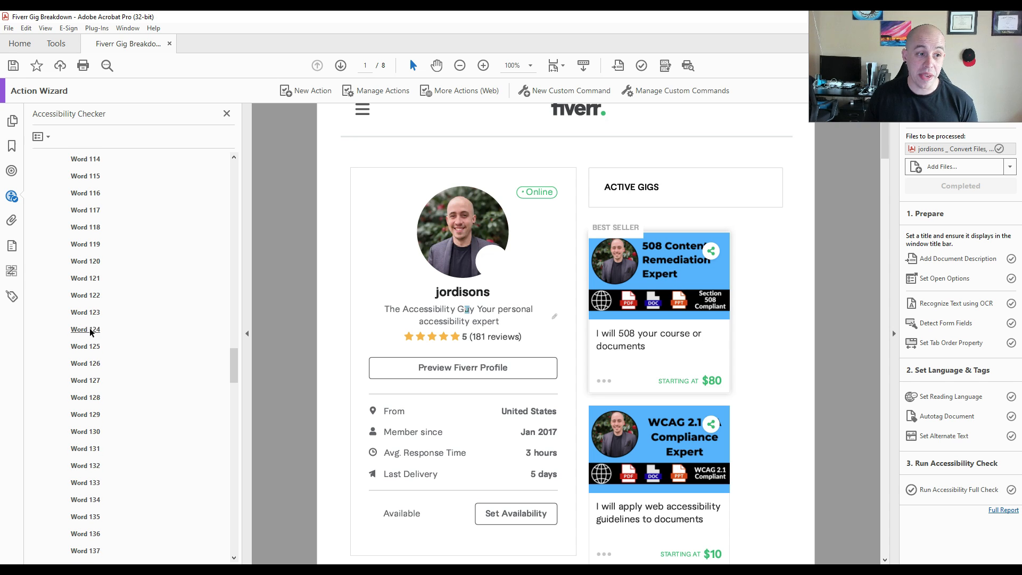
scroll(89, 314, "up", 20)
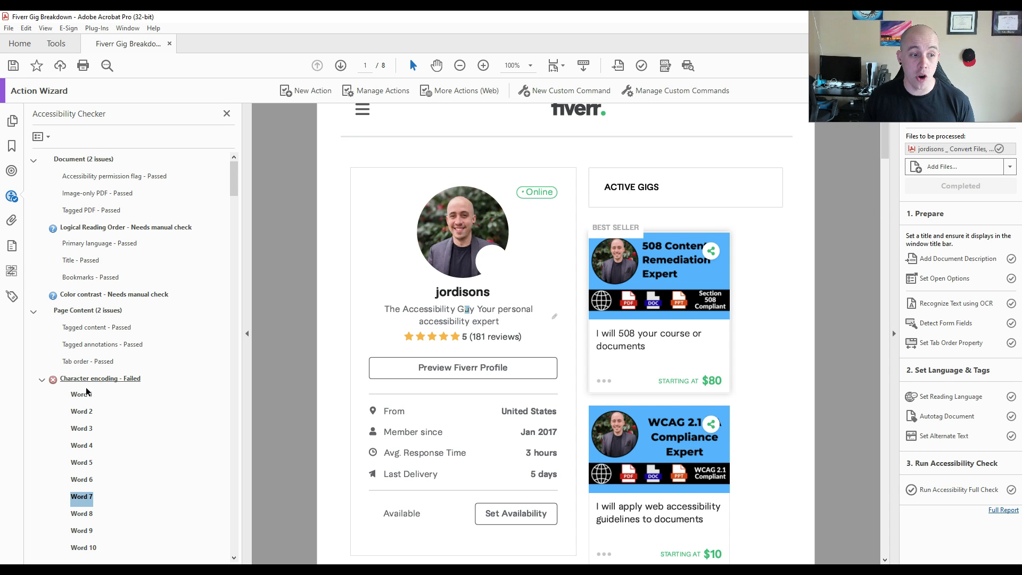
- Step through the character encoding issues from Word 1 to Word 95, checking each flagged spot in the document
left_click(86, 393)
left_click(89, 413)
key("Down")
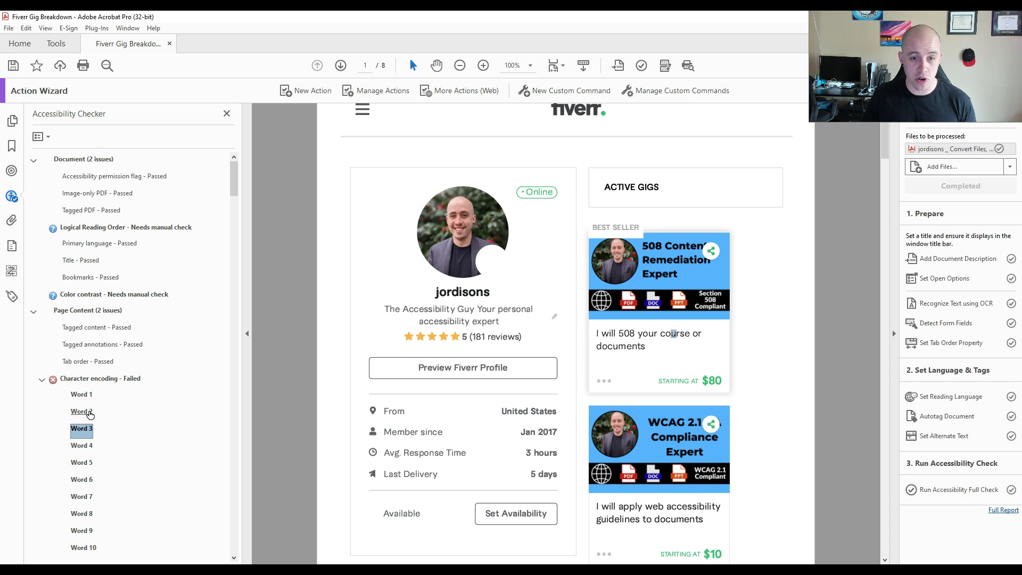
key("Down")
key("Down")
key("Down")
key("Down")
key("Down")
key("Down")
key("Down")
key("Down")
key("Down")
key("Down")
key("Down")
key("Down")
key("Down")
key("Down")
key("Down")
key("Down")
key("Down")
key("Down")
key("Down")
key("Down")
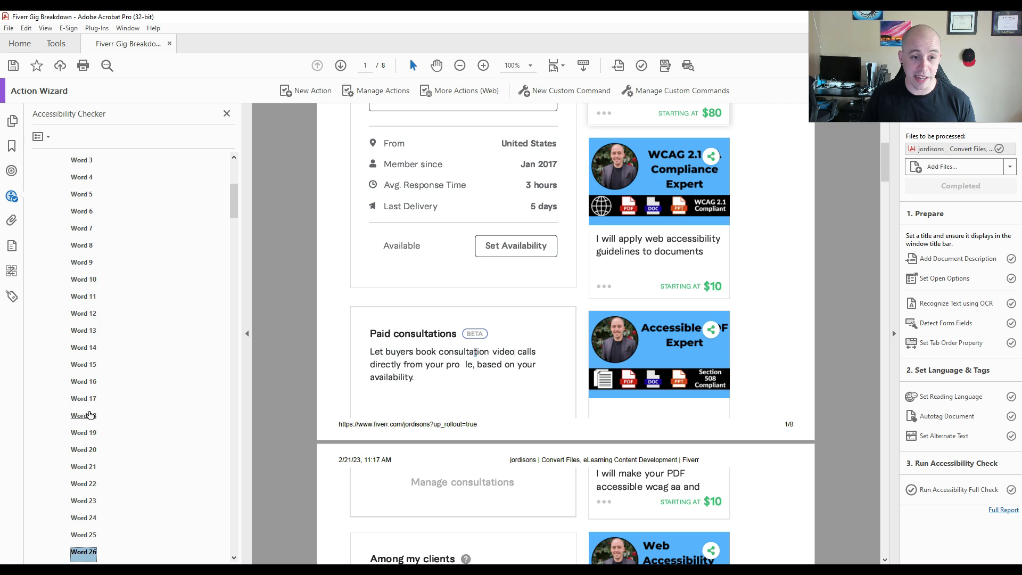
key("Down")
key("Down")
key("Down")
key("Down")
key("Down")
key("Down")
key("Down")
key("Down")
key("Down")
key("Down")
key("Down")
key("Down")
key("Down")
key("Down")
key("Down")
key("Down")
key("Down")
key("Down")
key("Down")
key("Down")
key("Down")
key("Down")
key("Down")
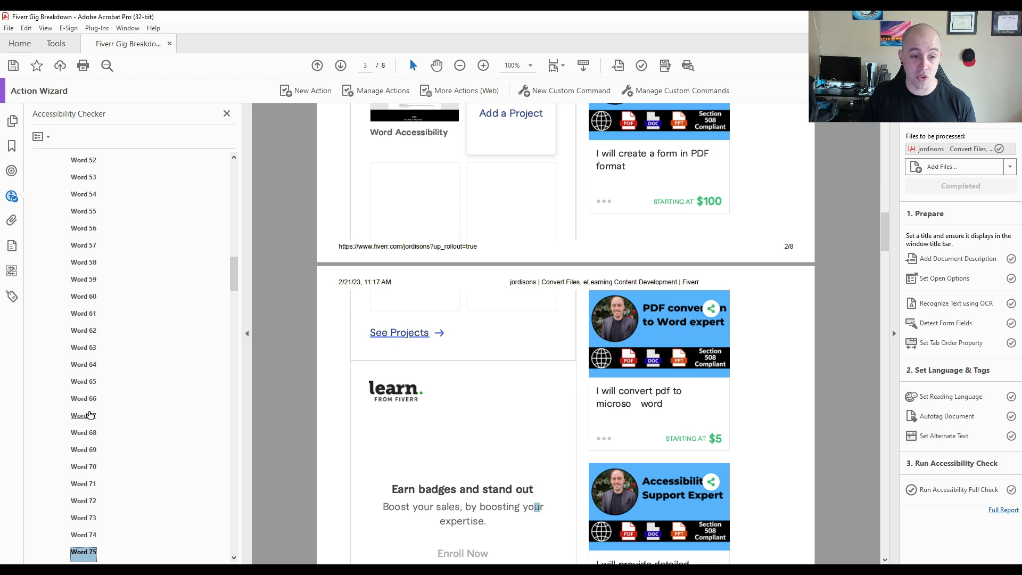
key("Down")
key("Down")
key("Down")
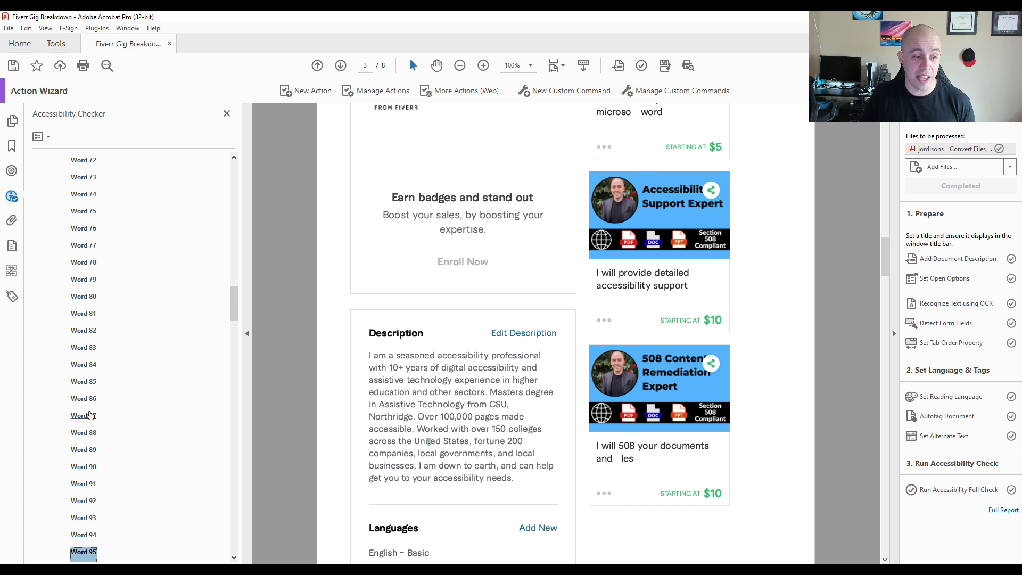
scroll(90, 415, "down", 20)
scroll(93, 415, "up", 20)
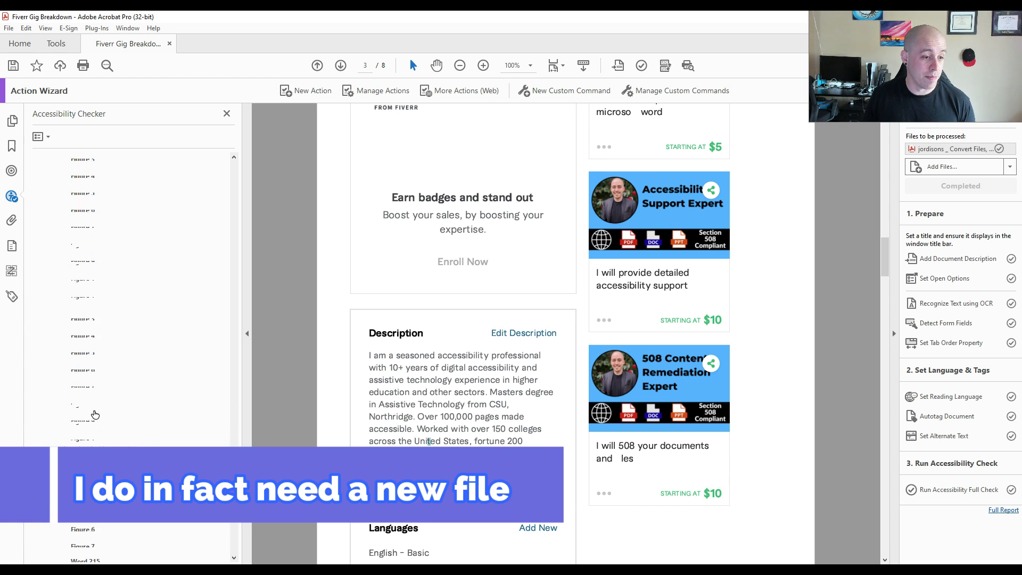
- Inspect the newly generated tag tree, expanding its first Link tag to check the logo link
left_click(11, 295)
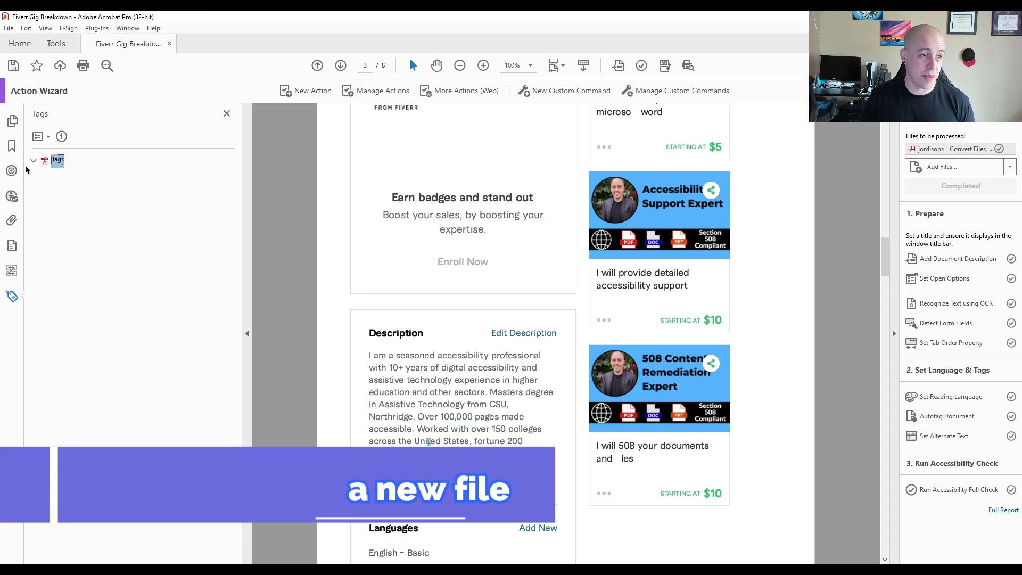
left_click(34, 161)
left_click(76, 175)
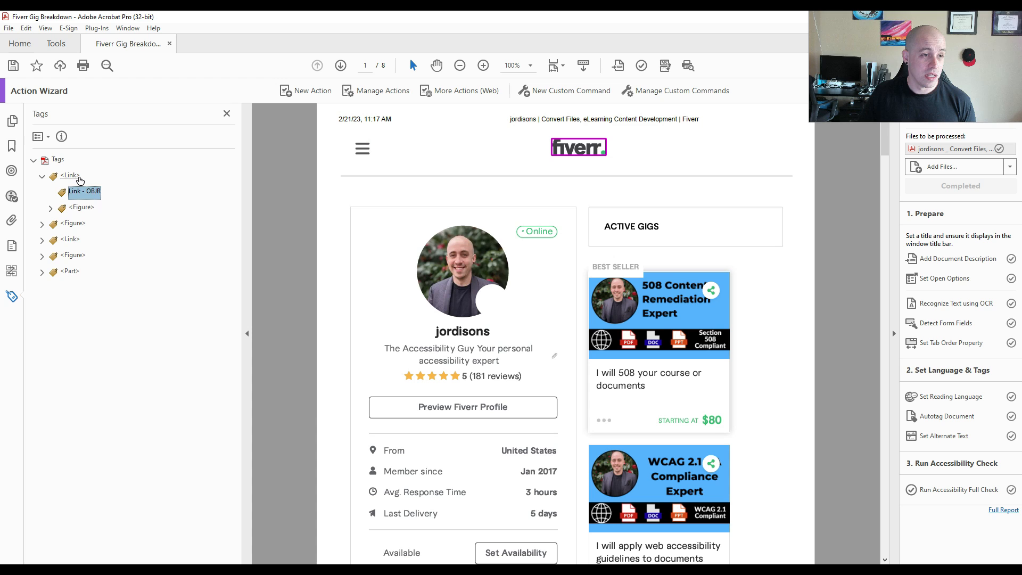
- Examine the logo's Figure tag and the ACTIVE GIGS Figure tag, expanding both to reveal their contents
key("Down")
key("Up")
key("Up")
key("Down")
key("Down")
key("Right")
key("Down")
key("Down")
key("Right")
key("Down")
key("Down")
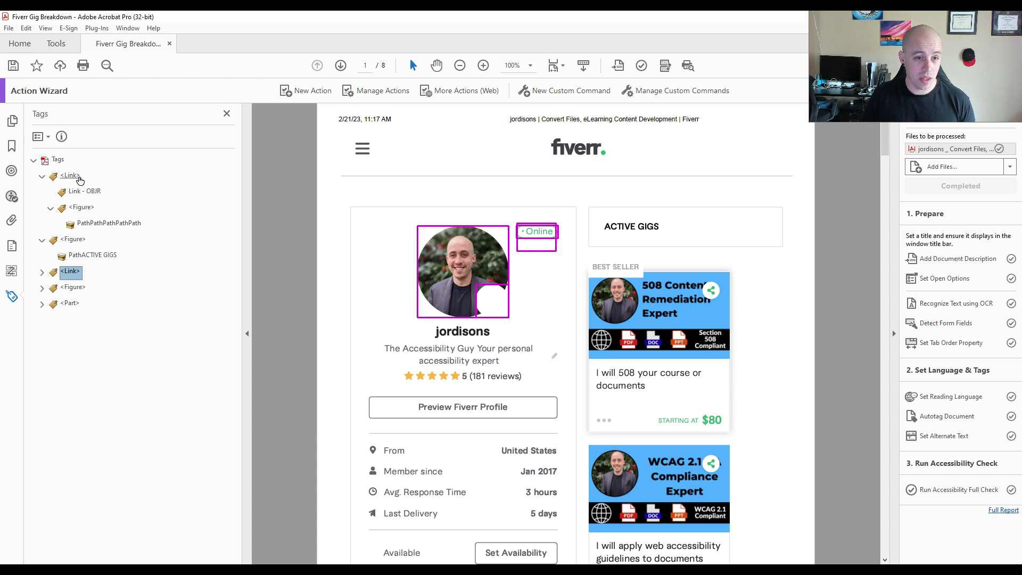
- Expand the Part tag and its first Sect, and step through the child tags to compare them with the page content
key("Down")
key("Down")
key("Right")
key("Down")
key("Right")
key("Down")
key("Down")
key("Down")
key("Down")
key("Down")
key("Down")
key("Down")
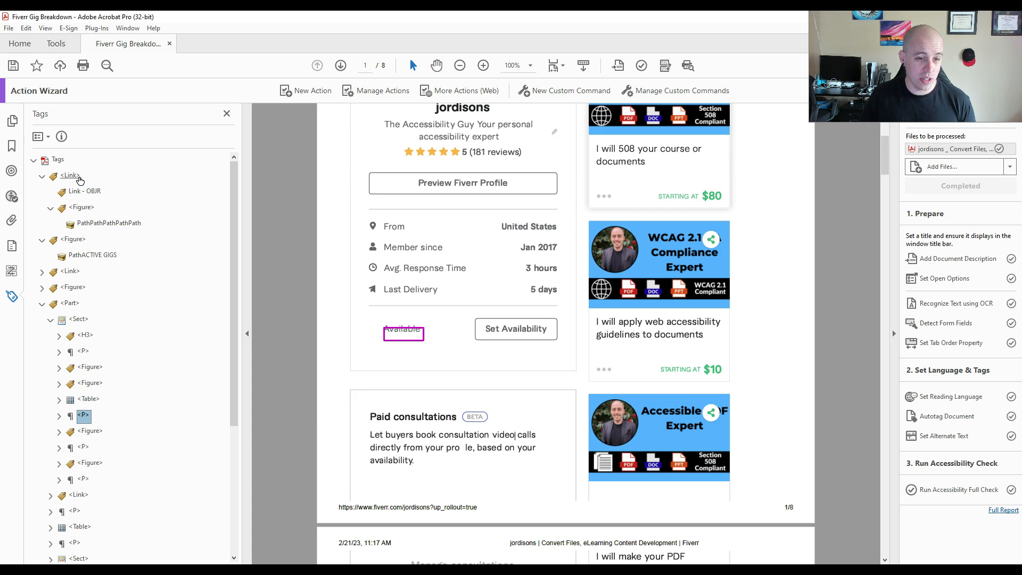
- Review the tags in reverse order back to the first Link tag and collapse that Link
key("Up")
key("Up")
key("Up")
key("Up")
key("Up")
key("Up")
key("Up")
key("Up")
key("Up")
key("Up")
key("Up")
key("Up")
key("Up")
key("Up")
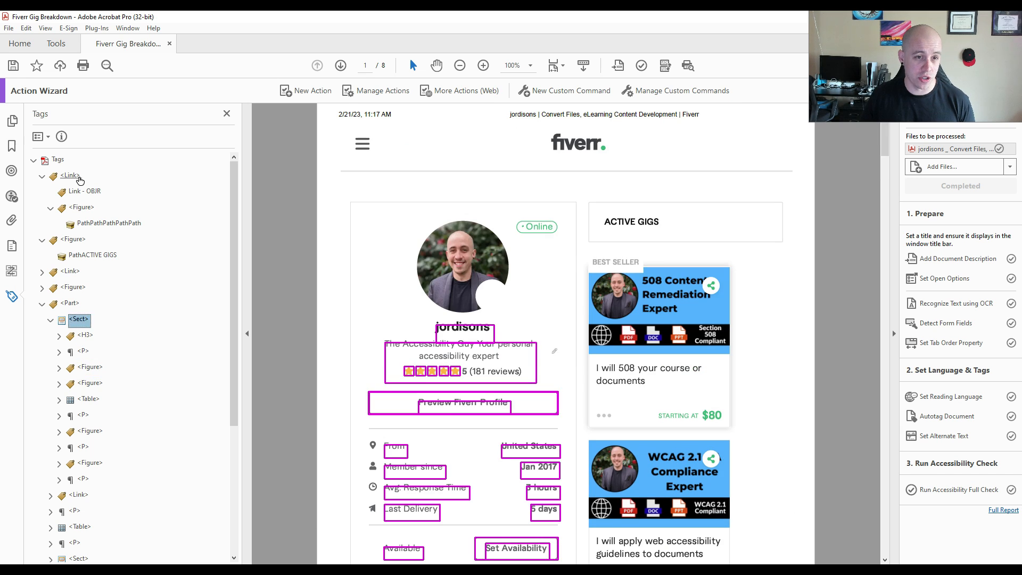
key("Up")
key("Up")
key("Down")
key("Down")
key("Up")
key("Up")
key("Left")
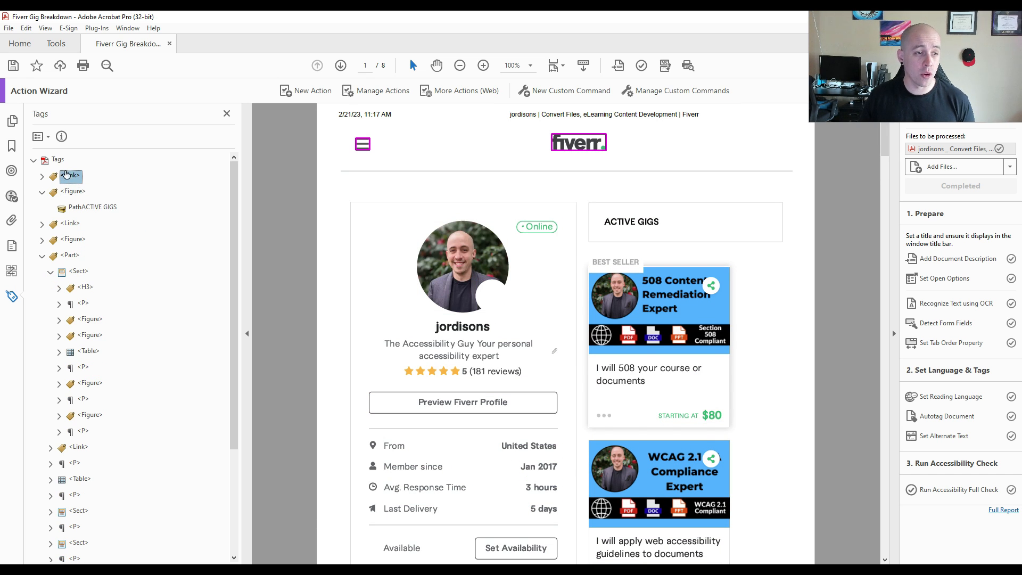
- Add a new tag of type Document to the tag tree
right_click(69, 174)
left_click(86, 181)
type("D")
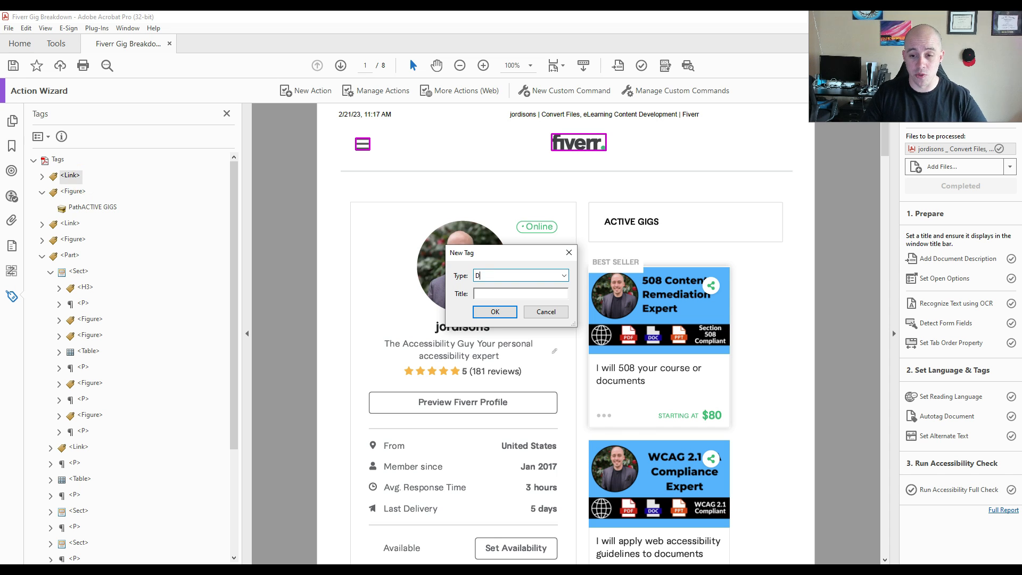
type("ocument")
key("Return")
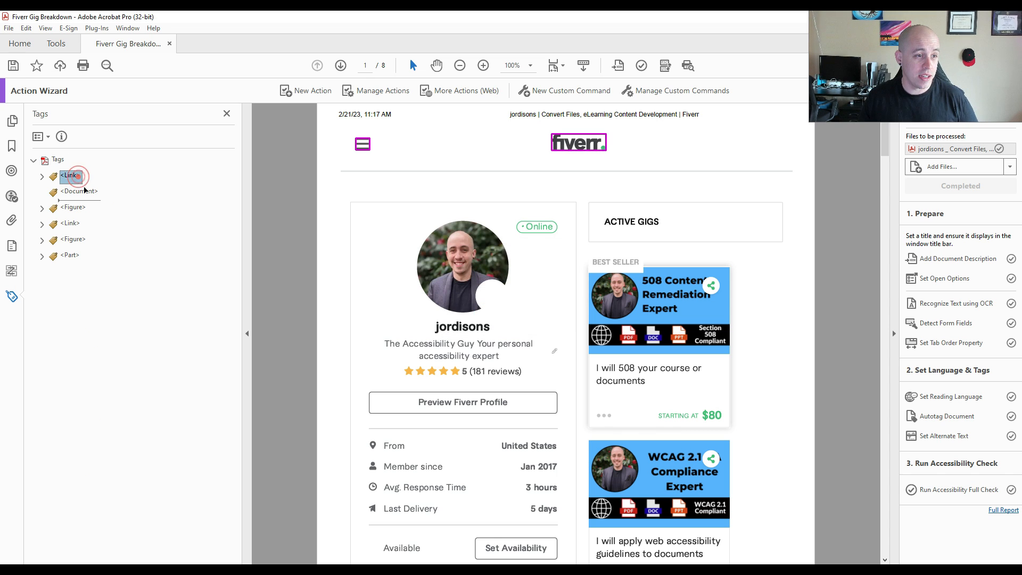
- Nest the other top-level tags under the Document tag and delete the leftover Link tag
left_click_drag(78, 207, 77, 260)
left_click(73, 258, "shift")
left_click_drag(74, 208, 72, 192)
key("Delete")
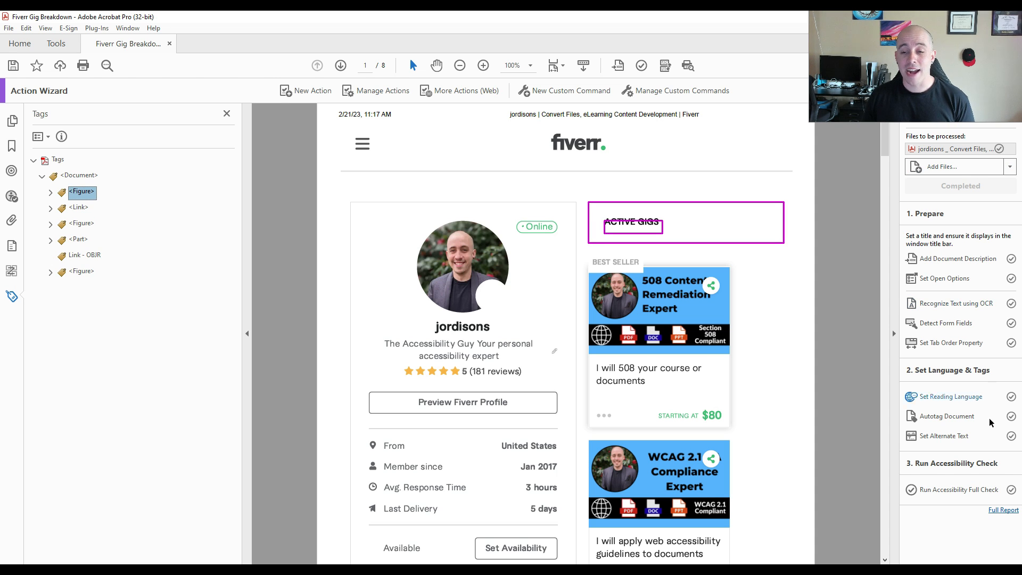
- Close the Action Wizard
left_click(842, 149)
left_click_drag(885, 74, 972, 85)
left_click(1007, 91)
- Examine the profile photo's Link tag and the Figure tag after it, expanding both to check which page content they hold
left_click(84, 187)
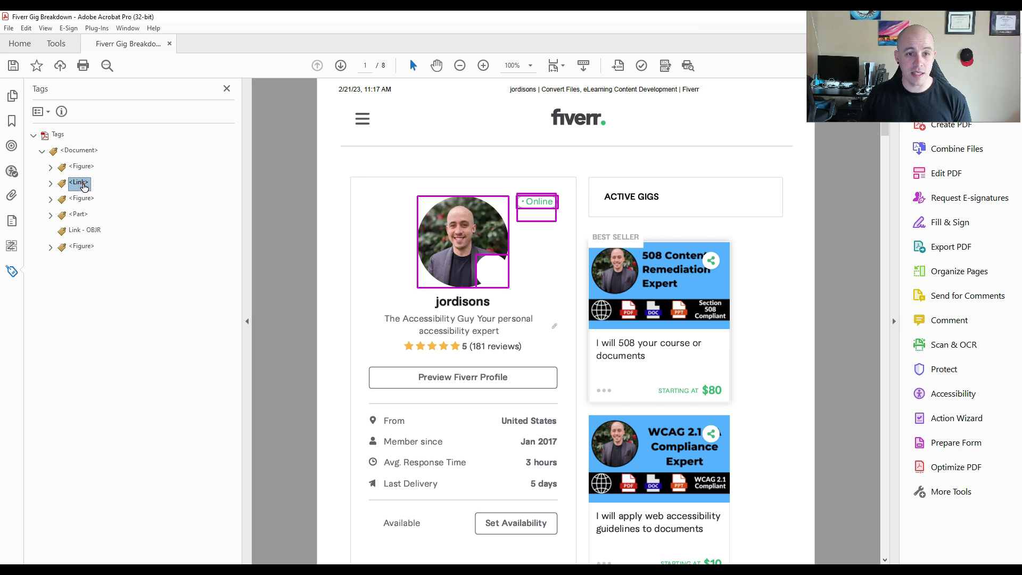
key("Down")
key("Up")
key("Right")
key("Down")
key("Down")
key("Down")
key("Up")
key("Right")
key("Down")
key("Down")
key("Right")
key("Down")
key("Down")
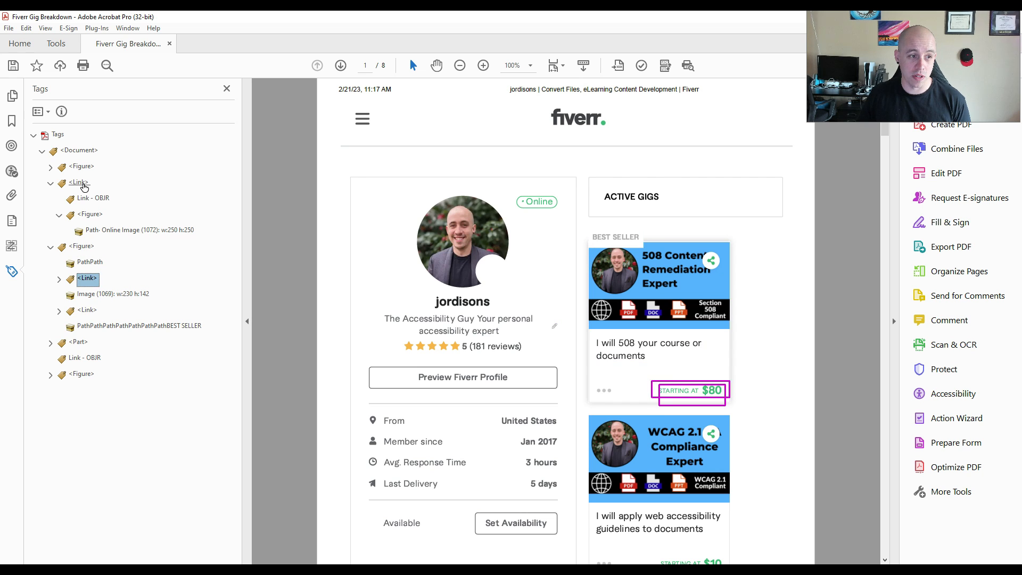
- Expand the STARTING AT $80 Link and step through the remaining items in the first gig's Figure tag
key("Down")
key("Up")
key("Right")
key("Down")
key("Down")
key("Down")
key("Down")
key("Down")
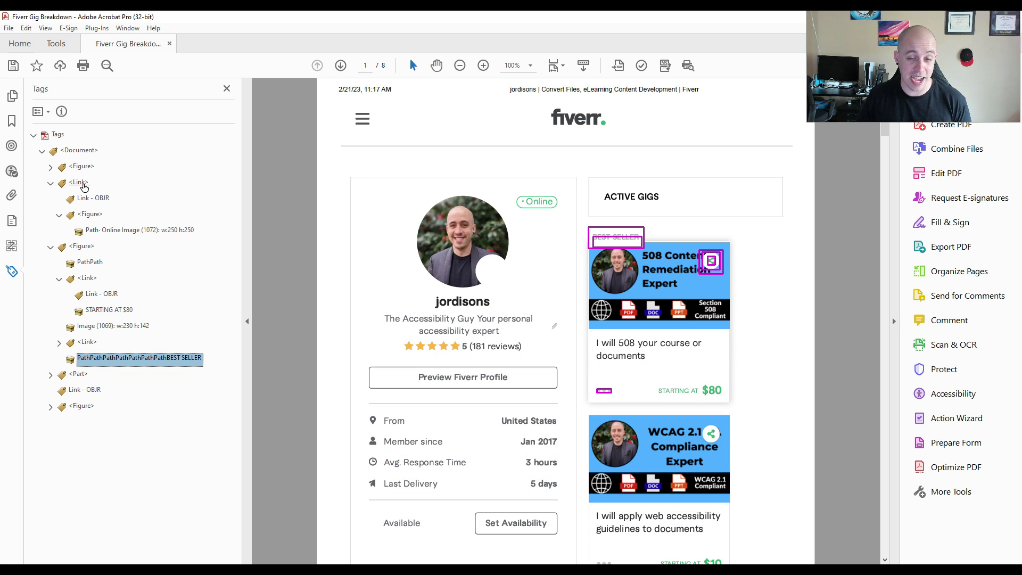
- Using the Reading Order tool, mark the page header with the Fiverr logo and the profile photo area as background artifacts
left_click(811, 224)
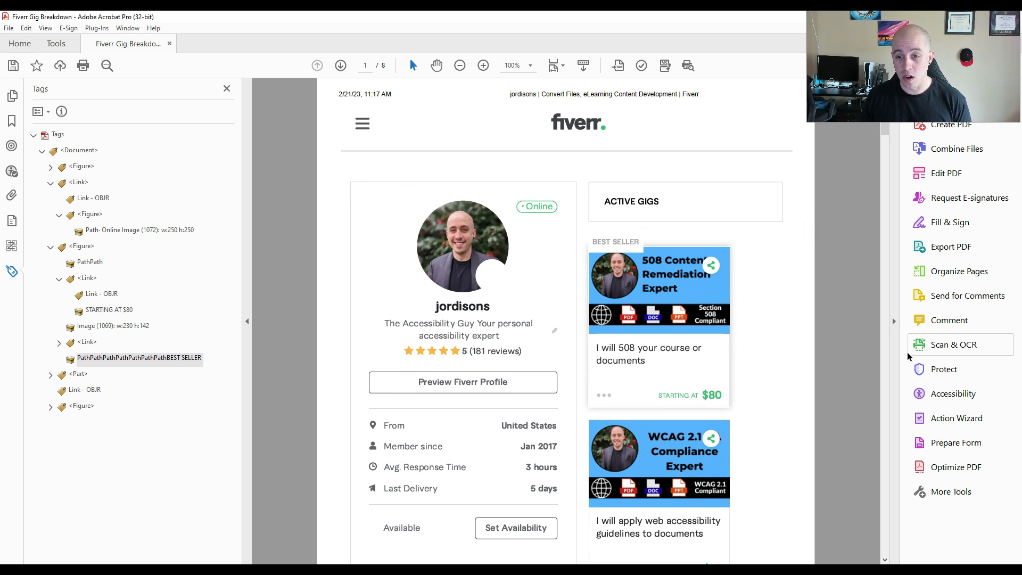
left_click(938, 395)
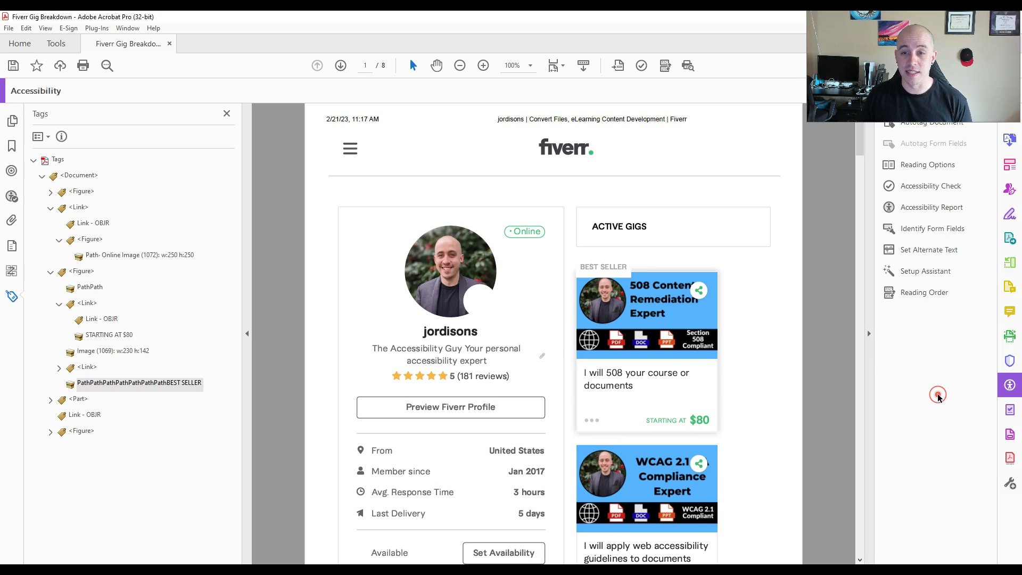
left_click(910, 293)
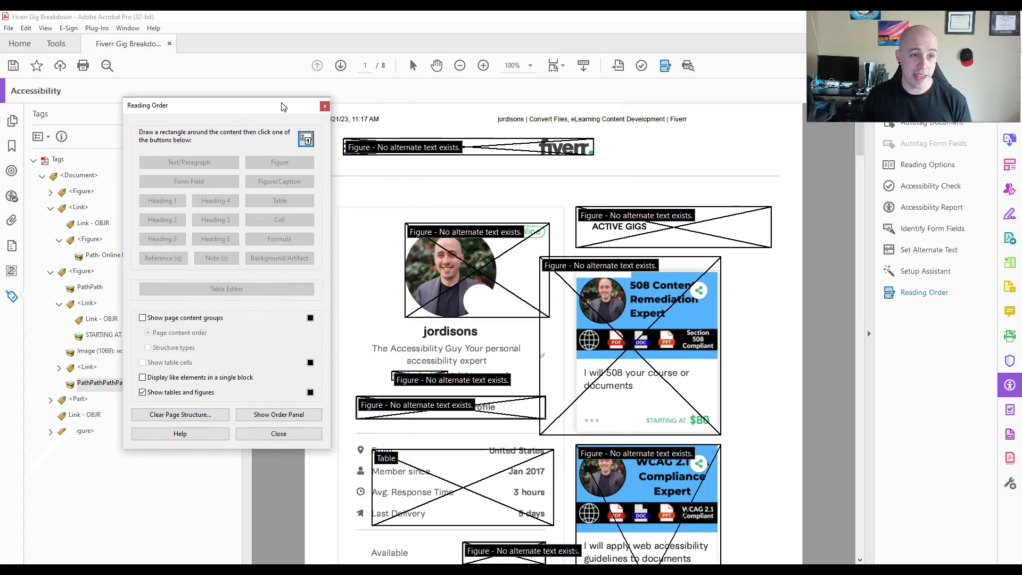
mouse_move(282, 106)
left_mouse_down()
mouse_move(212, 101)
mouse_move(225, 100)
left_mouse_up()
mouse_move(313, 106)
left_mouse_down()
mouse_move(797, 188)
mouse_move(807, 181)
left_mouse_up()
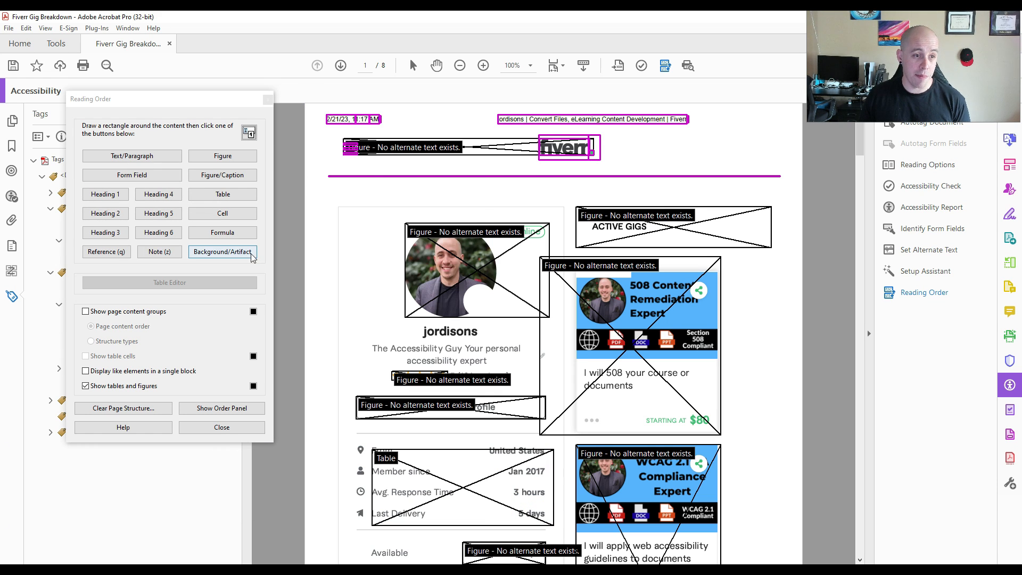
left_click(248, 253)
left_click_drag(367, 213, 563, 332)
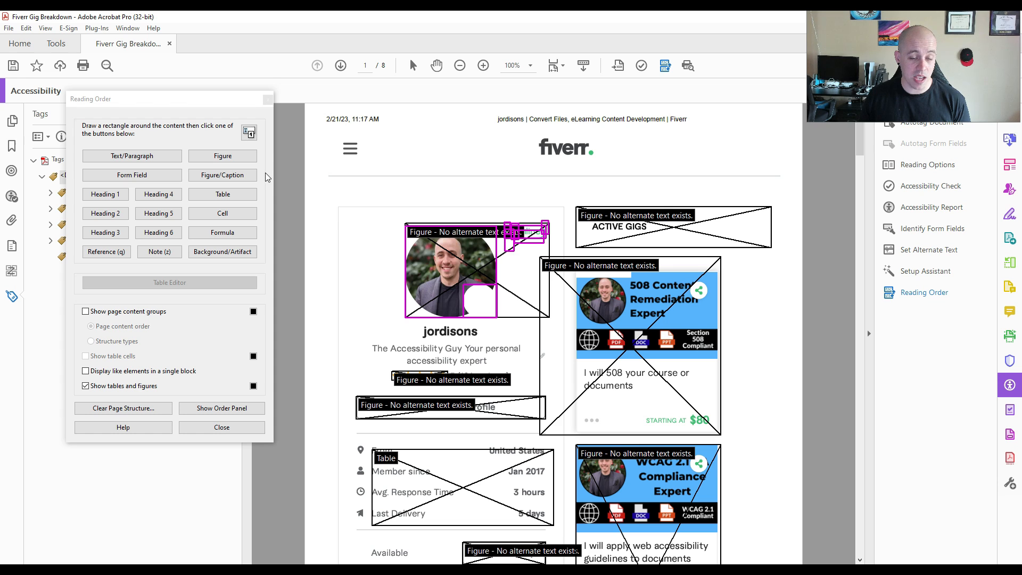
left_click(224, 252)
- Tag the profile name and tagline as Heading 1 and close the Reading Order tool
left_click_drag(353, 318, 366, 325)
left_click_drag(514, 364, 532, 372)
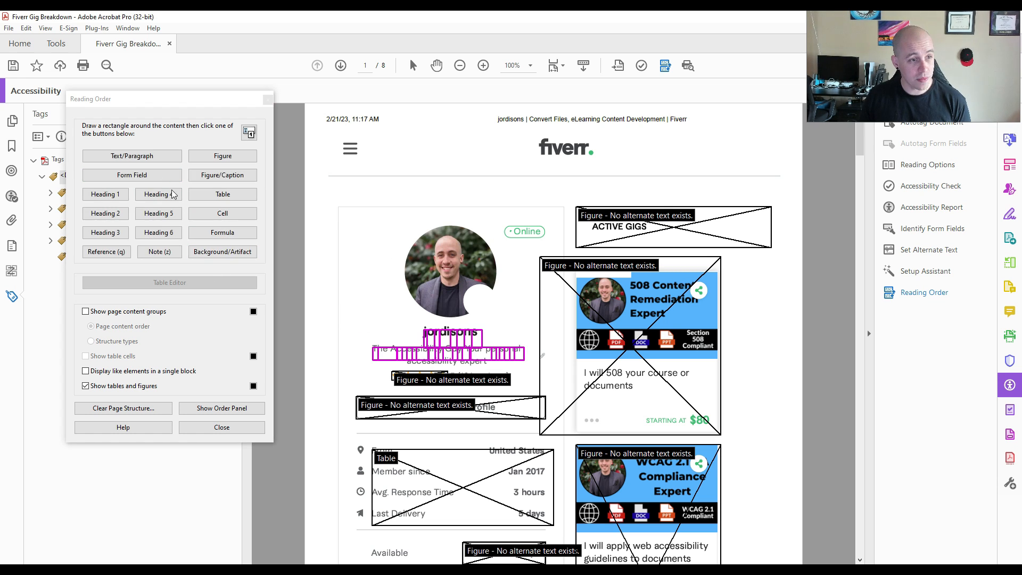
left_click(98, 196)
left_click(248, 428)
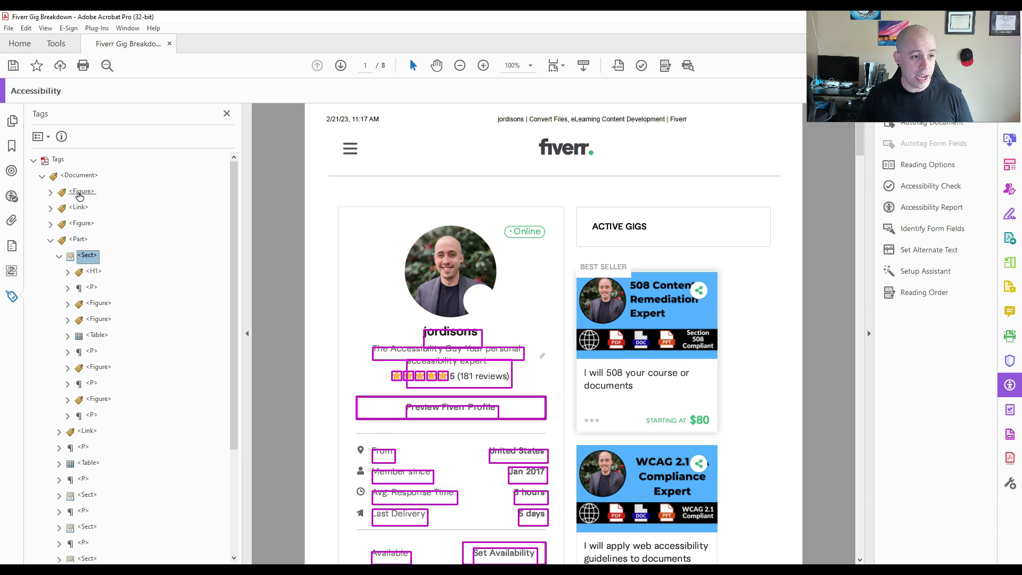
- Move the H1 tag out of its Sect to the first position under the Document tag
key("Up")
key("Up")
key("Up")
key("Up")
key("Up")
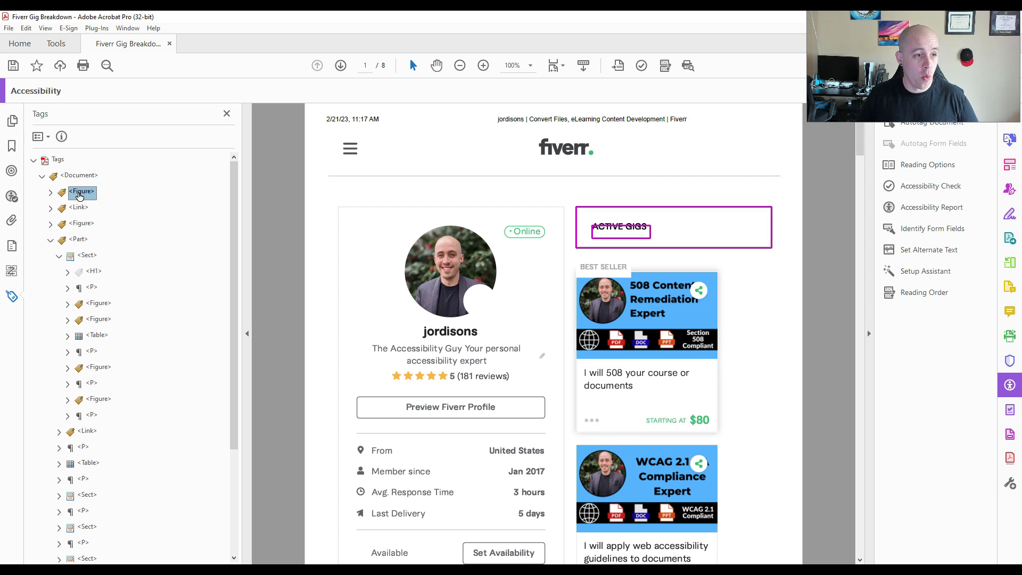
key("ctrl+v")
key("ctrl+x")
key("Down")
key("ctrl+v")
key("Down")
key("Down")
key("Down")
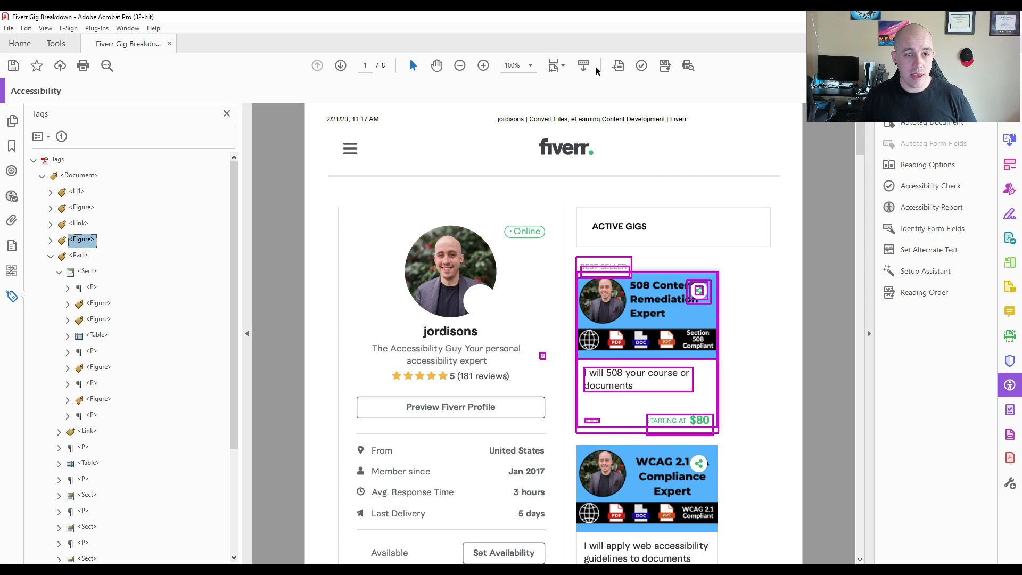
- With the Reading Order tool, mark the star rating and the Preview Fiverr Profile area as background artifacts
left_click(665, 66)
left_click_drag(393, 373, 512, 415)
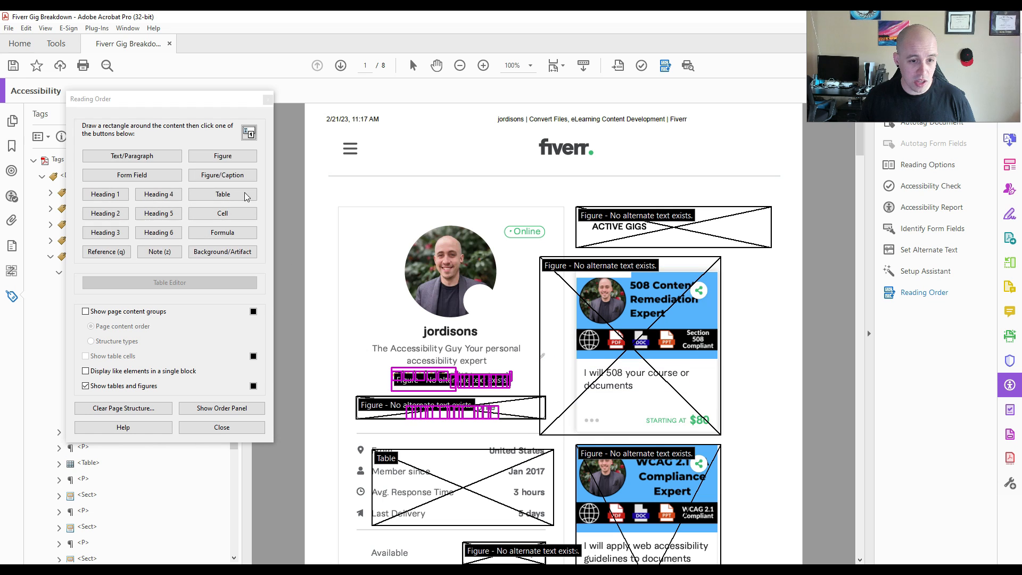
left_click(222, 252)
left_click_drag(336, 388, 574, 442)
left_click(232, 251)
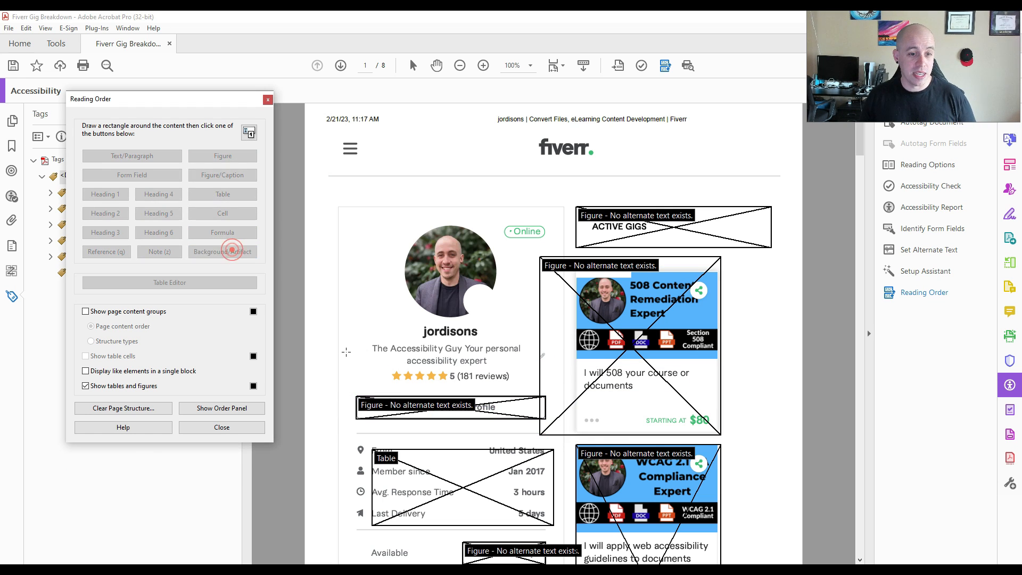
left_click_drag(350, 389, 548, 423)
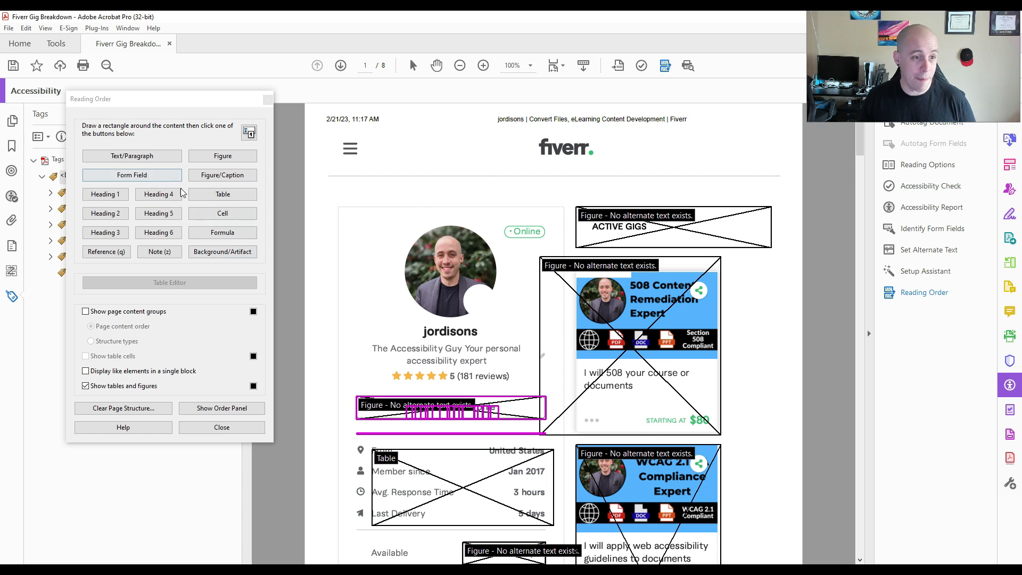
- Retag the profile details table, from location to last delivery, as text/paragraph
scroll(354, 319, "down", 3)
left_click_drag(401, 295, 565, 364)
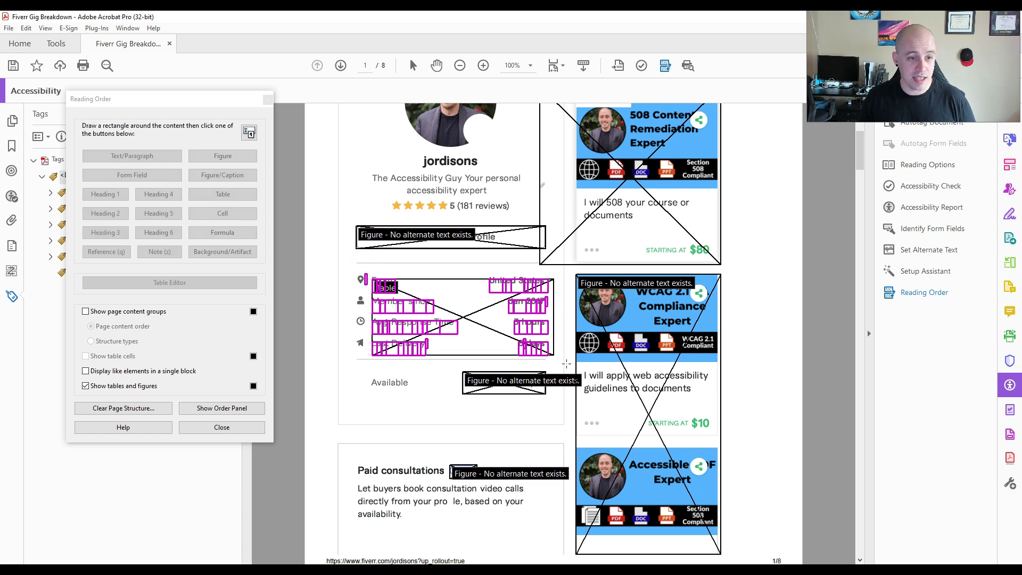
left_click(132, 156)
- Try to mark the Available label and the Set Availability button as background artifacts
left_click_drag(356, 373, 505, 431)
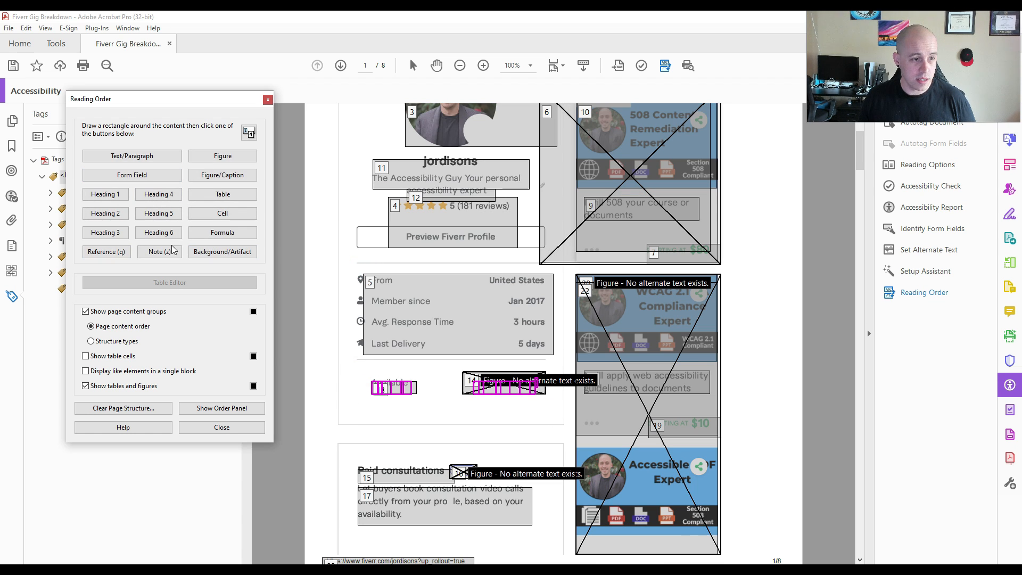
left_click(222, 250)
left_click_drag(373, 363, 549, 409)
left_click(471, 380)
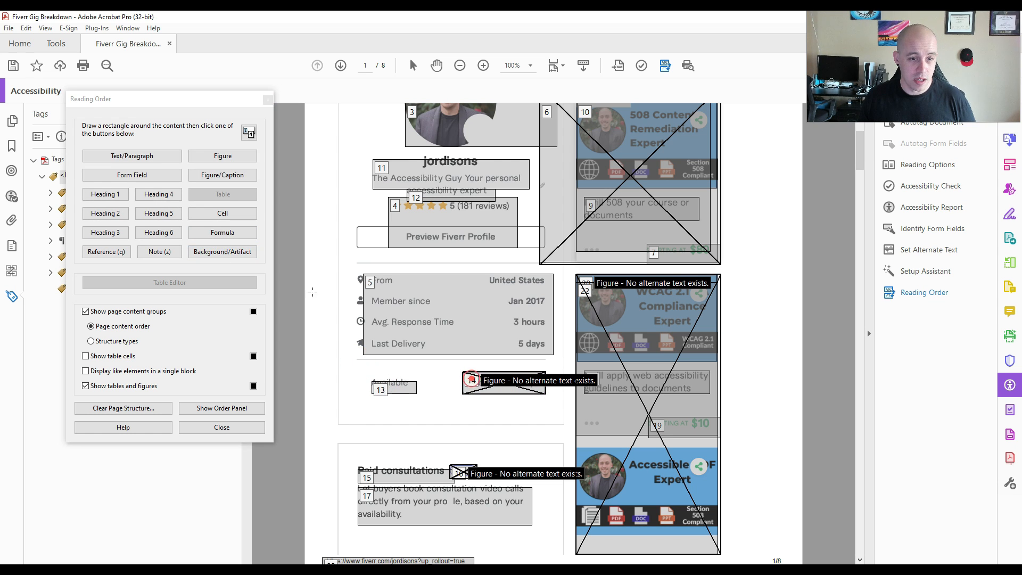
left_click(224, 251)
left_click(667, 65)
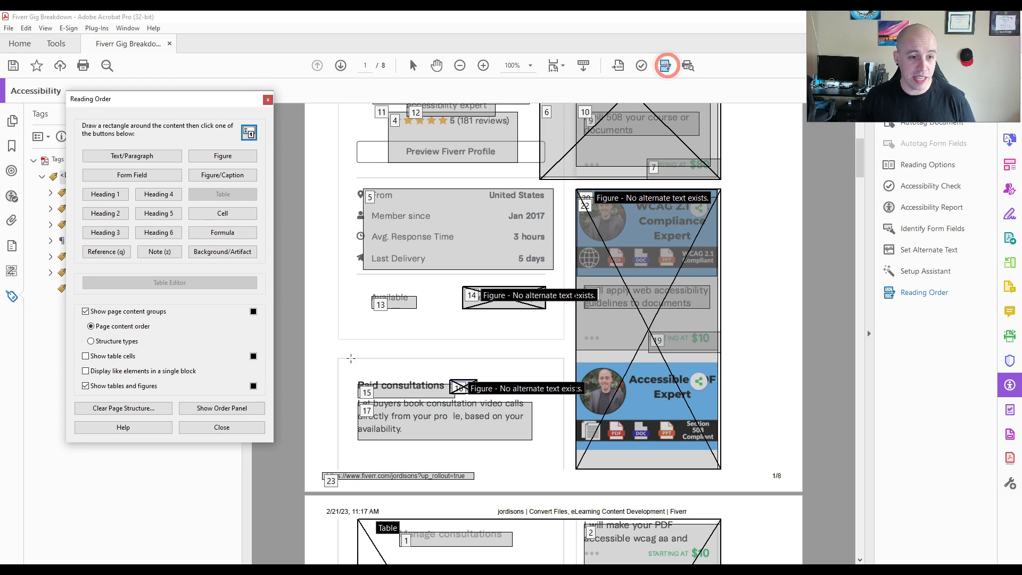
- Tag the Paid consultations title as Heading 2 and the description below it as text/paragraph
left_click_drag(354, 367, 455, 399)
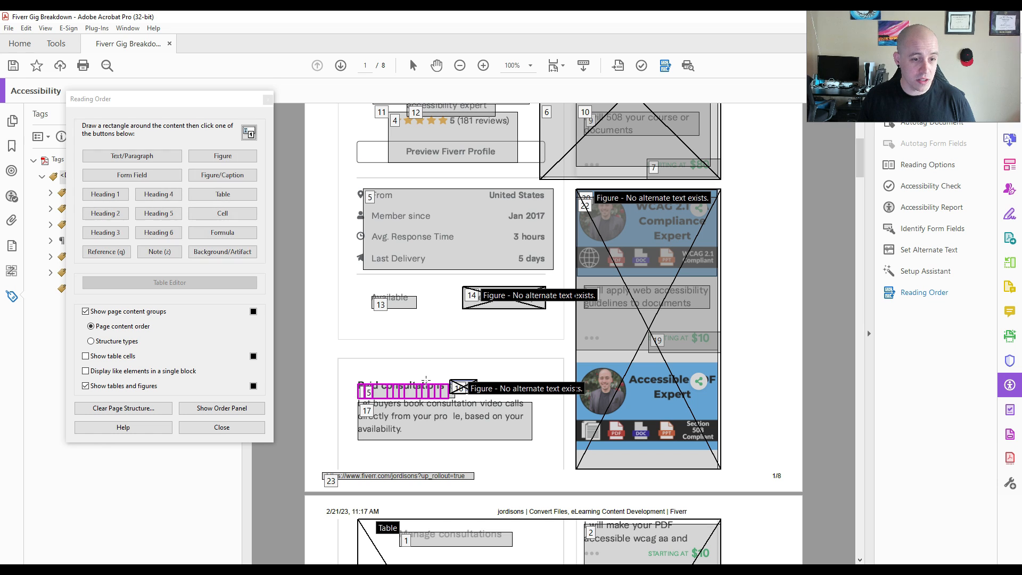
left_click(106, 212)
left_click_drag(354, 398, 559, 447)
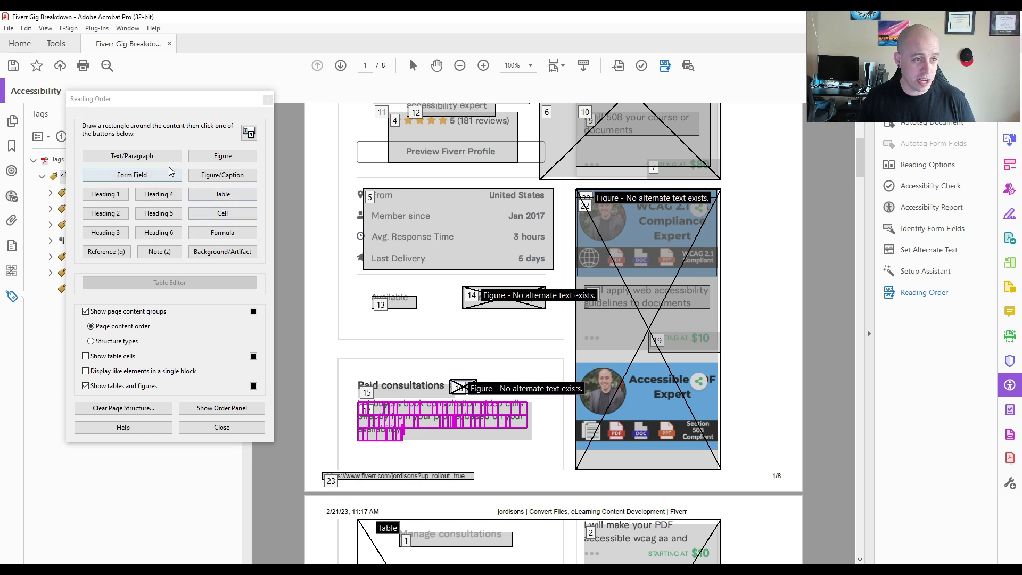
left_click(161, 156)
- Mark the first page's footer as a background artifact and tag the ACTIVE GIGS title as Heading 2
left_click_drag(306, 461, 804, 495)
left_click(242, 251)
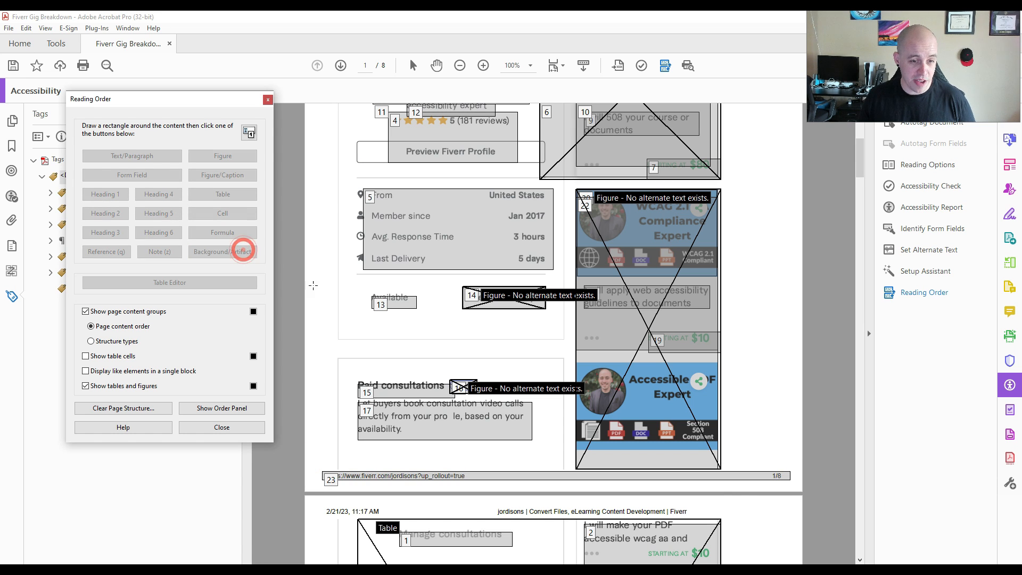
scroll(532, 239, "up", 4)
left_click_drag(561, 199, 650, 245)
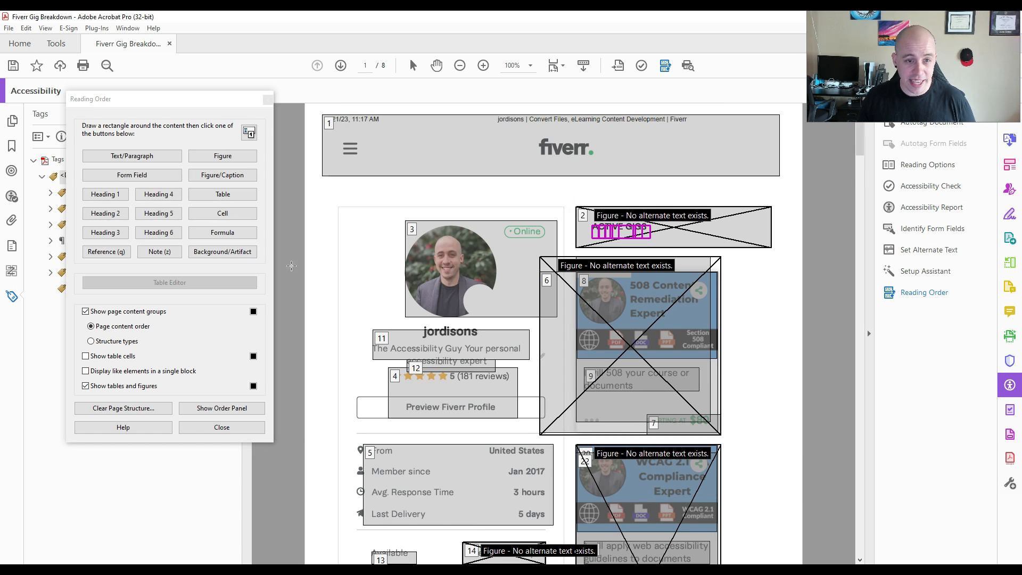
left_click(116, 213)
- Hide the page content groups, then tag the first gig's thumbnail as a figure and its title and price as text/paragraph
left_click(86, 311)
left_click_drag(563, 256, 729, 374)
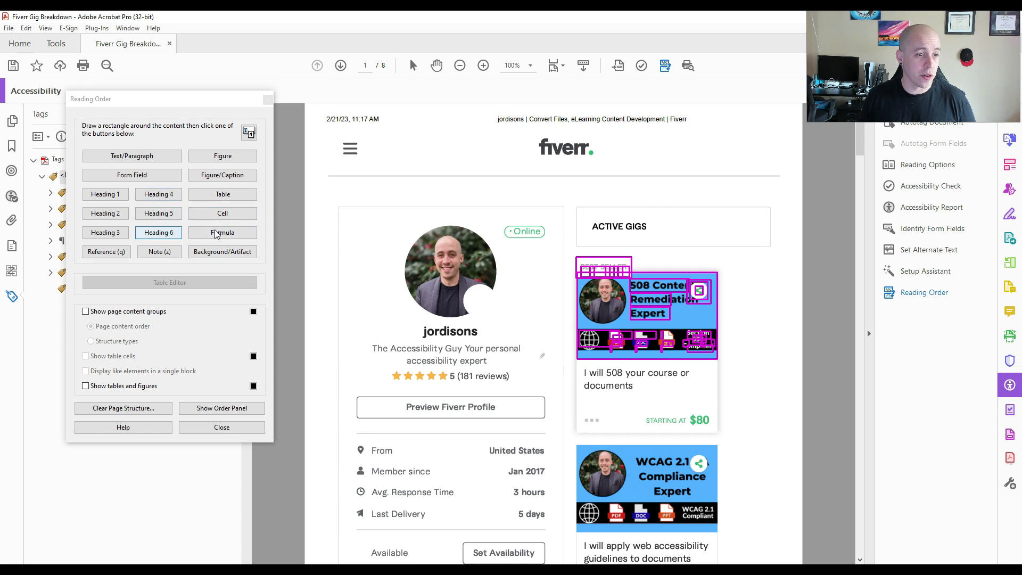
left_click_drag(577, 362, 709, 407)
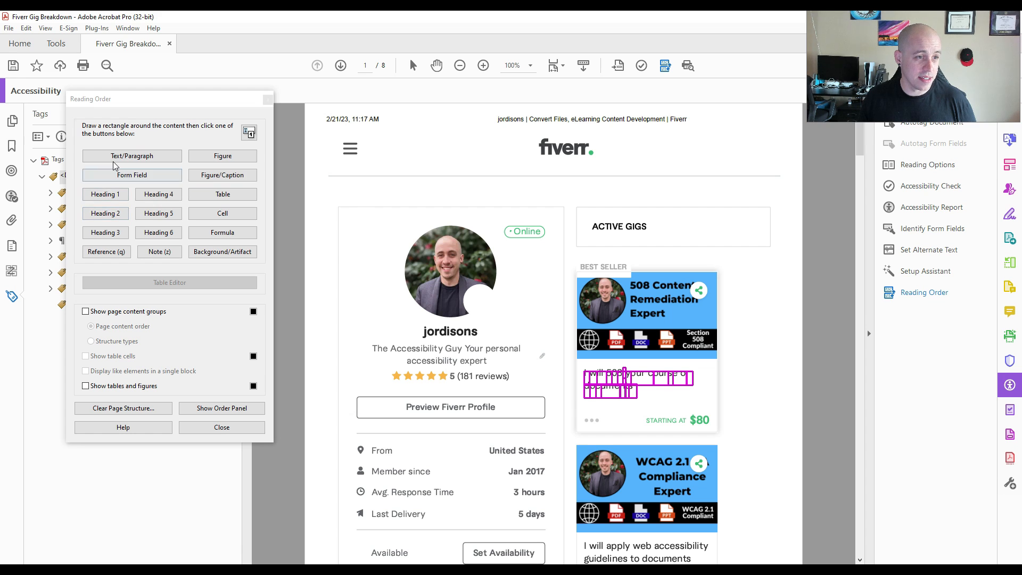
left_click(114, 160)
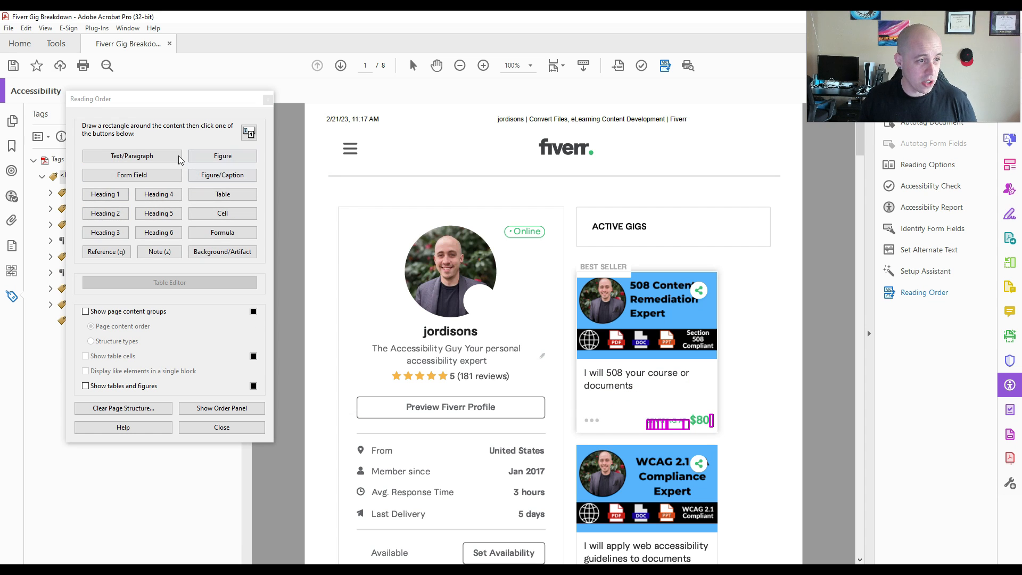
left_click(175, 158)
- Tag the second gig's thumbnail as a figure and its title and price as text/paragraph
scroll(568, 350, "down", 3)
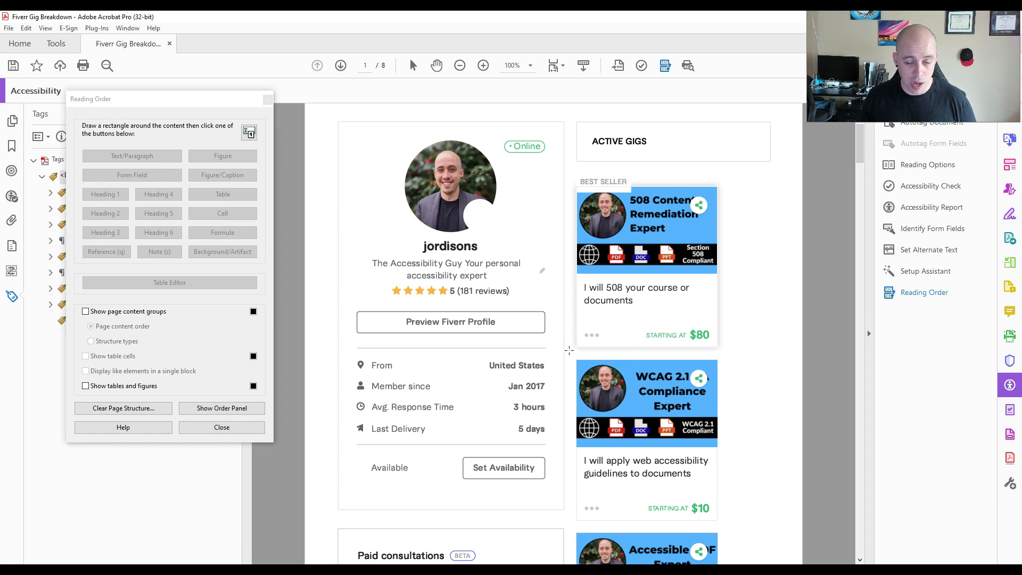
left_click_drag(569, 351, 743, 454)
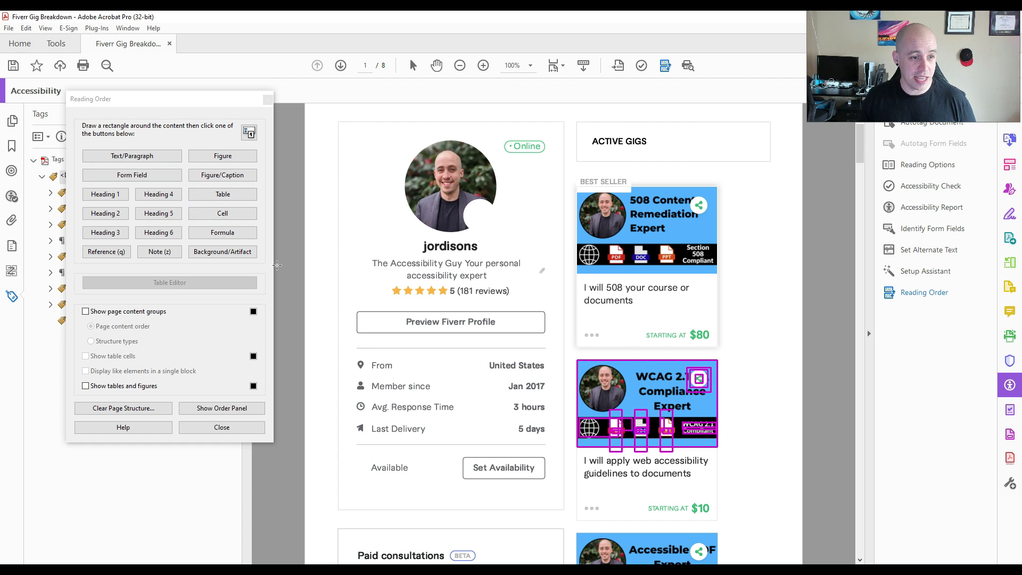
left_click(200, 154)
left_click_drag(572, 448, 731, 493)
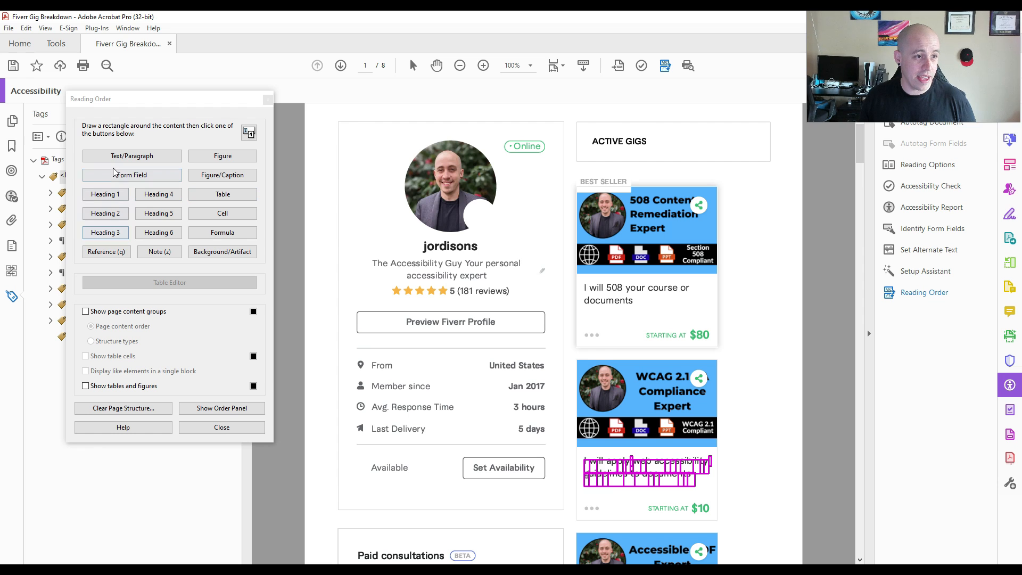
left_click(131, 155)
scroll(643, 403, "down", 2)
left_click_drag(642, 404, 727, 443)
left_click(165, 154)
- Tag the third gig's thumbnail at the end of page 1 as a figure and close the Reading Order tool
scroll(672, 411, "down", 2)
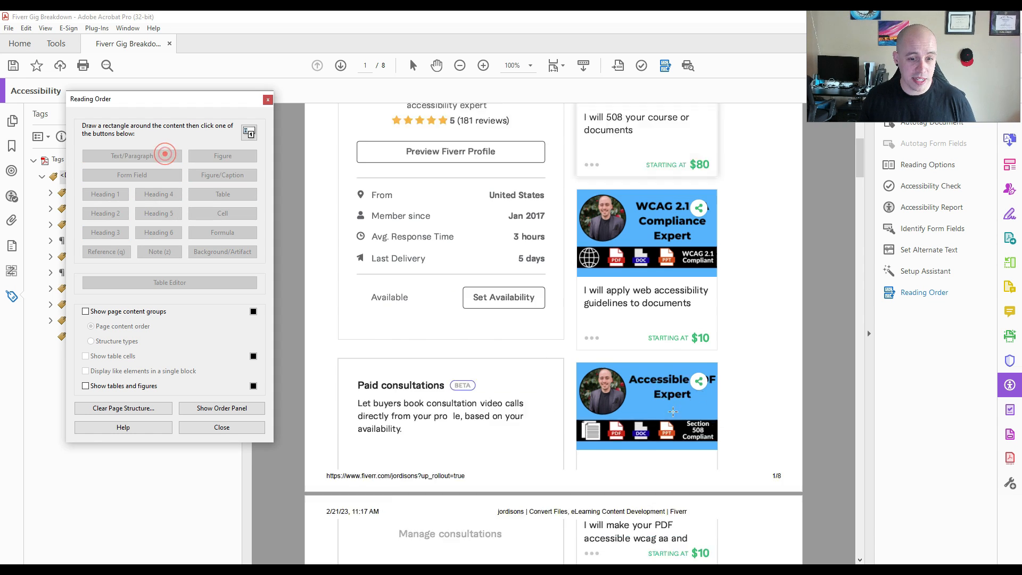
scroll(673, 411, "down", 2)
left_click_drag(568, 270, 721, 384)
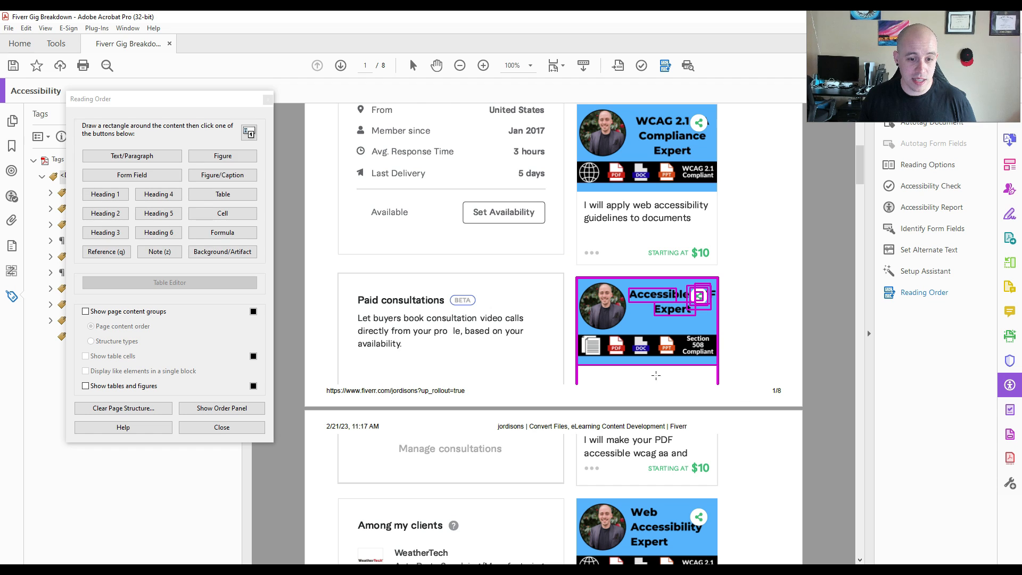
left_click(215, 158)
left_click(213, 425)
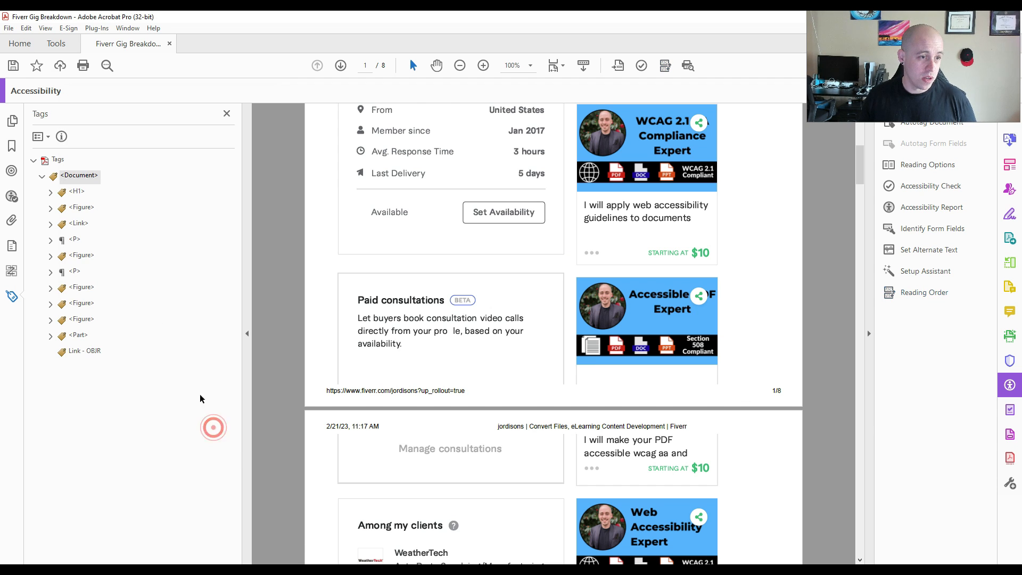
- Add a Section tag titled Page 1 directly above the H1 tag in the tag tree
right_click(81, 190)
left_click(105, 199)
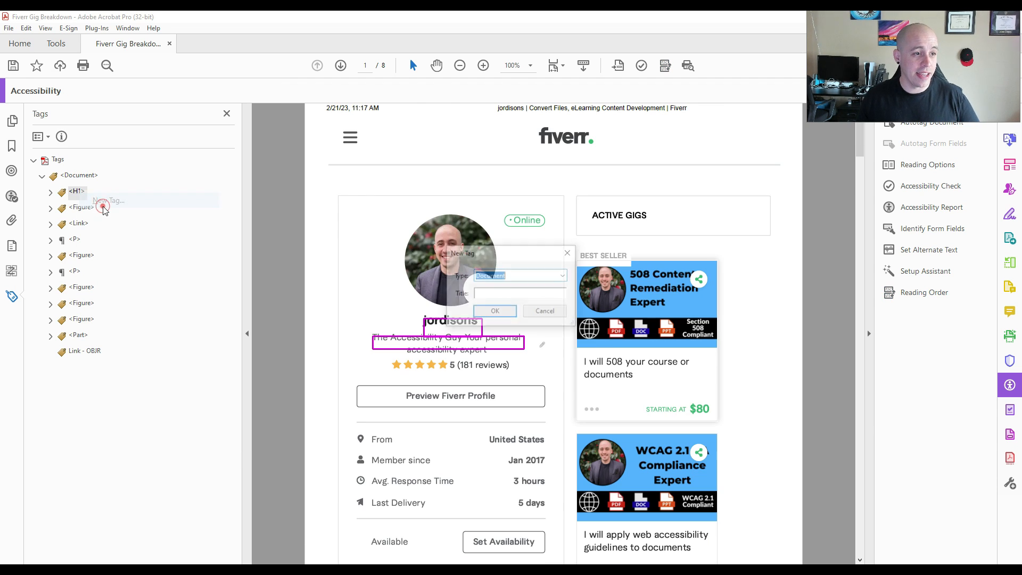
type("Section")
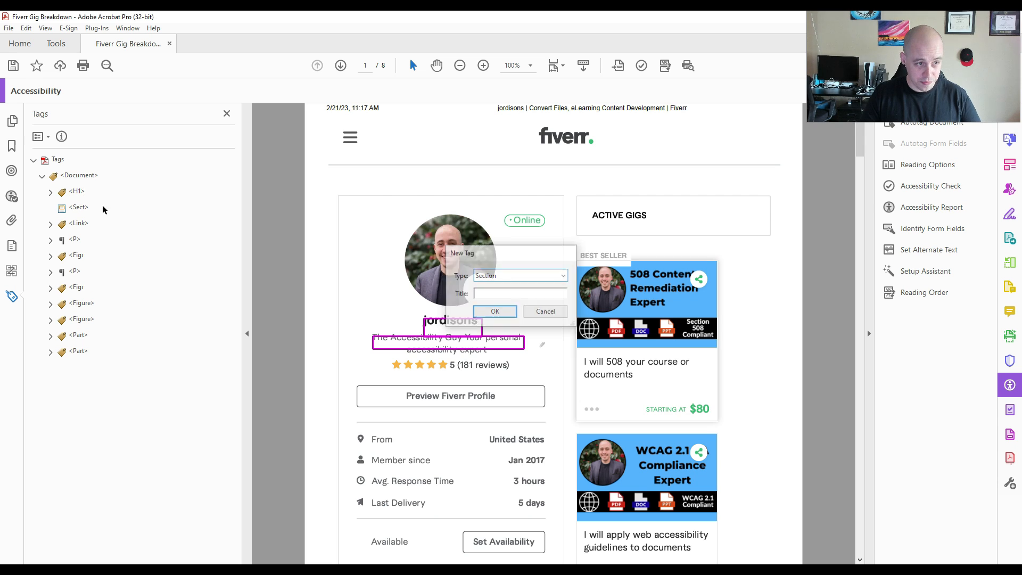
key("Return")
left_click(98, 190)
type("Page 1")
key("Return")
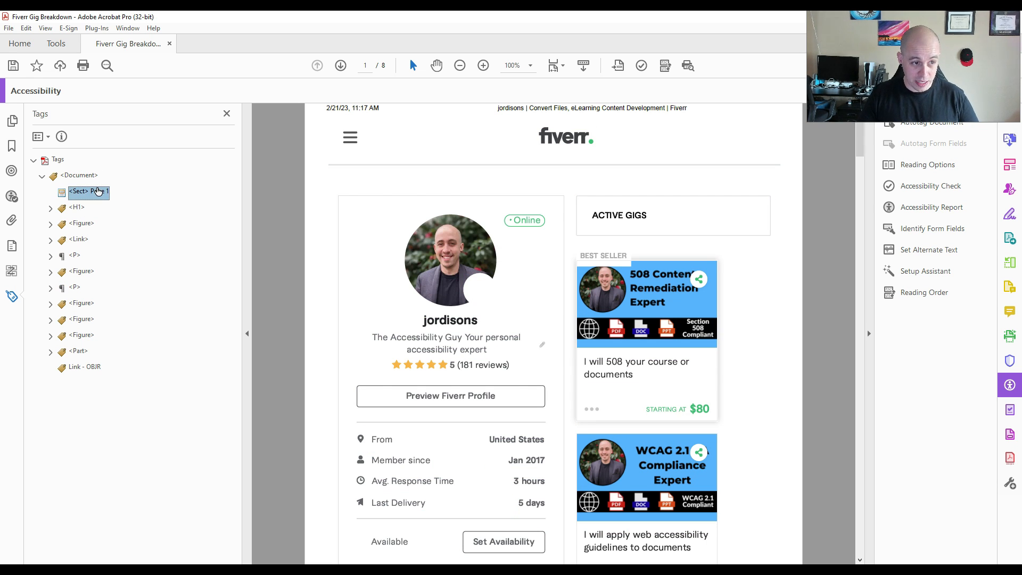
- Move the tags from H1 through the last Figure before the Part tag into the new page section
left_click(77, 207)
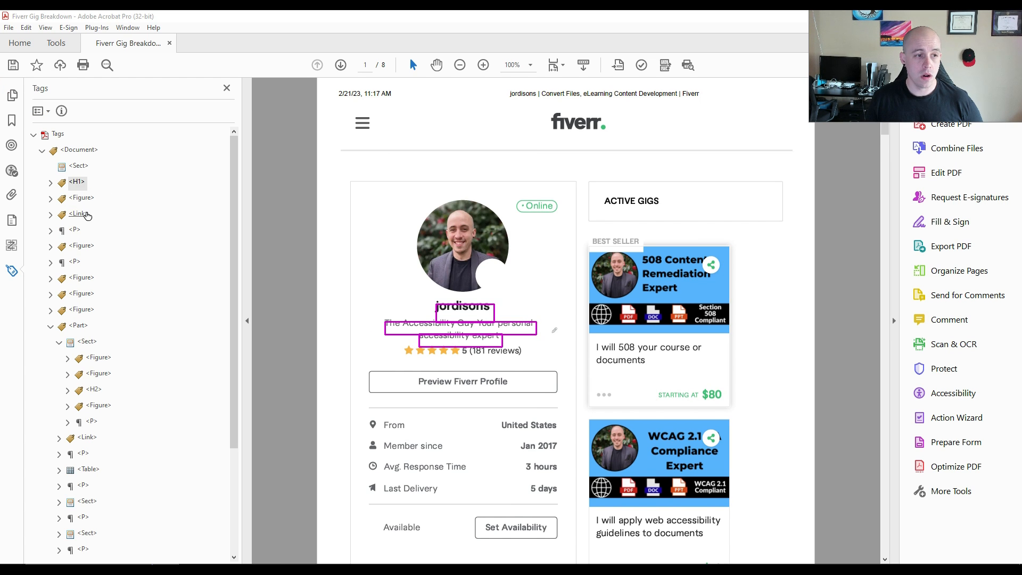
left_click(79, 183)
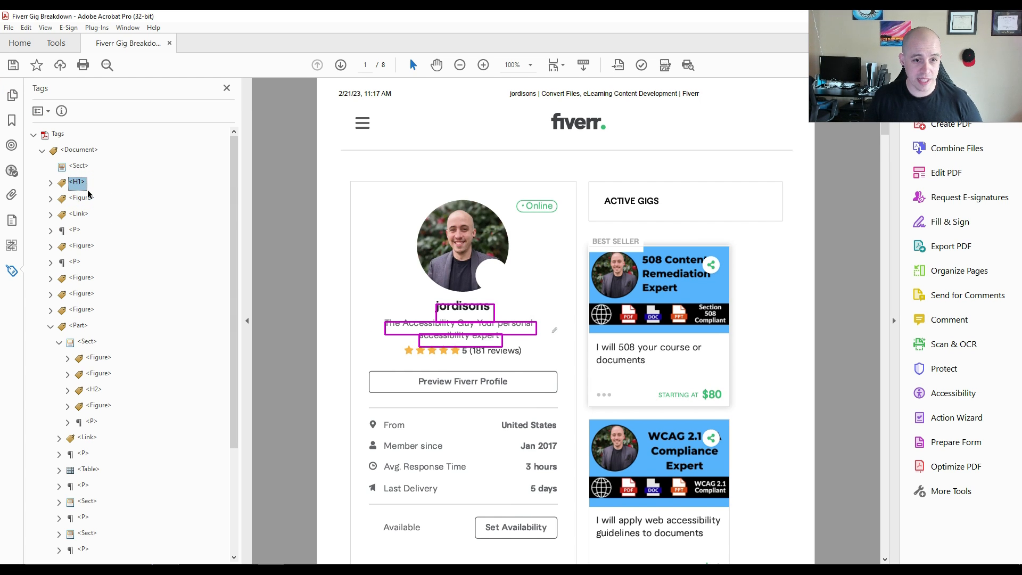
key("shift+Down")
key("shift+Down")
key("shift+Down")
key("shift+Down")
key("shift+Down")
key("shift+Down")
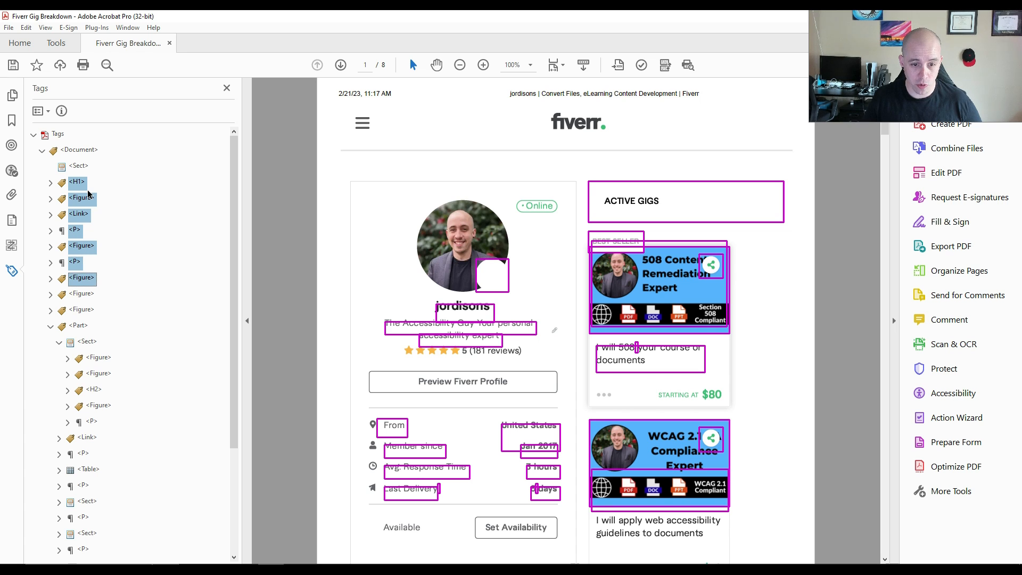
key("shift+Down")
key("shift+Down")
left_click_drag(76, 184, 79, 173)
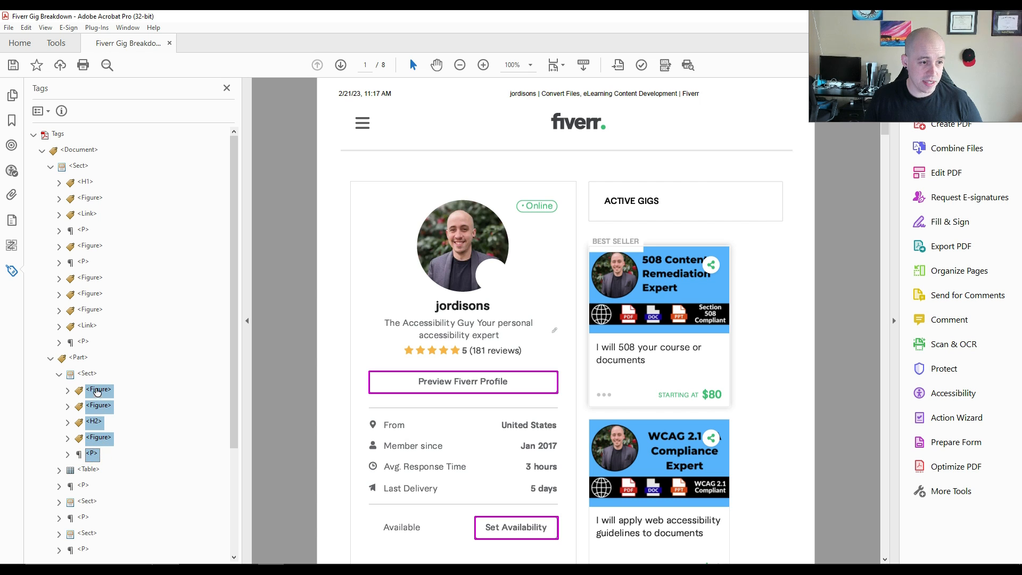
- Move the Figure, H2 and P tags out of the Part's first section into the new page section and delete the emptied Sect
left_click_drag(79, 321, 78, 321)
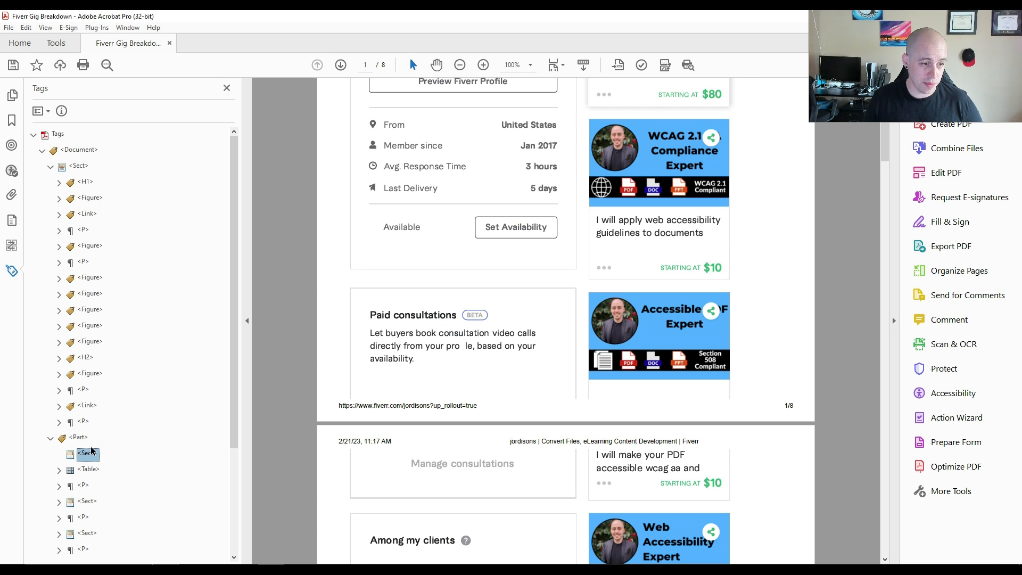
key("Delete")
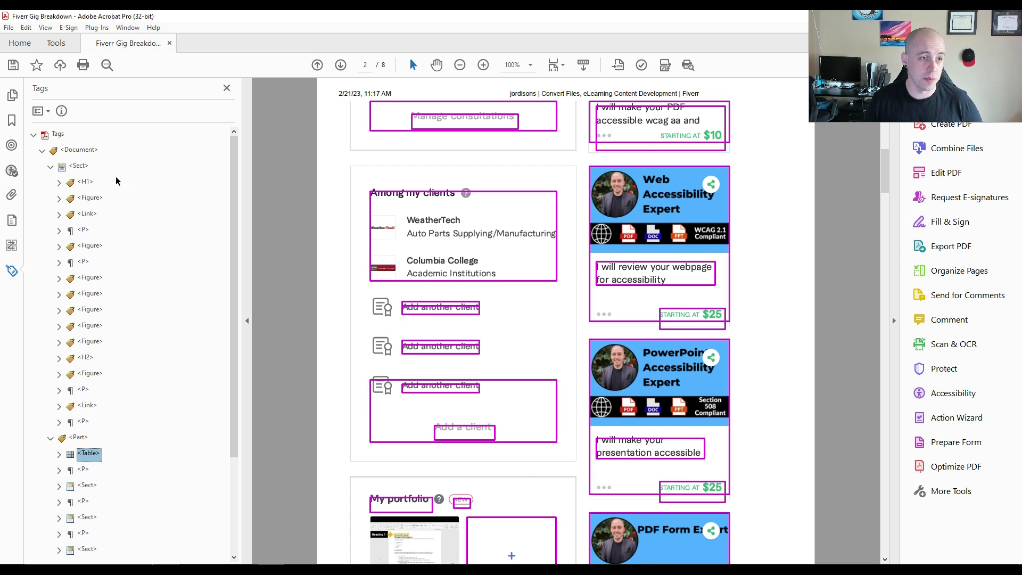
- Title the first section tag Page 1
left_click(86, 171)
left_click(87, 171)
type("Page 1")
key("Return")
- Review the tags inside the Page 1 section one by one against the content each highlights
key("Down")
key("Down")
key("Down")
key("Down")
key("Down")
key("Down")
key("Down")
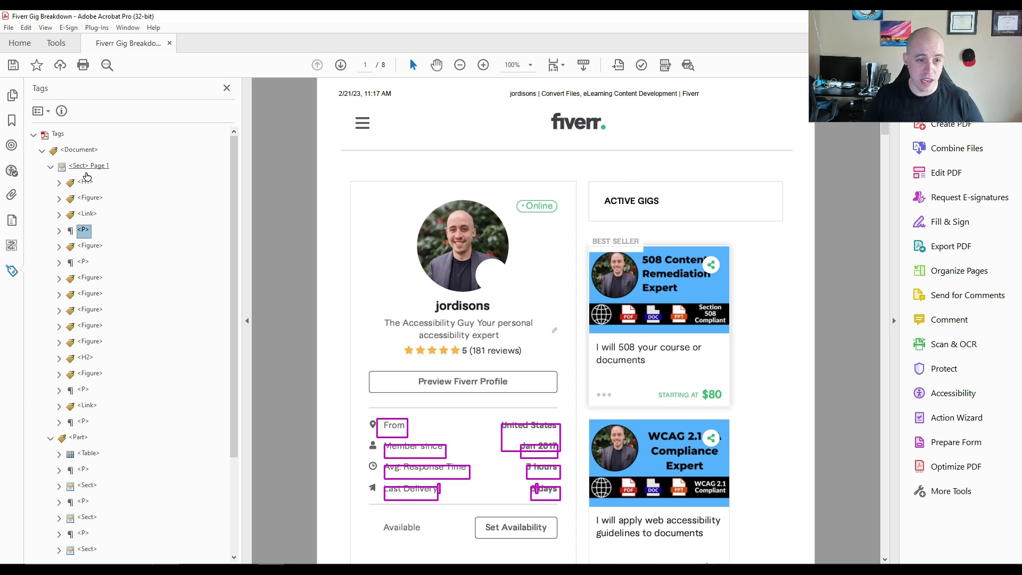
key("Down")
key("Down")
key("Down")
key("Down")
key("Down")
key("Down")
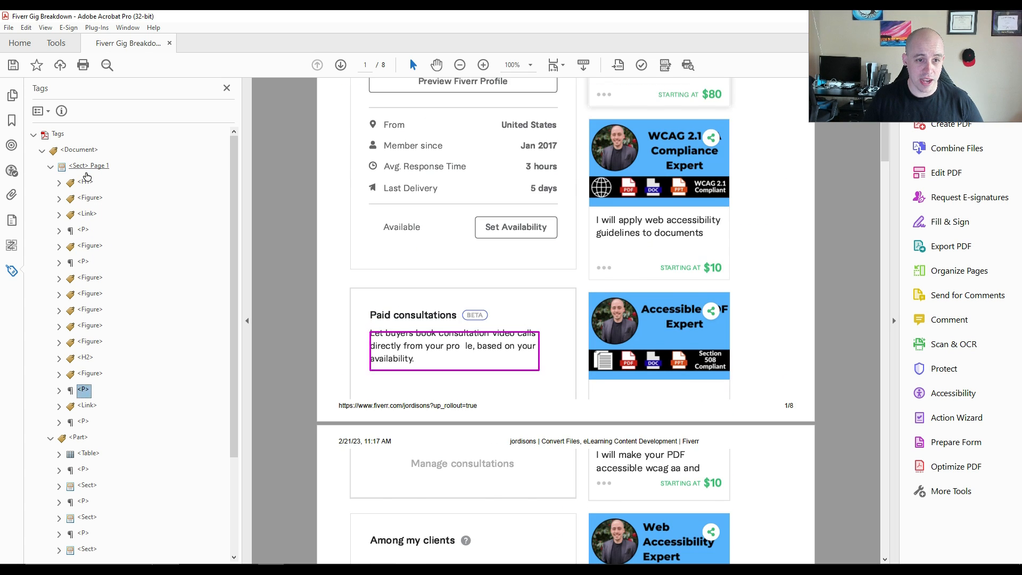
- Inspect the content of the first Figure tag and check the remaining Page 1 tags for the ACTIVE GIGS heading
left_click(86, 174)
key("Down")
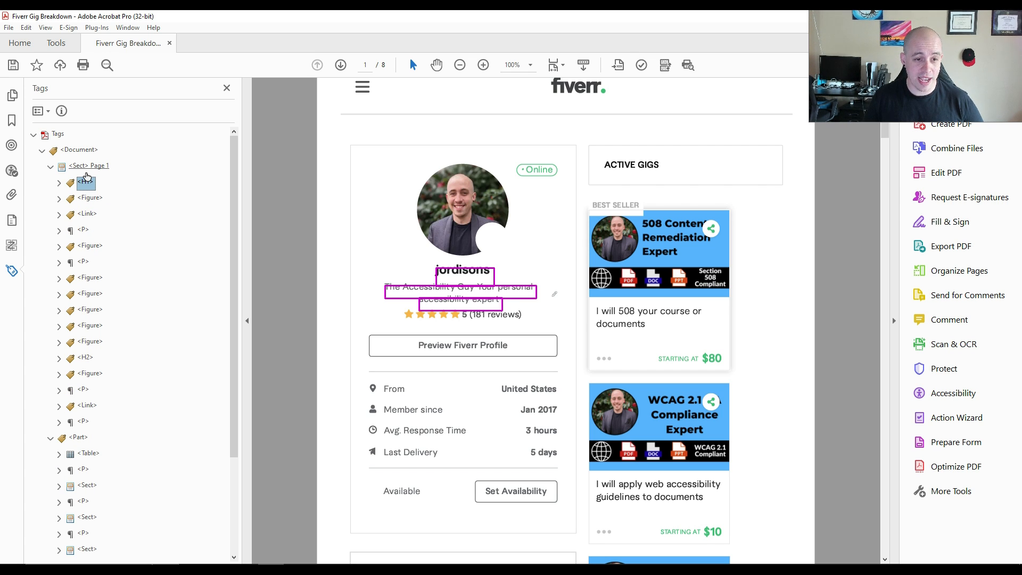
key("Down")
key("Right")
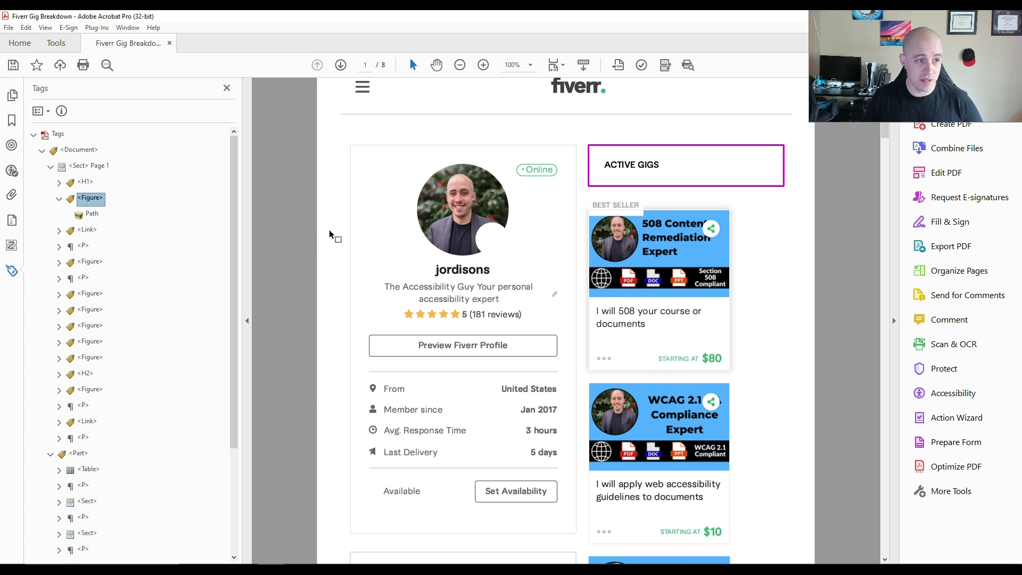
key("Down")
key("Down")
key("Down")
key("Down")
key("Down")
key("Down")
key("Down")
key("Down")
key("Down")
key("Down")
key("Down")
key("Down")
key("Down")
key("Down")
key("Down")
key("Down")
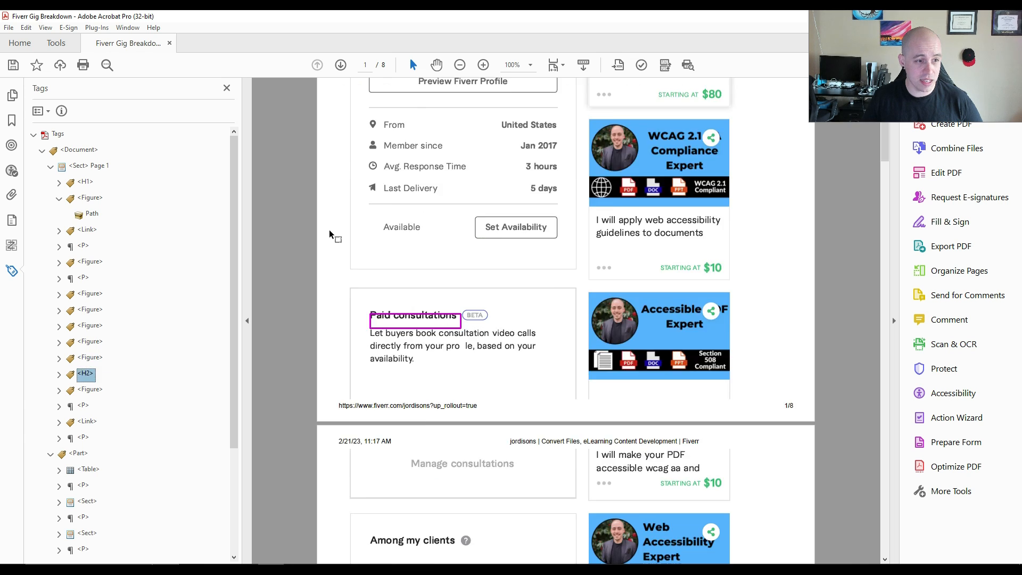
key("Up")
key("Up")
key("Up")
key("Up")
key("Up")
key("Up")
key("Up")
key("Up")
key("Up")
key("Up")
key("Up")
key("Up")
key("Up")
key("Up")
key("Up")
key("Up")
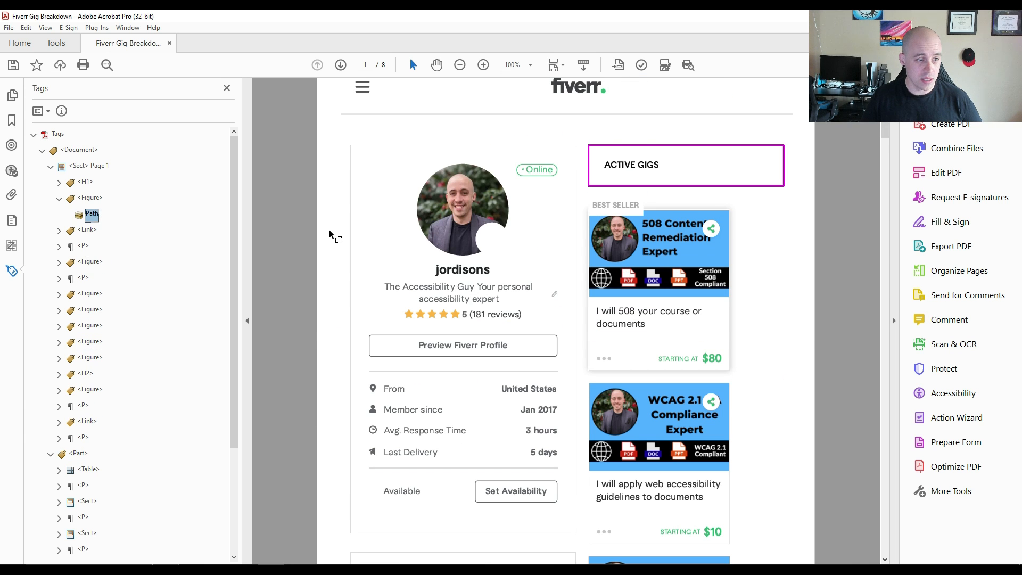
key("Left")
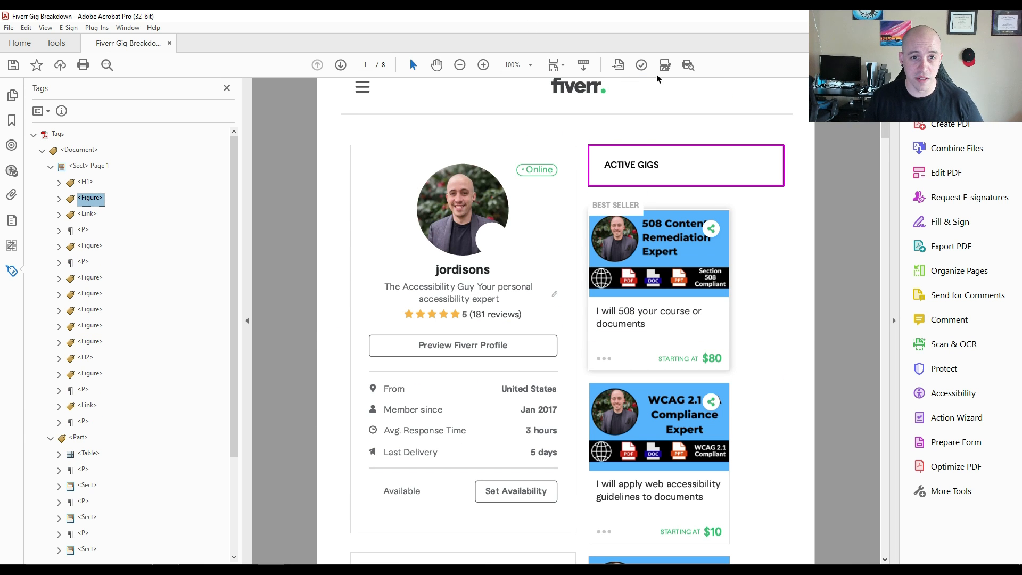
- Try to tag only the ACTIVE GIGS text as Heading 2 with the Reading Order tool
scroll(658, 159, "up", 4)
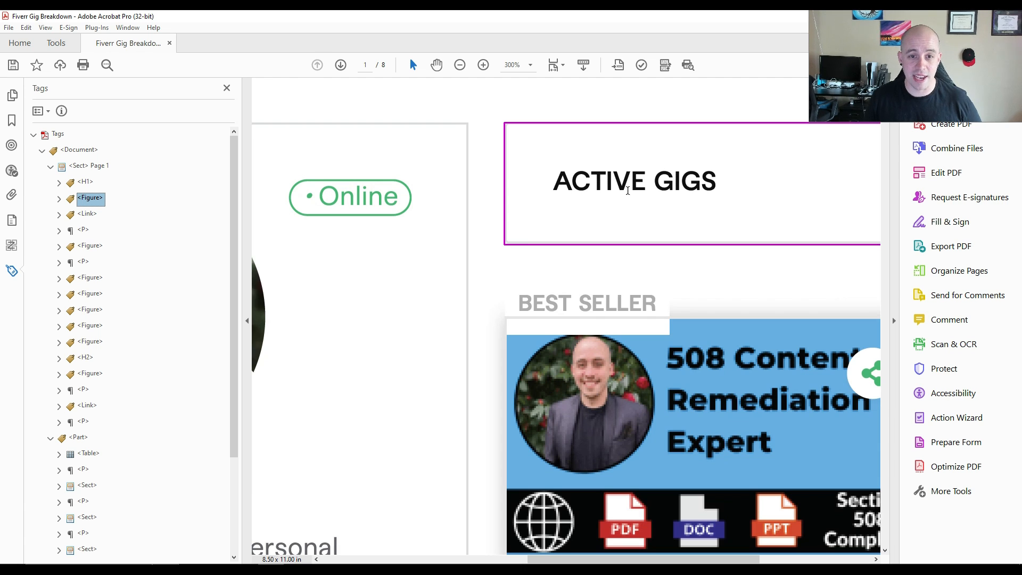
left_click(664, 64)
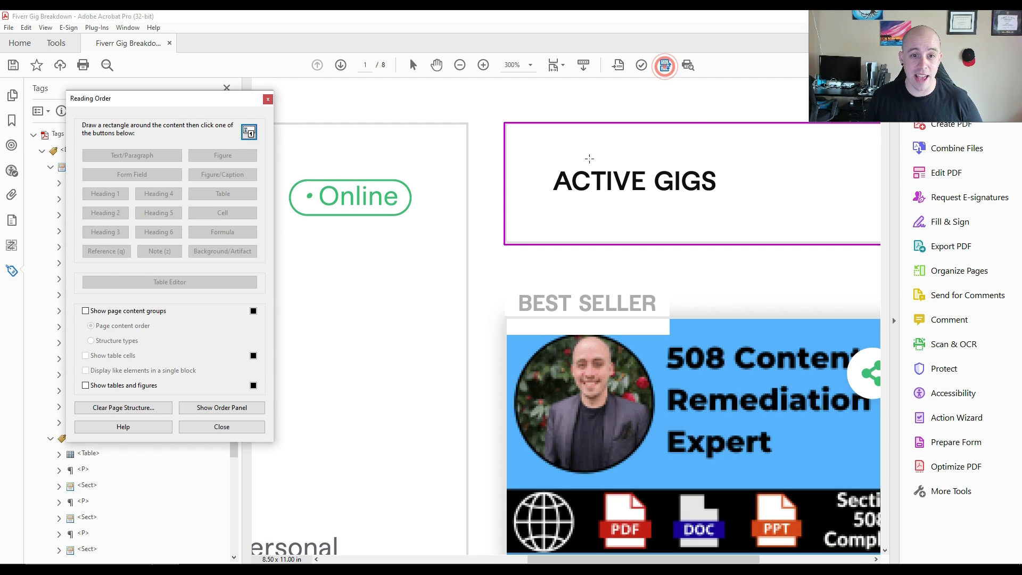
left_click_drag(527, 152, 685, 217)
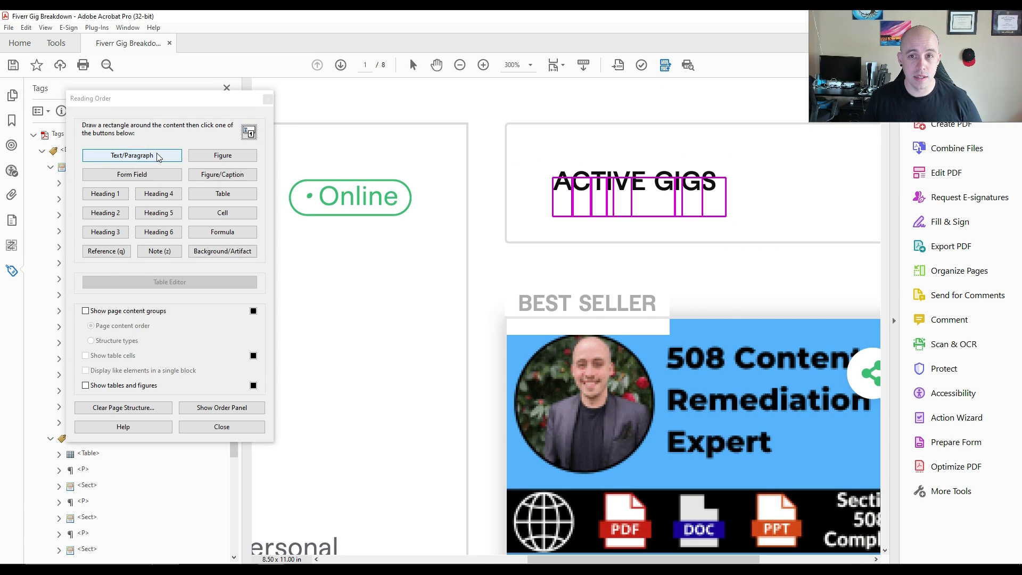
left_click(113, 213)
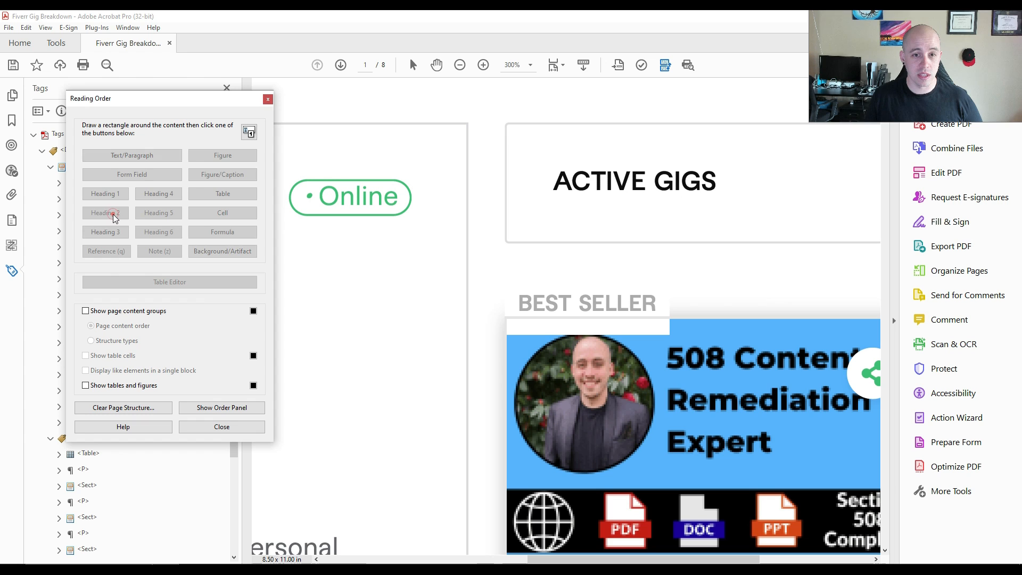
left_click(245, 425)
- Check the Page 1 tags for the ACTIVE GIGS title and run Find Tag from Selection on its text
left_click(85, 185)
key("Down")
key("Down")
key("Down")
key("Down")
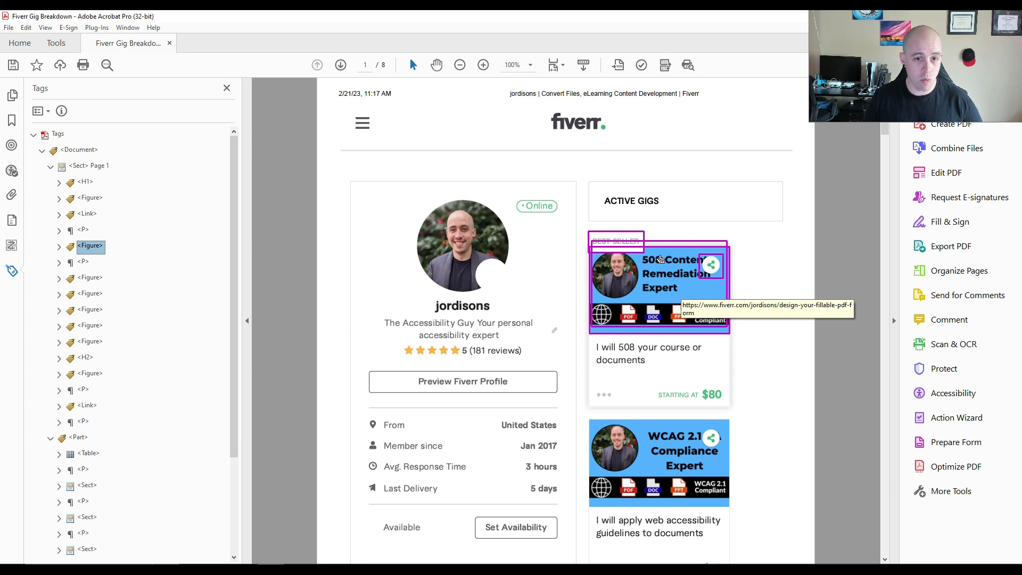
left_click_drag(661, 201, 599, 195)
left_click(38, 111)
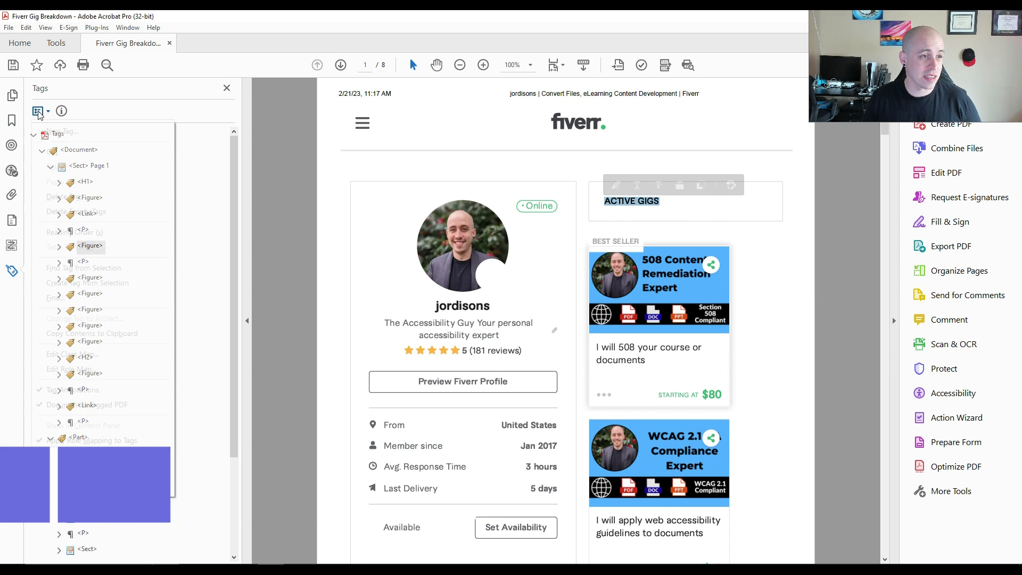
left_click(101, 268)
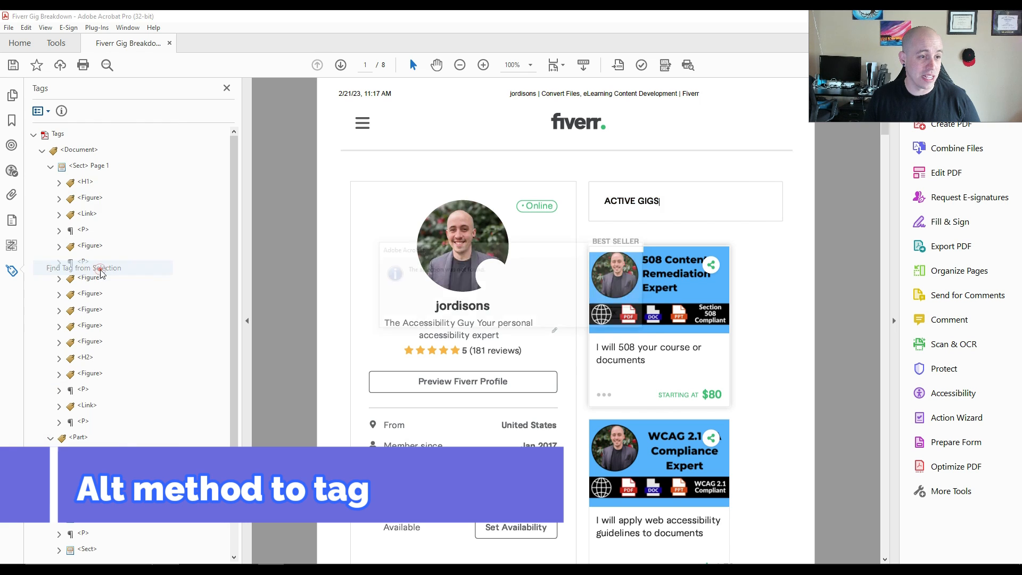
left_click(609, 318)
- Add an empty H2 tag directly after the H1 tag in the Page 1 section
left_click(85, 184)
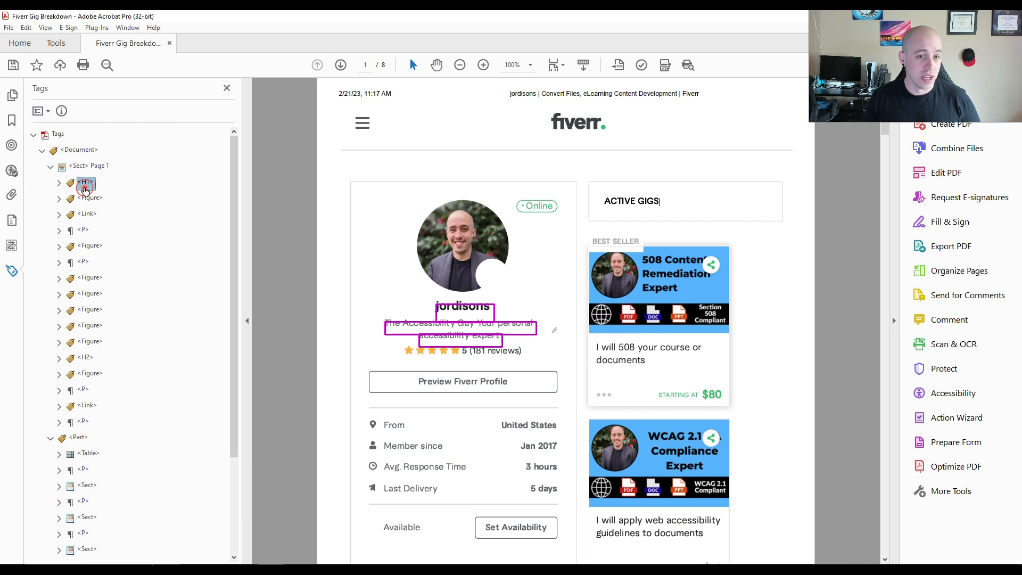
right_click(84, 190)
left_click(109, 198)
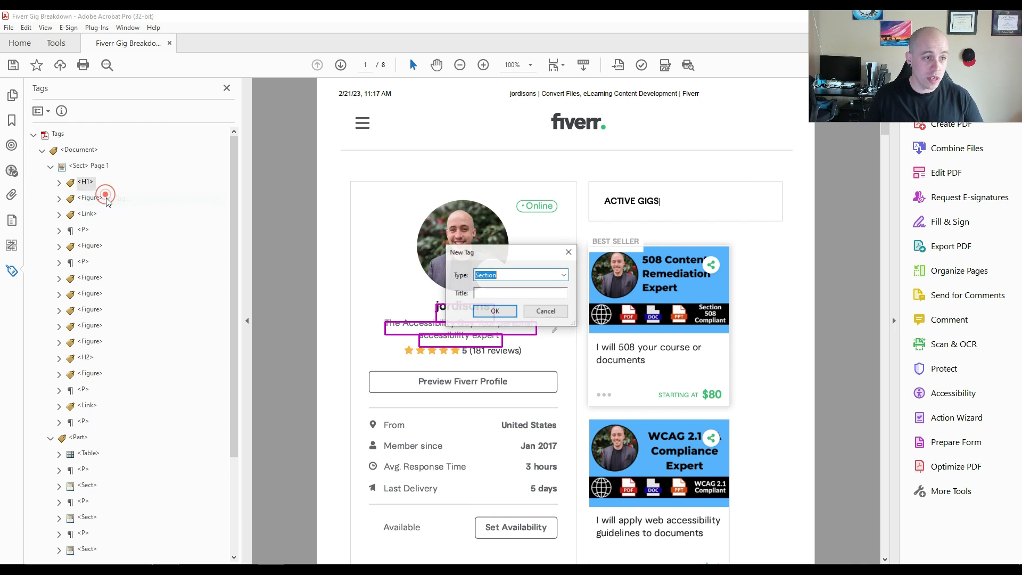
type("H2")
key("Return")
left_click(87, 200)
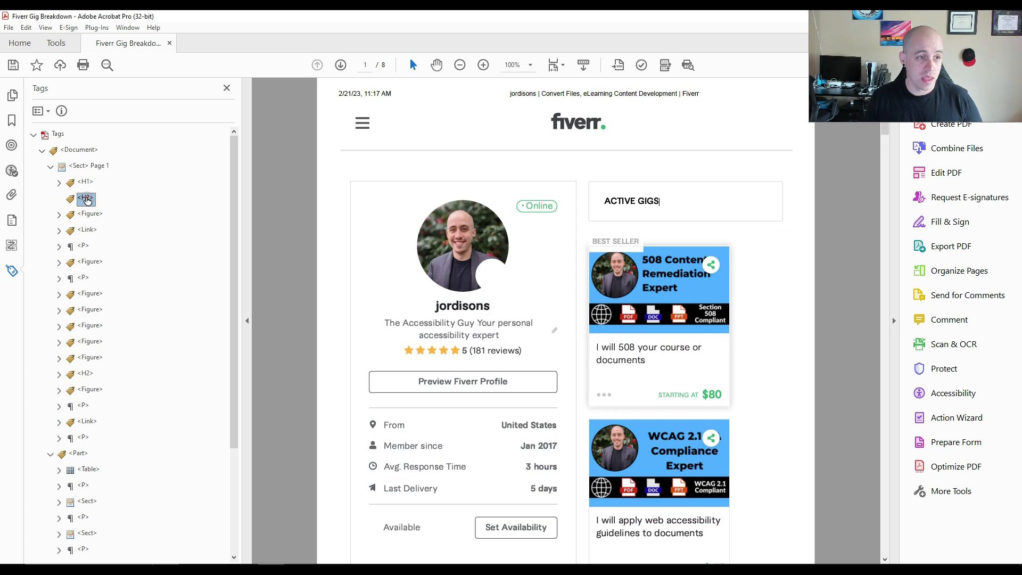
- Create a tag from the selected ACTIVE GIGS text inside the new H2 and check which content it highlights
left_click_drag(659, 202, 612, 207)
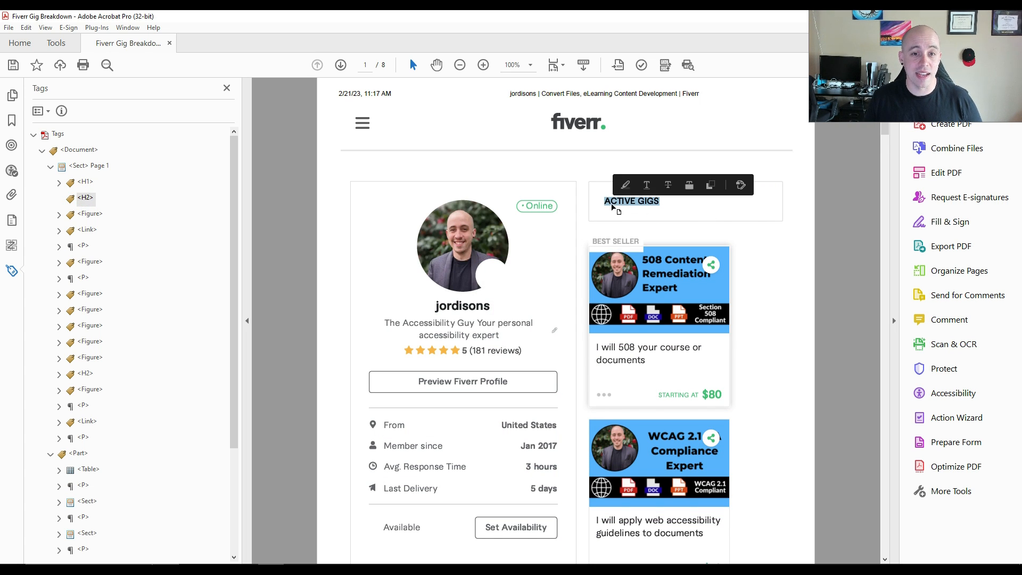
left_click(38, 111)
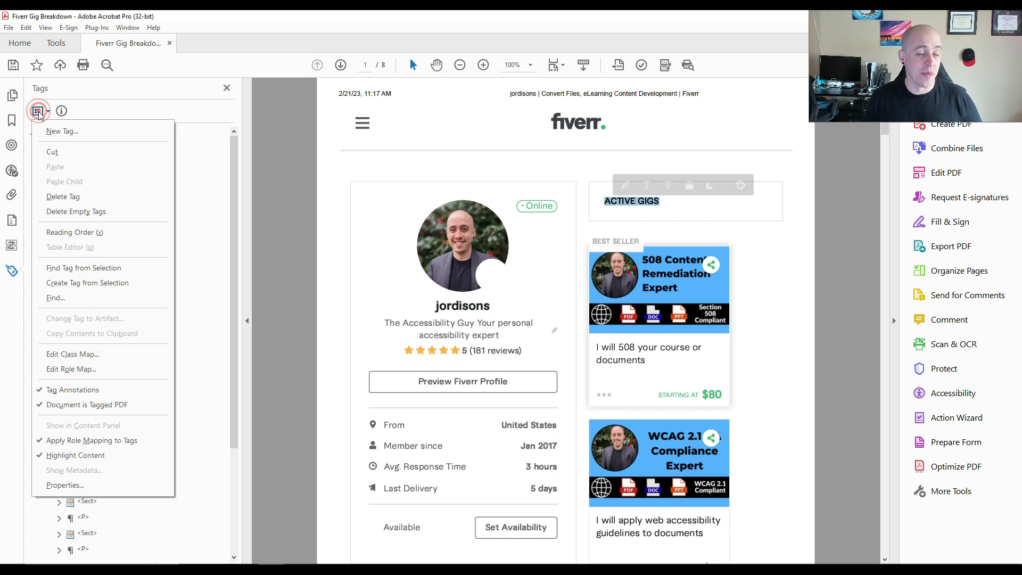
left_click(101, 284)
left_click(87, 182)
key("Down")
key("Left")
key("Up")
key("Down")
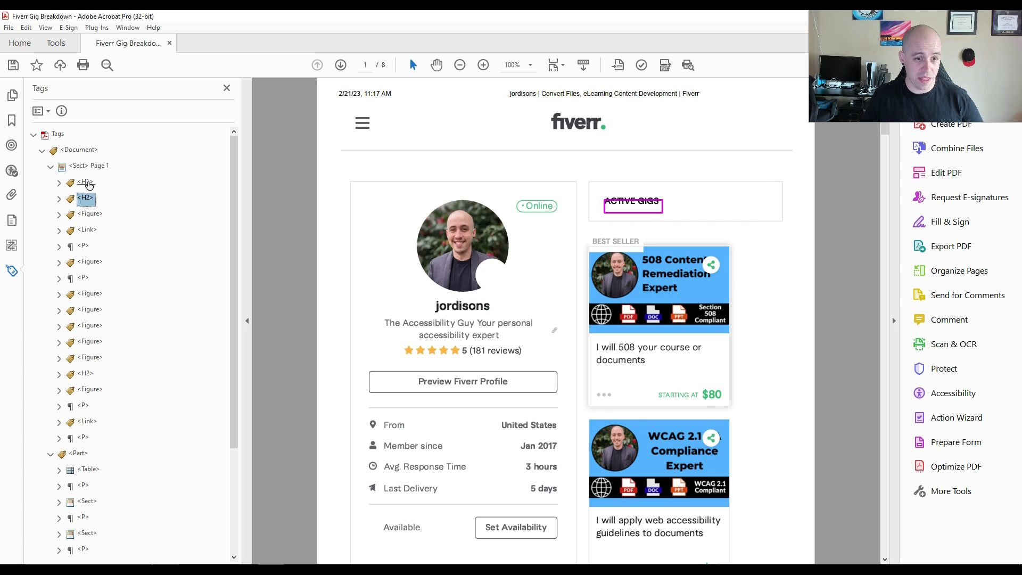
- Change the Path around ACTIVE GIGS to a Page artifact and delete the empty Figure tag that held it
key("Down")
key("Right")
key("Down")
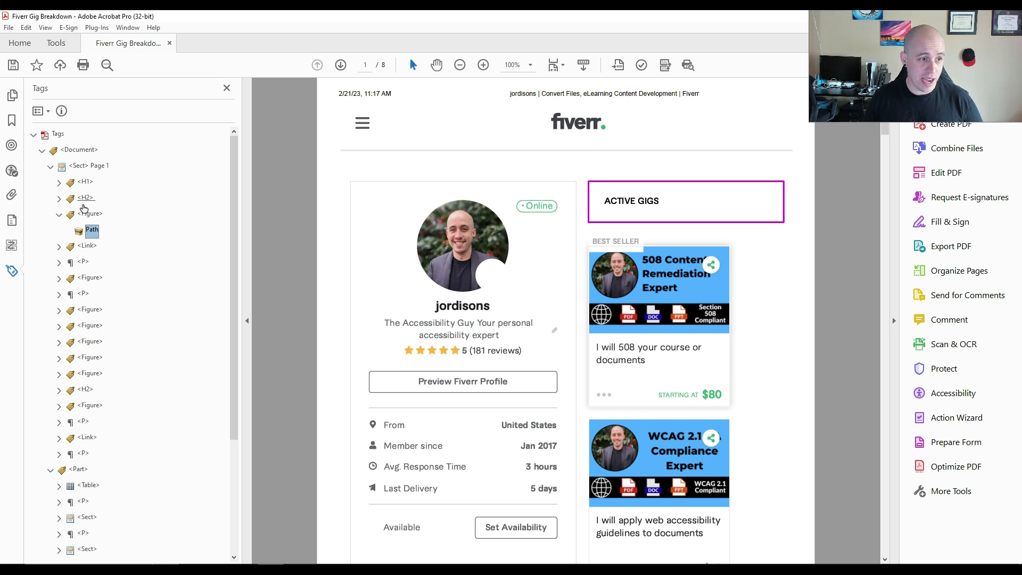
right_click(92, 232)
left_click(162, 384)
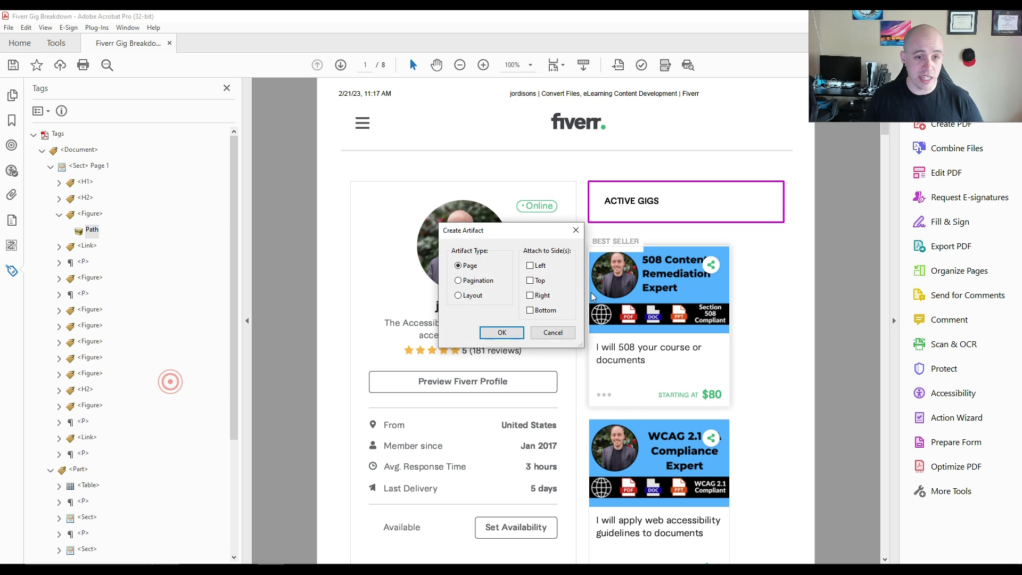
left_click(502, 331)
key("Delete")
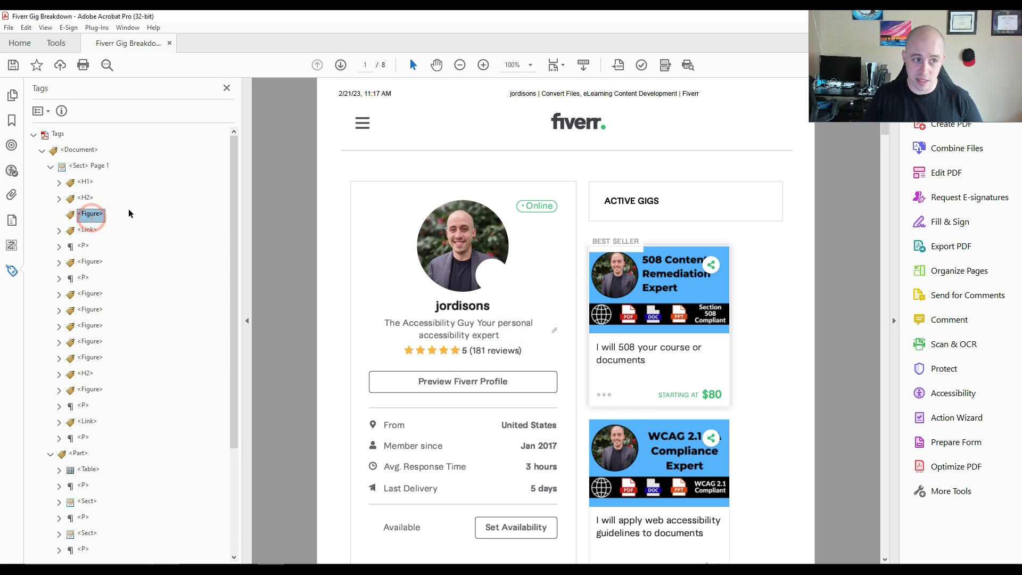
- Check the tags following the ACTIVE GIGS H2 and remove the Link tag directly before the profile details paragraph
key("Up")
key("Down")
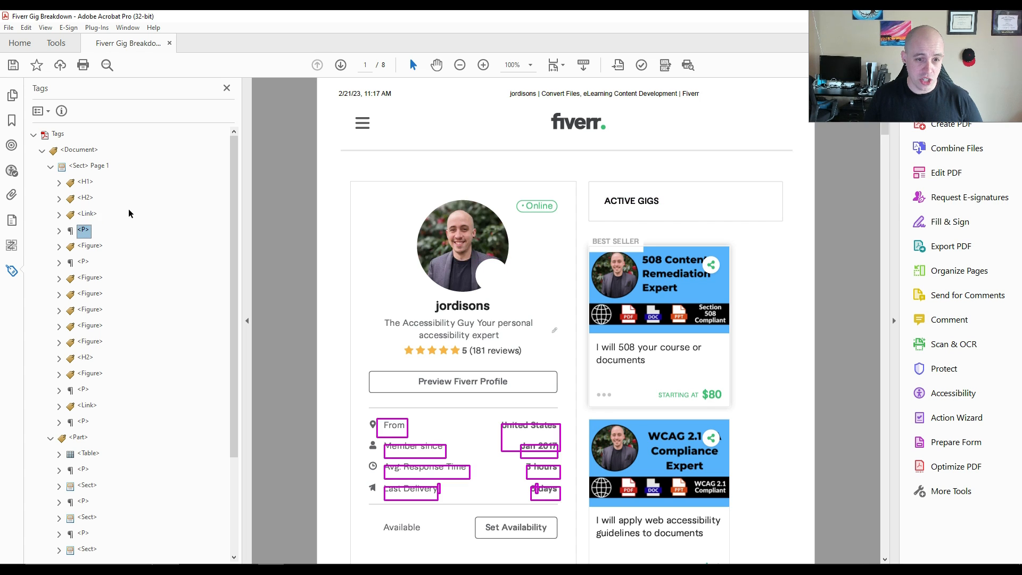
key("Right")
key("Down")
right_click(101, 229)
left_click(90, 214)
key("Delete")
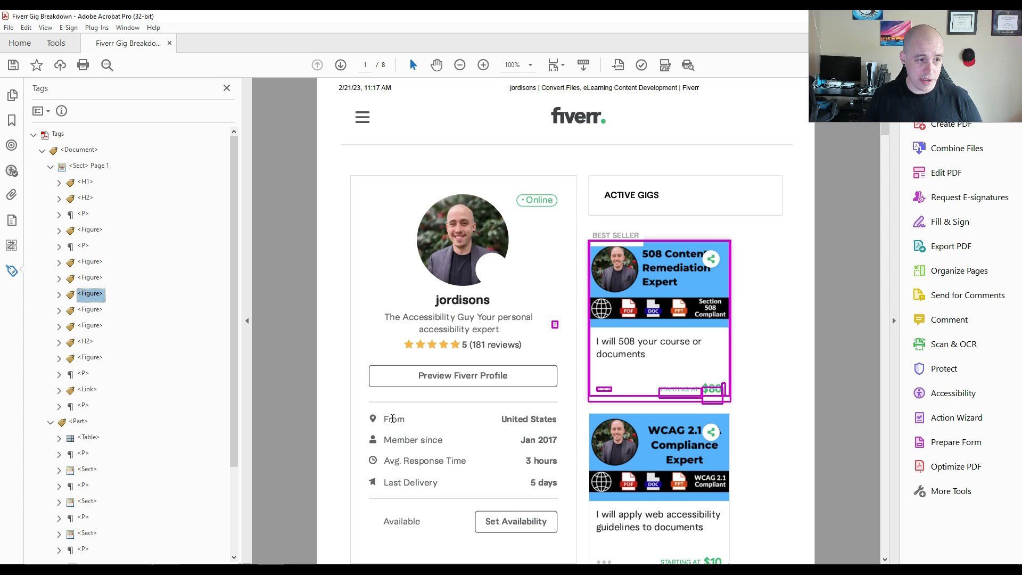
- Select the profile details text from From to 5 days and run Find Tag from Selection on it
left_click_drag(392, 418, 559, 485)
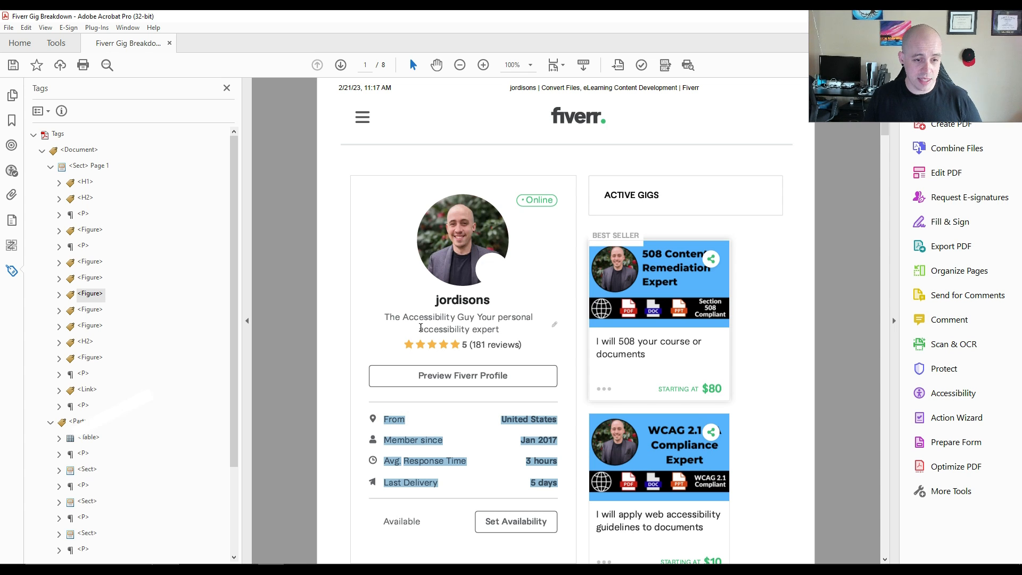
left_click(47, 111)
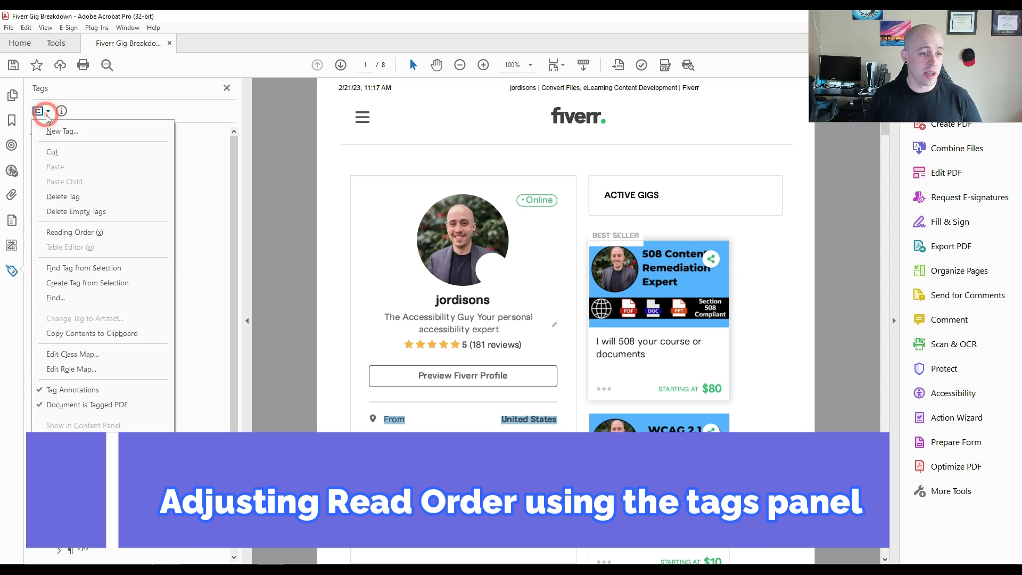
left_click(104, 269)
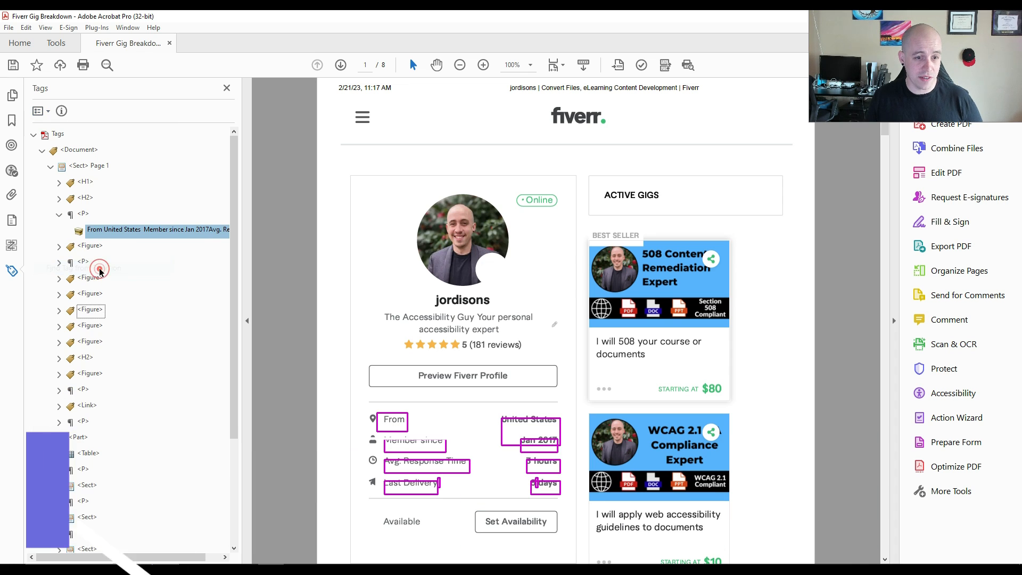
left_click(84, 215)
- Move the ACTIVE GIGS H2 tag to directly before the Link tag near the end of the Page 1 section
key("Up")
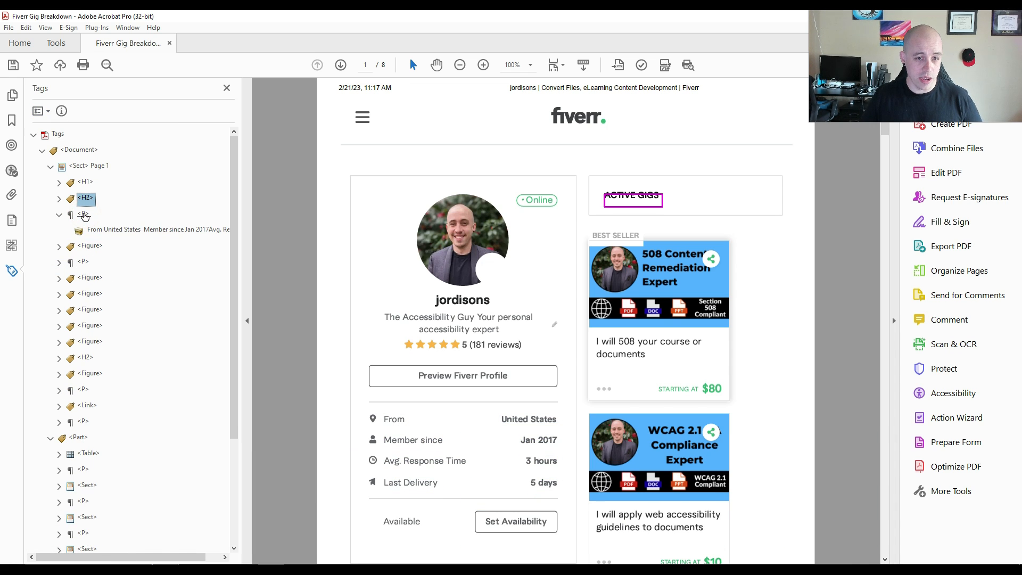
key("Down")
key("Down")
key("Down")
key("Down")
key("Down")
key("Down")
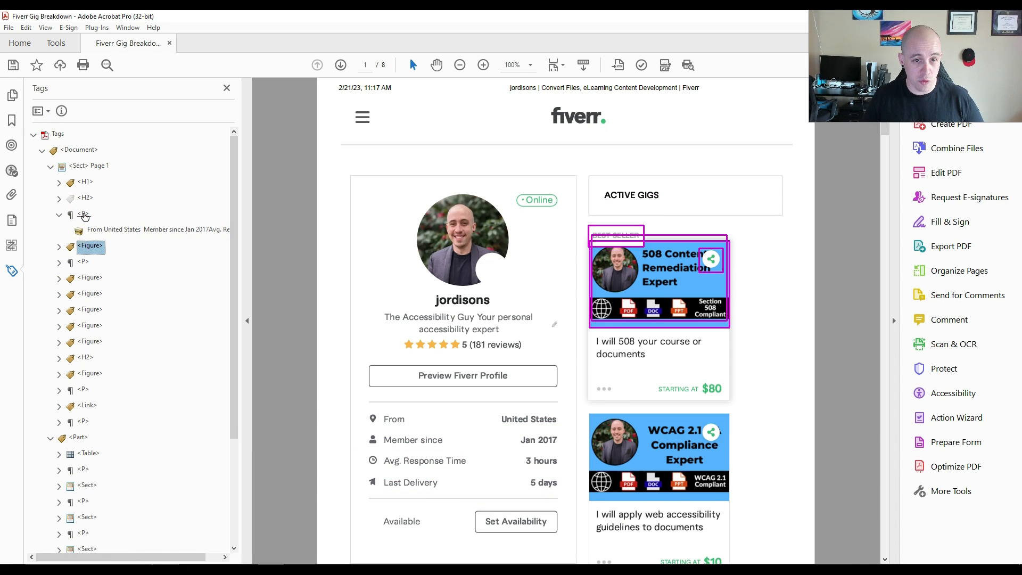
key("Down")
key("Down")
key("Down")
key("Down")
key("Down")
key("Down")
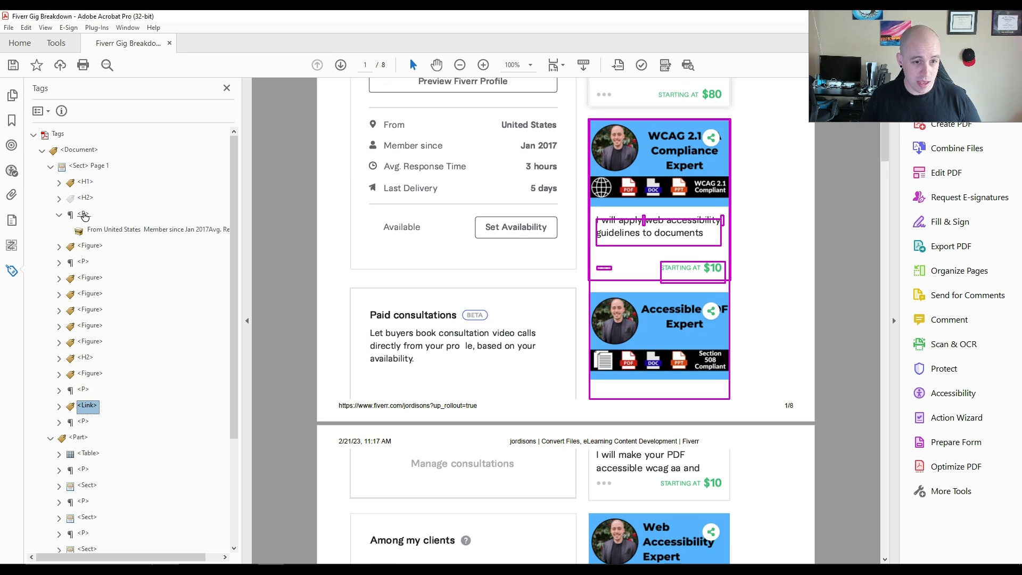
key("ctrl+v")
- Go back through the Page 1 tags and examine the contents of the profile details paragraph after the H1
key("Up")
key("Up")
key("Up")
key("Up")
key("Up")
key("Up")
key("Up")
key("Up")
key("Up")
key("Up")
key("Up")
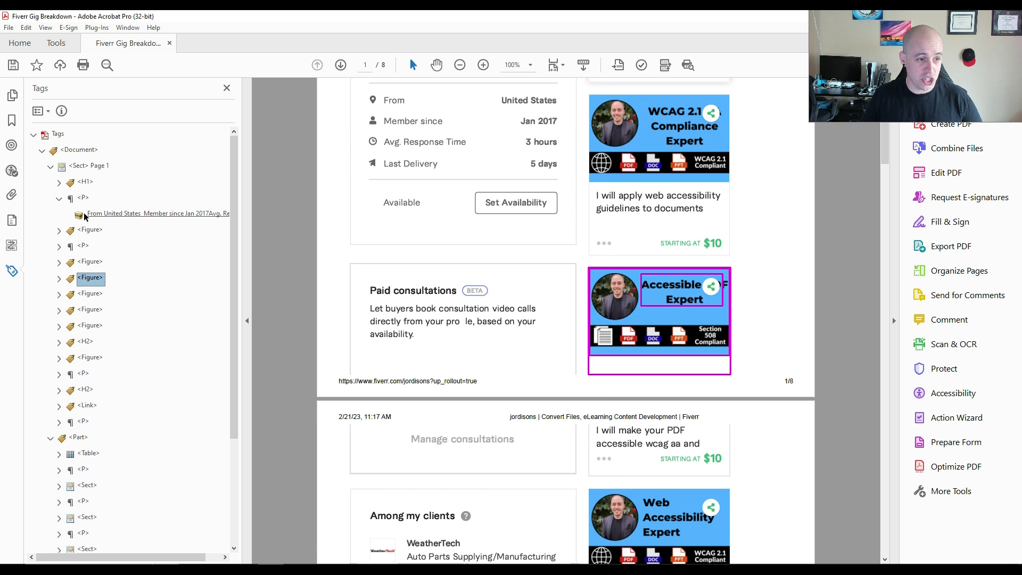
key("Left")
key("Up")
key("Down")
key("Right")
key("Down")
key("Left")
key("Left")
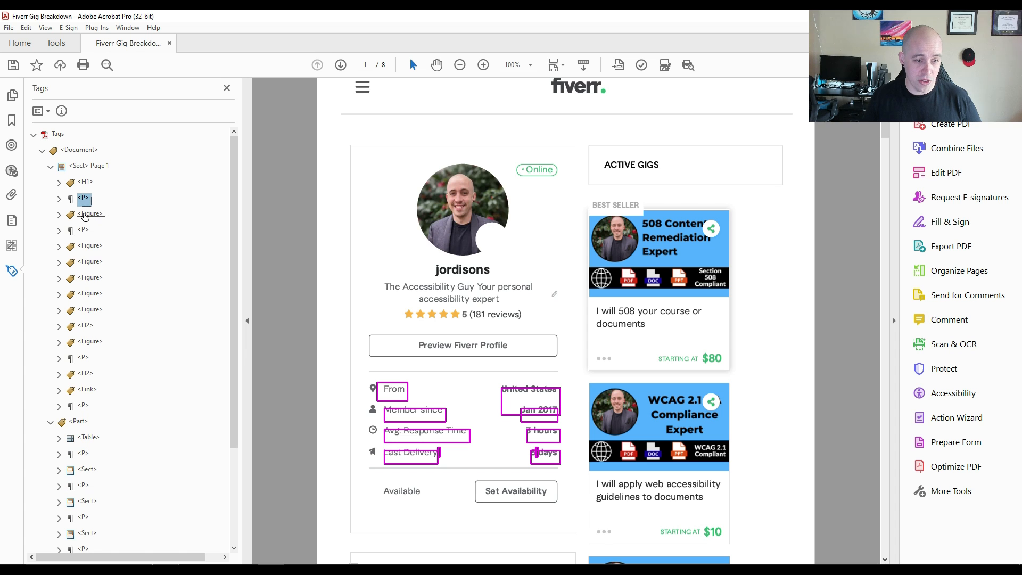
- Open the Reading Order tool and tag the From label in the profile details as Heading 3
left_click(461, 372)
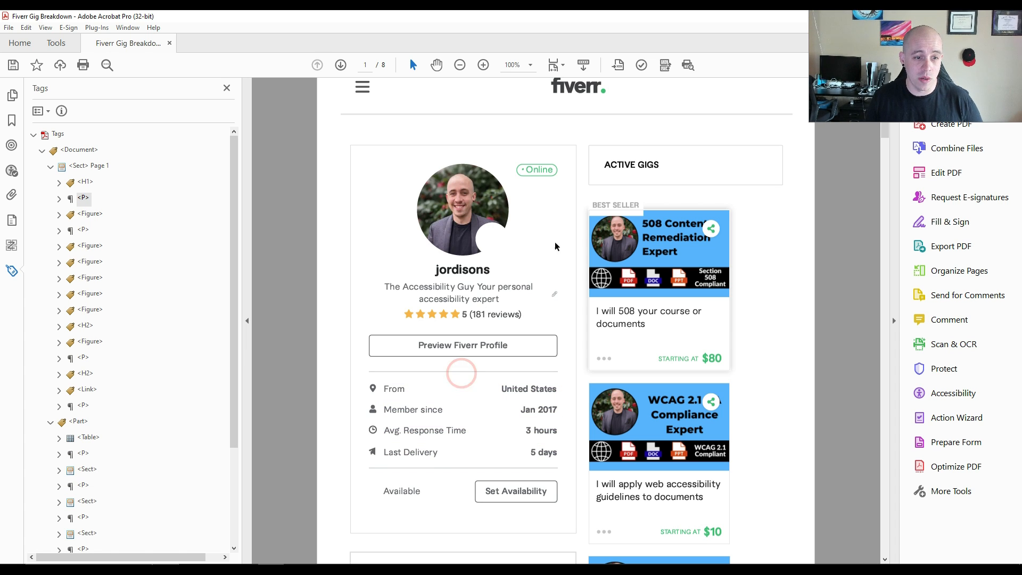
scroll(556, 388, "up", 2)
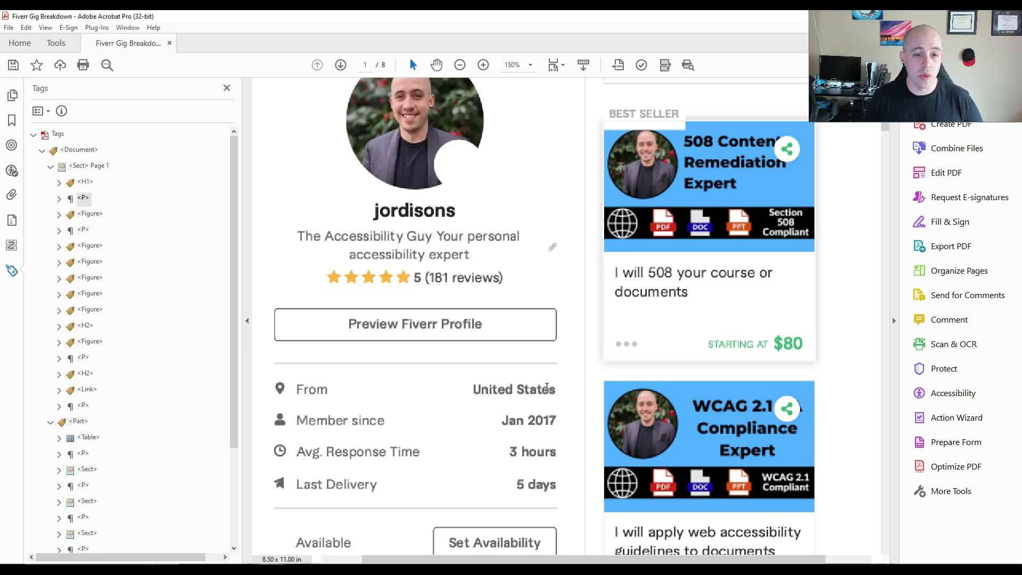
scroll(555, 351, "down", 3)
left_click(666, 74)
left_click(666, 65)
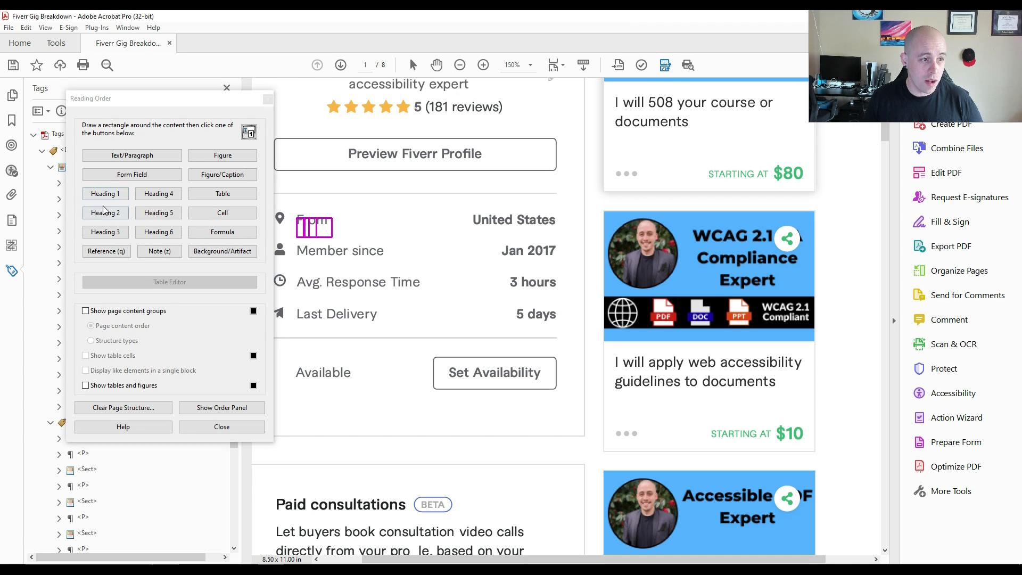
left_click(105, 212)
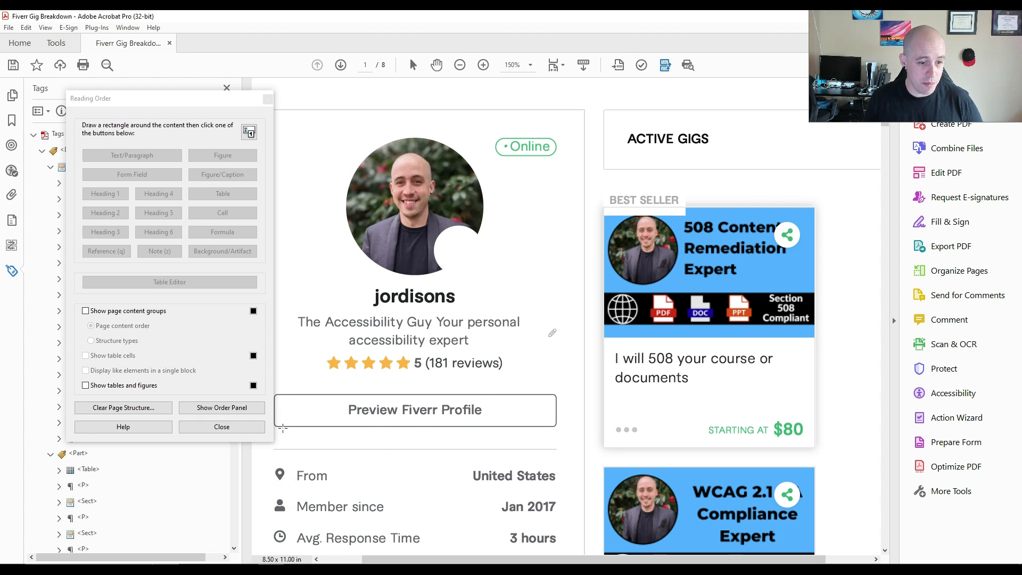
- Tag the Member since, Avg. Response Time and Last Delivery labels as Heading 3 and close Reading Order
scroll(352, 507, "down", 3)
left_click_drag(290, 404, 391, 451)
left_click(109, 232)
left_click_drag(295, 448, 427, 471)
left_click(100, 232)
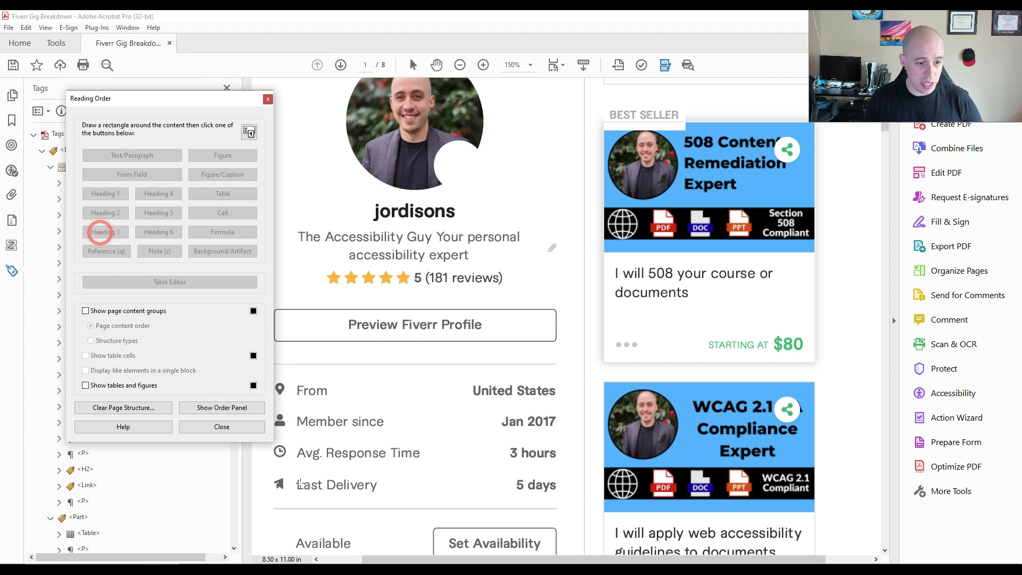
left_click_drag(296, 478, 380, 502)
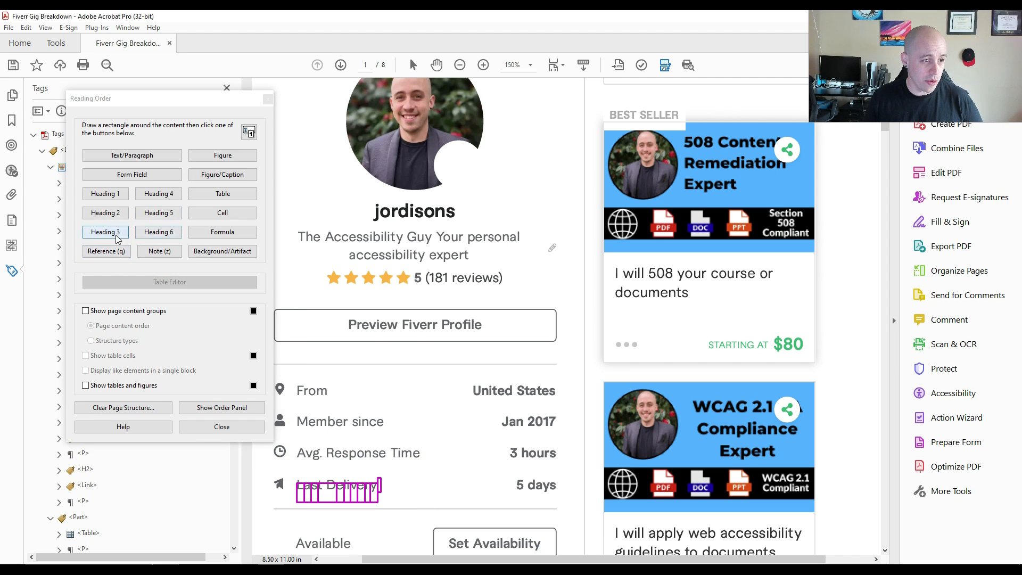
left_click(116, 236)
left_click(209, 424)
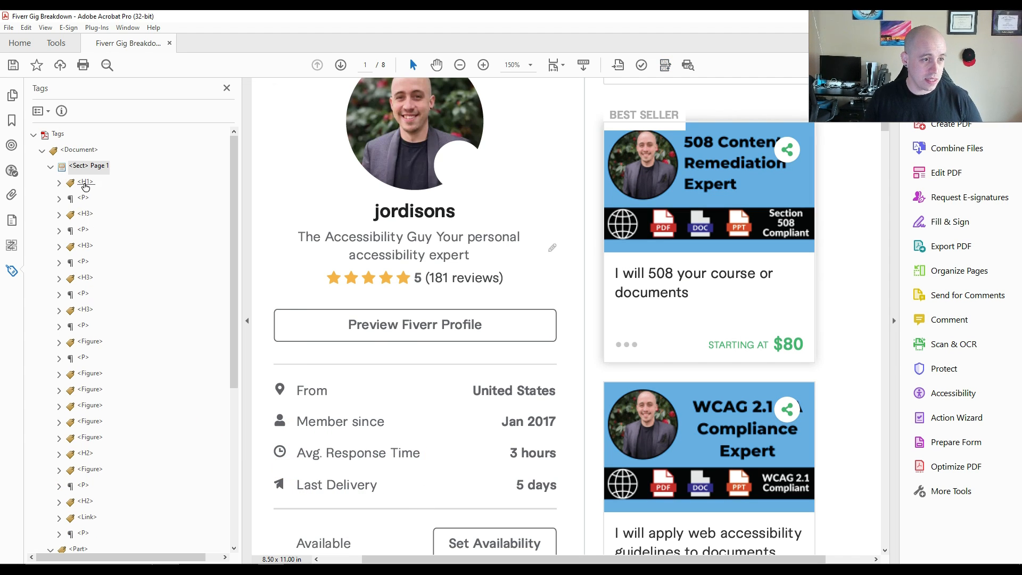
- Expand the H3 and P tags after the H1 and check which profile detail each one contains
left_click(86, 183)
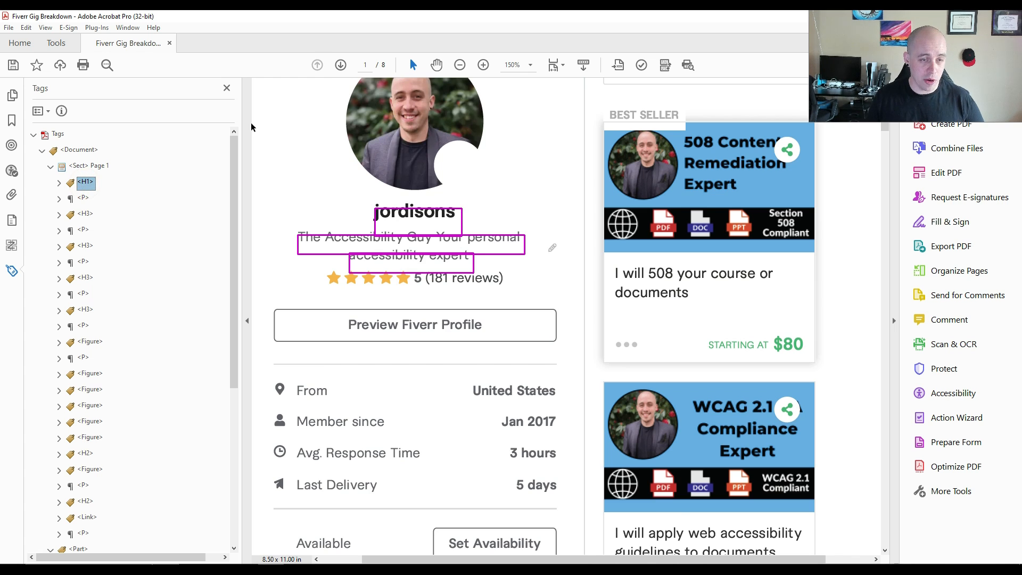
scroll(391, 185, "down", 2)
key("Down")
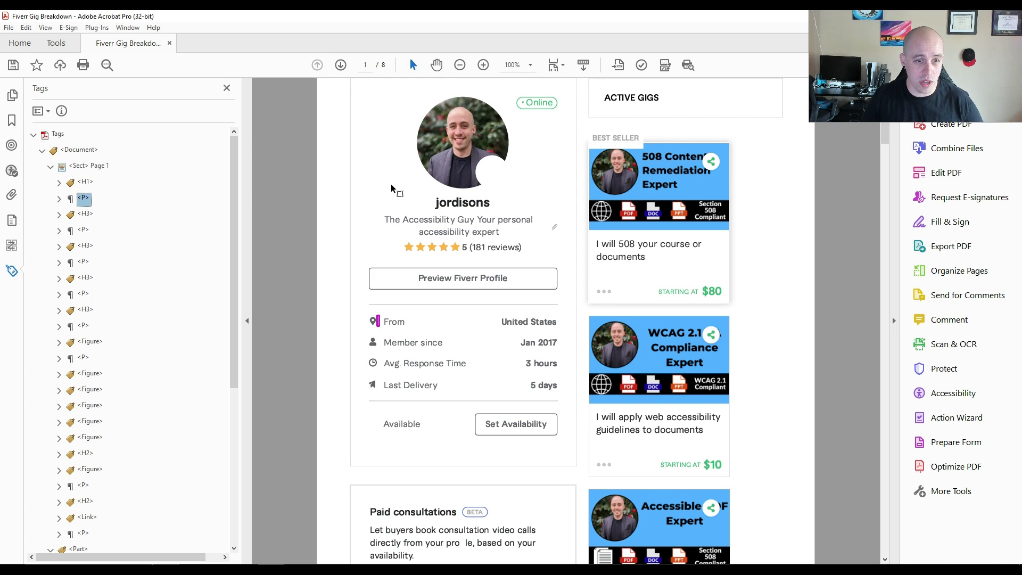
key("Down")
key("Right")
key("Down")
key("Down")
key("Down")
key("Right")
key("Down")
key("Down")
key("Down")
key("Right")
key("Down")
key("Down")
key("Right")
key("Down")
key("Down")
key("Right")
key("Down")
key("Down")
key("Right")
key("Down")
left_click(59, 262)
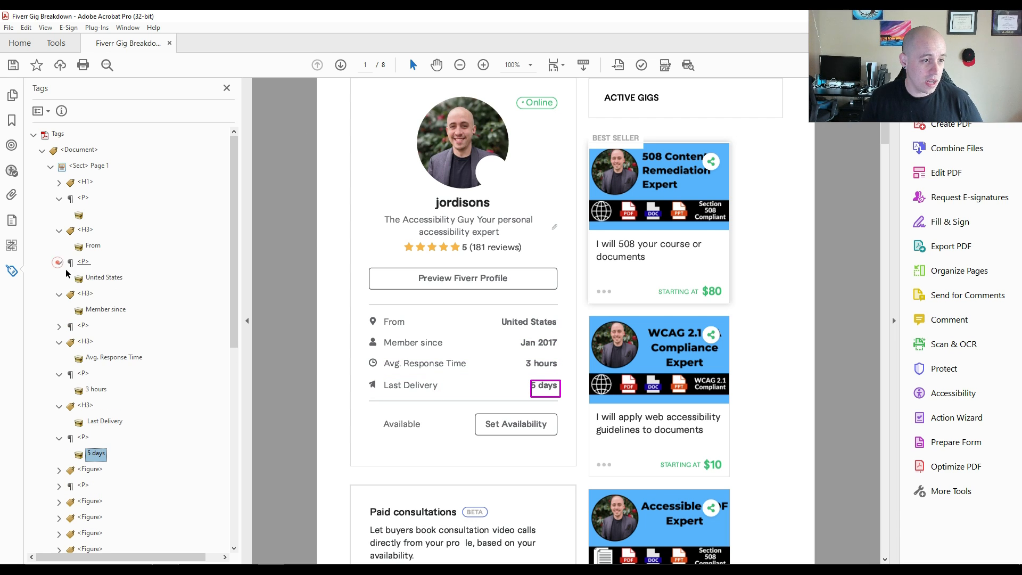
- Change the blank content in the first paragraph after the H1 to a Page artifact and remove its empty tag
left_click(81, 215)
right_click(80, 215)
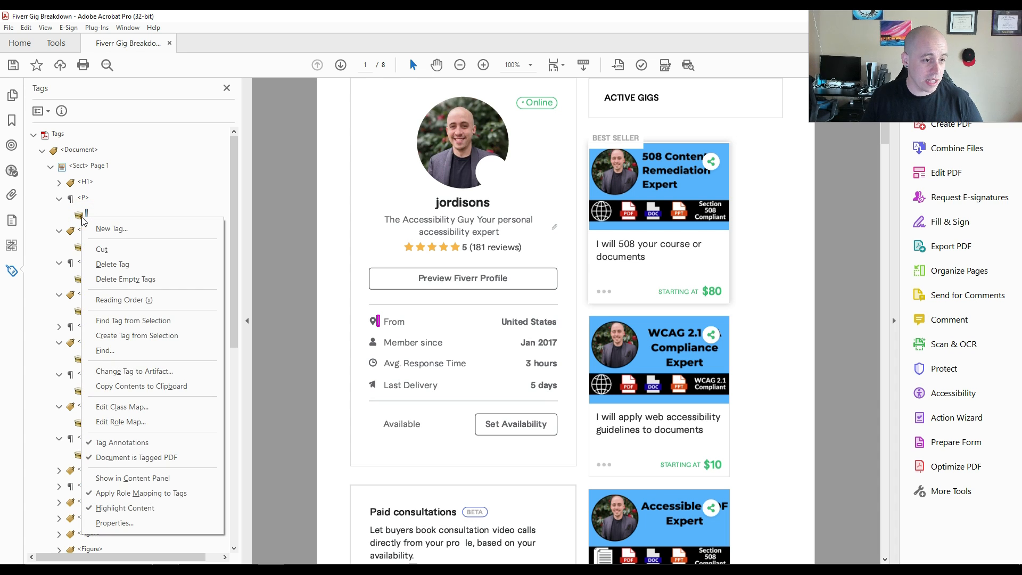
left_click(142, 370)
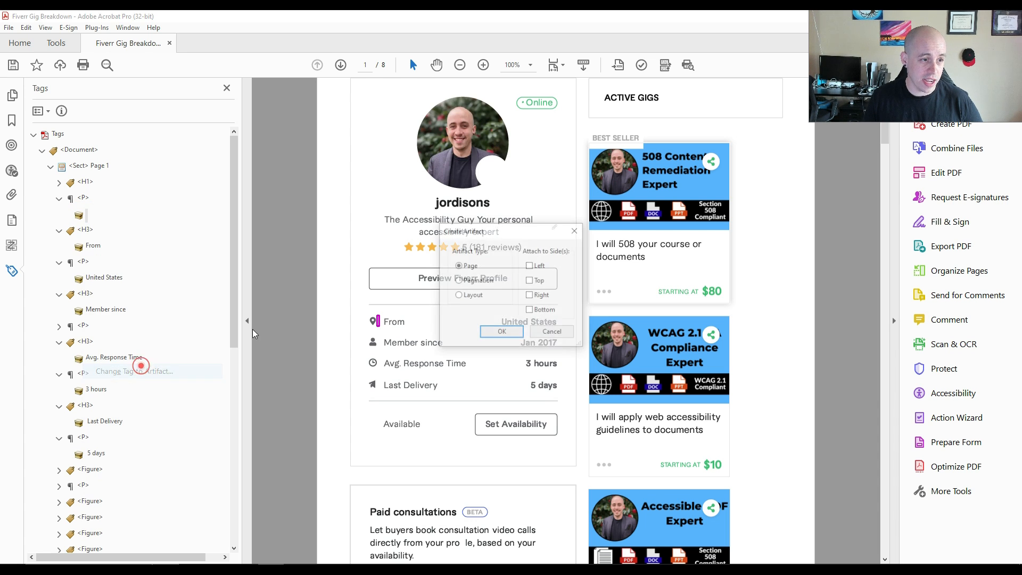
left_click(500, 327)
key("Left")
key("Left")
key("Down")
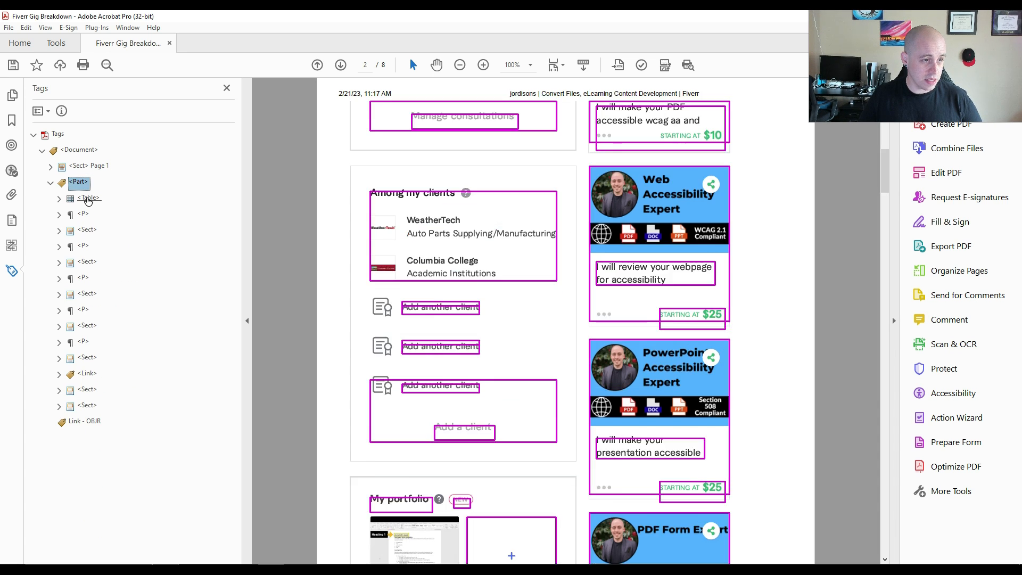
- Reopen the Page 1 section and collapse its expanded heading and paragraph tags
key("Up")
key("Right")
key("Down")
key("Down")
key("Down")
key("Down")
key("Down")
key("Down")
key("Left")
key("Down")
key("Left")
key("Down")
key("Left")
key("Down")
key("Left")
- Change the four H3 tags of the profile detail labels to type H2 in one go
left_click(88, 294)
left_click(87, 262, "ctrl")
left_click(87, 230, "ctrl")
left_click(88, 198, "ctrl")
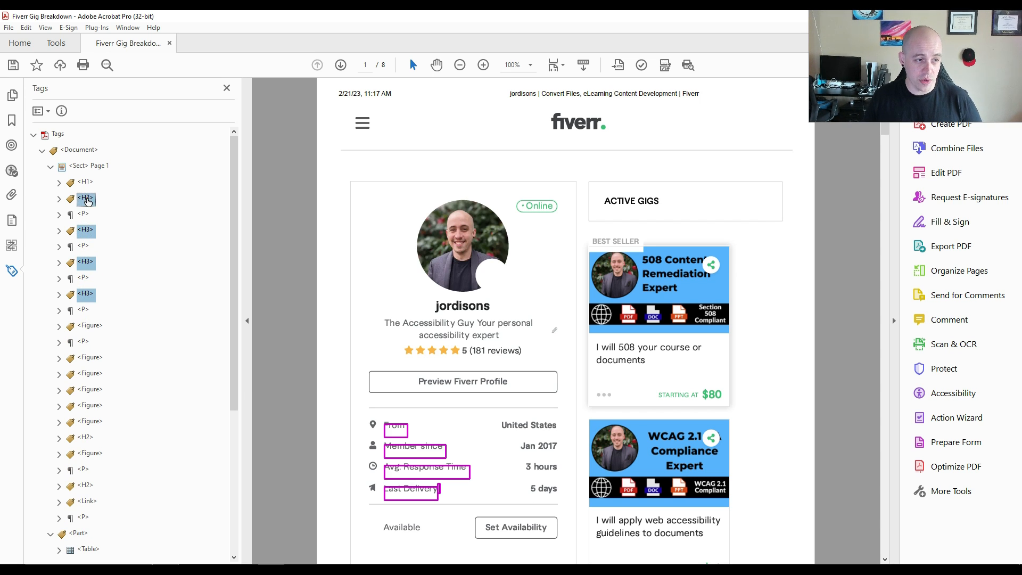
right_click(88, 199)
left_click(131, 453)
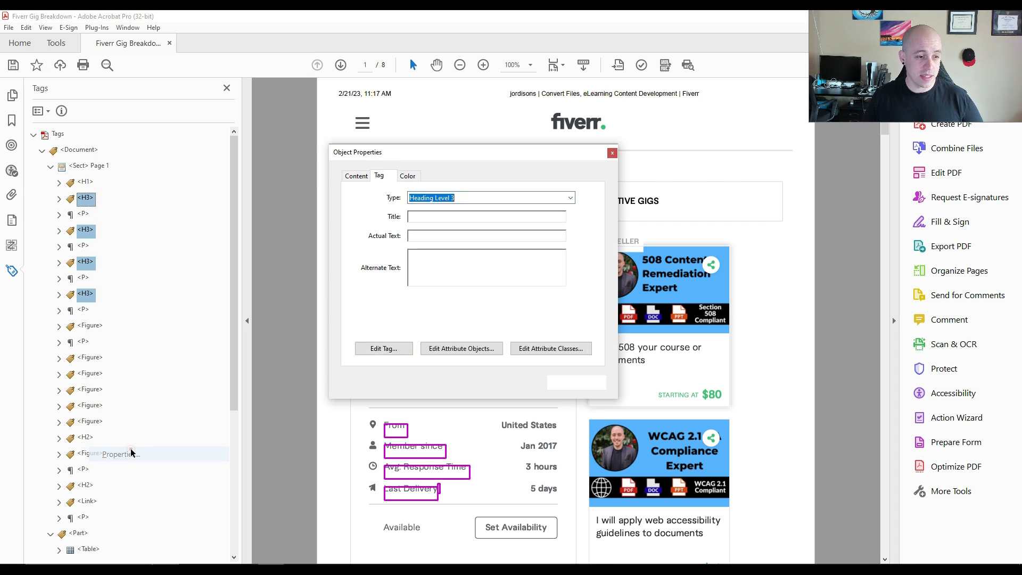
type("H2")
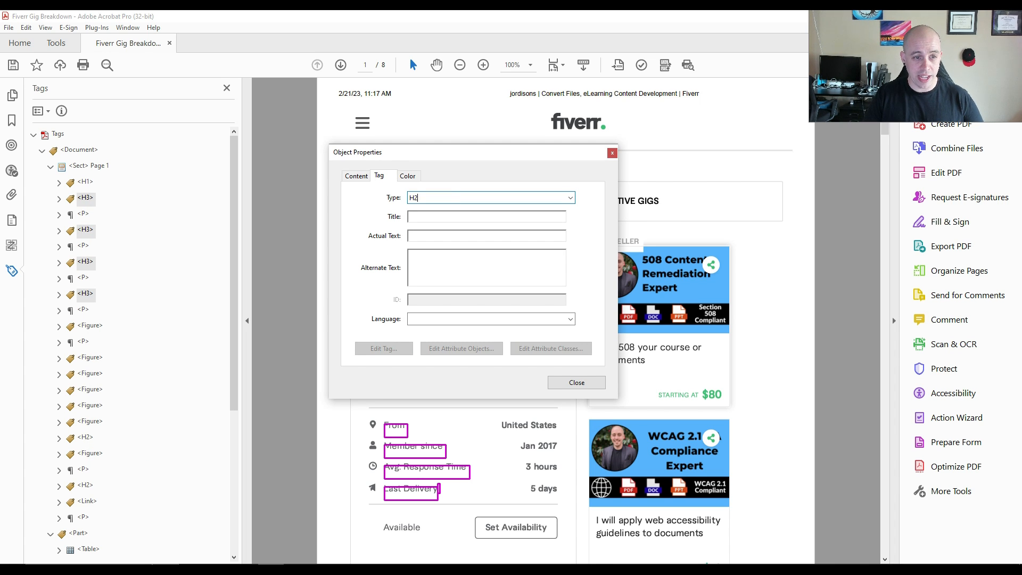
key("Return")
left_click(577, 382)
- Step through the Figure tags after the profile details and expand the one holding the Preview Fiverr Profile link
left_click(90, 325)
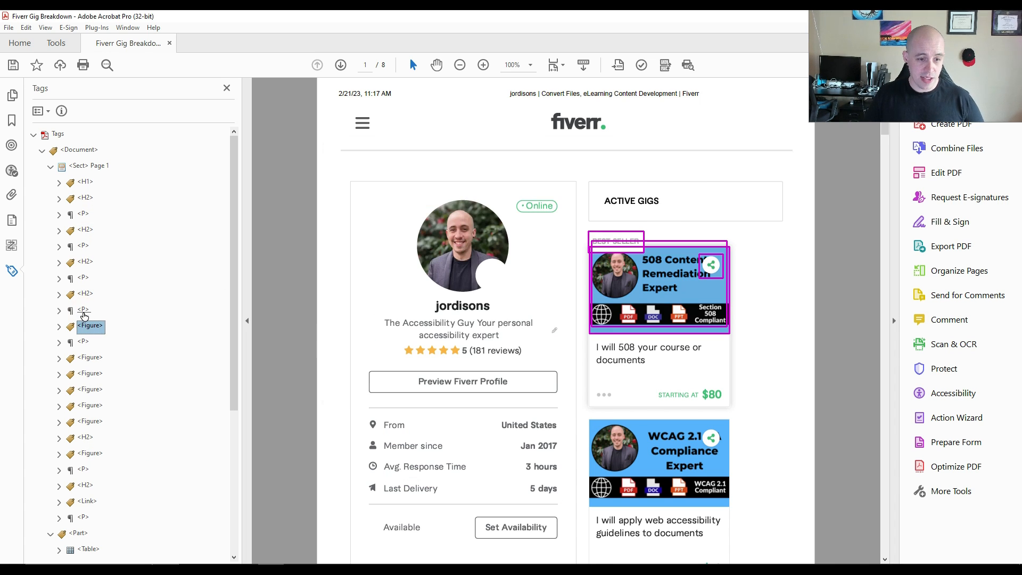
key("Down")
key("Down")
key("Down")
key("Down")
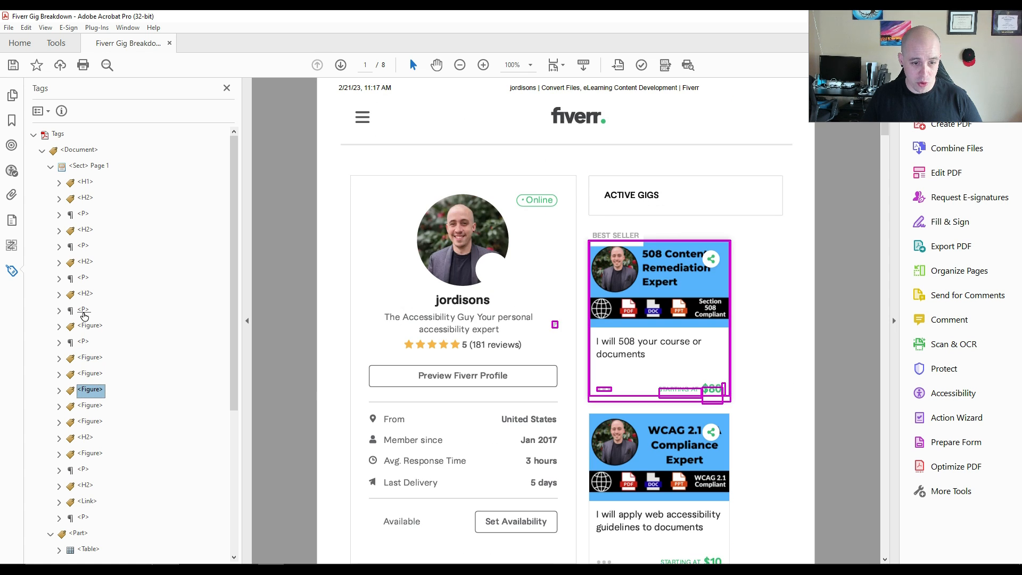
key("Down")
key("Down")
key("Up")
key("Right")
key("Right")
key("Right")
key("Right")
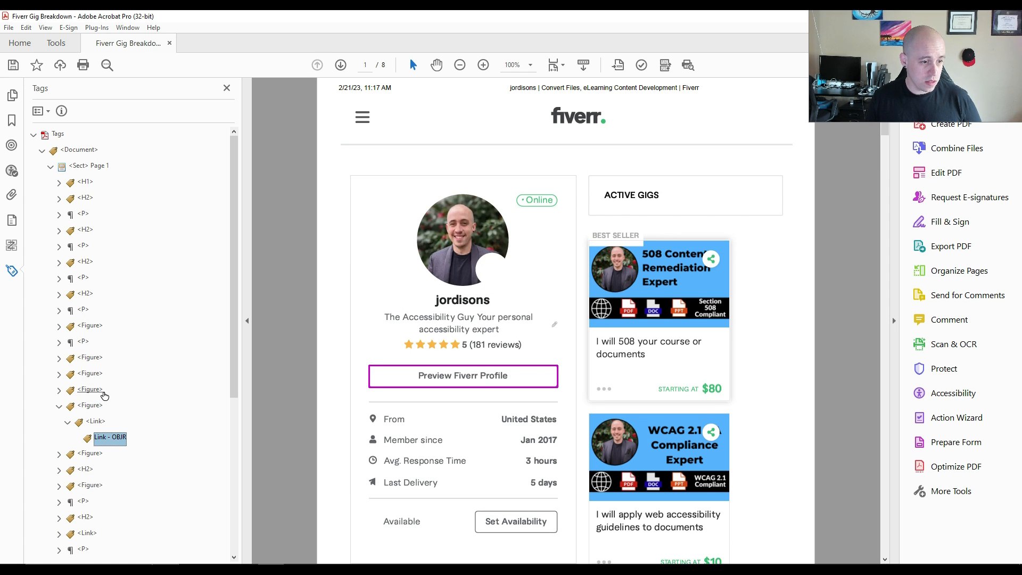
- Cut the H2, Figure and P tags of the Paid consultations block from the tag tree
scroll(104, 391, "down", 3)
key("Down")
key("Down")
key("Down")
key("Up")
key("shift+Down")
key("shift+Down")
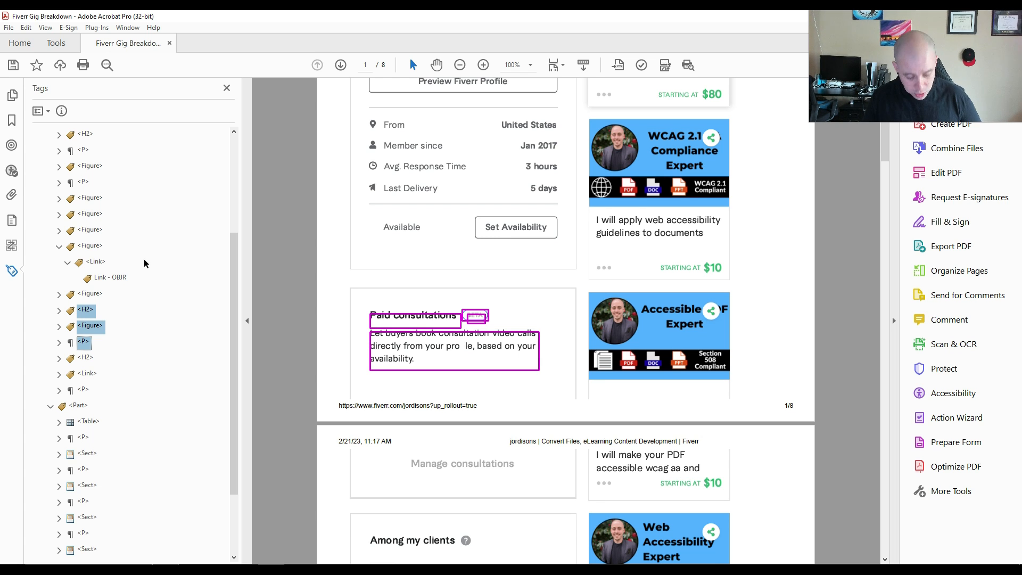
key("ctrl+x")
- Paste the Paid consultations tags directly after the paragraph tag holding the Last Delivery value
key("Up")
key("Up")
key("Up")
key("Up")
key("Up")
key("Up")
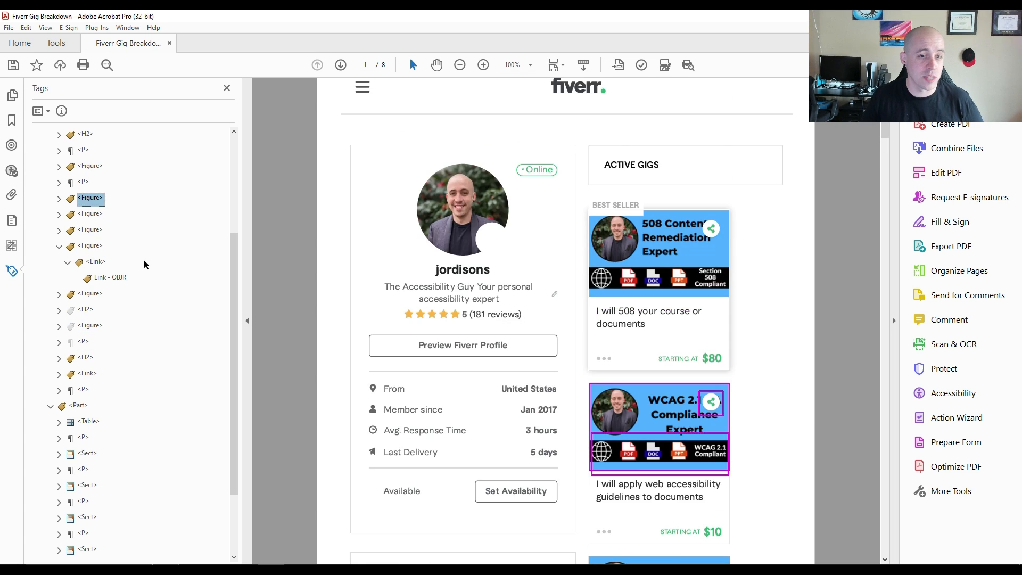
key("Down")
key("Down")
key("Down")
key("Down")
key("Down")
key("Down")
key("Down")
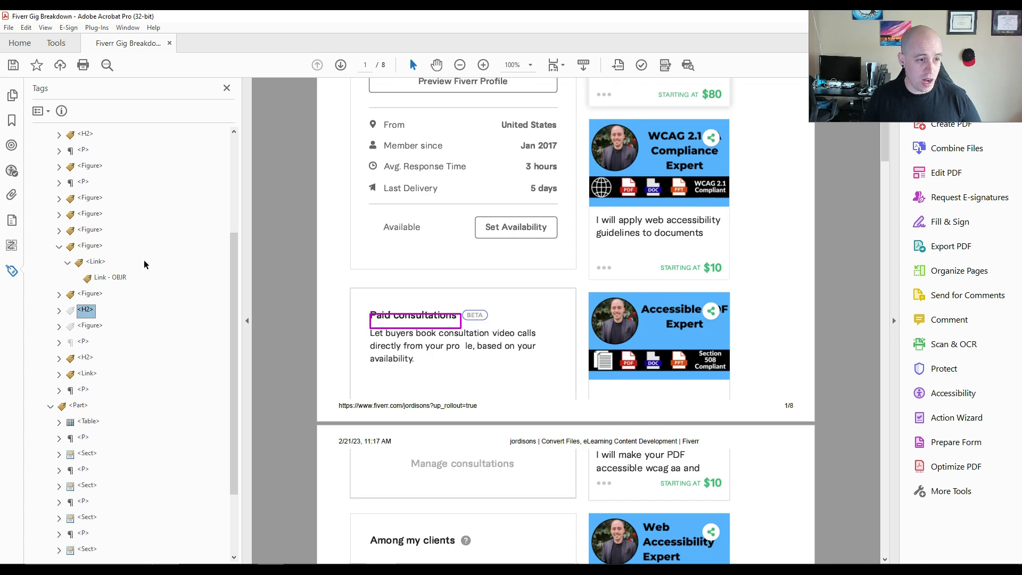
key("Up")
key("Up")
key("Up")
key("Up")
key("Up")
key("Up")
key("Up")
key("Up")
key("Up")
key("Up")
key("Up")
key("Down")
key("ctrl+v")
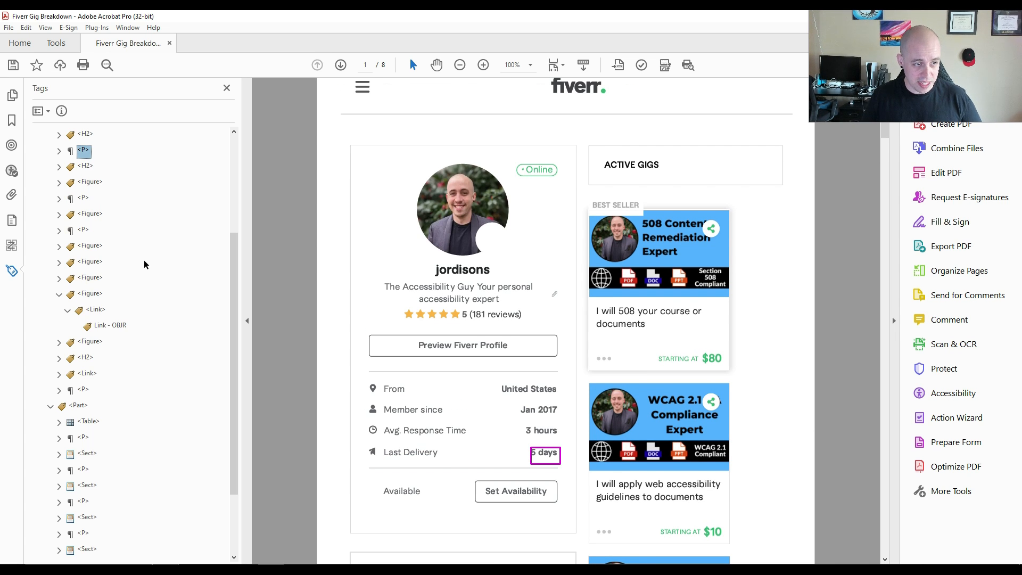
- Change the BETA badge content beside Paid consultations to a Page artifact and delete its empty Figure tag
key("Down")
key("Down")
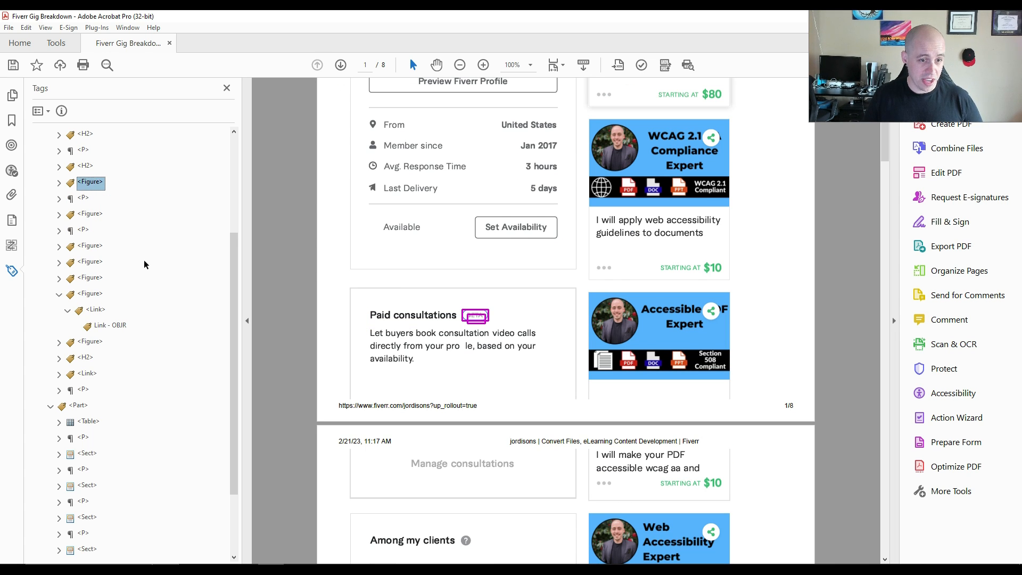
key("Right")
key("Down")
right_click(105, 199)
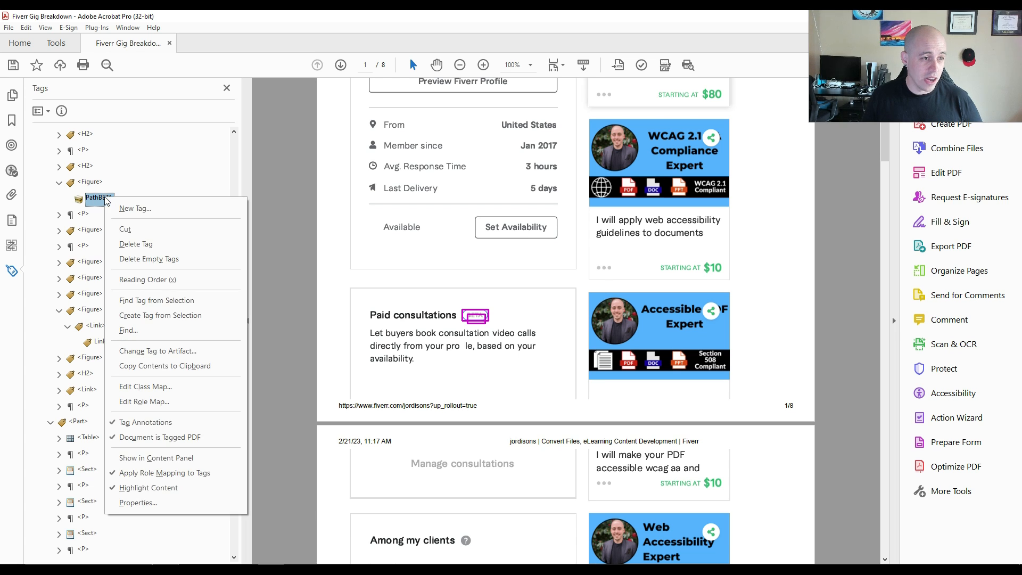
left_click(183, 350)
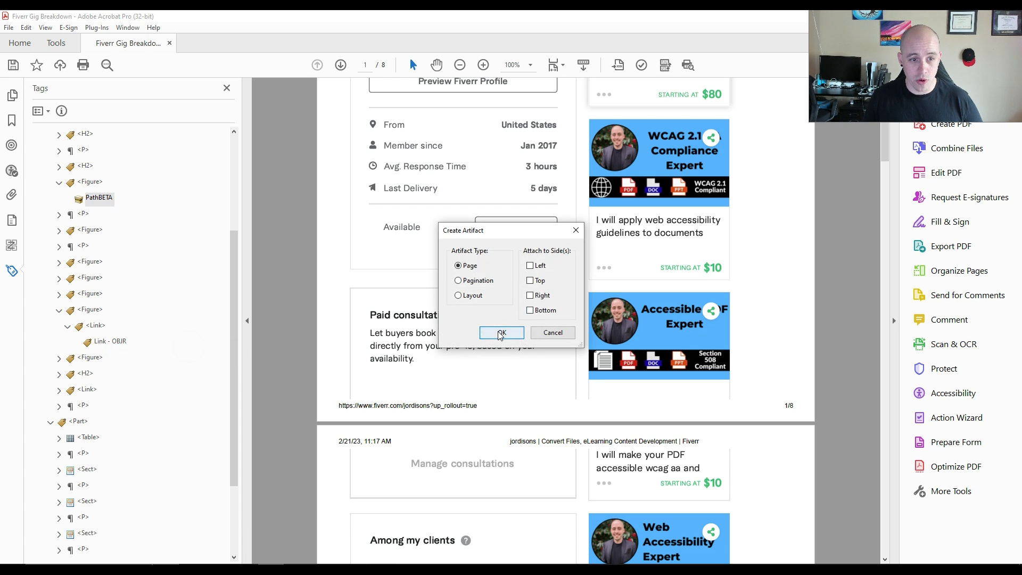
left_click(498, 330)
left_click(102, 189)
key("Delete")
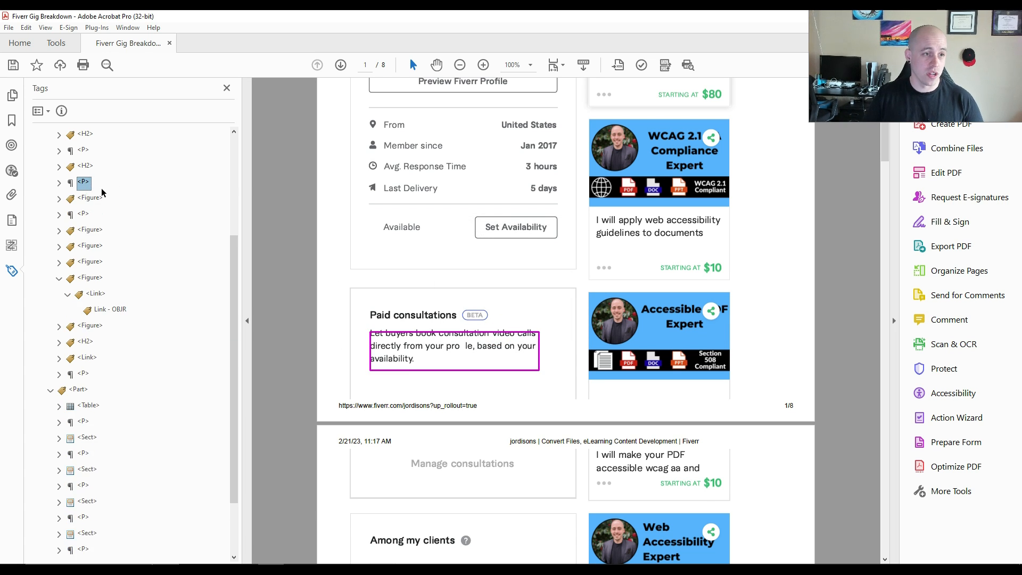
- Check the tag order around Paid consultations and the gig figures, and collapse the Preview Fiverr Profile figure
key("Right")
key("Left")
key("Up")
key("Up")
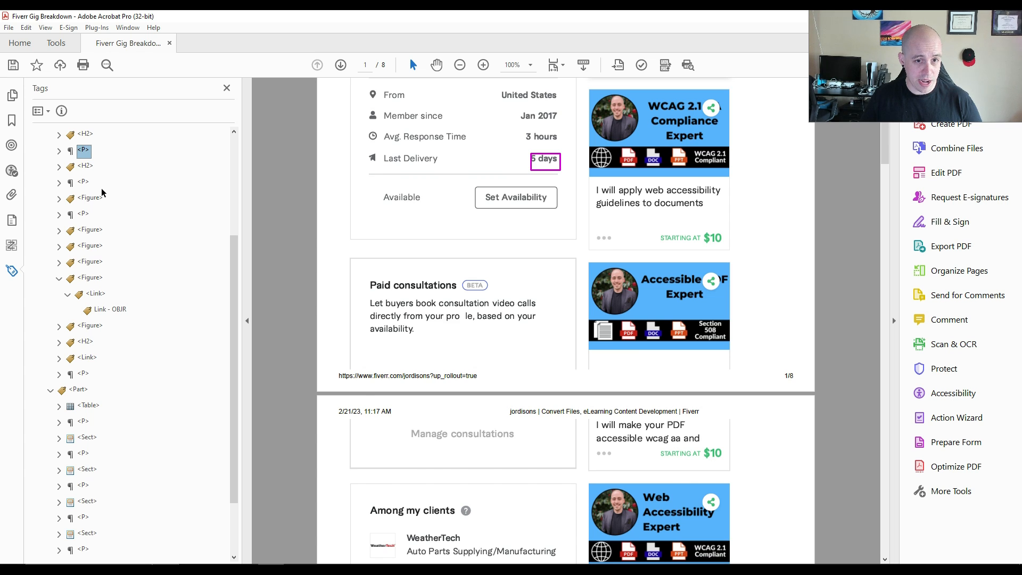
key("Down")
key("Down")
key("Down")
key("Down")
key("Down")
key("Down")
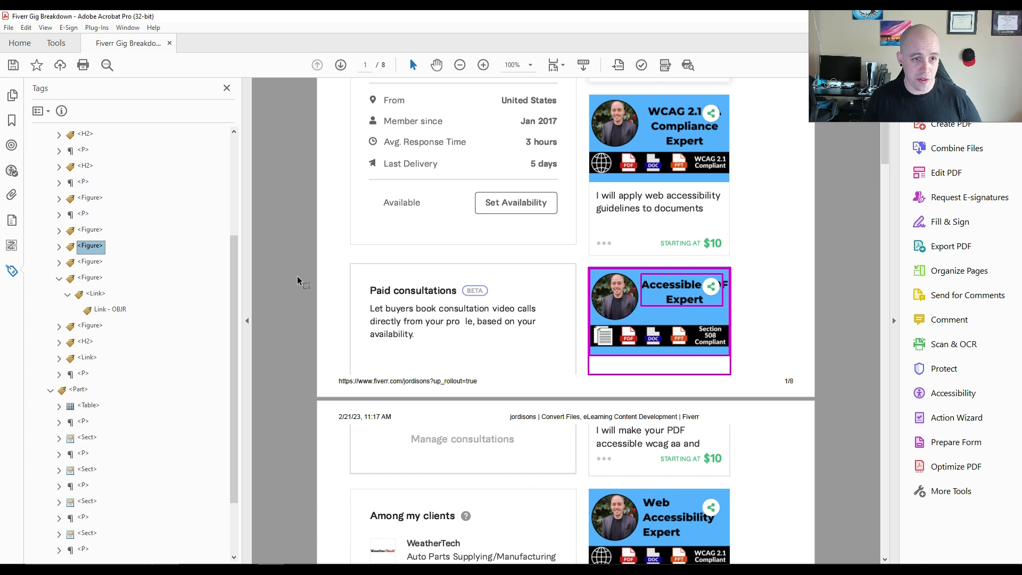
scroll(375, 250, "down", 2)
scroll(375, 251, "up", 2)
key("Down")
key("Down")
key("Down")
key("Up")
key("Down")
key("Left")
key("Up")
key("Left")
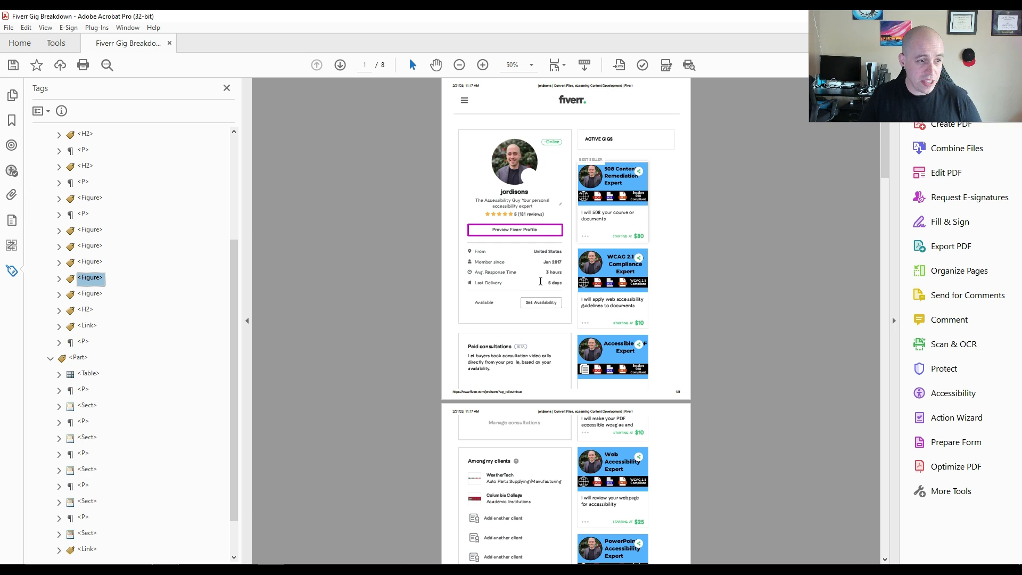
- Move the Preview Fiverr Profile Figure tag to directly after the H1 tag
scroll(478, 256, "up", 2)
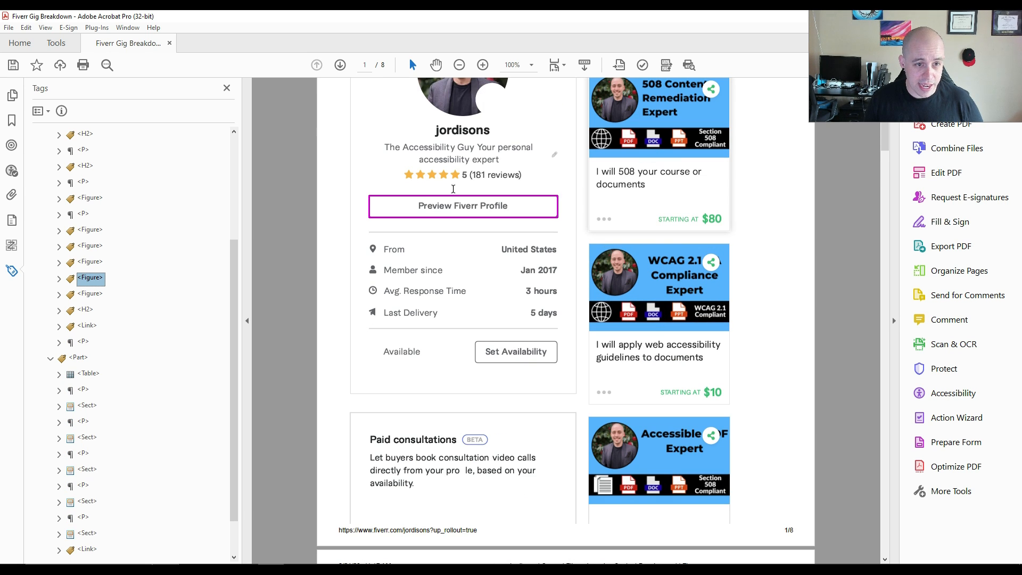
scroll(156, 229, "down", 1)
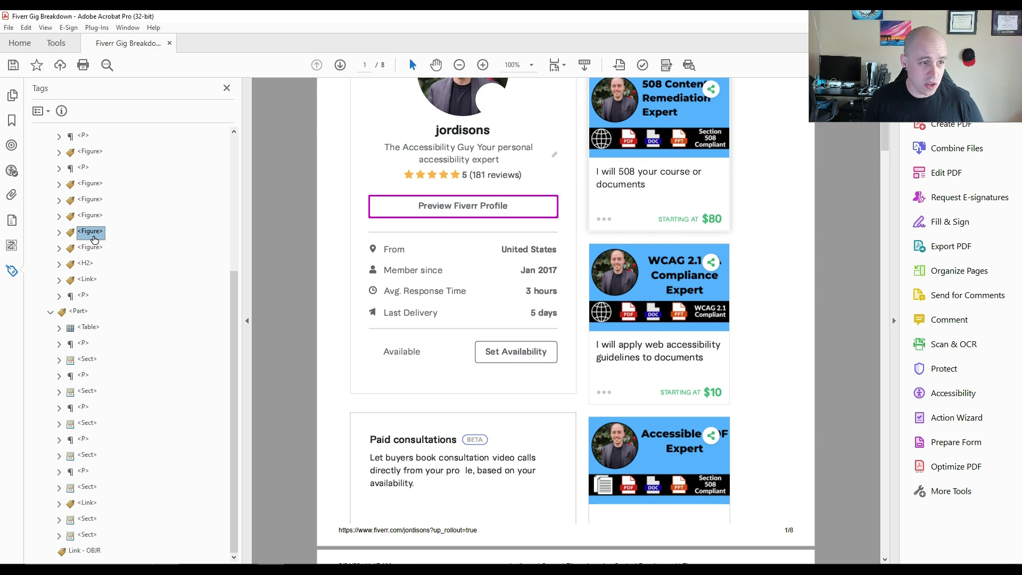
key("Up")
key("Up")
key("Up")
key("Up")
key("Up")
key("Up")
key("Up")
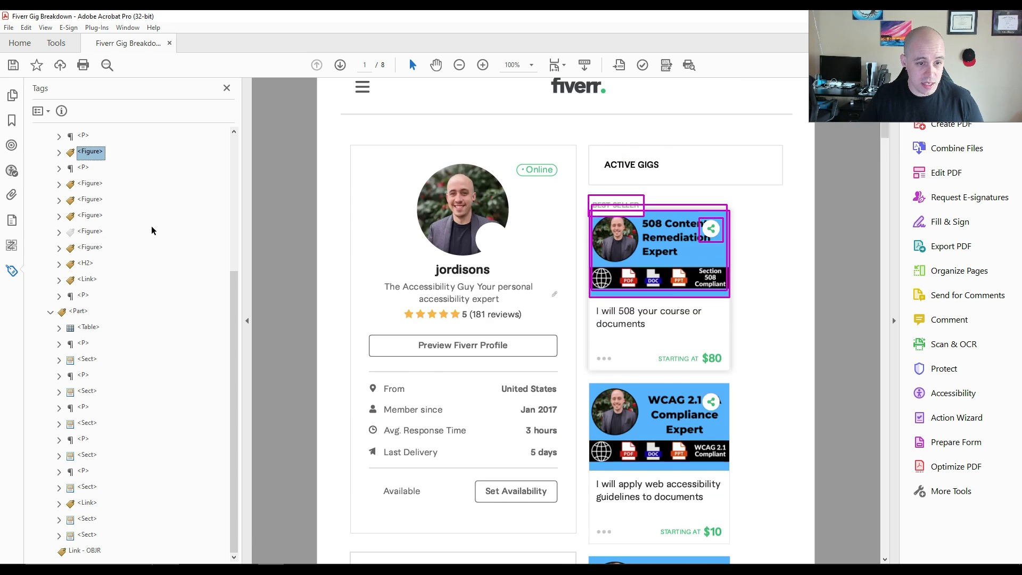
key("Up")
key("Up")
key("Up")
key("Up")
key("Up")
key("Up")
key("Up")
key("Up")
key("Up")
key("Up")
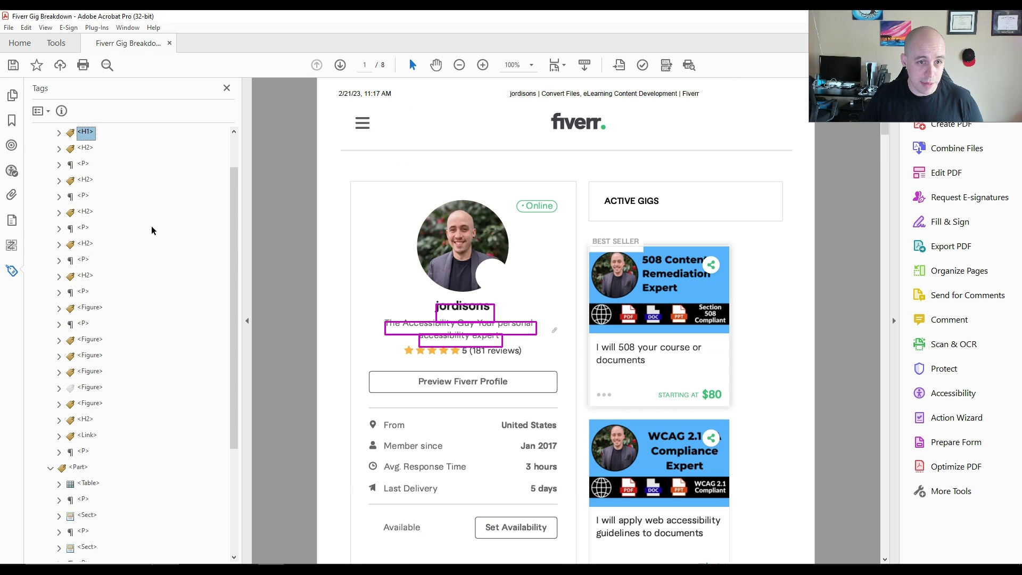
key("Down")
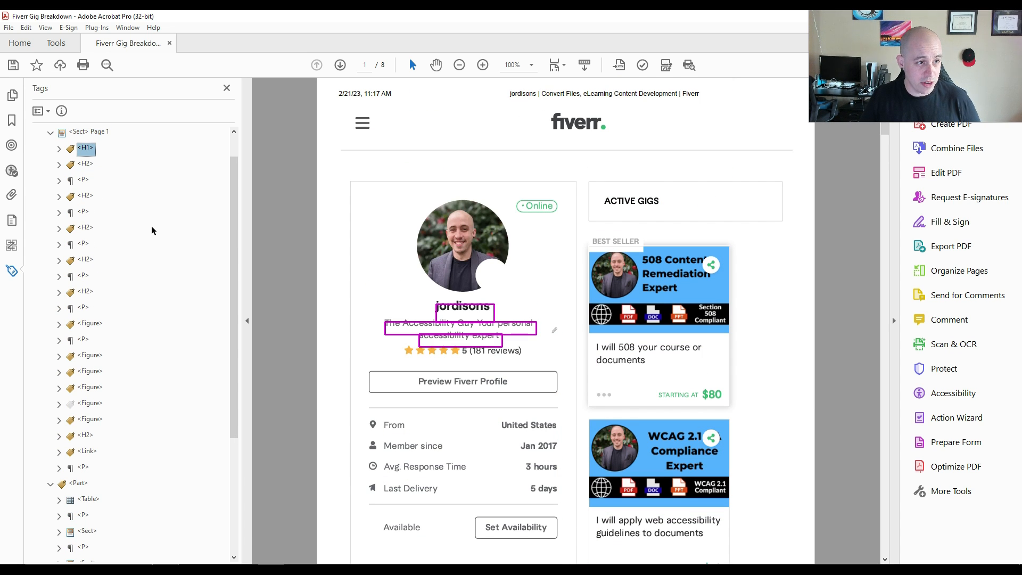
key("ctrl+v")
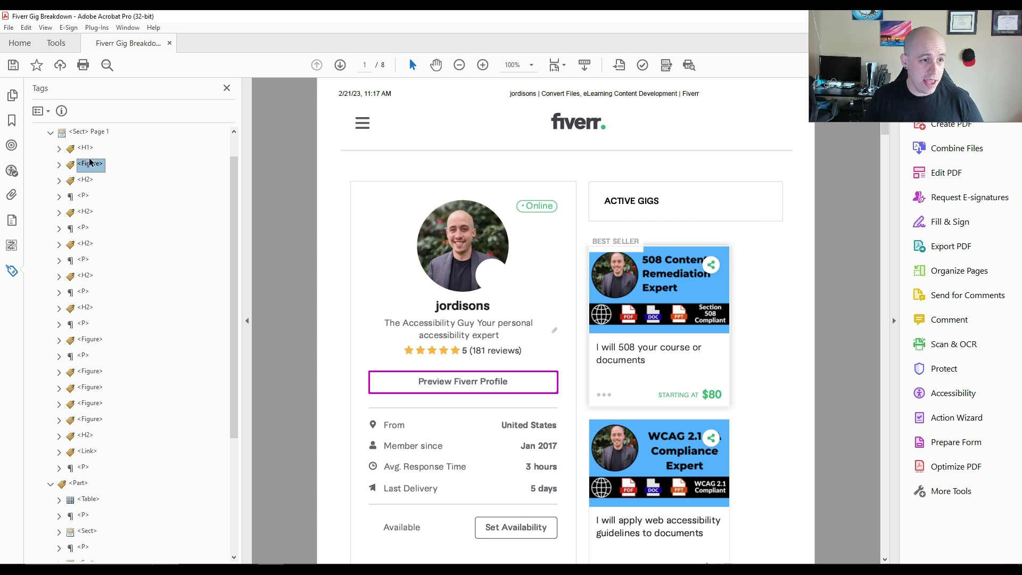
- Give the moved Figure tag the alternate text "Preview Fiverr Profile"
right_click(91, 164)
left_click(158, 414)
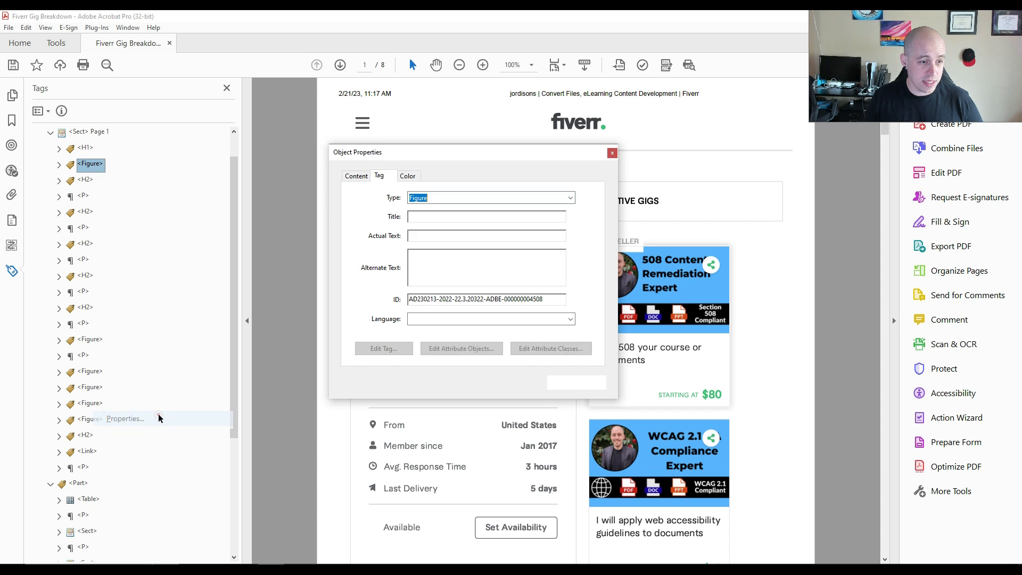
left_click_drag(372, 153, 93, 135)
left_click(219, 243)
type("Previ")
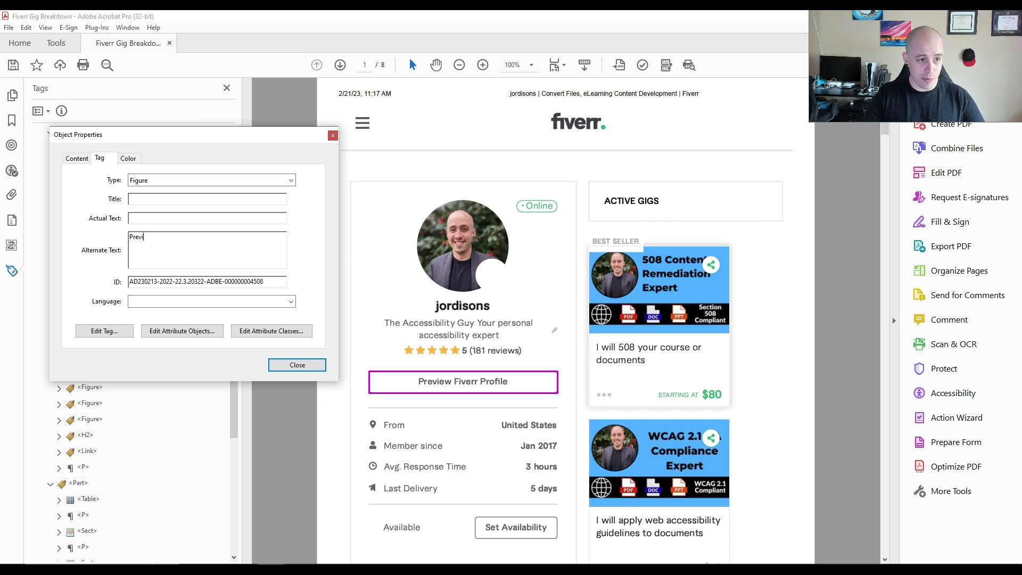
type("ew Fiverr Profile")
left_click(297, 365)
- Inspect the Link nested in the Preview Fiverr Profile figure and collapse the figure again
left_click(59, 165)
left_click(95, 179)
left_click(67, 181)
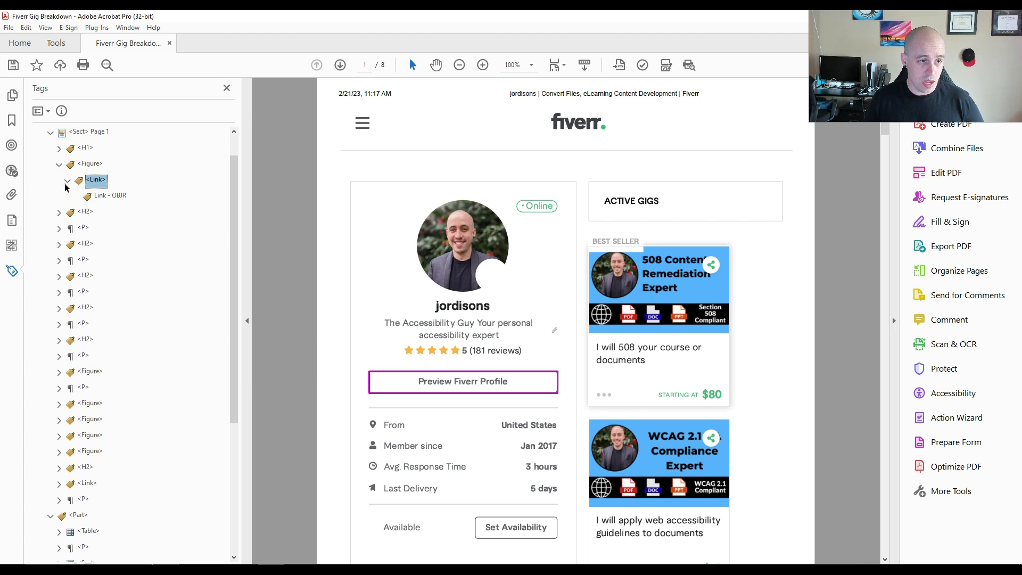
left_click(60, 164)
- Check the reading order of the tags from the first profile detail heading to the 508 gig figure
left_click(84, 182)
key("Down")
key("Down")
key("Down")
key("Down")
key("Down")
key("Down")
key("Down")
key("Down")
key("Down")
key("Up")
key("Down")
key("Down")
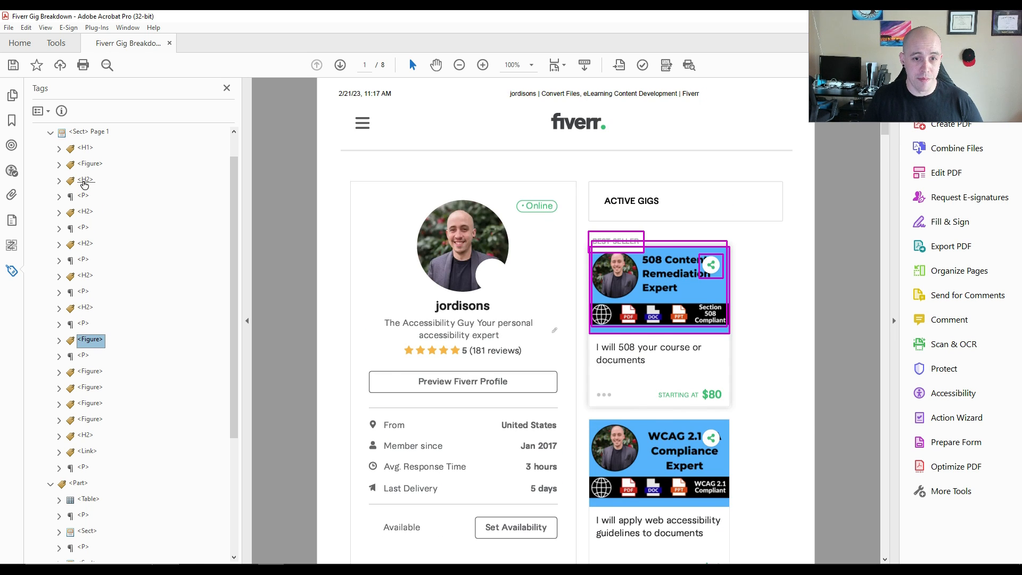
key("Up")
key("Down")
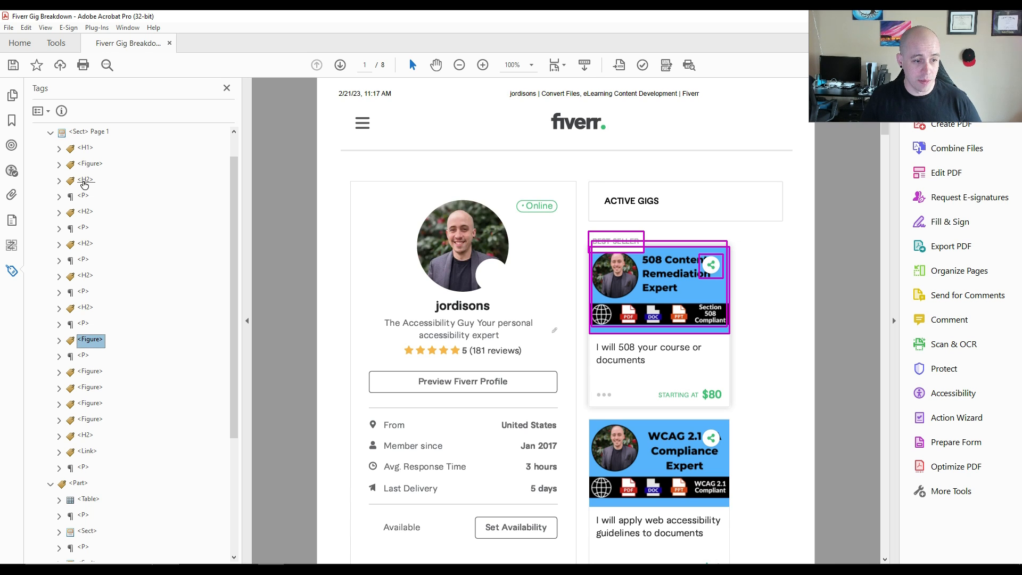
- Move the Active Gigs H2 tag to directly after the Paid consultations paragraph, ahead of the first gig figure
key("Down")
key("Down")
key("Down")
key("Down")
key("Down")
key("Down")
key("Up")
key("Up")
key("Up")
key("Up")
key("Up")
key("Up")
key("Up")
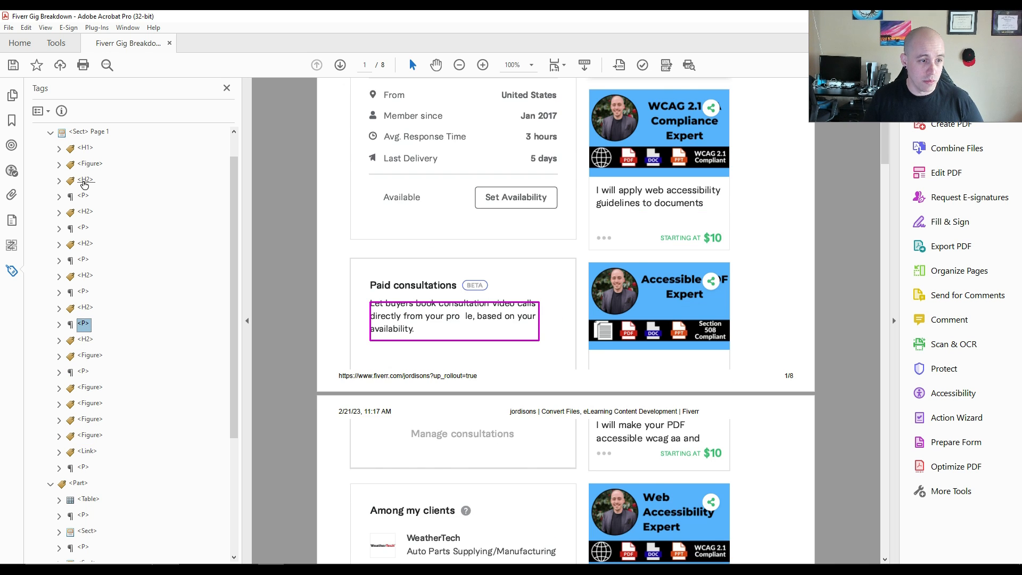
- Change the "I will 508 your course or documents" paragraph tag to H3 and check its content
key("Down")
key("Down")
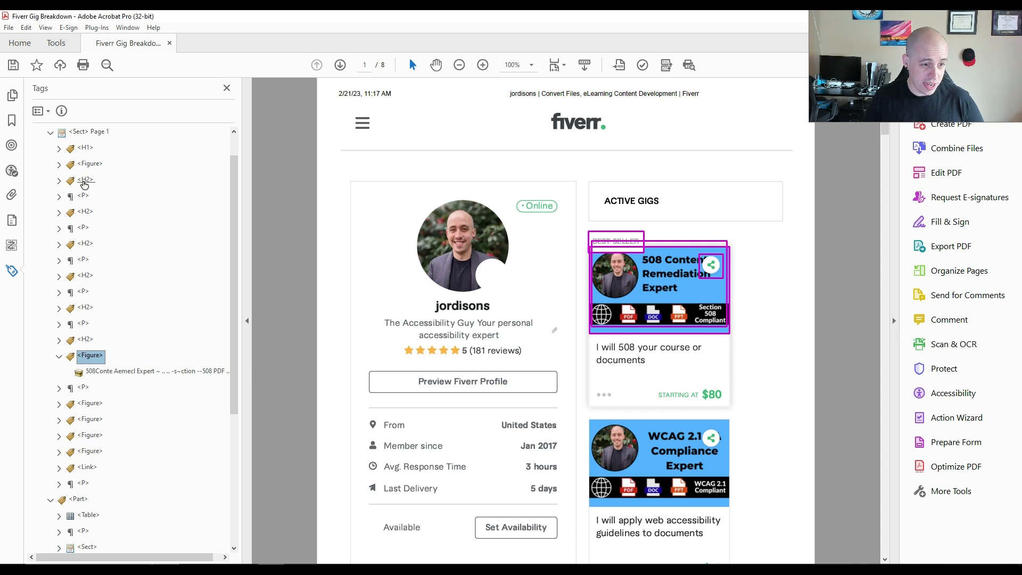
key("Down")
key("F2")
type("H3")
key("Return")
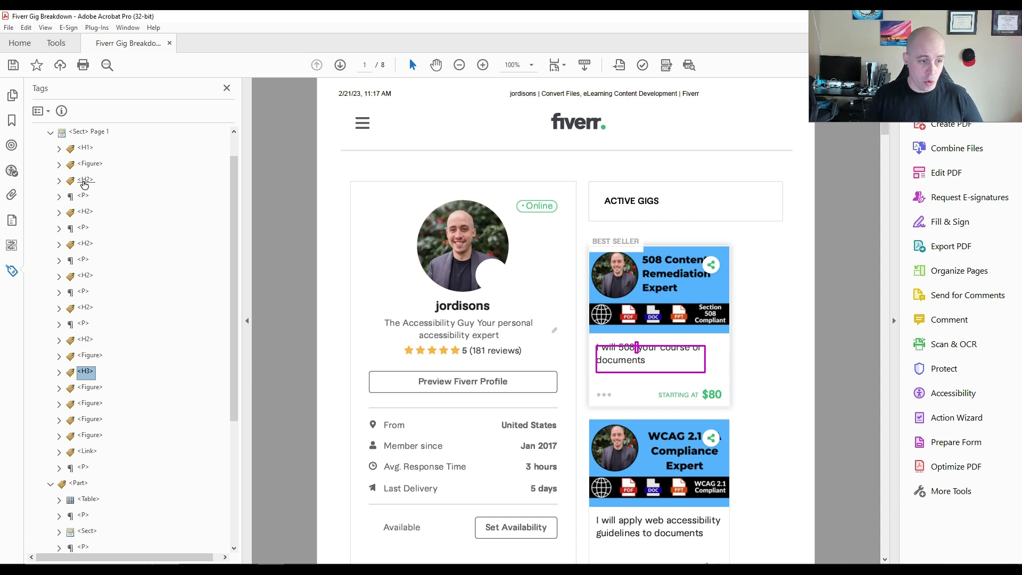
key("Right")
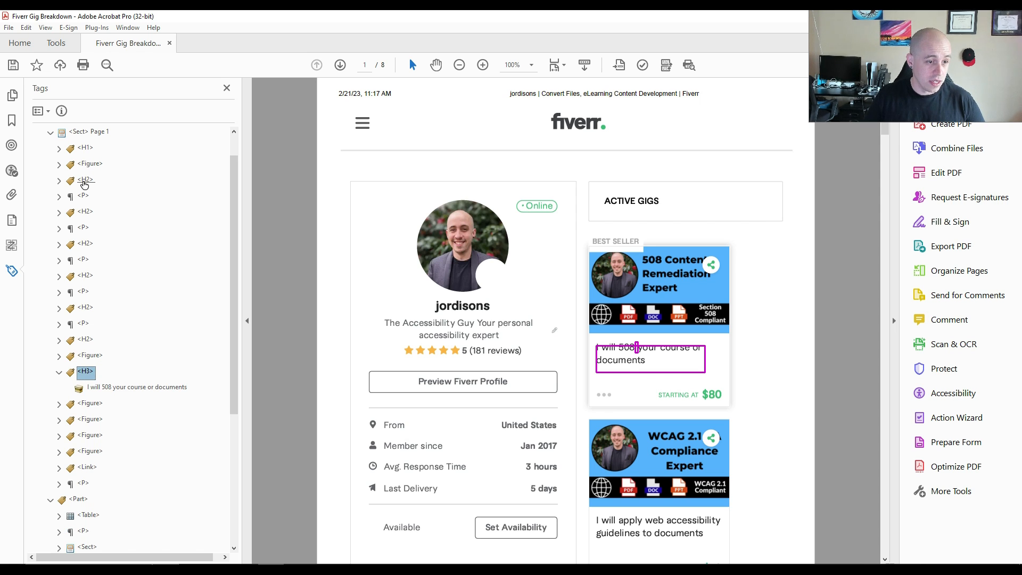
key("Down")
key("Left")
key("Left")
- Find the "I will apply web accessibility guidelines to documents" paragraph nested in the Link tag and cut it
key("Down")
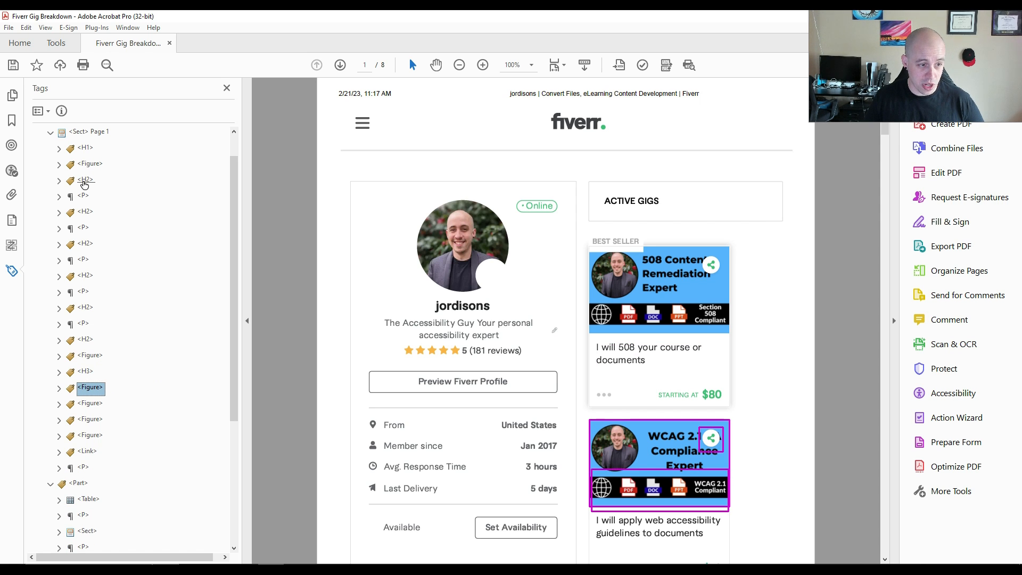
key("Down")
key("Down")
key("Down")
key("Down")
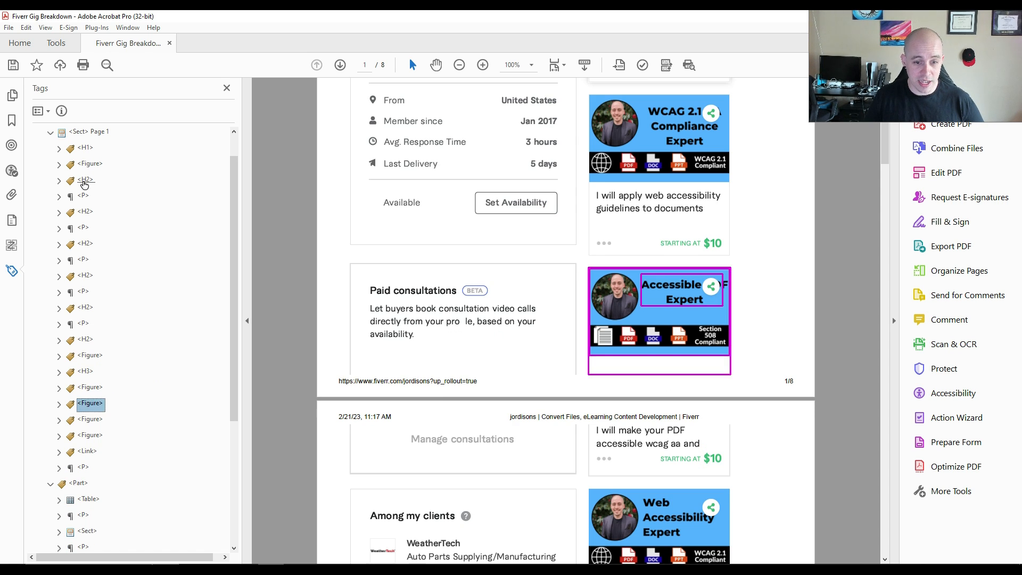
key("Right")
key("Down")
key("Down")
key("Down")
key("Right")
key("Down")
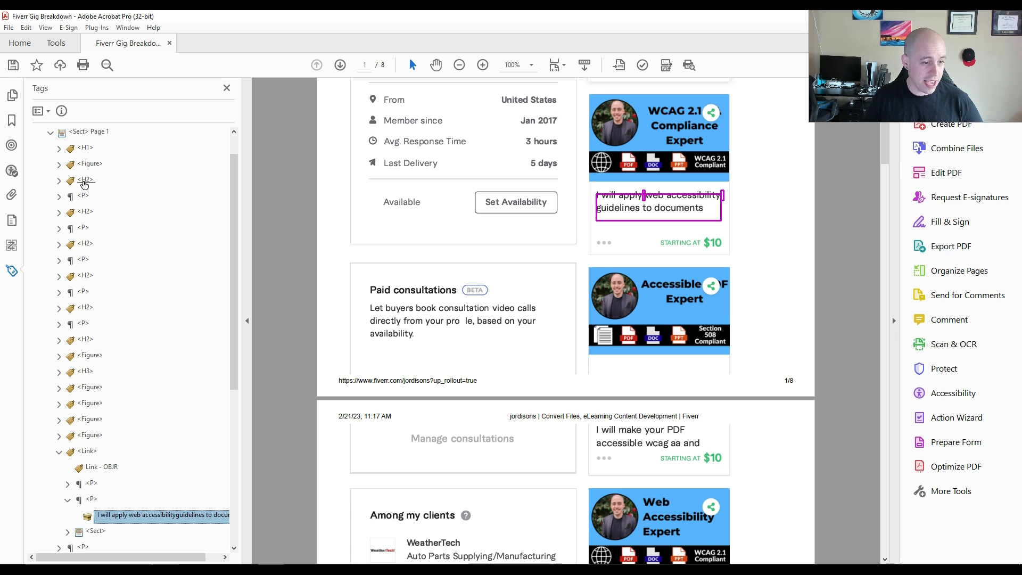
key("Left")
key("Left")
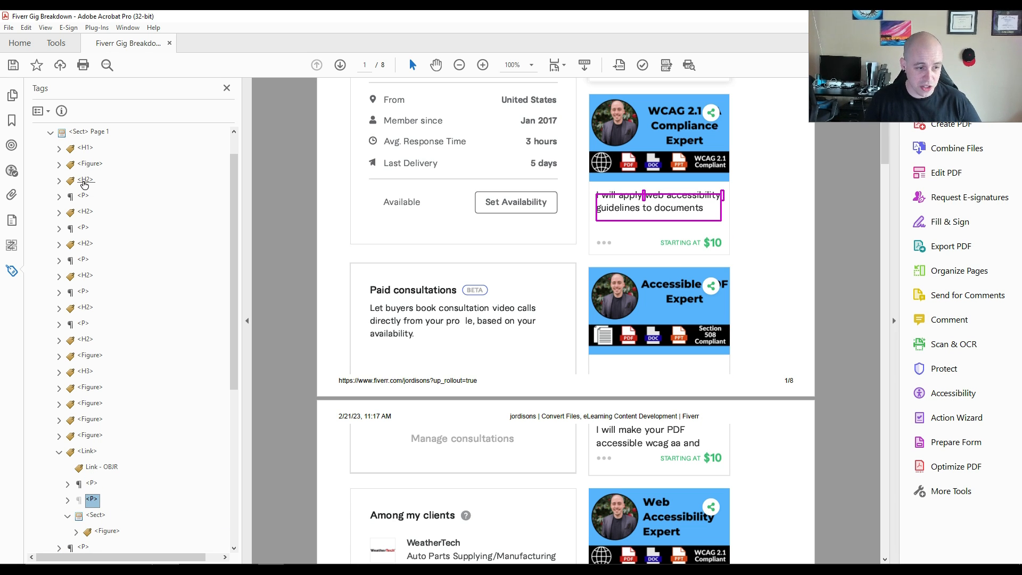
- Paste the cut web accessibility guidelines paragraph directly after the WCAG 2.1 gig figure
key("Up")
key("Up")
key("Up")
key("Up")
key("Up")
key("Up")
key("Up")
key("Up")
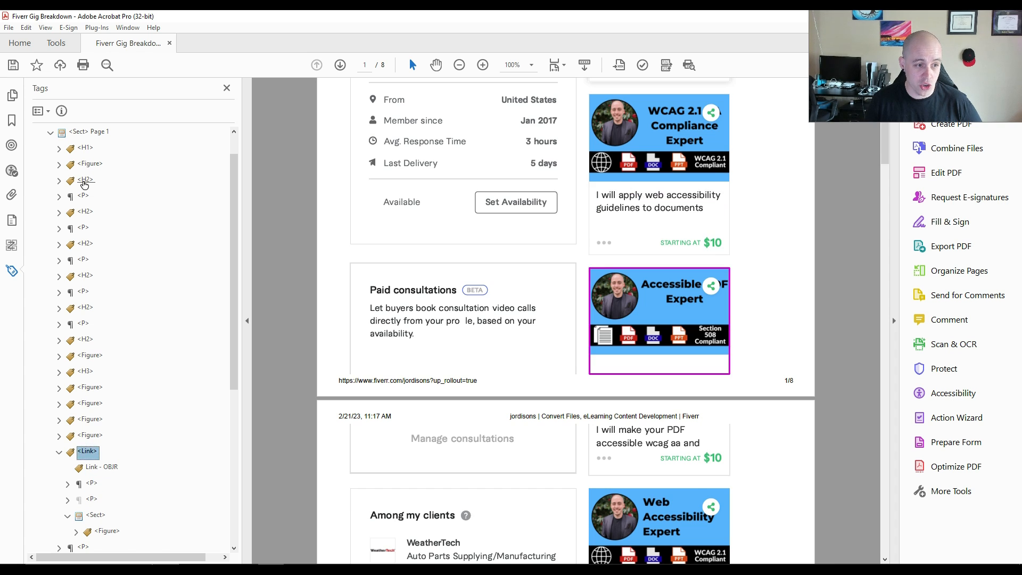
key("Down")
key("Up")
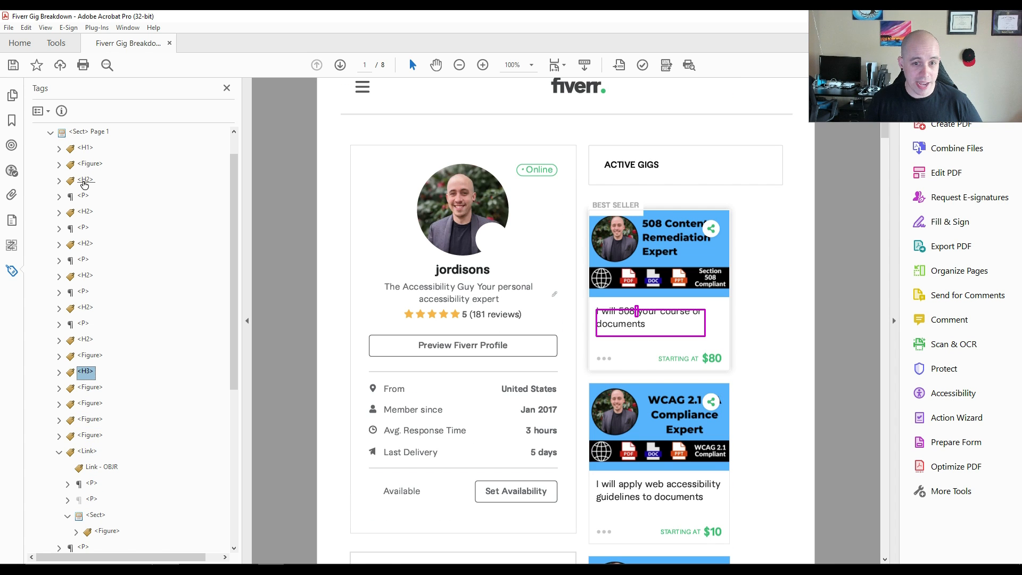
key("Down")
key("ctrl+v")
- Change the pasted "I will apply web accessibility guidelines to documents" paragraph tag to H3
key("F2")
key("Right")
key("Left")
key("BackSpace")
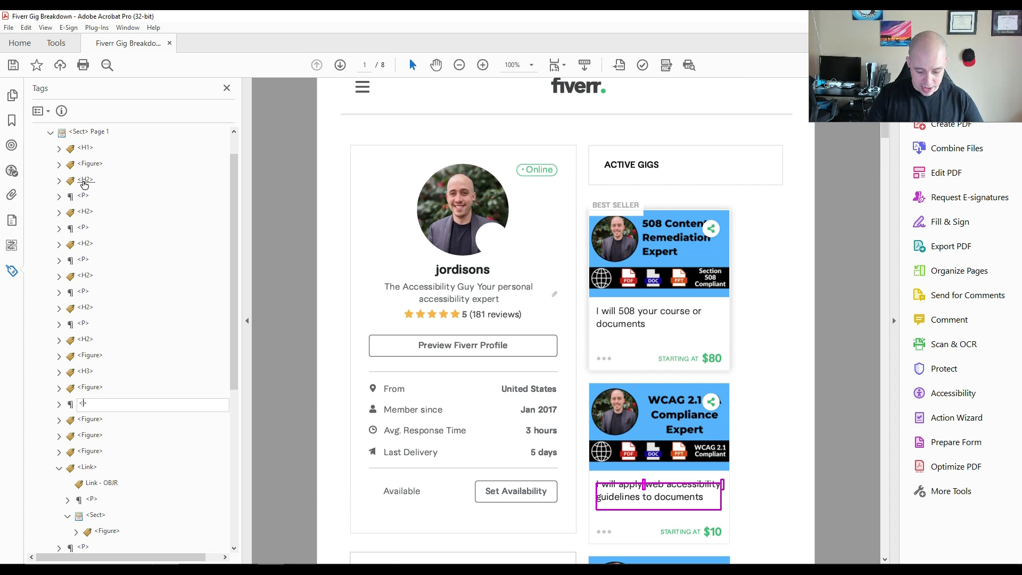
key("Return")
key("Up")
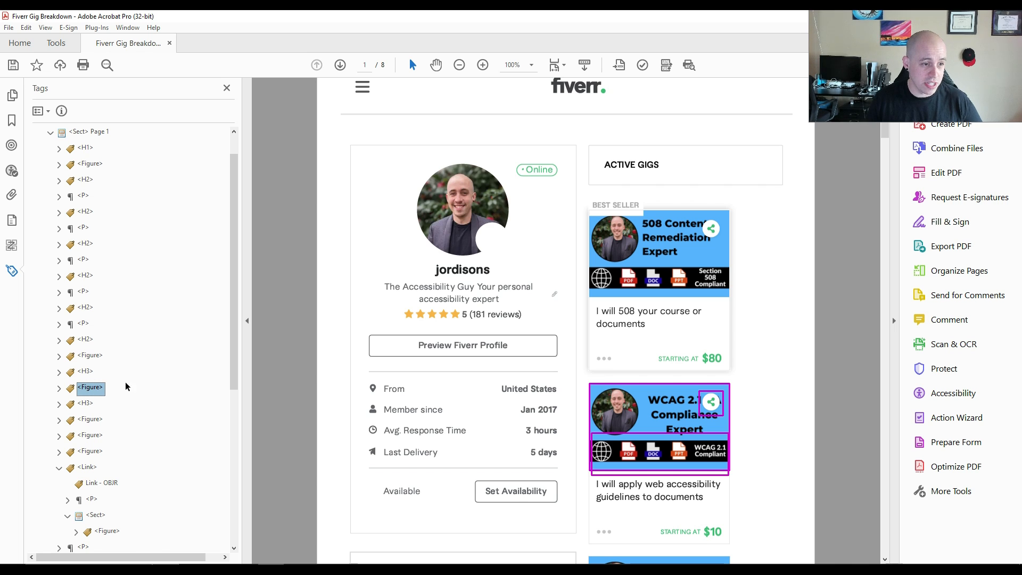
- Set the first gig figure's alternate text to "508 Content Remediation Expert"
right_click(86, 356)
left_click(130, 342)
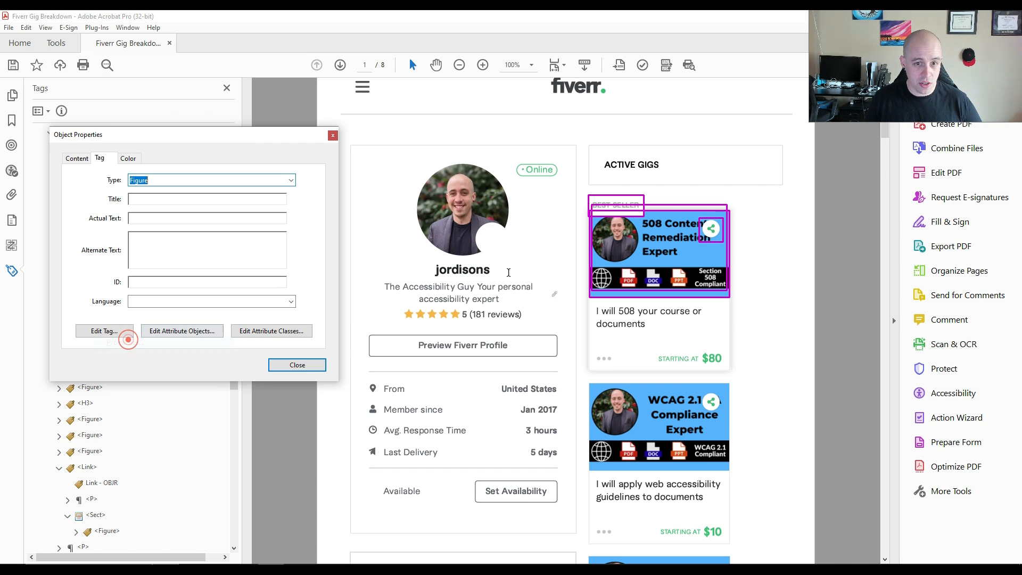
left_click(167, 245)
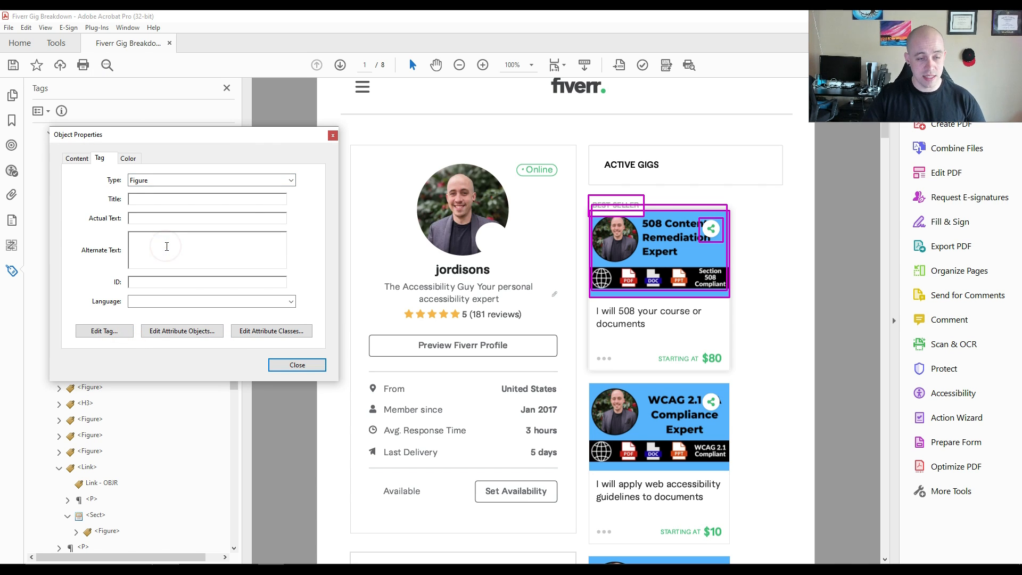
type("508 Content Remediation Expert")
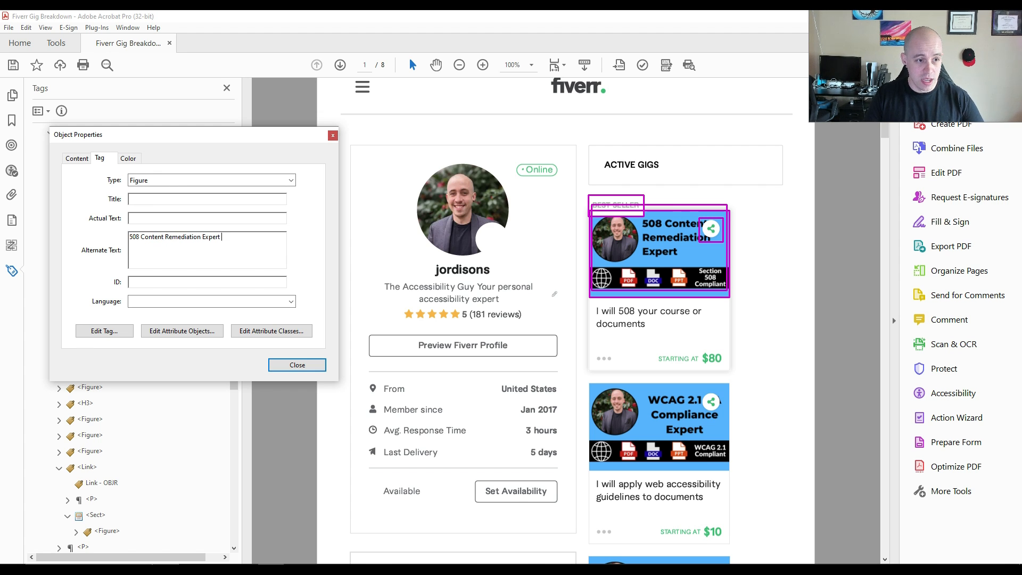
left_click(296, 365)
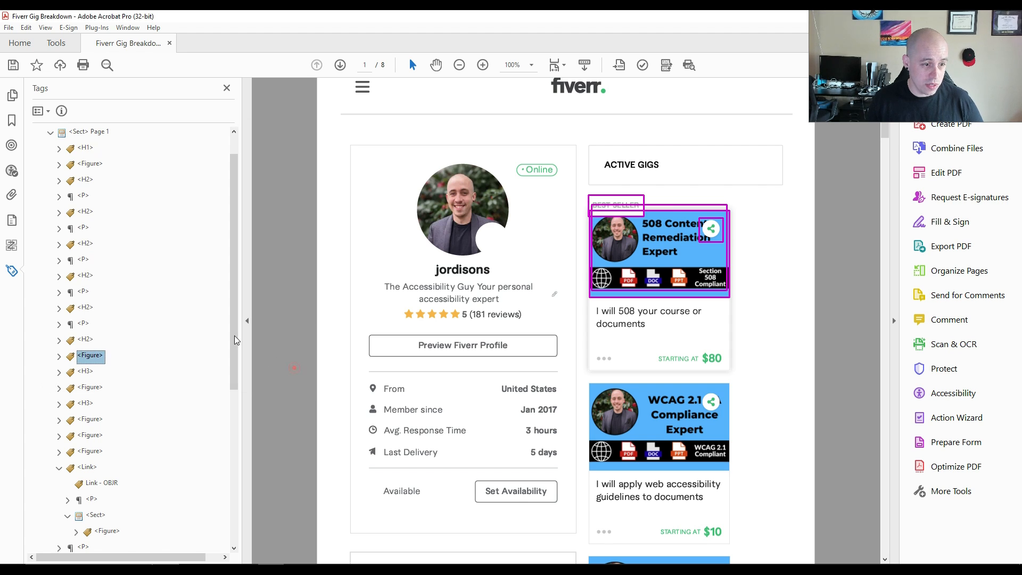
- Set the second gig figure's alternate text to "WCAG 2.1 Compliance Expert"
left_click(92, 388)
right_click(92, 390)
left_click(126, 376)
left_click(175, 249)
type("WCA")
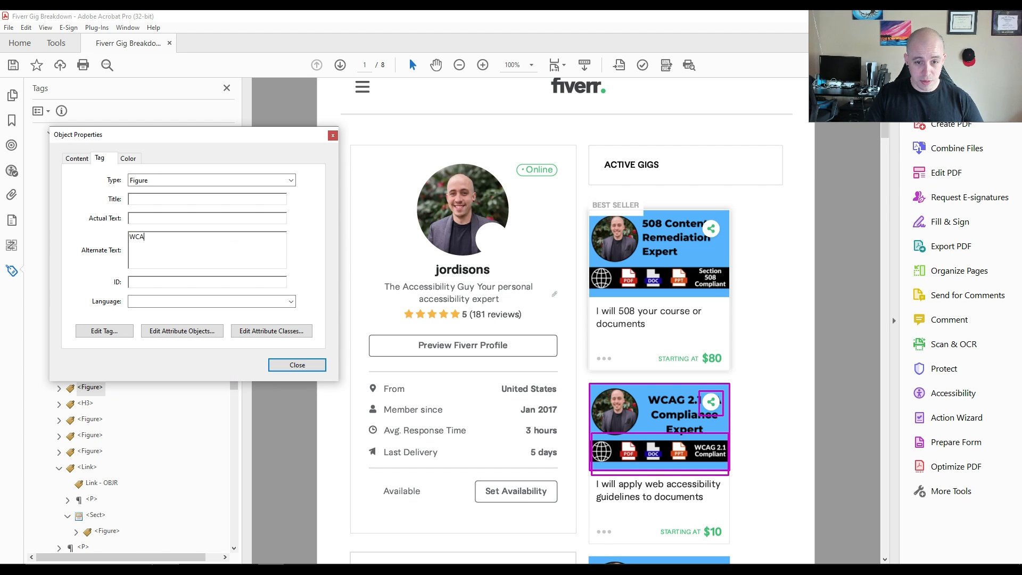
type("G 2.1 Compliance Expert")
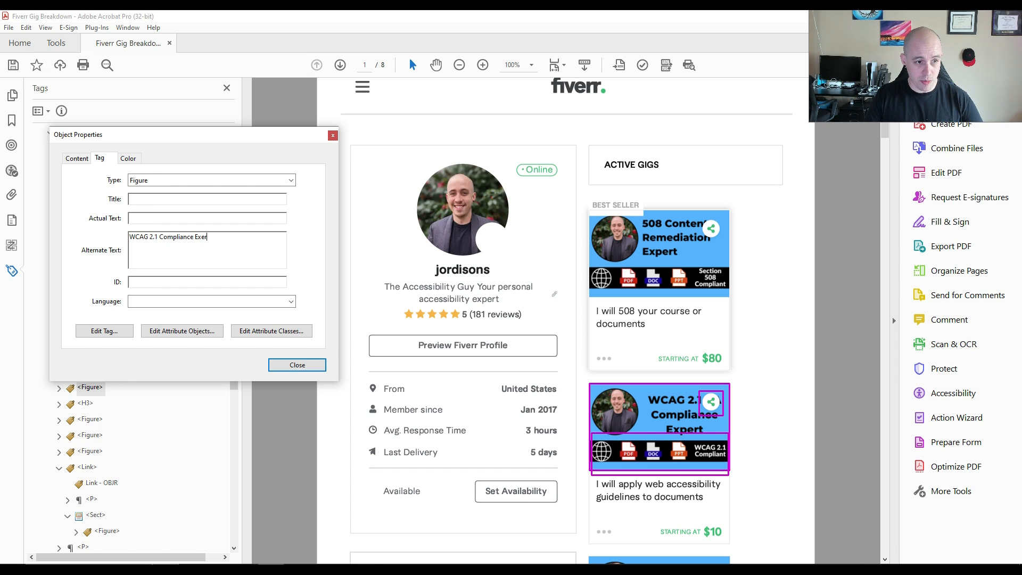
left_click(310, 364)
- Check the tag properties of the Accessible PDF Expert gig figure and close them
key("Down")
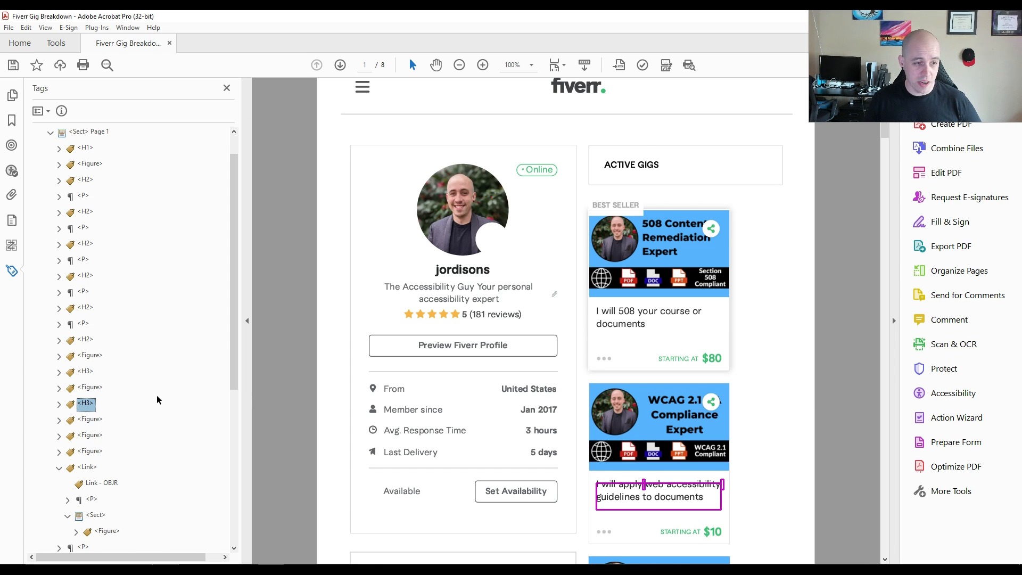
key("Down")
key("Down")
key("Up")
right_click(92, 423)
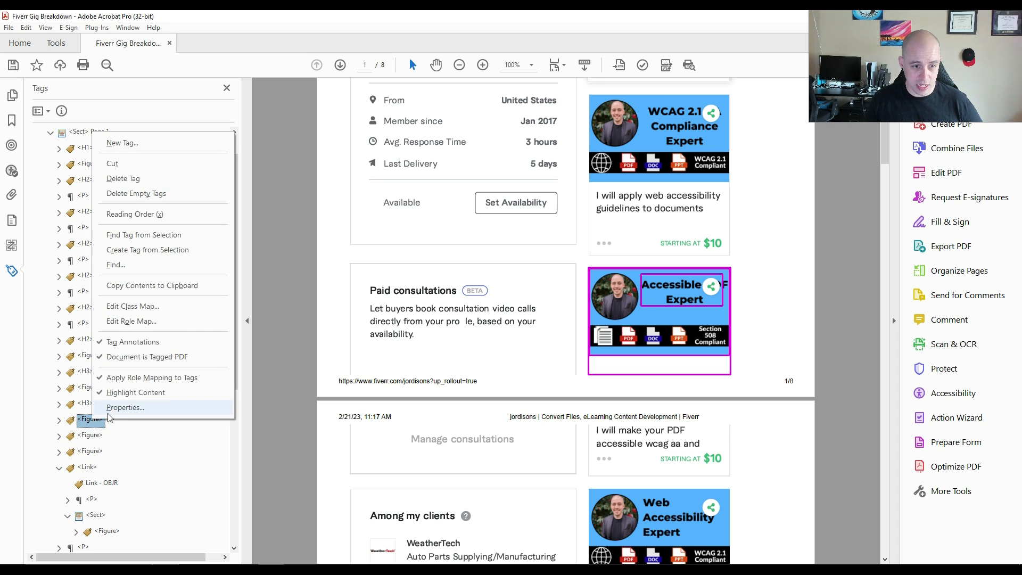
left_click(109, 407)
left_click(305, 370)
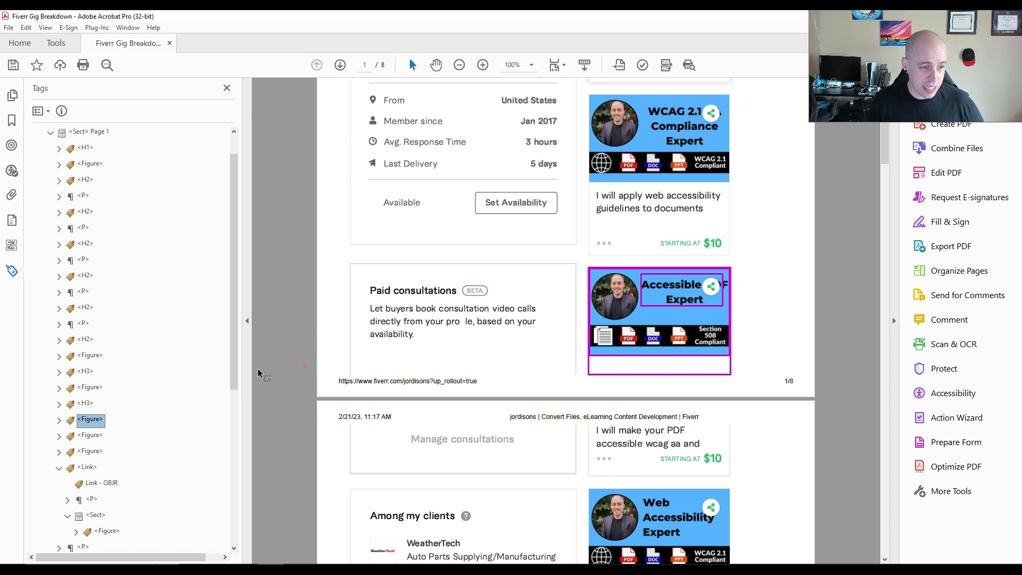
- Review the tags from the first gig figure to the Link tag and expand the figure surrounding the whole 508 gig card
left_click(91, 355)
key("Down")
key("Down")
key("Down")
key("Down")
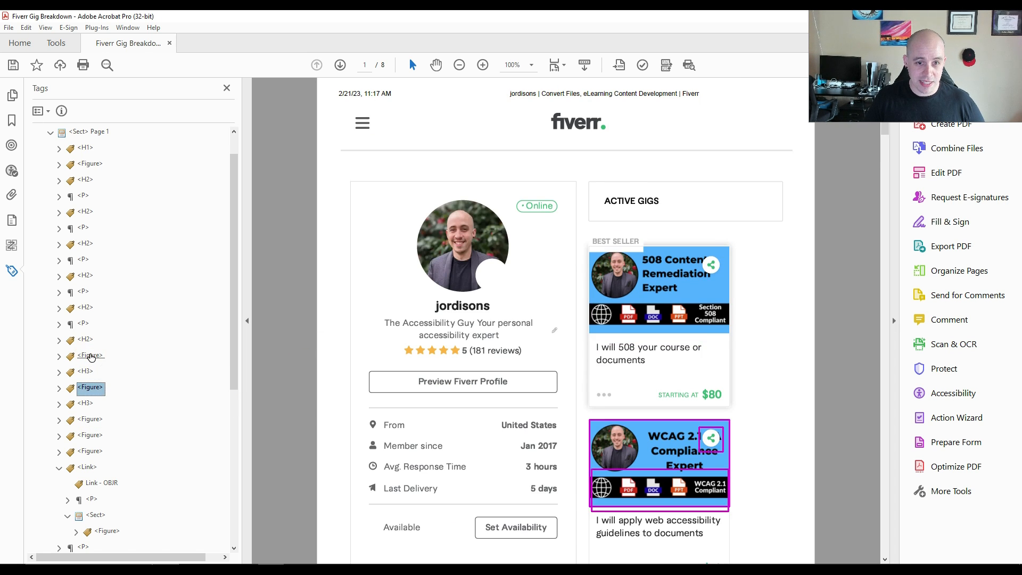
key("Down")
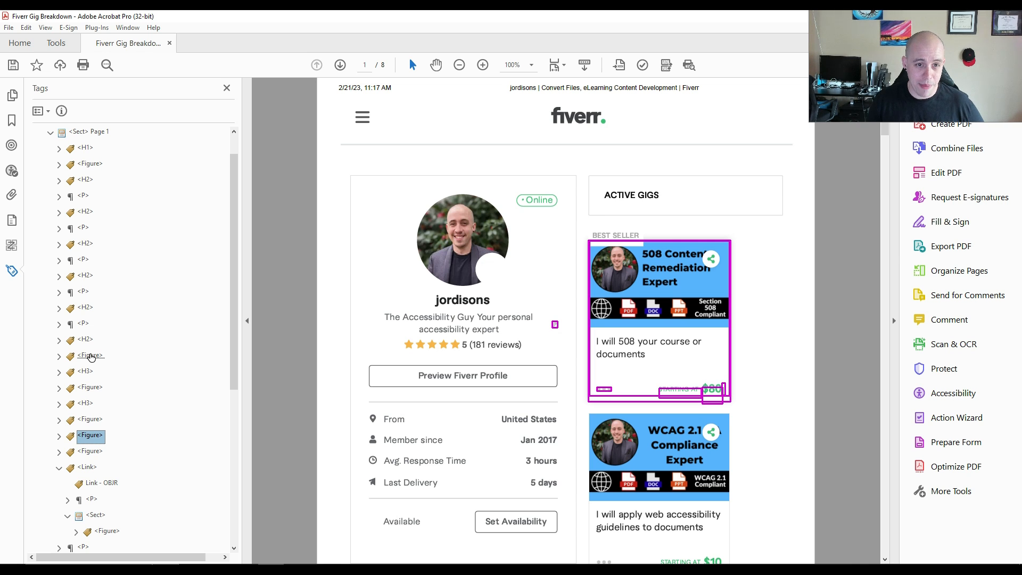
key("Down")
key("Down")
key("Left")
key("Up")
key("Up")
key("Up")
key("Down")
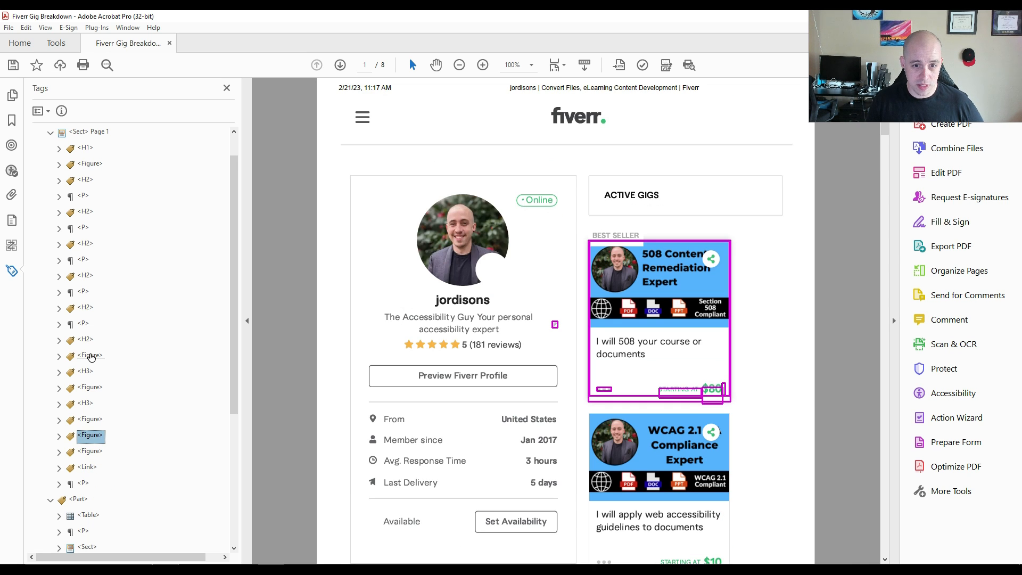
key("Down")
key("Up")
key("Right")
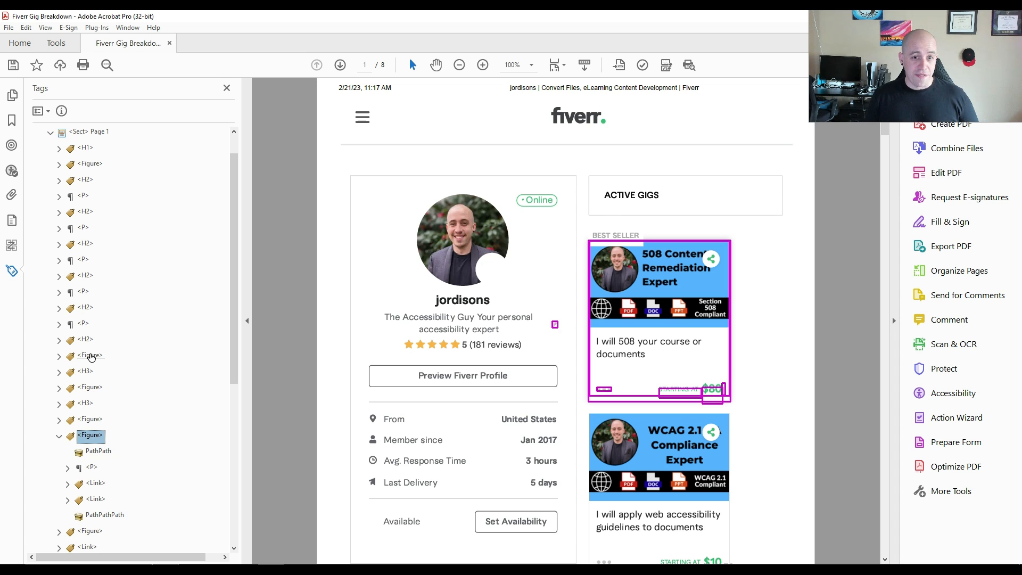
- Move the figure tag surrounding the whole 508 gig card to directly after the Active Gigs H2
key("Up")
key("Up")
key("Up")
key("Up")
key("Up")
key("Up")
key("Up")
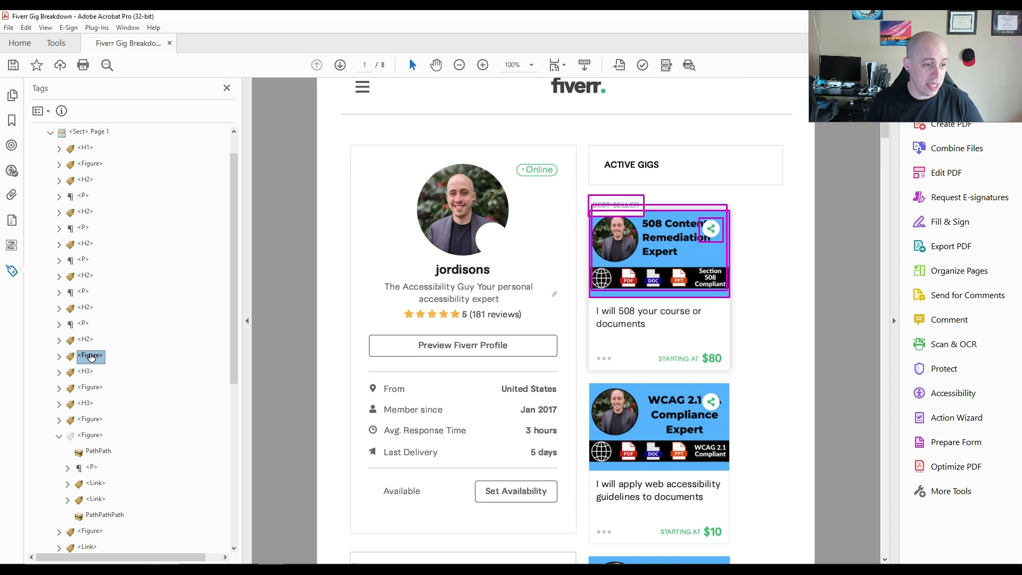
key("Down")
left_click(91, 357)
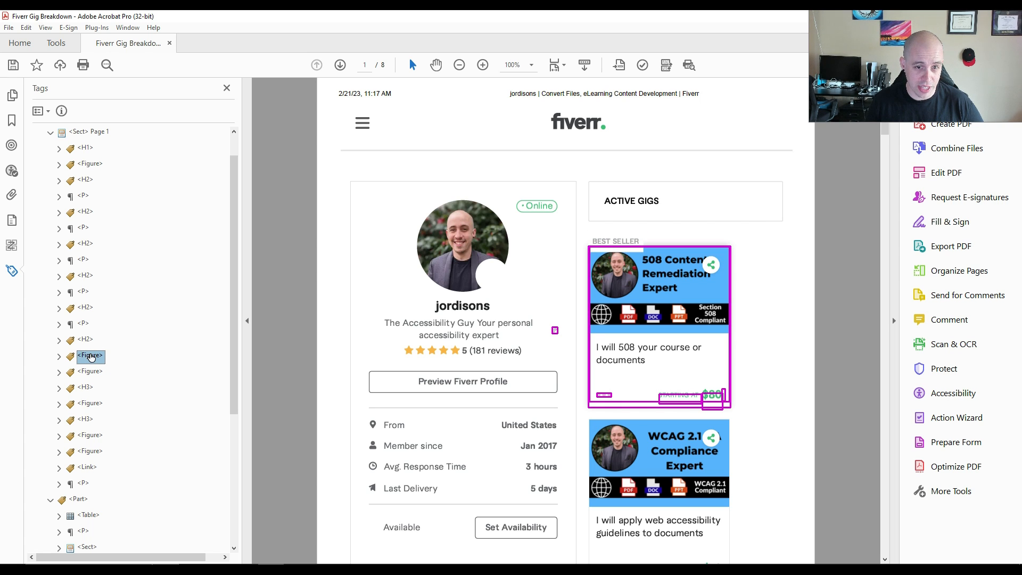
- Expand the 508 gig card figure and examine its path object, starting price paragraph and two Link tags
key("Right")
key("Down")
key("Down")
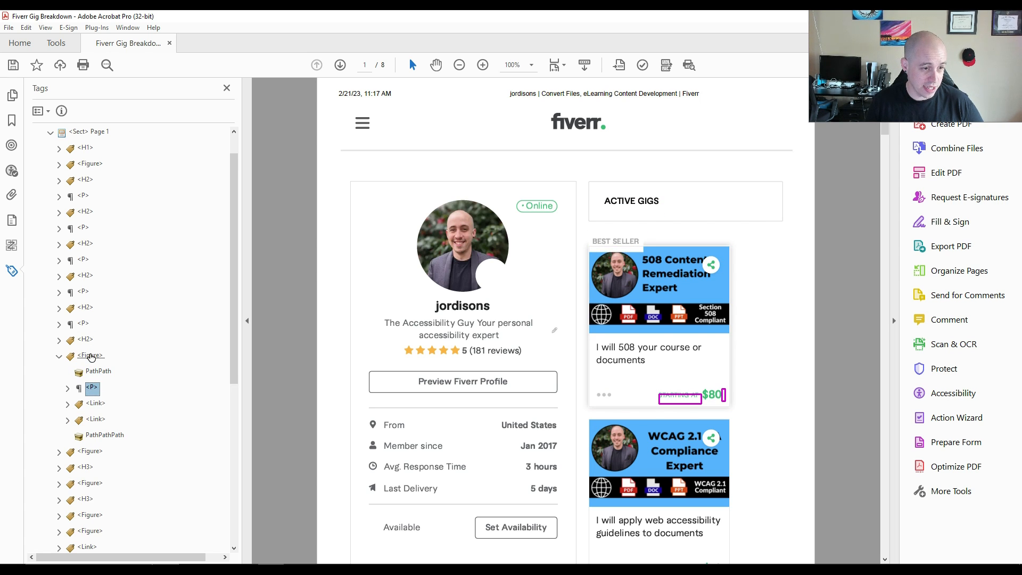
key("Right")
key("Down")
key("Down")
key("Right")
key("Down")
key("Down")
key("Down")
key("Right")
key("Down")
key("Down")
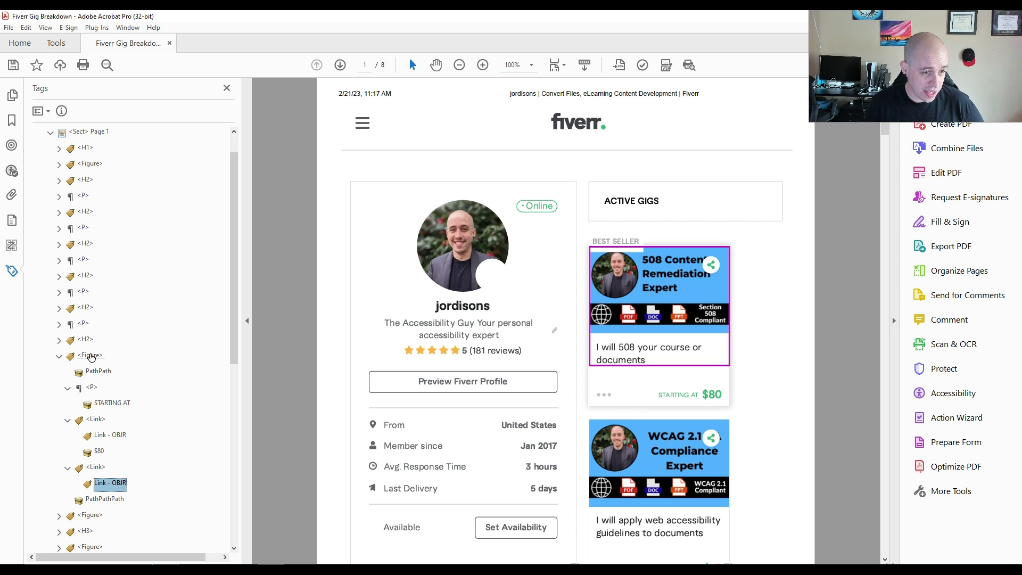
- Examine the content of the 508 image figure and compare it with the card's second link object
key("Down")
key("Right")
key("Down")
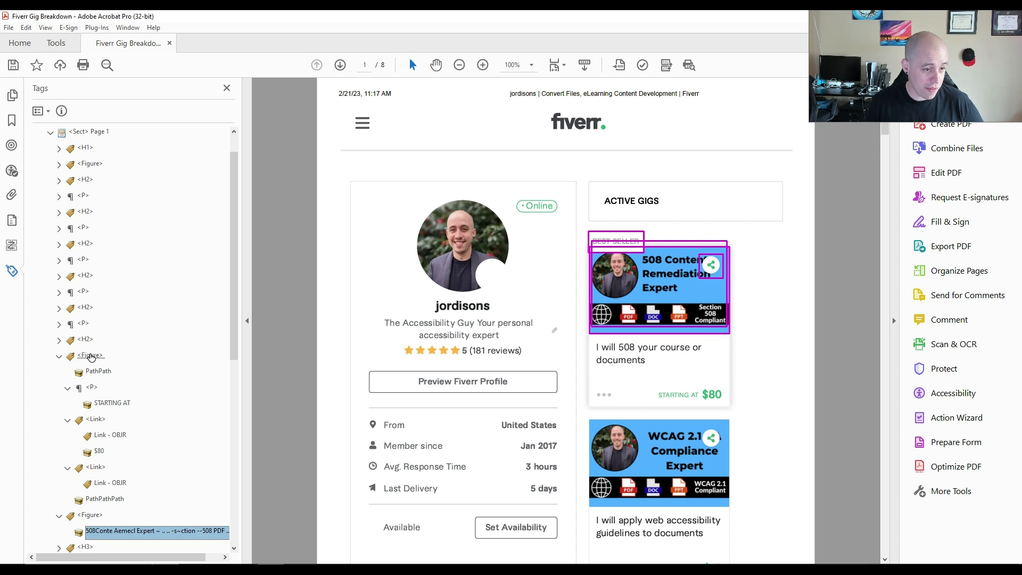
key("Down")
key("Up")
key("Up")
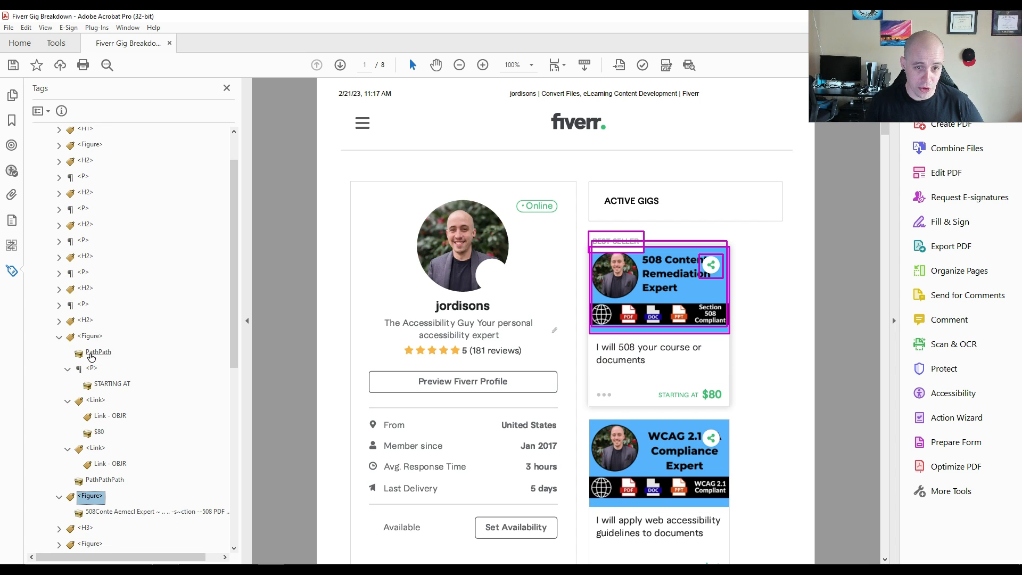
key("Left")
key("Up")
key("Up")
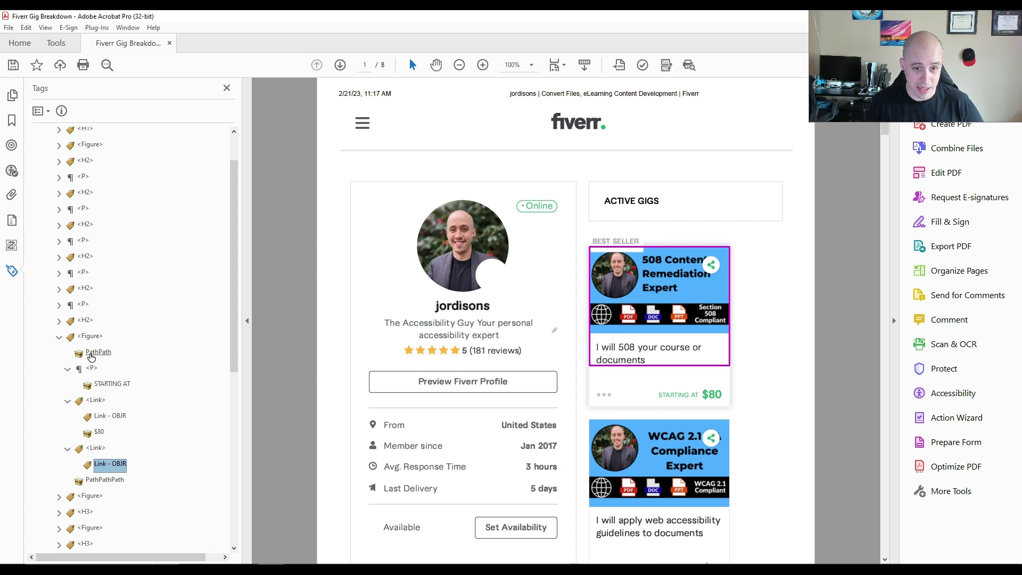
- Try to tag the whole 508 gig card as a single figure with the Reading Order tool
left_click(666, 65)
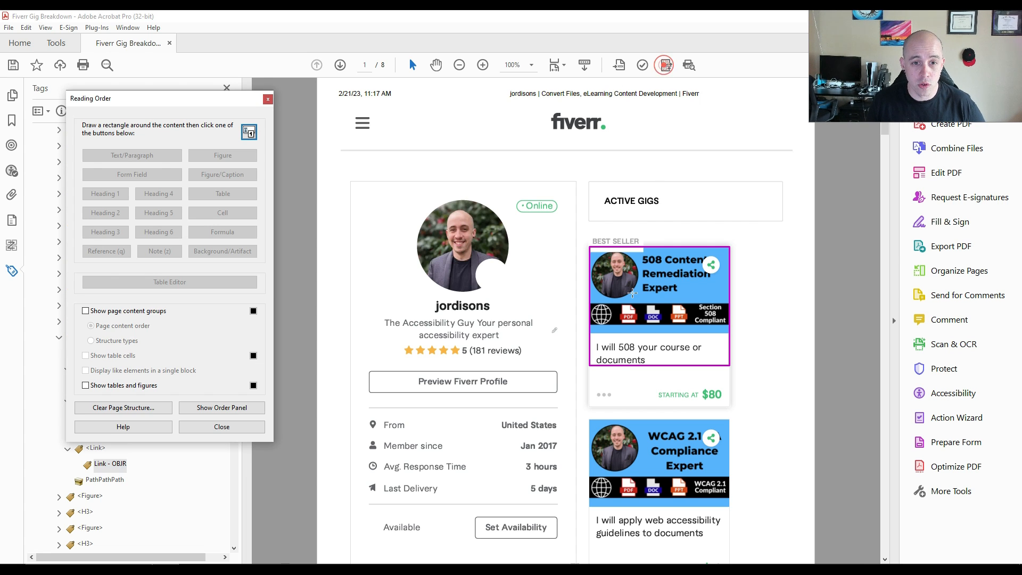
left_click_drag(579, 223, 774, 389)
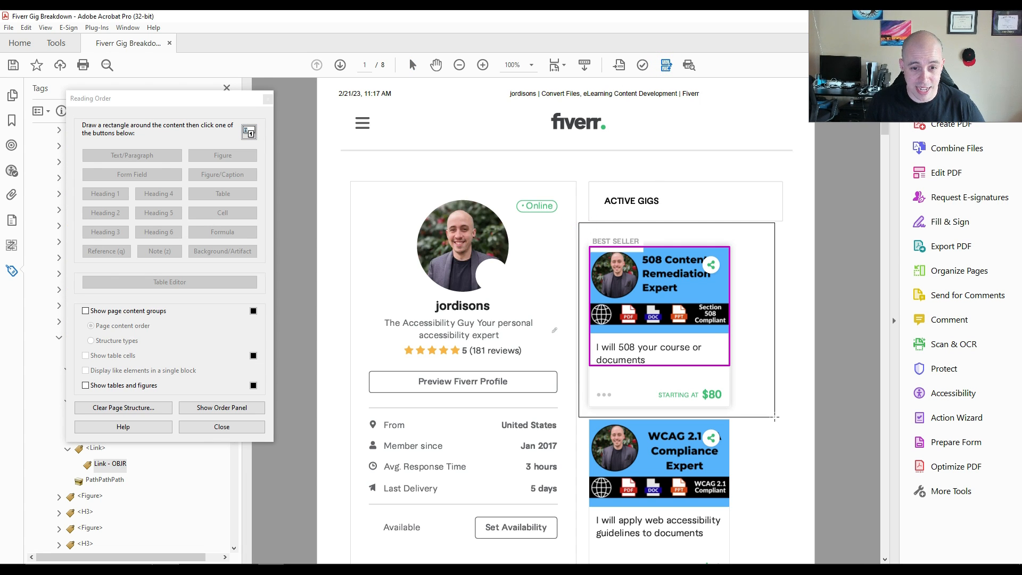
left_click(223, 155)
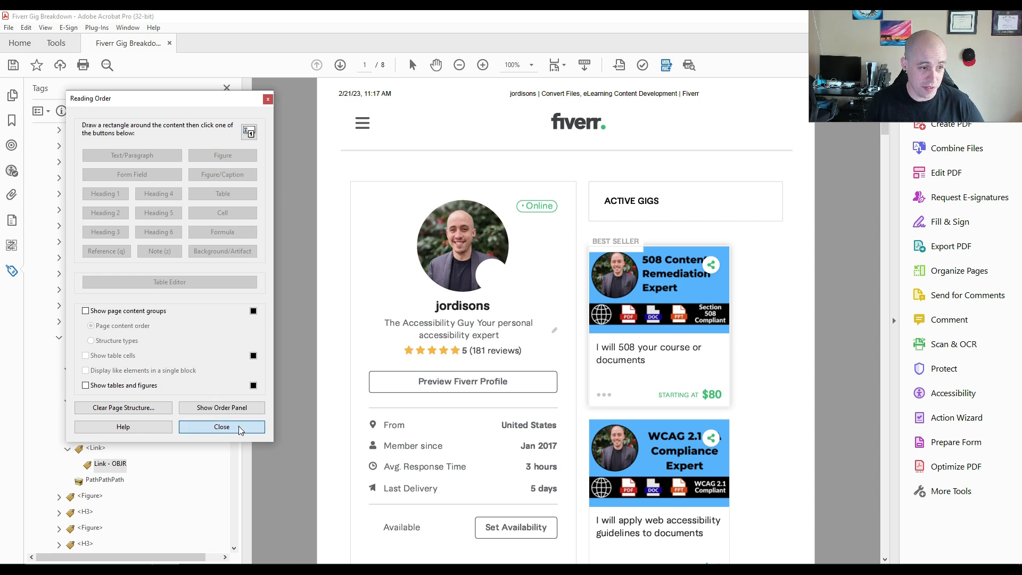
left_click(238, 425)
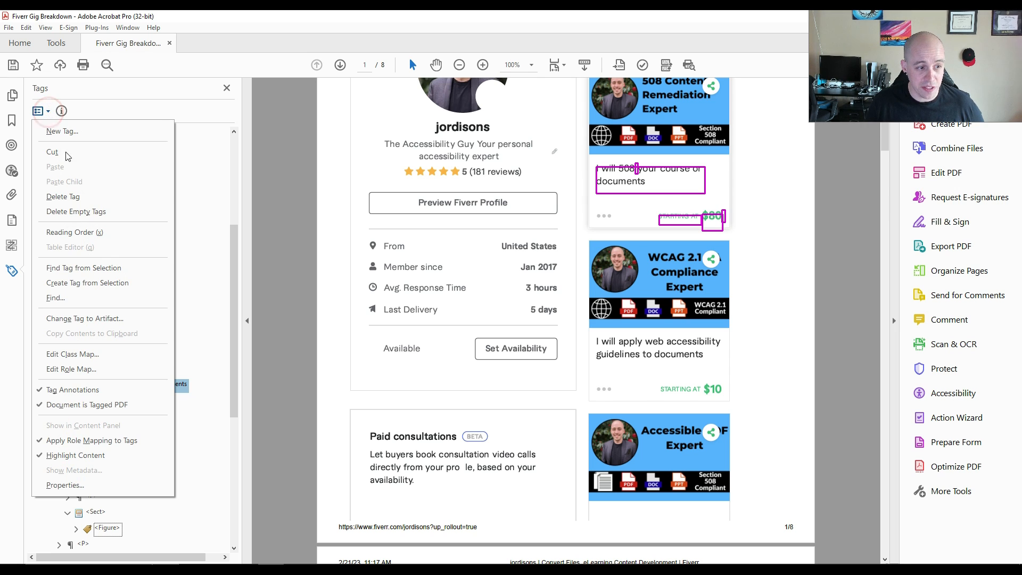
- Move the 508 gig's starting price paragraph and both Link tags out of the card figure to directly after the 508 gig H3
left_click(124, 284)
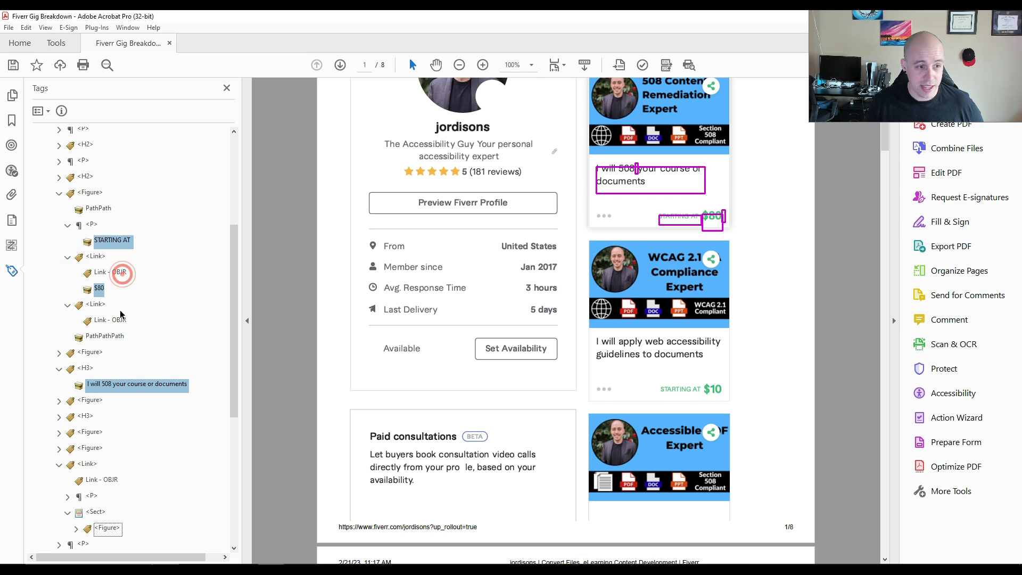
left_click(94, 225)
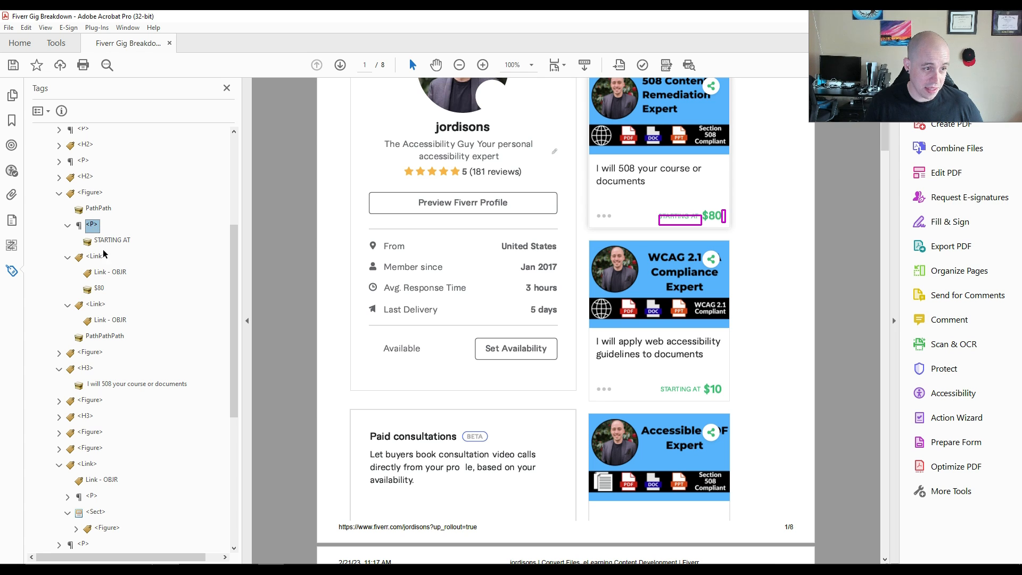
left_click(95, 257, "ctrl")
left_click(96, 304, "ctrl")
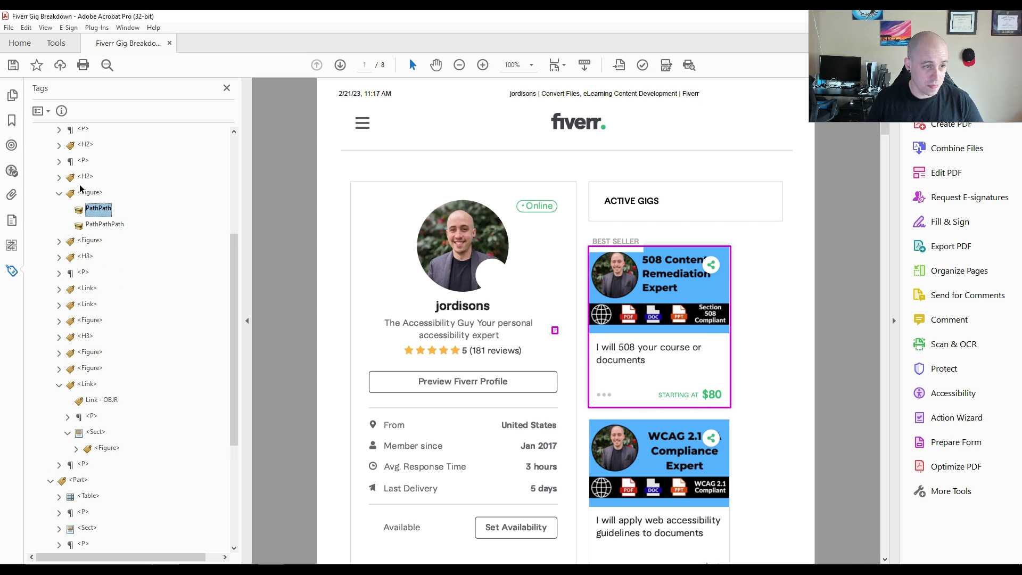
- Change the two path objects left in the 508 card figure to artifacts and delete the emptied Figure tag
left_click(107, 224, "shift")
right_click(106, 230)
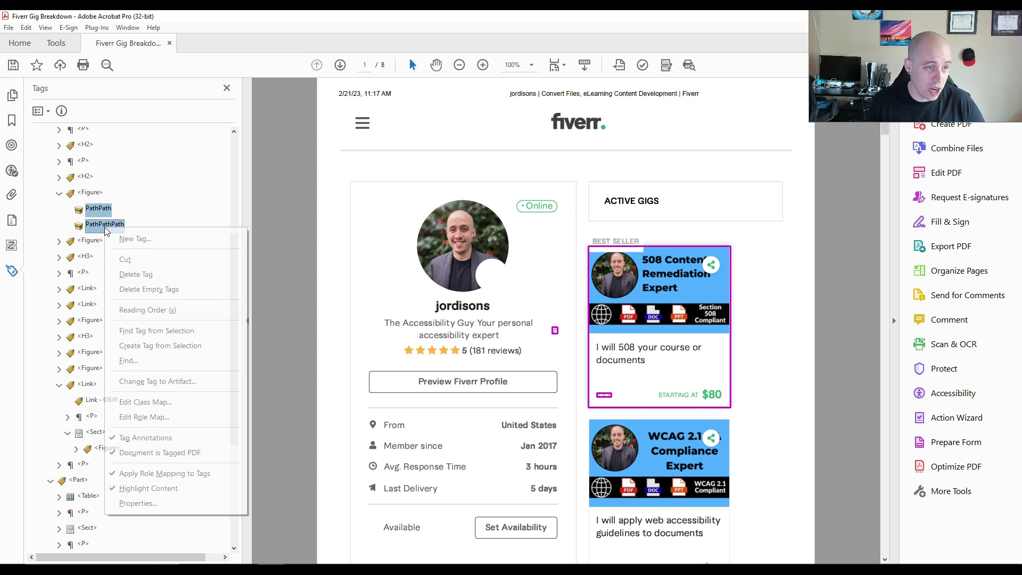
left_click(172, 385)
left_click(509, 329)
left_click(89, 193)
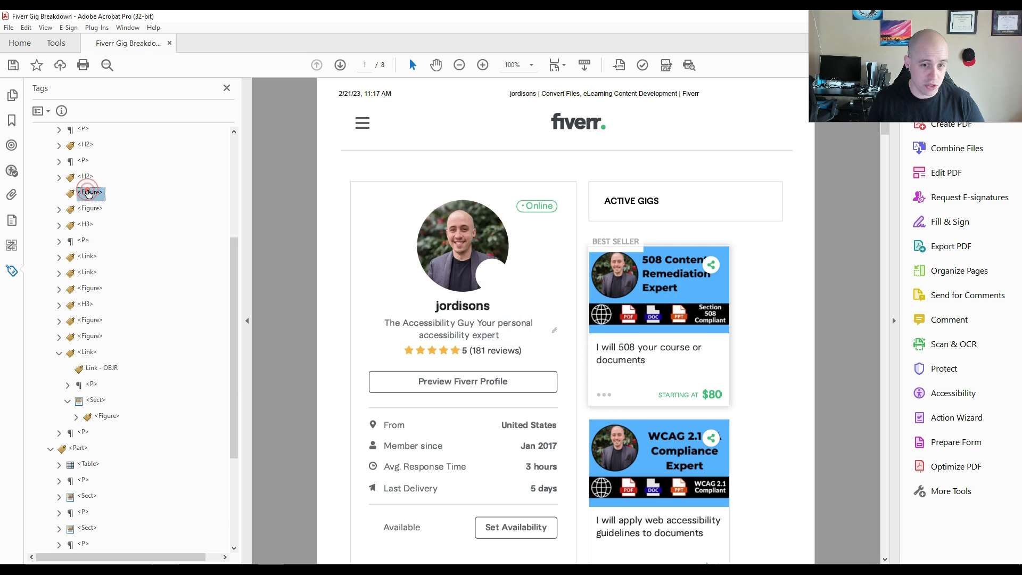
key("Delete")
- Move the $80 text from its Link tag into the 508 gig's STARTING AT paragraph
key("Down")
key("Down")
key("Down")
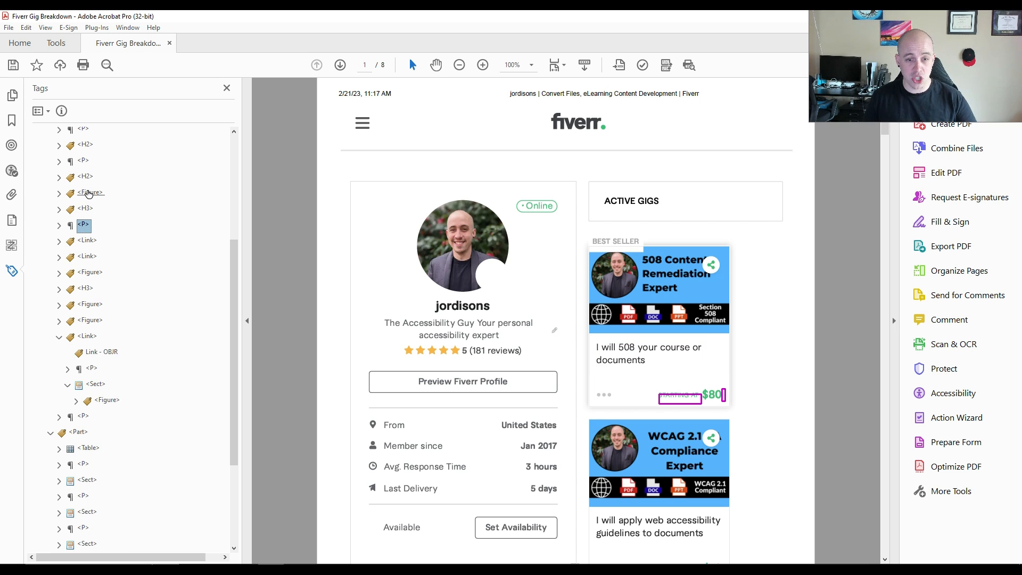
key("Right")
key("Down")
key("Down")
key("Right")
key("Down")
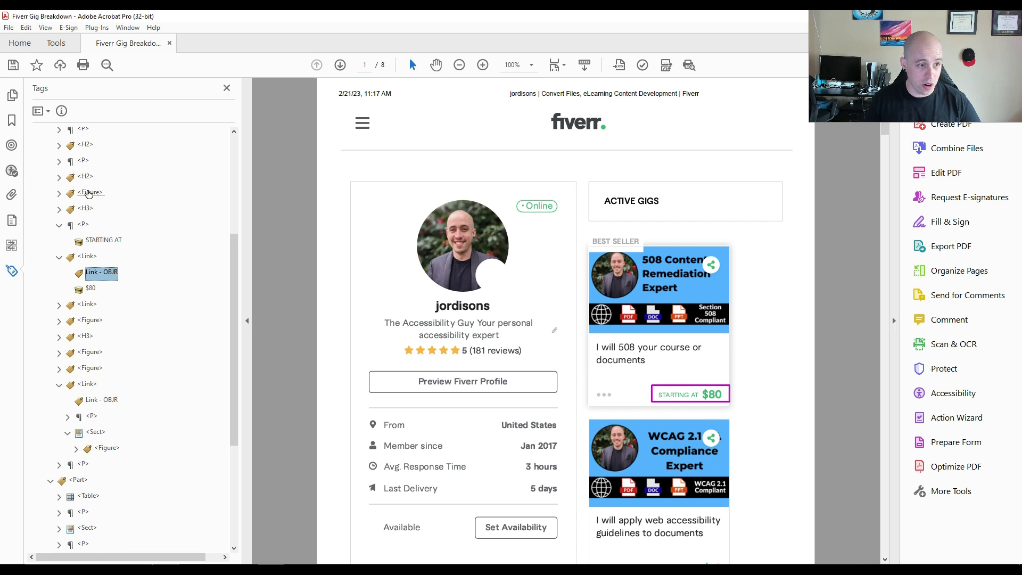
key("Down")
key("Down")
key("Right")
key("Down")
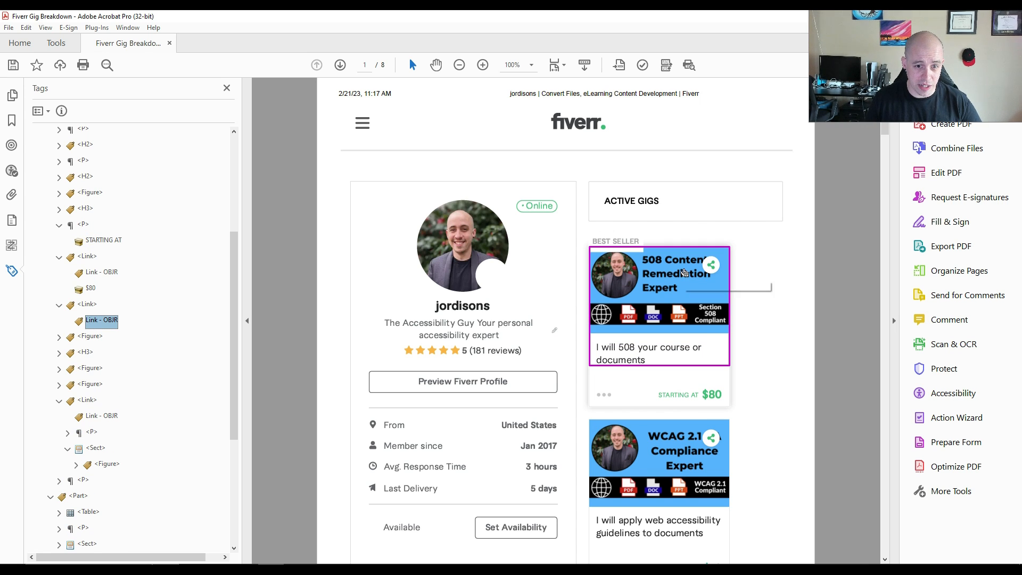
left_click(99, 238)
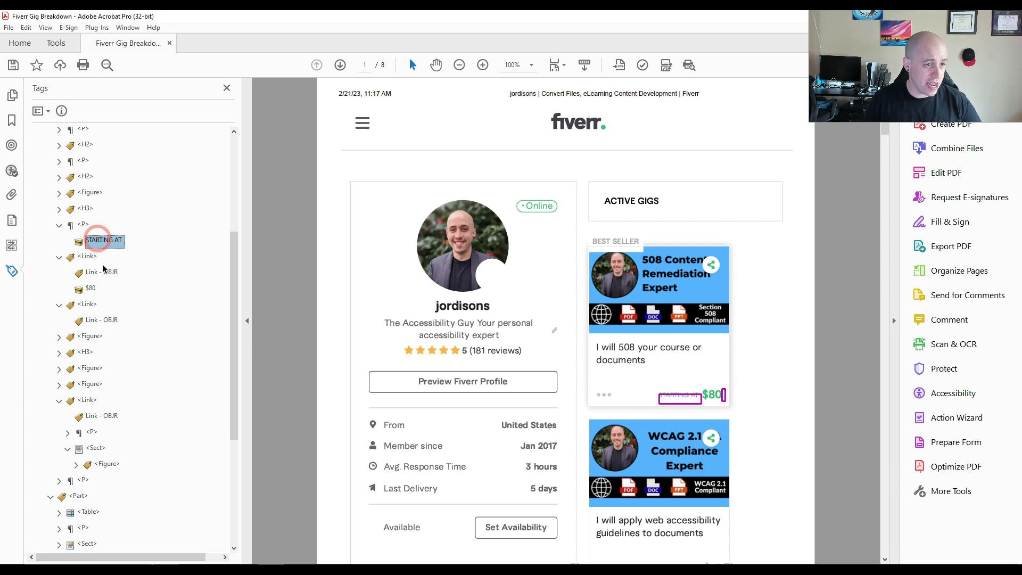
left_click_drag(90, 288, 92, 251)
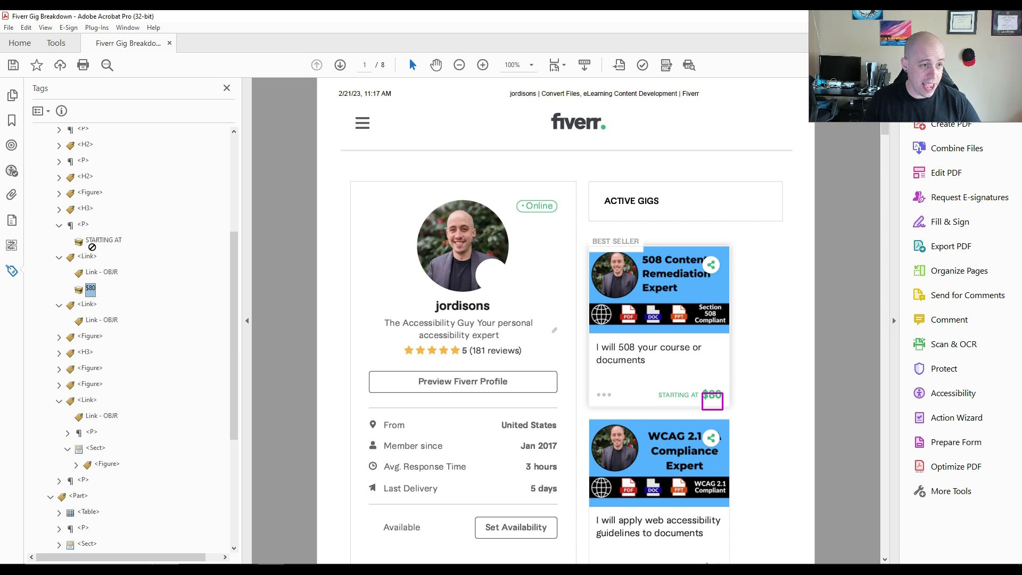
left_click_drag(89, 289, 92, 253)
- Delete both Link tags following the 508 gig's price paragraph and collapse that paragraph
key("Delete")
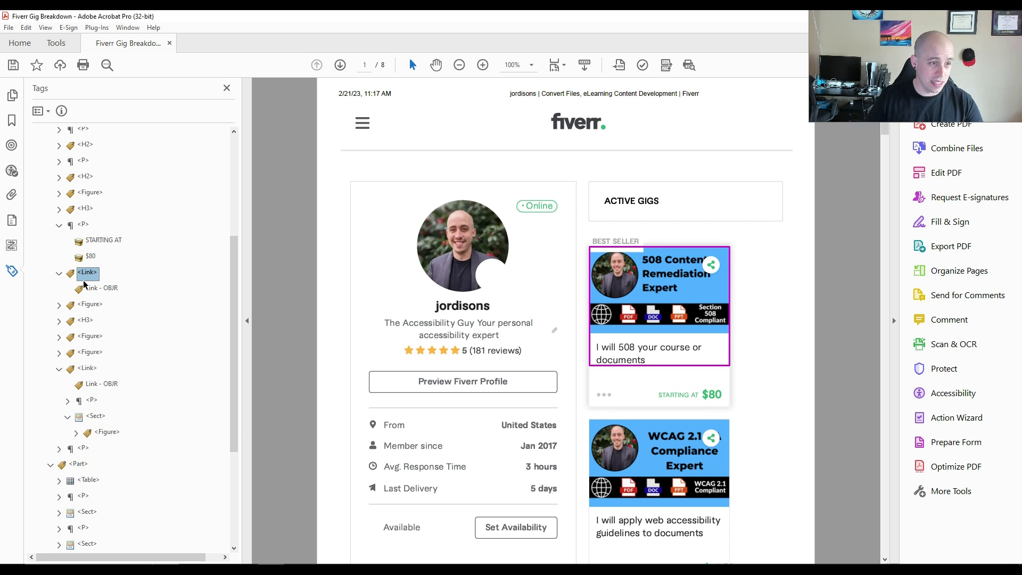
key("Delete")
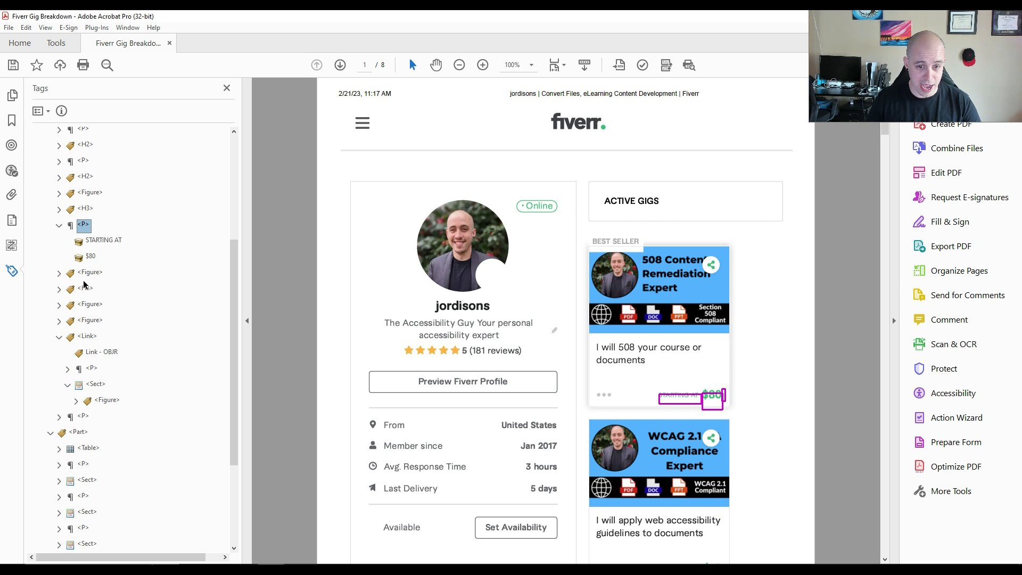
key("Left")
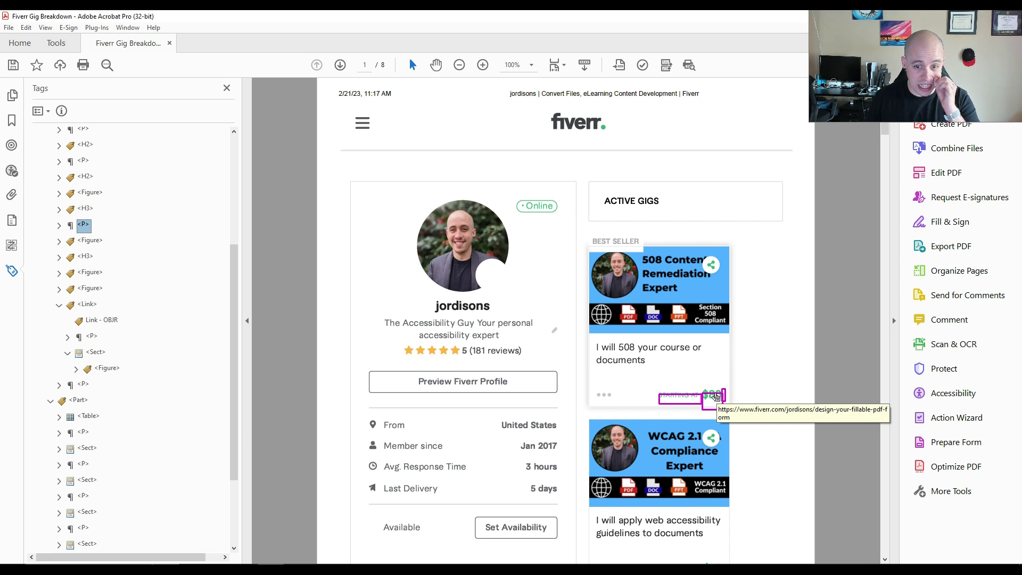
- Change the Set Availability button's path object to an artifact and remove its emptied Figure tag
key("Down")
key("Right")
key("Left")
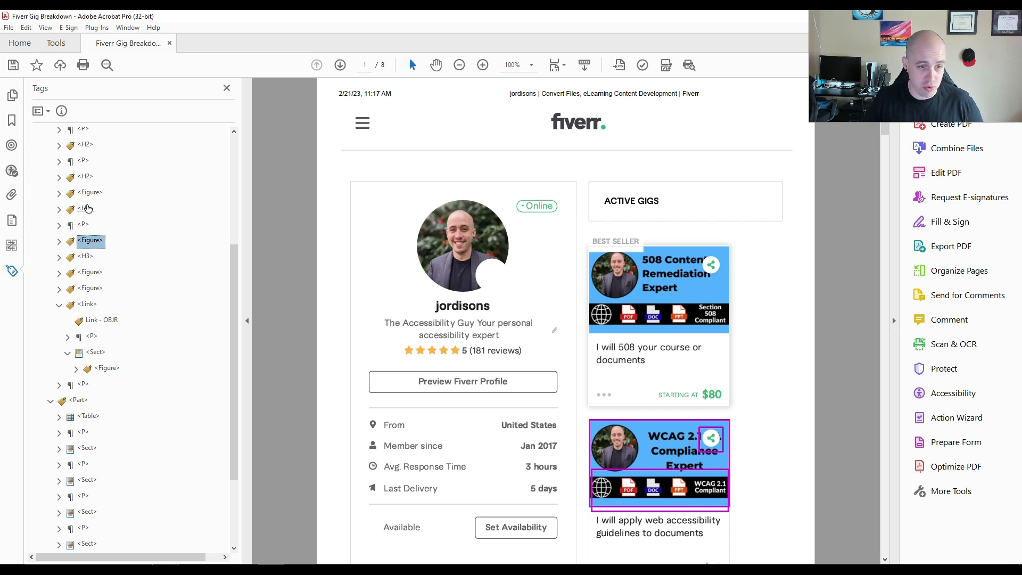
key("Down")
key("Down")
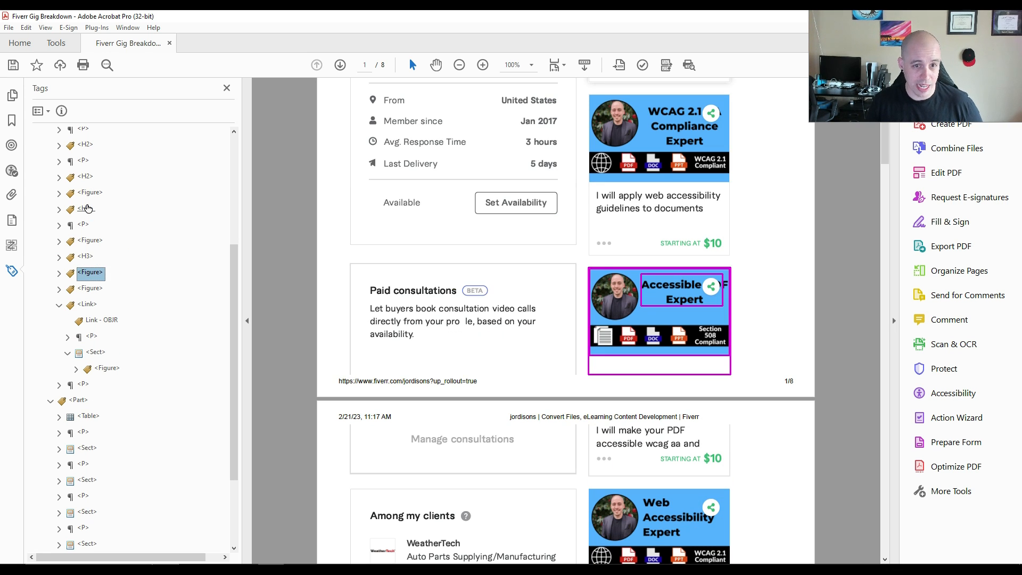
key("Right")
key("Down")
key("Down")
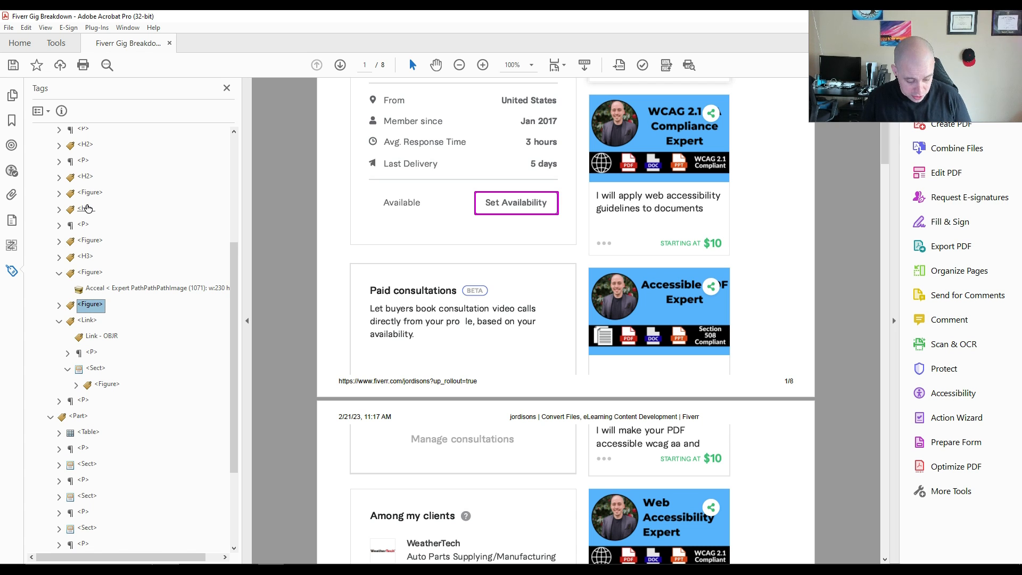
key("Right")
key("Down")
right_click(100, 325)
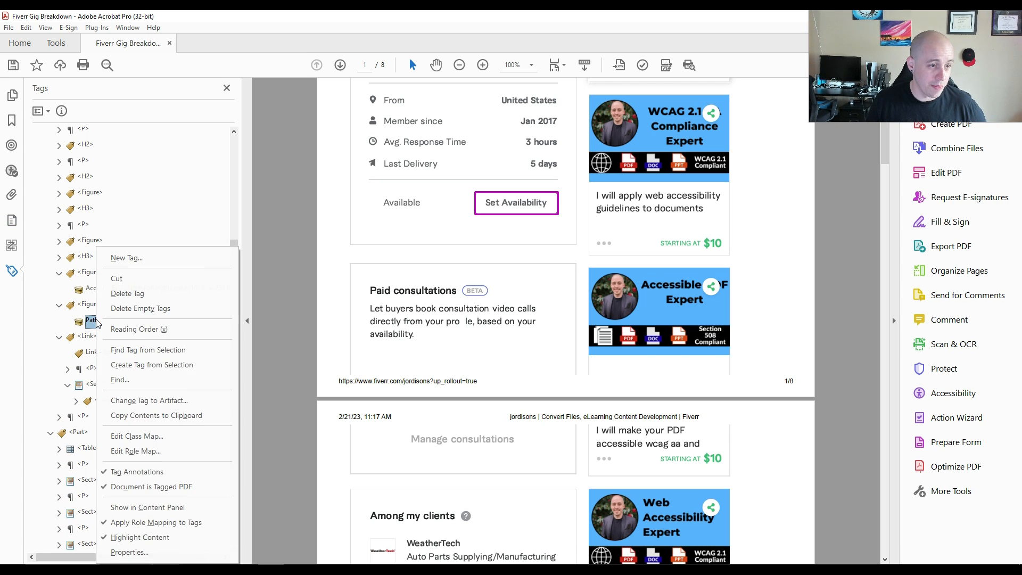
left_click(170, 401)
- Delete the Sect containing the WCAG gig card's Figure and nested links from inside the Link tag
key("Right")
key("Down")
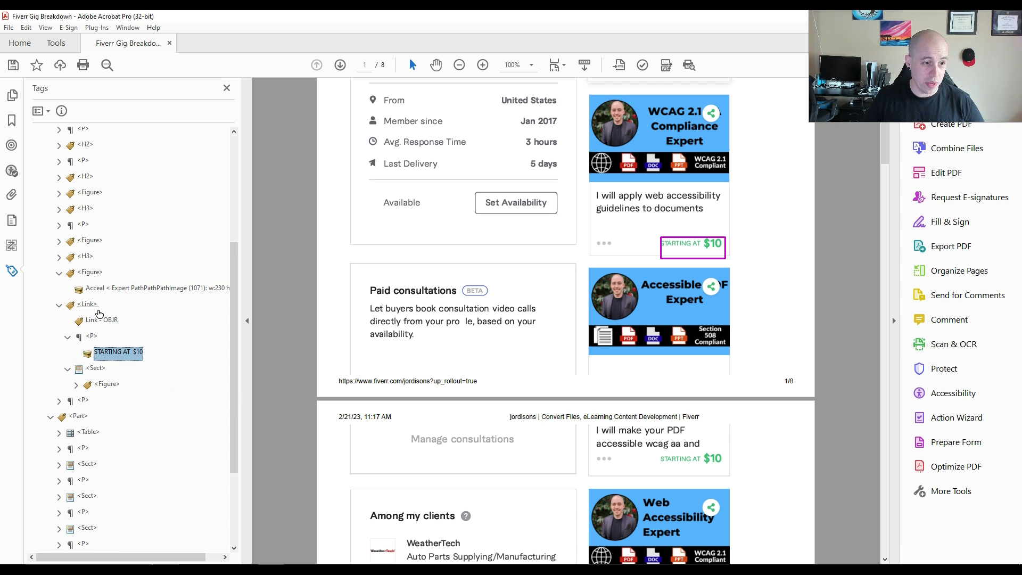
key("Down")
key("Down")
key("Down")
key("Up")
key("Right")
key("Down")
key("Down")
key("Right")
key("Down")
key("Up")
key("Up")
key("Up")
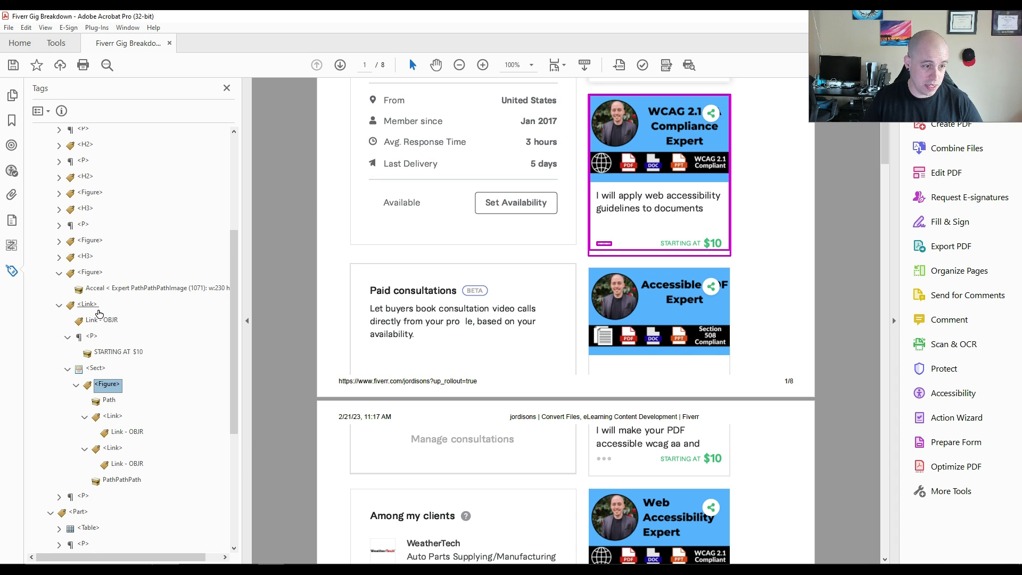
key("Up")
key("Left")
key("Delete")
- Move the STARTING AT $10 paragraph out of the Link tag to directly after the WCAG gig's H3
key("Down")
key("Down")
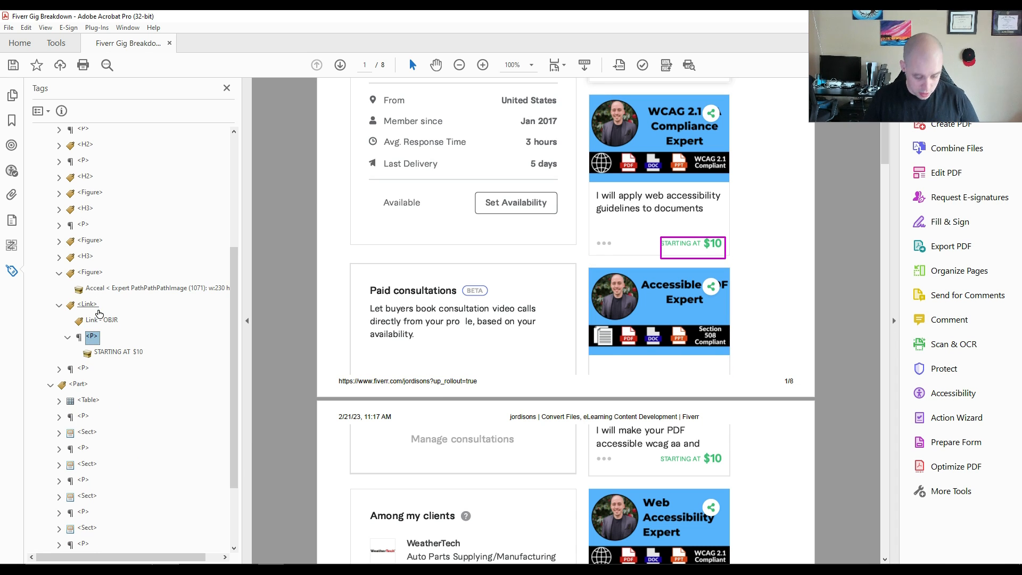
key("Up")
key("Up")
key("Up")
key("Up")
key("Up")
key("ctrl+v")
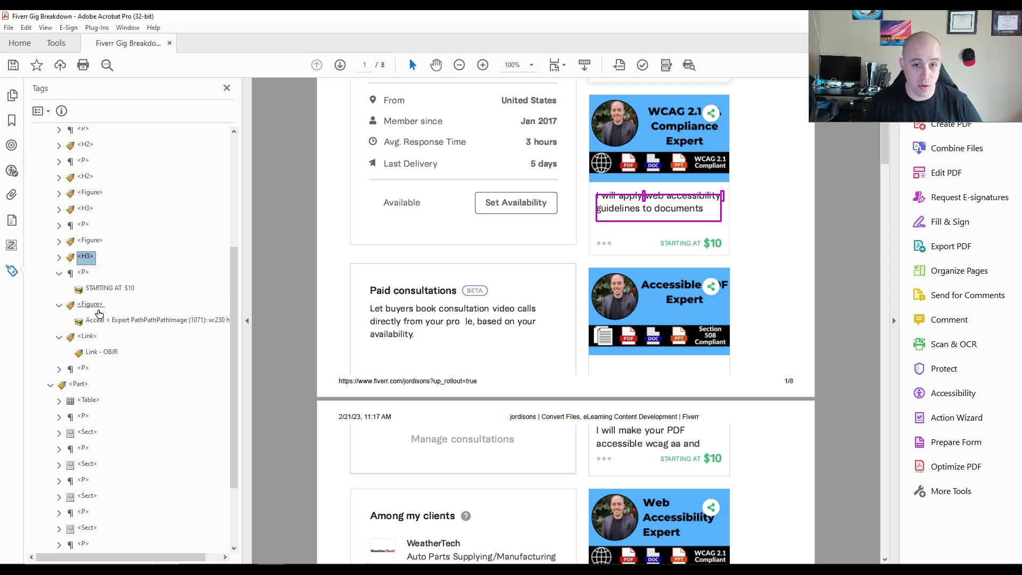
- Delete the Link tag left with only its link object after the Accessible PDF gig's Figure
key("Down")
key("Down")
key("Down")
key("Down")
key("Down")
key("Delete")
- Review Page 1's tags in reading order from the H1 through to the footer URL paragraph
key("Up")
key("Up")
key("Up")
key("Down")
key("Down")
key("Down")
key("Left")
key("Down")
scroll(448, 360, "down", 1, "ctrl")
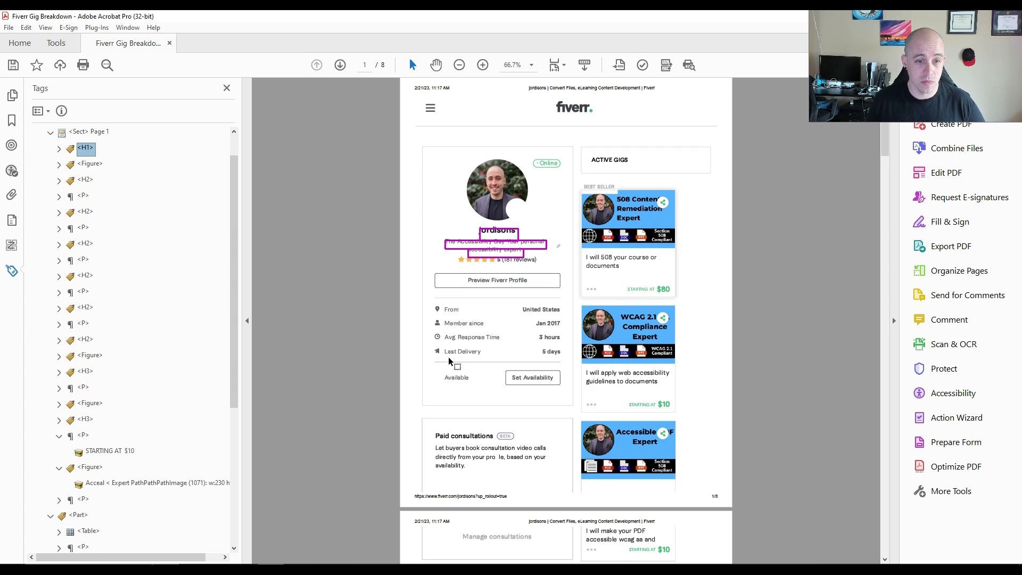
key("Down")
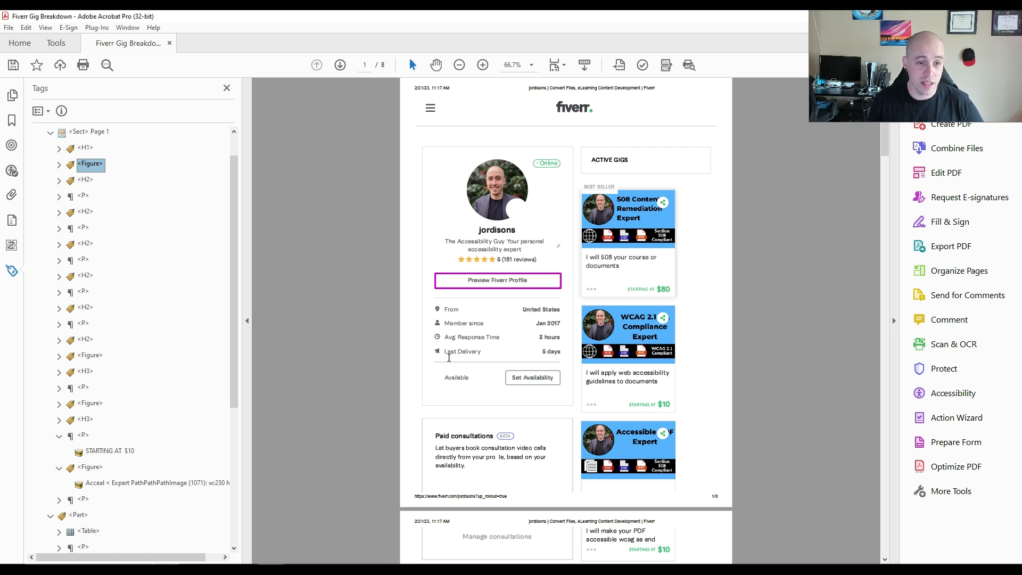
key("Down")
key("Down")
key("Down")
key("Down")
key("Down")
key("Down")
key("Down")
key("Down")
key("Down")
key("Down")
key("Down")
key("Down")
key("Down")
key("Down")
key("Down")
key("Down")
key("Down")
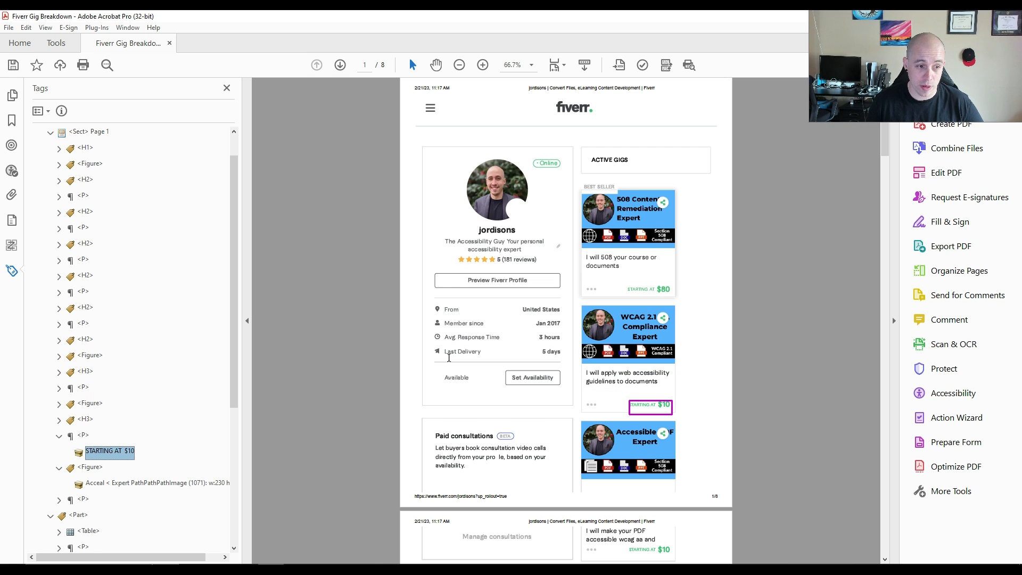
key("Down")
key("Down")
key("Down")
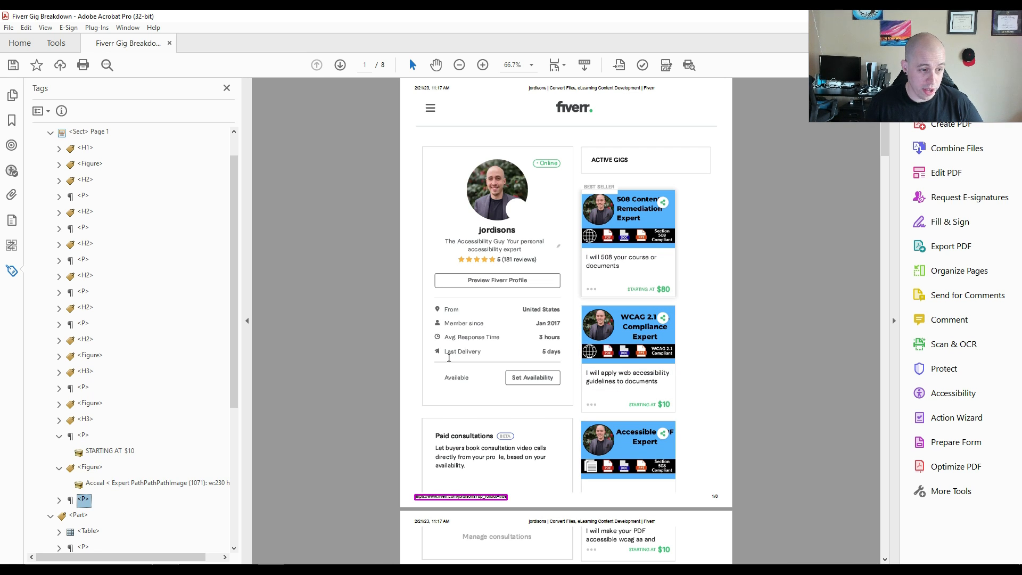
- Mark page 1's footer URL as an artifact and delete its leftover paragraph tag with the nested link
key("Right")
key("Down")
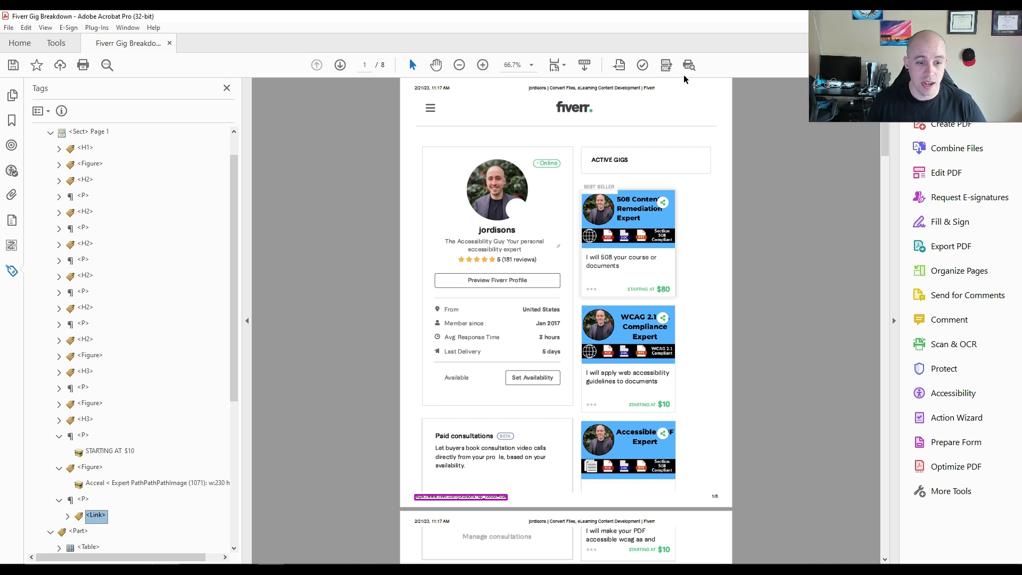
left_click(665, 64)
left_click_drag(390, 487, 754, 517)
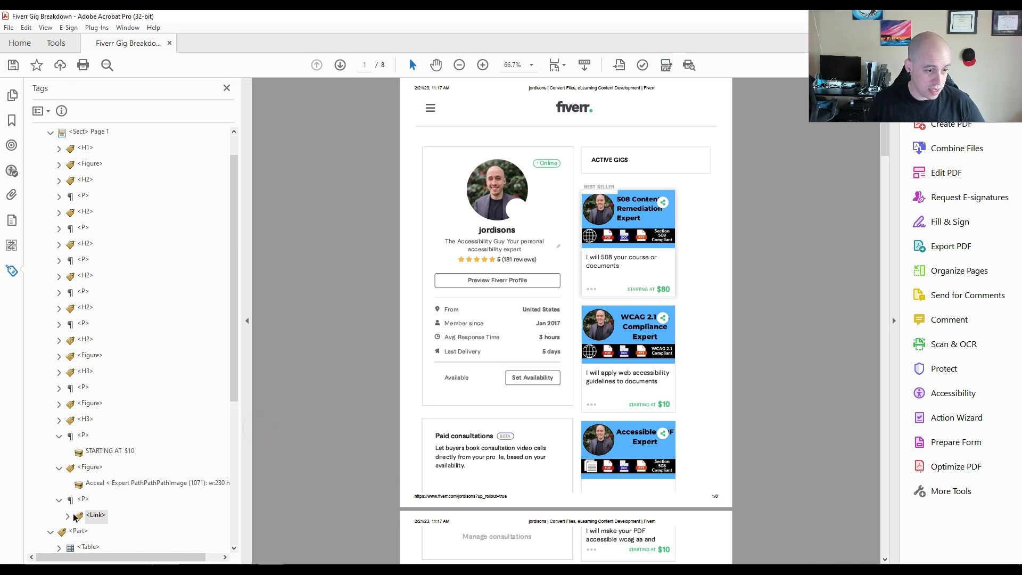
left_click(68, 516)
scroll(74, 500, "down", 3)
left_click(85, 341)
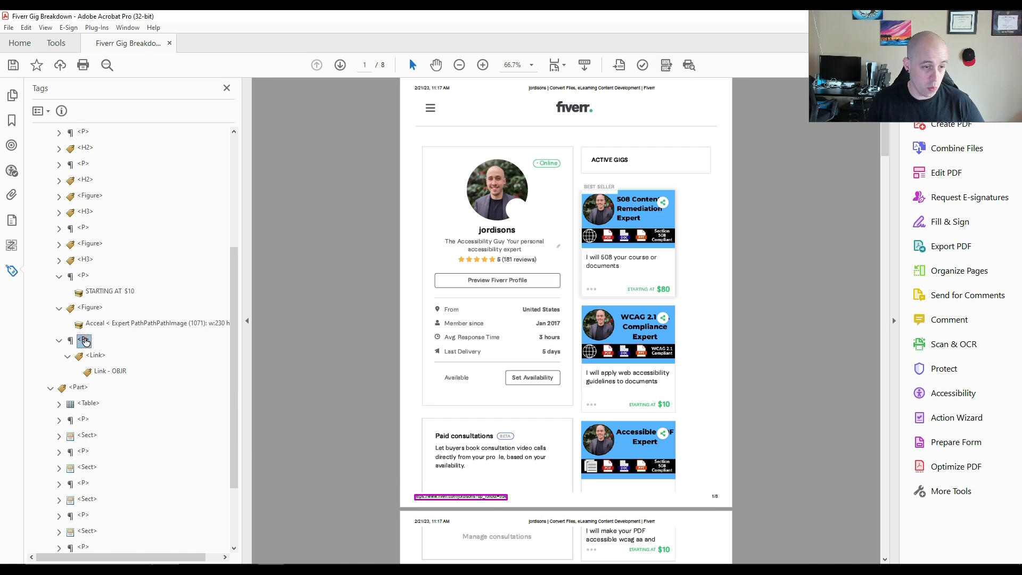
key("Delete")
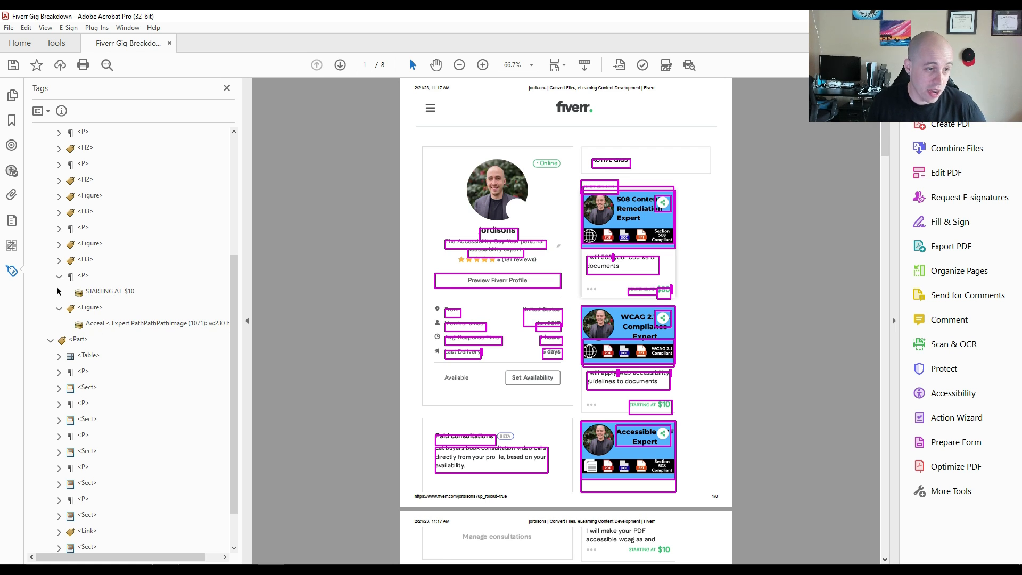
- Collapse the WCAG gig's price paragraph and the last Figure, and step back through Page 1's tags to the H1
left_click(84, 276)
key("Left")
key("Down")
key("Left")
key("Up")
key("Up")
key("Up")
key("Up")
key("Up")
key("Up")
key("Up")
key("Up")
key("Up")
key("Up")
key("Up")
key("Up")
key("Up")
key("Up")
key("Up")
key("Up")
key("Up")
key("Up")
key("Up")
key("Up")
key("Up")
key("Up")
key("Down")
key("Down")
key("Down")
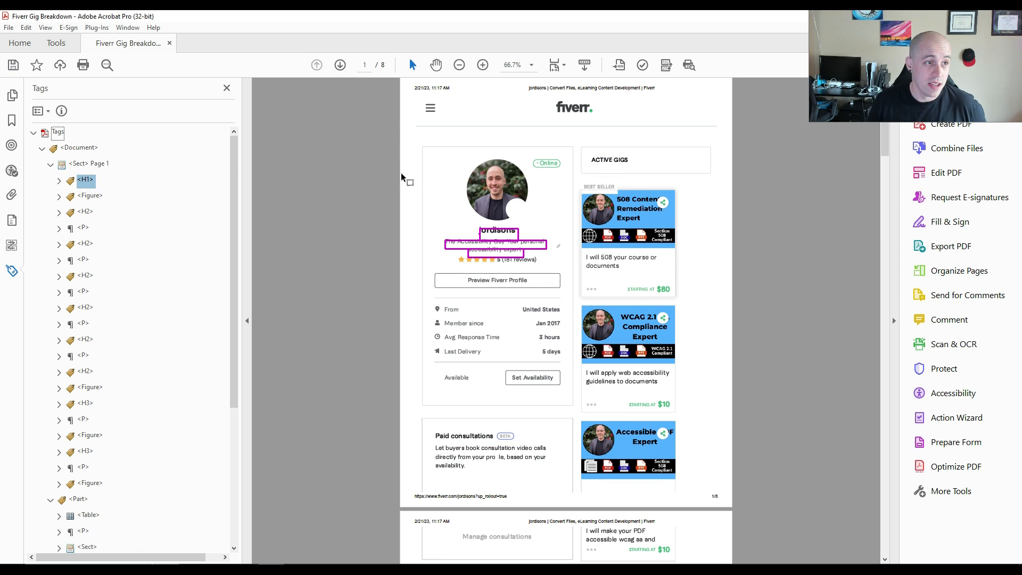
- Look through the remaining pages of the document
left_click(642, 65)
left_click(628, 449)
scroll(588, 392, "down", 10)
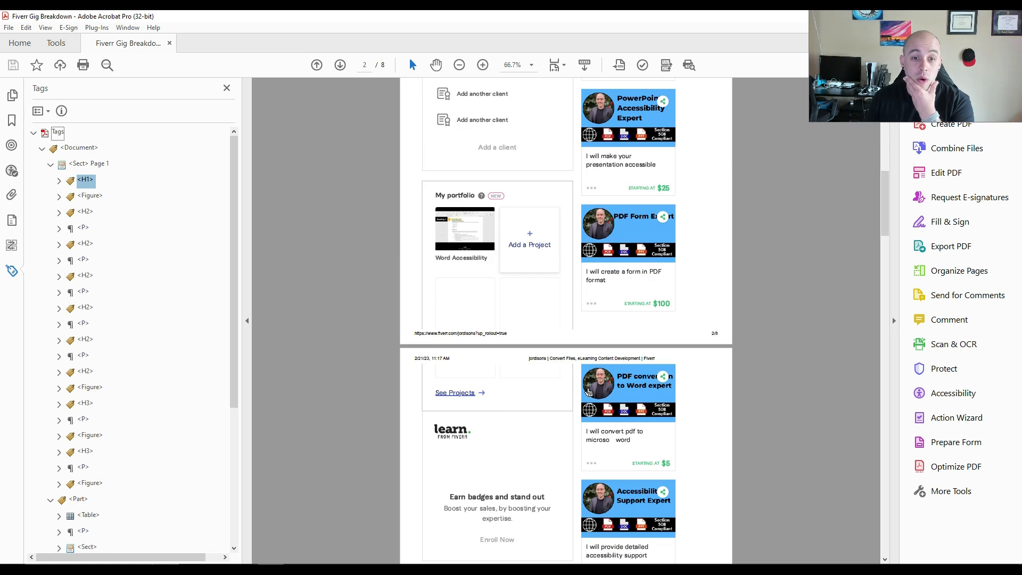
scroll(588, 392, "down", 10)
scroll(580, 373, "up", 16)
scroll(577, 367, "down", 10)
scroll(575, 361, "down", 10)
scroll(574, 360, "up", 20)
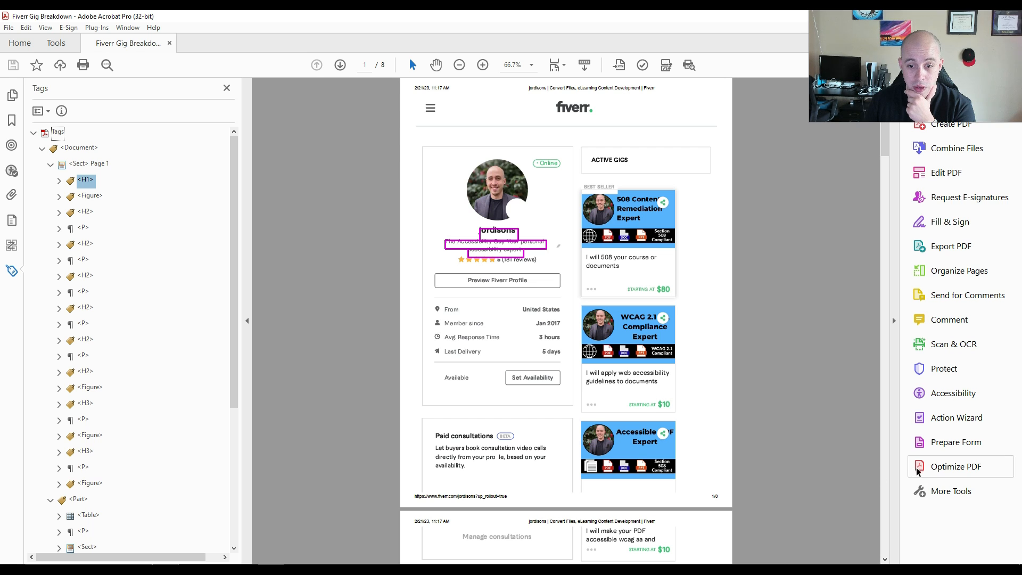
- Delete pages 2 to 8 from the document
left_click(941, 276)
left_click(241, 213)
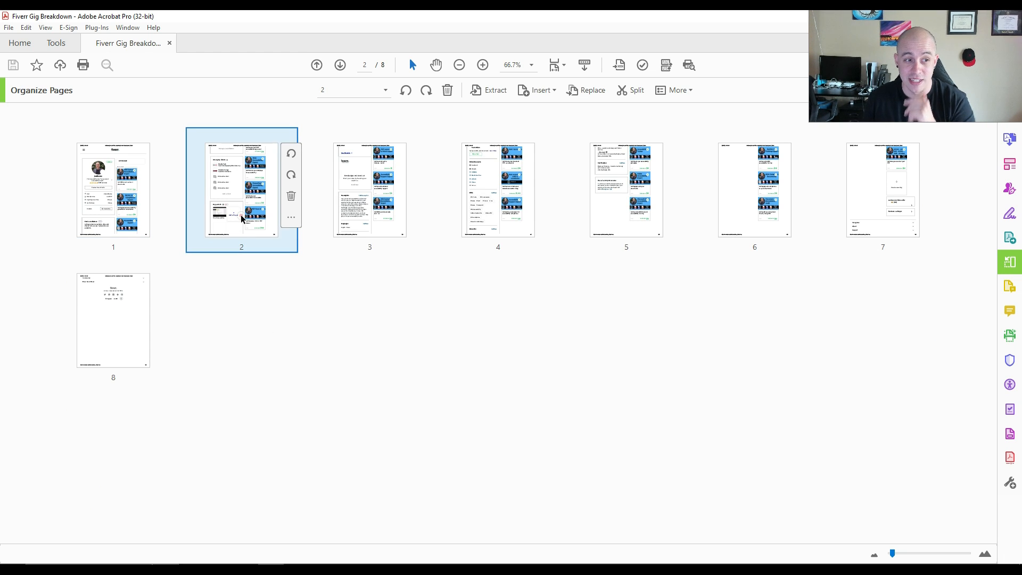
left_click(117, 341, "shift")
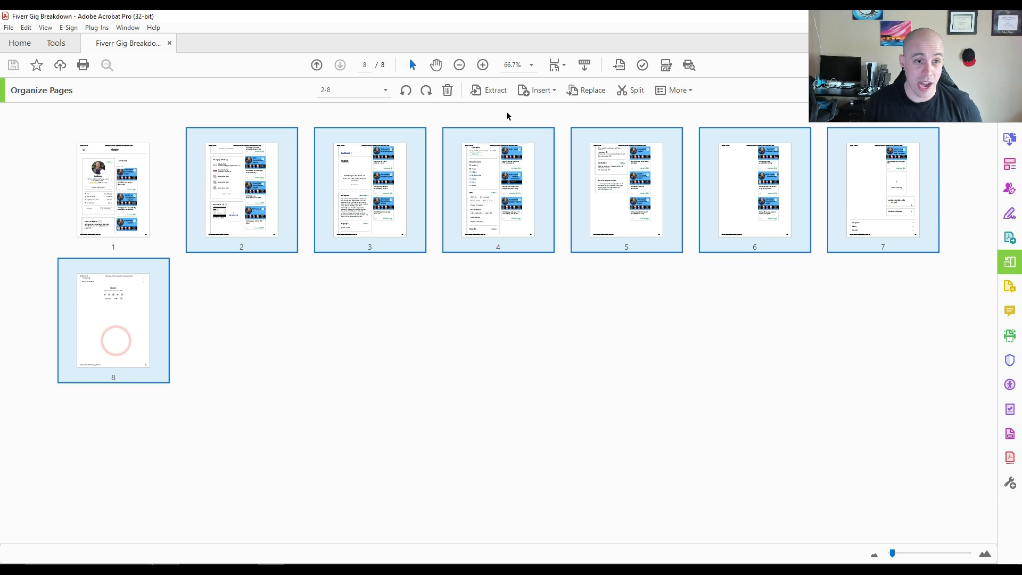
left_click(451, 91)
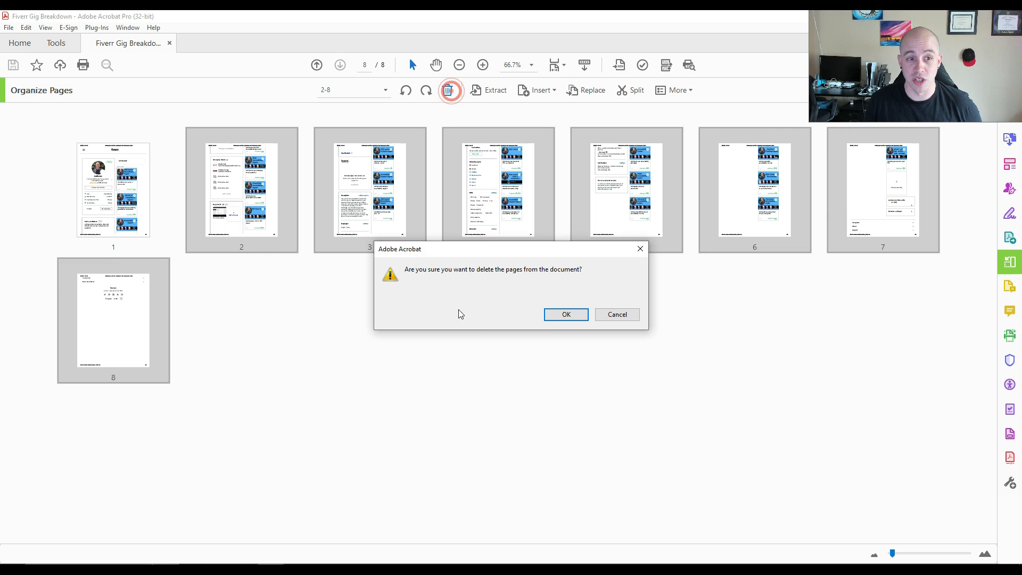
left_click(573, 316)
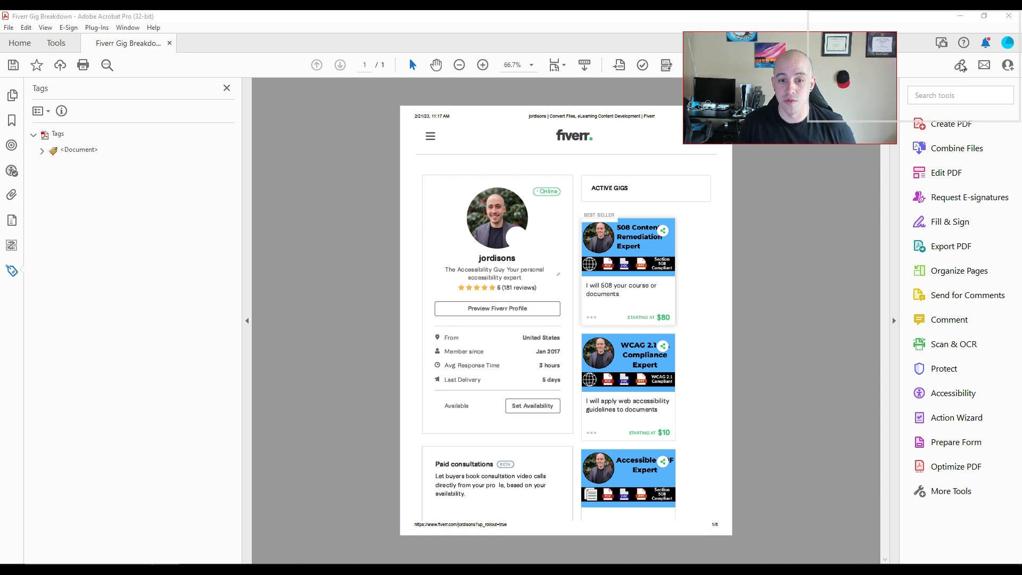
- Delete the stray link object directly under the Document tag and expand the Page 1 section
left_click(42, 151)
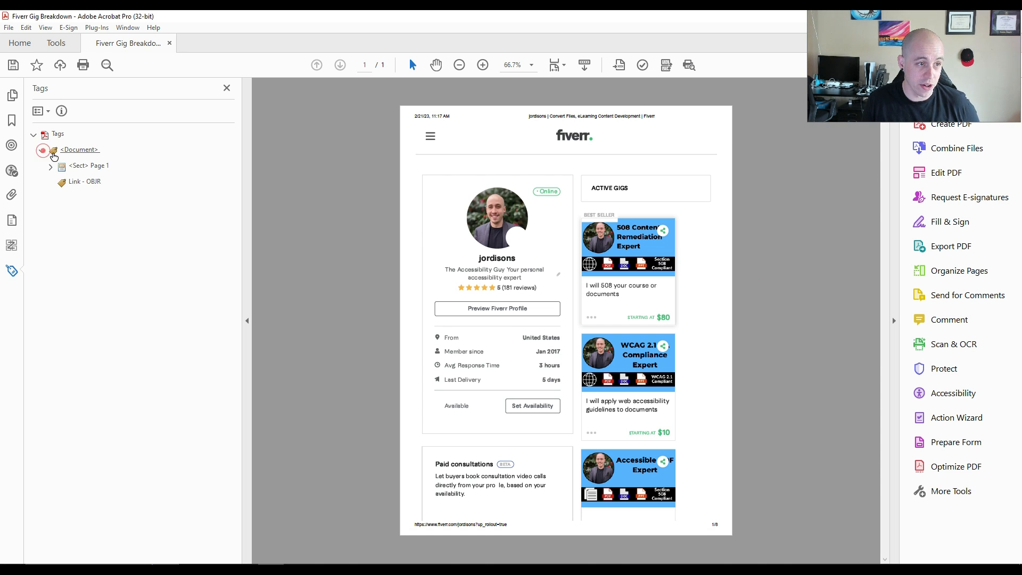
left_click(50, 167)
left_click(85, 182)
- Step through Page 1's tags from the H1 to the last Figure to examine their reading order
key("Down")
key("Down")
key("Down")
key("Down")
key("Down")
key("Down")
key("Down")
key("Down")
key("Down")
key("Down")
key("Down")
key("Down")
key("Down")
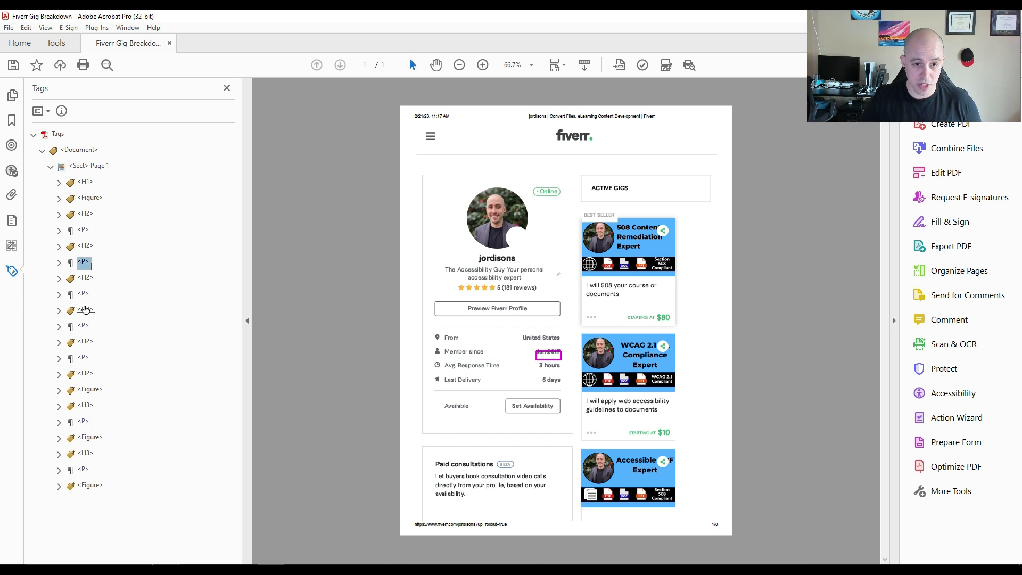
key("Down")
key("Down")
key("Down")
key("Down")
key("Down")
key("Down")
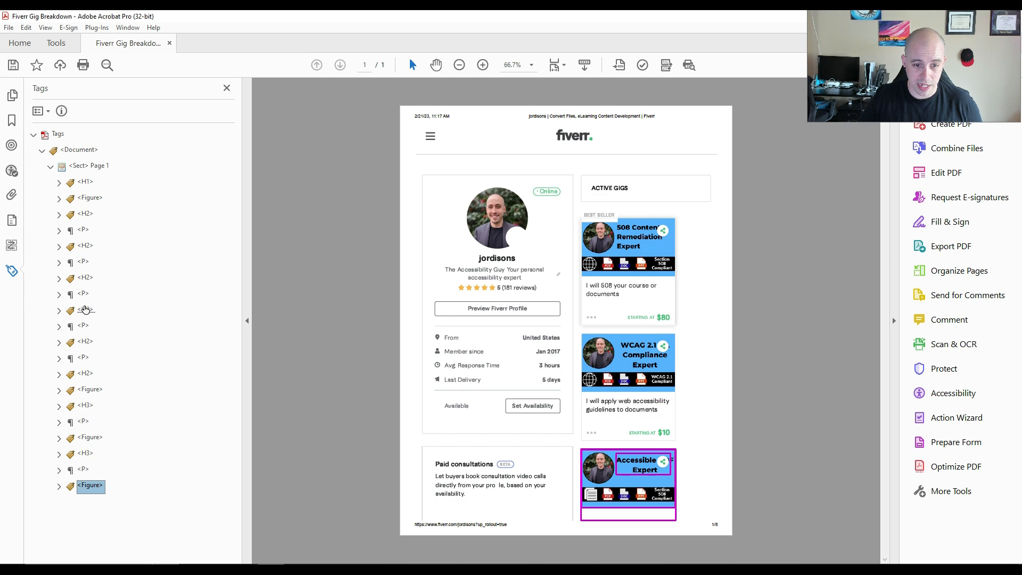
- Run the accessibility check on all pages, expand the Character encoding failure and highlight Word 1 on the page
left_click(642, 68)
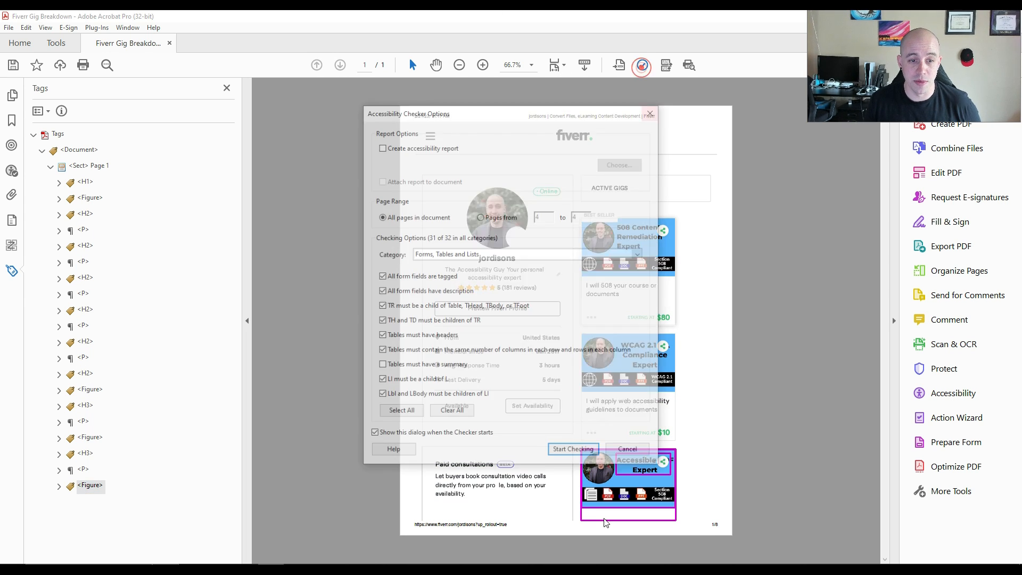
left_click(568, 450)
left_click(42, 352)
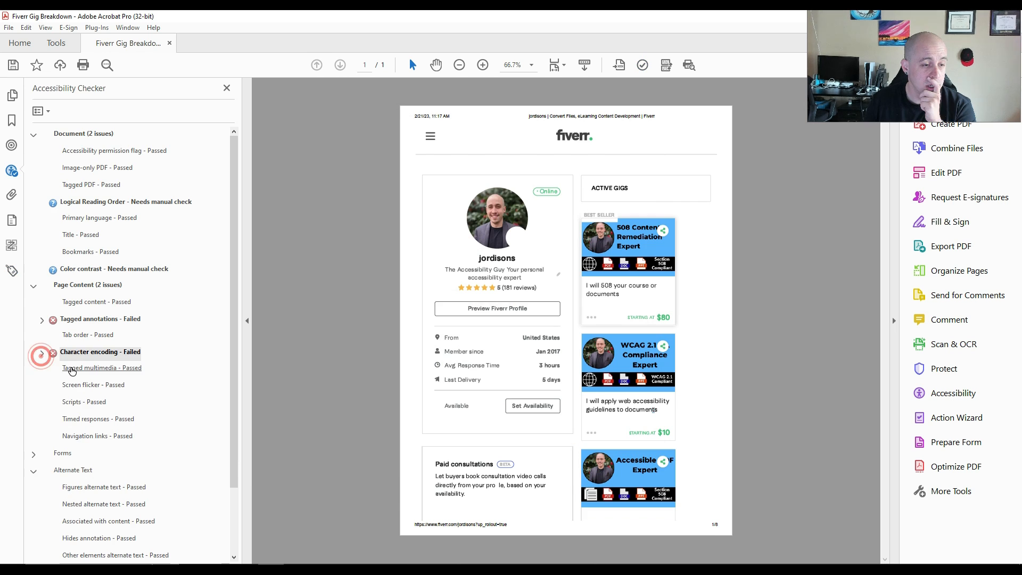
left_click(42, 352)
left_click(80, 368)
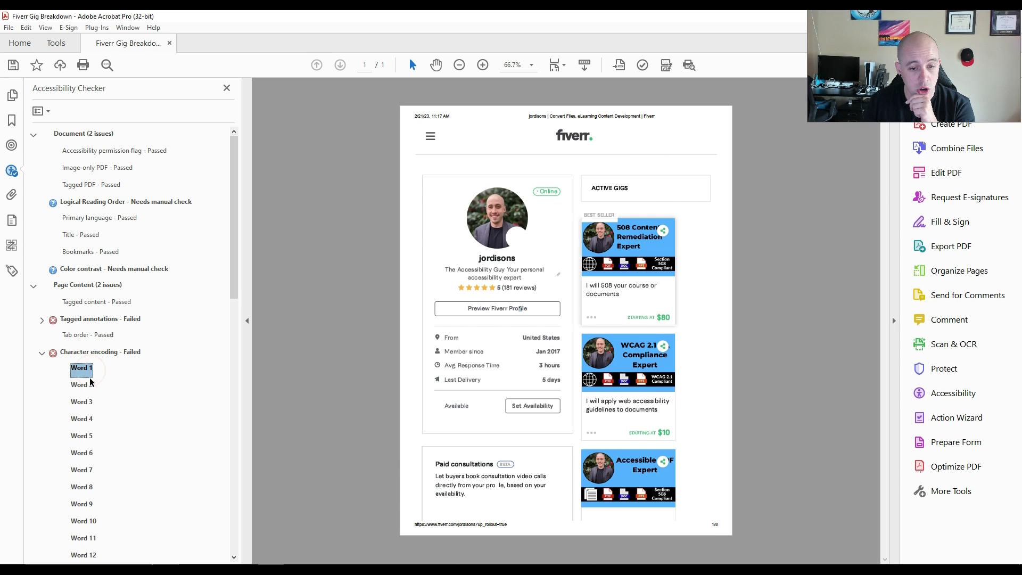
- Step through the words listed under the Character encoding failure to examine which text on the page is flagged
key("Down")
key("Down")
key("Down")
key("Down")
key("Down")
key("Down")
key("Down")
key("Down")
key("Down")
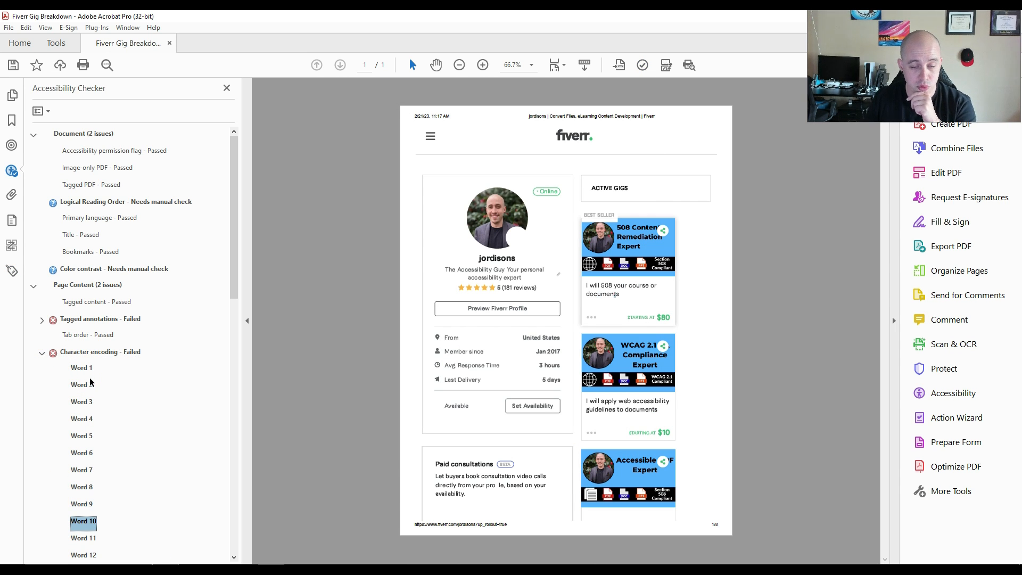
key("Down")
key("Down")
key("Down")
key("Down")
key("Down")
key("Down")
key("Down")
key("Down")
key("Down")
key("Down")
key("Down")
key("Down")
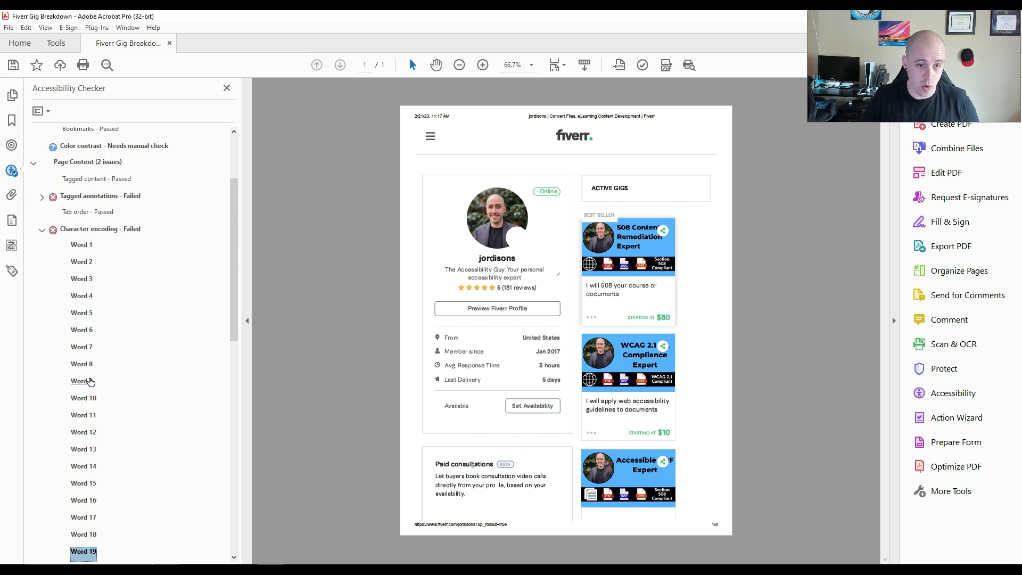
key("Down")
key("Down")
key("Down")
key("Down")
key("Down")
key("Down")
key("Down")
key("Down")
key("Down")
key("Down")
key("Down")
key("Down")
key("Down")
key("Down")
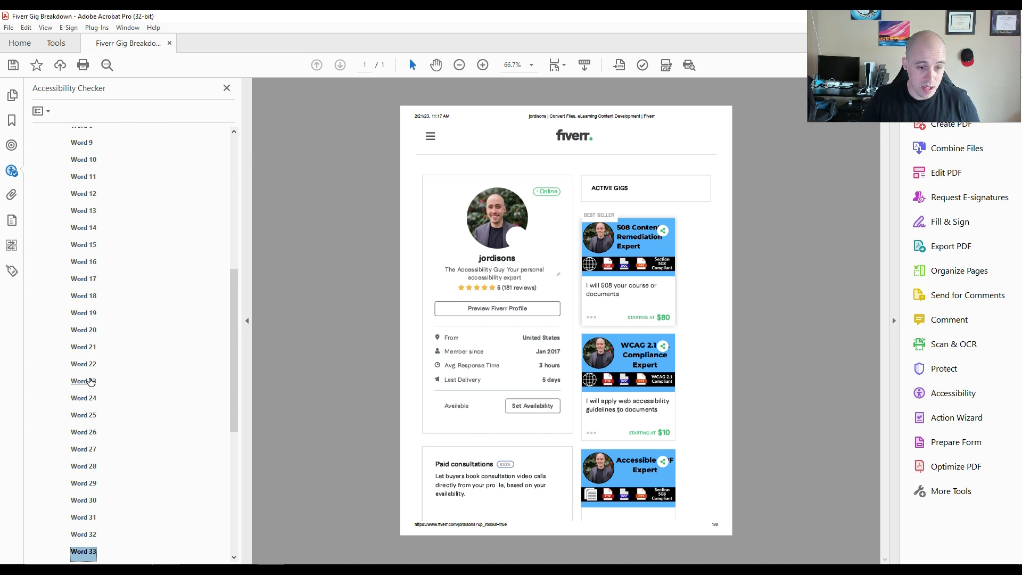
key("Down")
key("Down")
key("Down")
key("Down")
key("Down")
key("Down")
- Go back up through the checker results to the document checks and expand the Tagged annotations failure
left_click(90, 380)
key("Up")
key("Up")
key("Up")
key("Up")
key("Up")
key("Up")
key("Up")
key("Up")
key("Up")
key("Up")
key("Up")
key("Up")
key("Up")
key("Up")
key("Up")
key("Up")
key("Up")
key("Up")
key("Up")
key("Up")
key("Down")
key("Down")
key("Down")
key("Down")
key("Down")
key("Down")
key("Down")
key("Down")
key("Down")
key("Down")
key("Down")
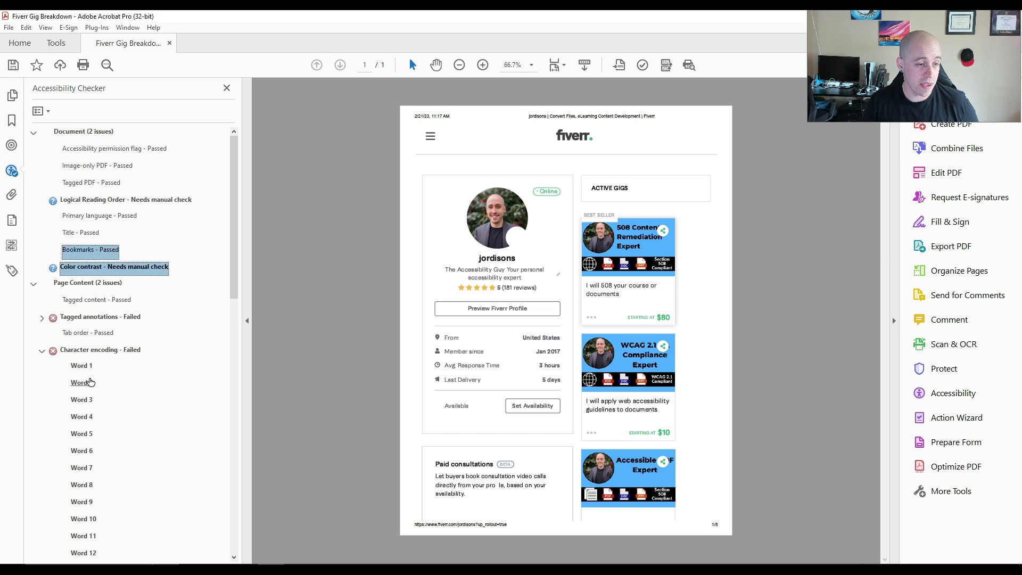
key("Down")
key("Up")
key("Up")
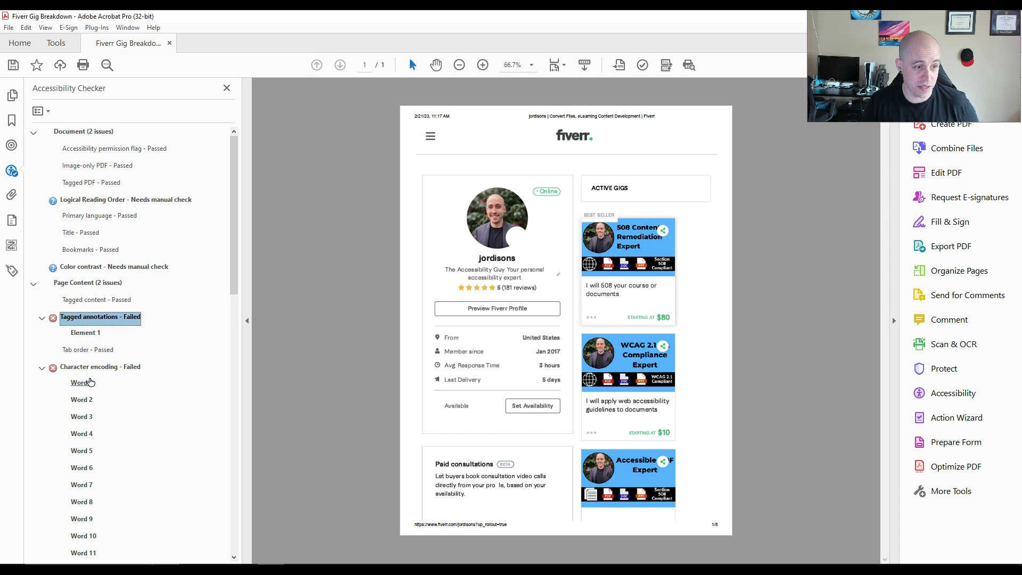
- Collapse the Tagged annotations failure, highlight Word 1 under Character encoding, and examine the flagged letters in "Profile" up close
key("Down")
key("Down")
key("Down")
key("Left")
key("Down")
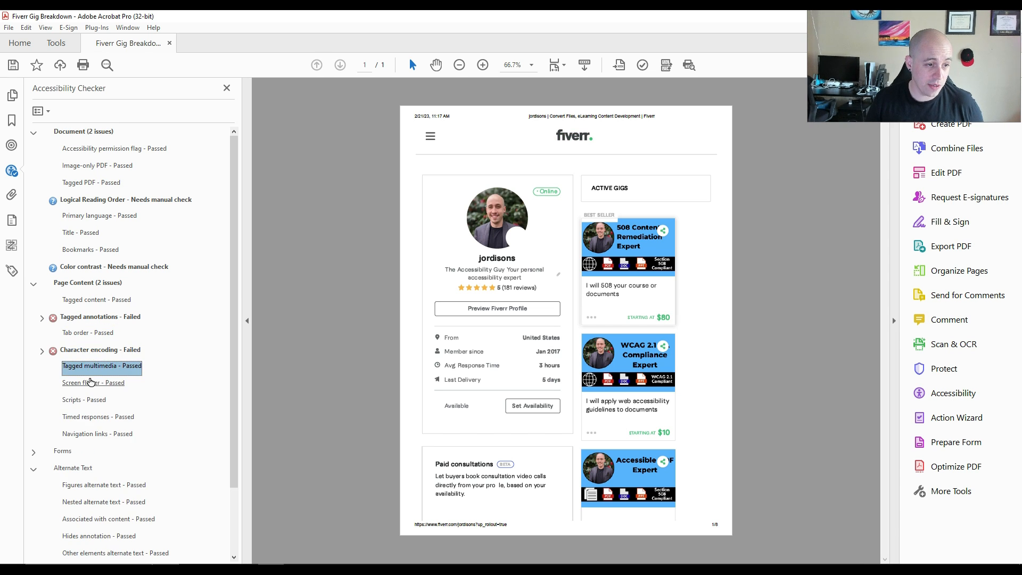
key("Up")
key("Right")
key("Down")
key("ctrl+2")
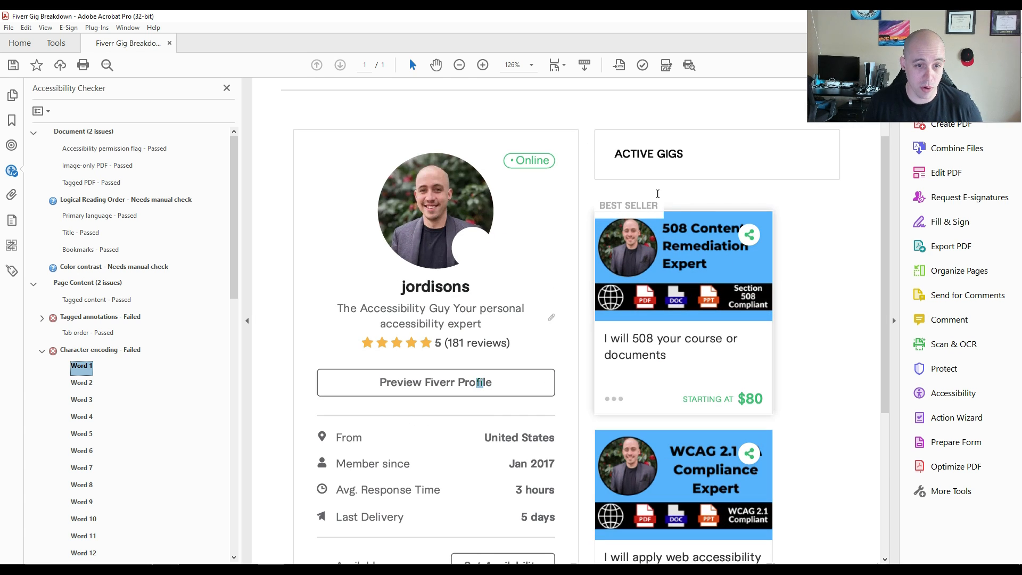
scroll(479, 385, "up", 7, "ctrl")
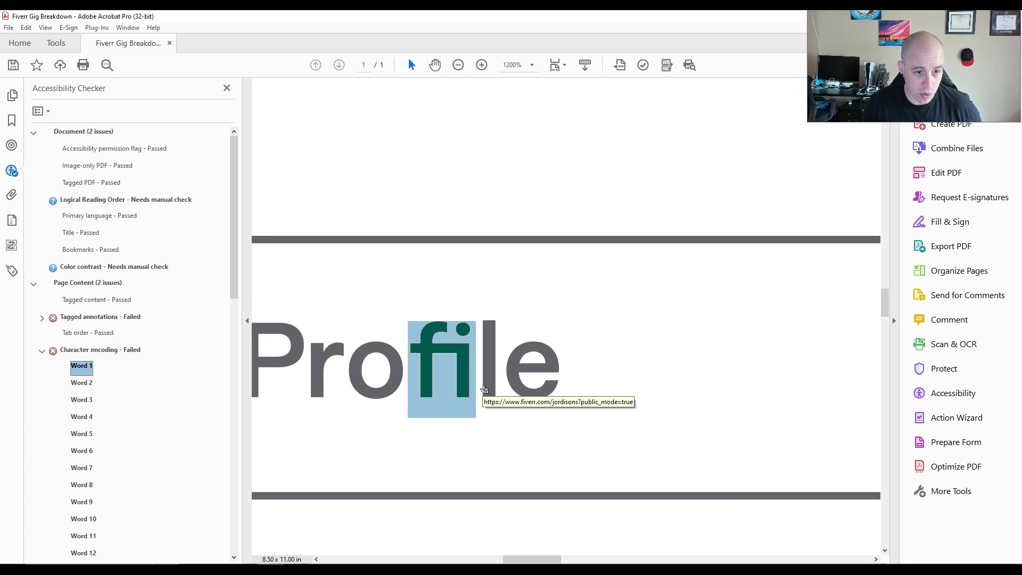
- Start editing the PDF and select the text fragments around "fi" in the Preview Fiverr Profile button
left_click(585, 182)
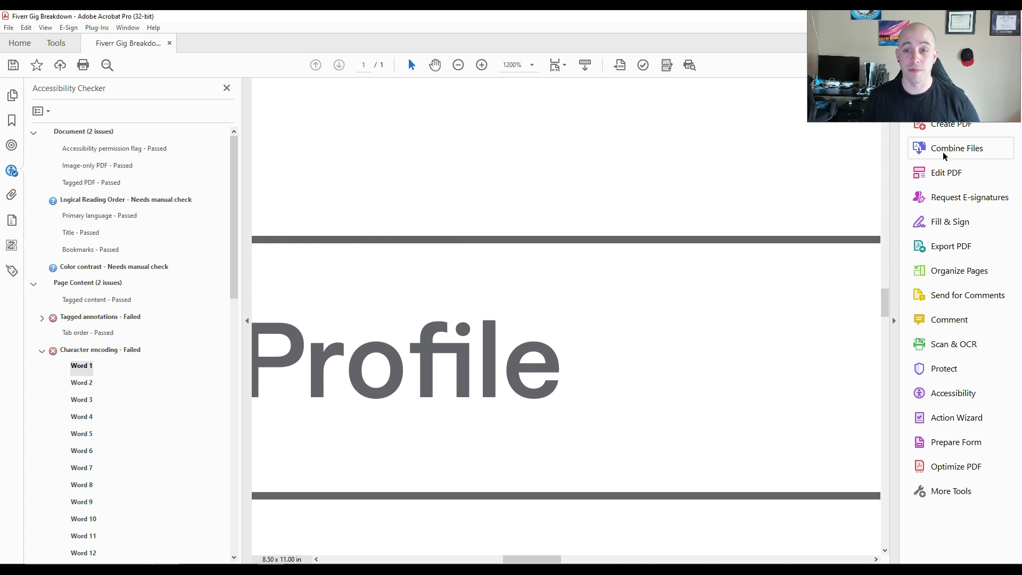
left_click(952, 170)
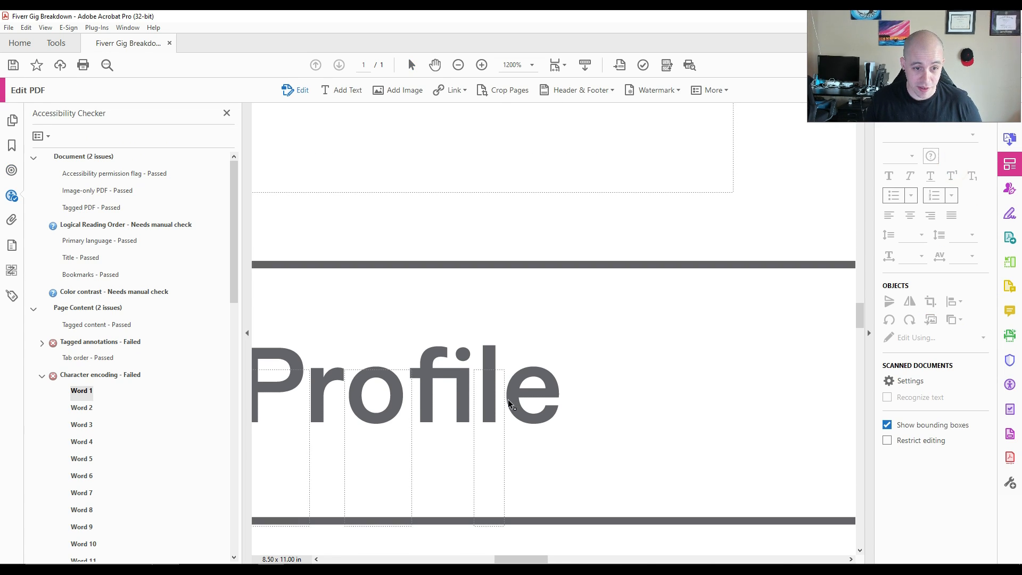
scroll(481, 396, "down", 2)
left_click(481, 395)
left_click(472, 396)
left_click(482, 391)
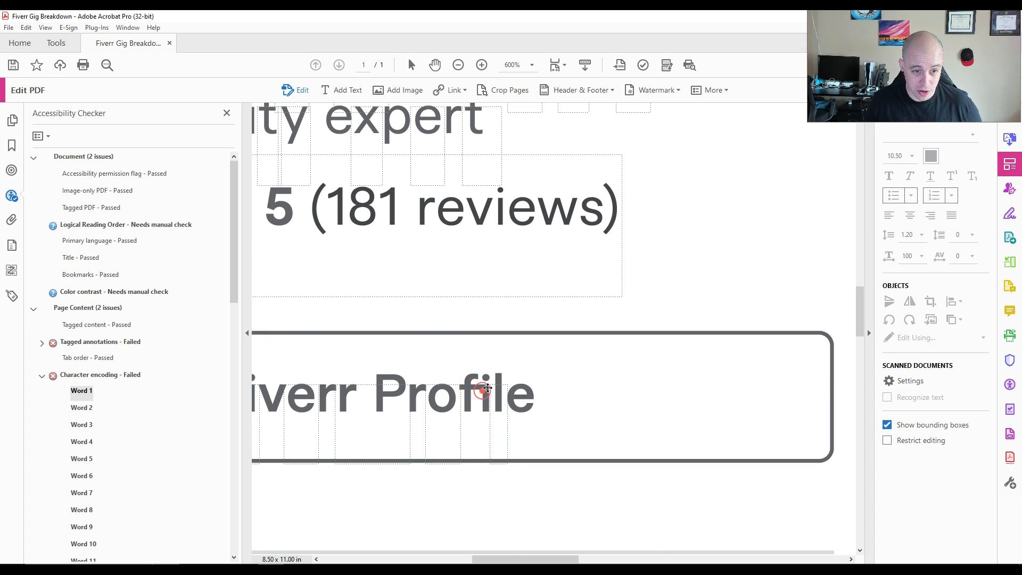
scroll(482, 391, "down", 2)
scroll(488, 391, "down", 3)
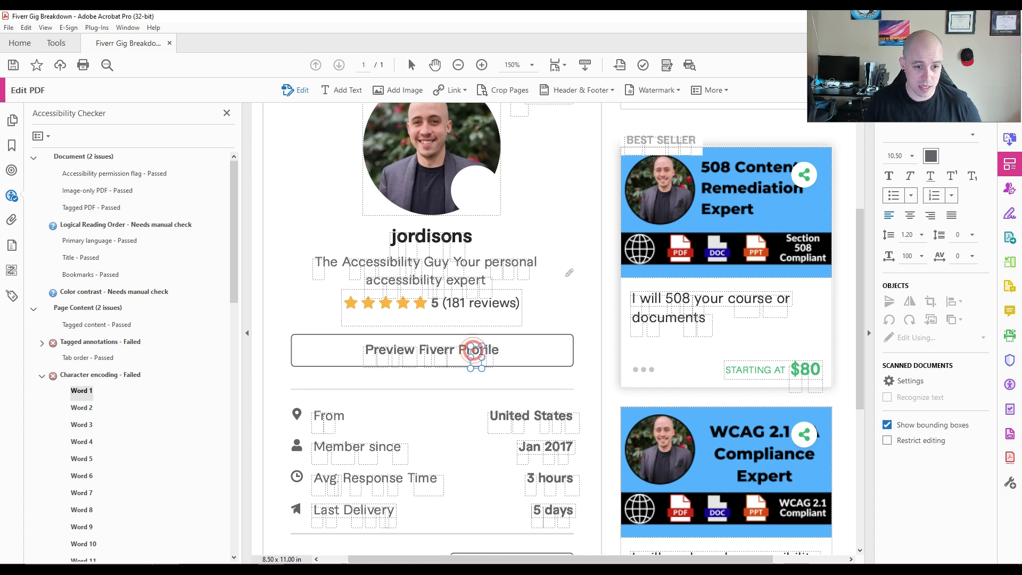
scroll(503, 351, "up", 2)
scroll(506, 349, "down", 3)
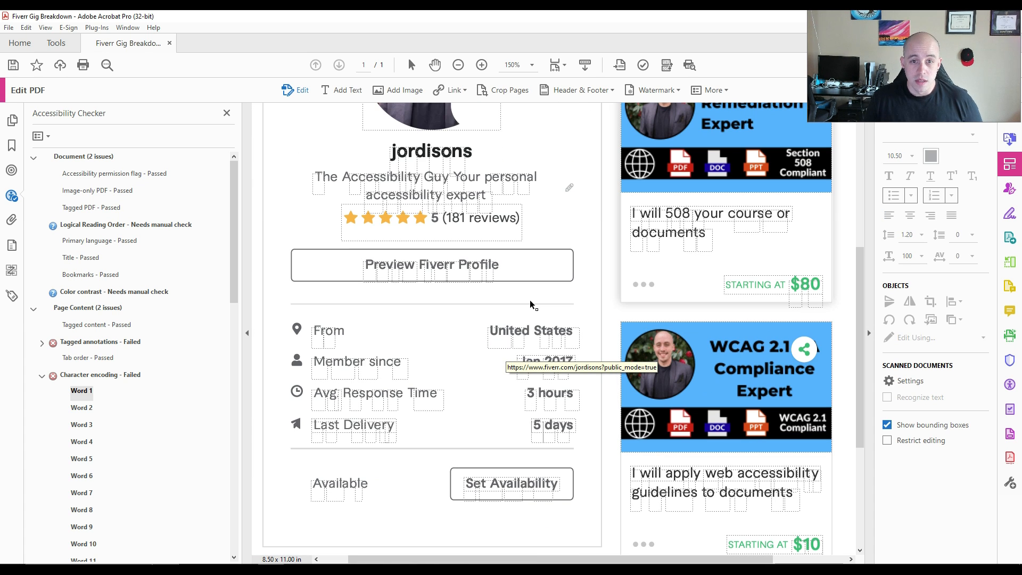
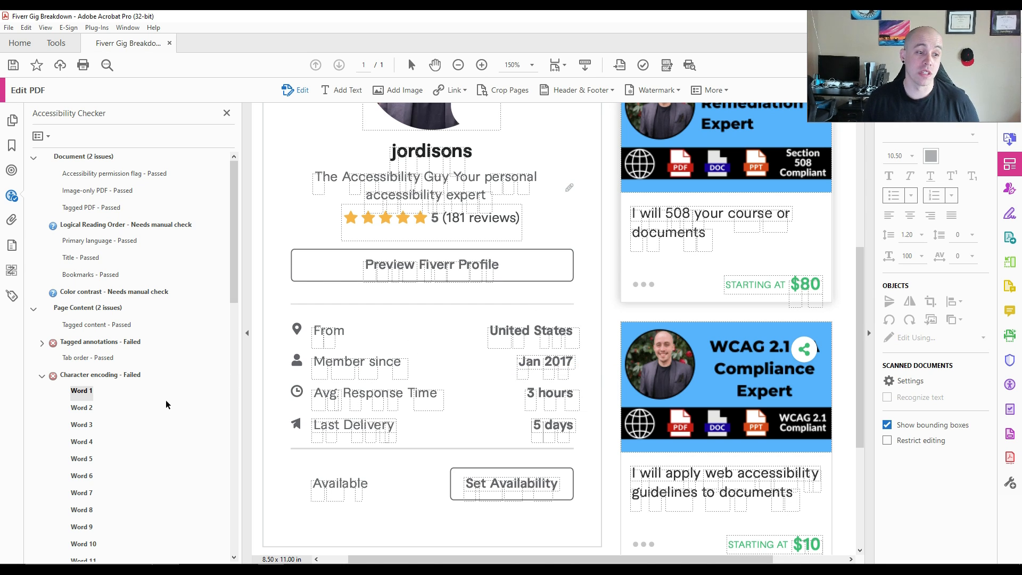
- Highlight Word 1 again and try entering test letters in a text fragment of the Preview Fiverr Profile button
left_click(84, 393)
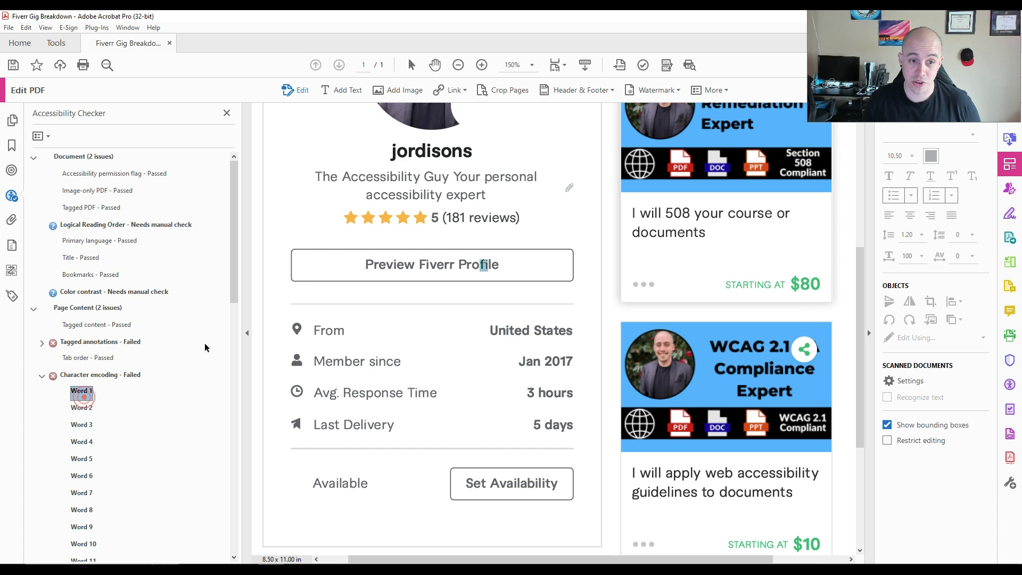
left_click(477, 266)
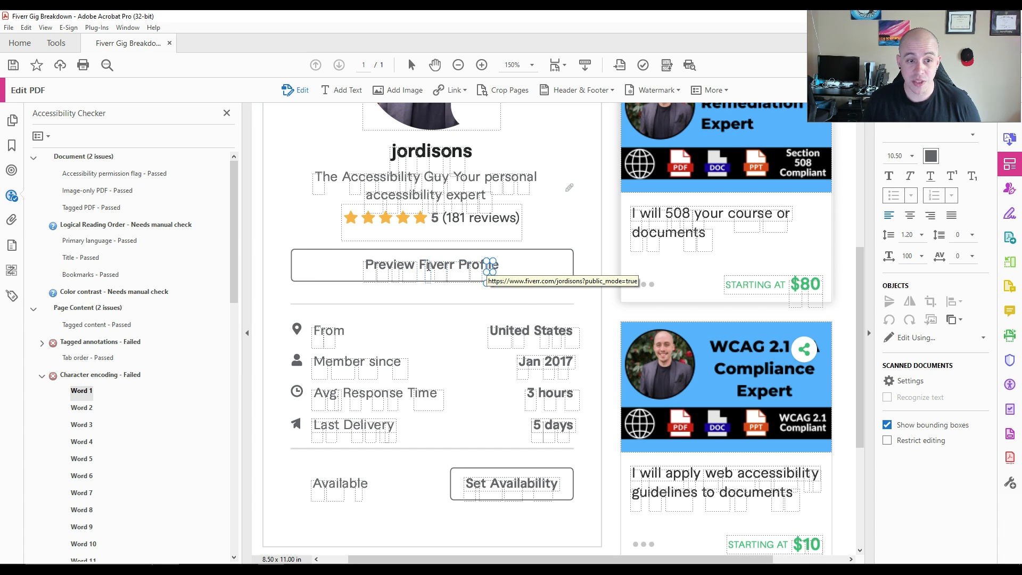
left_click(457, 271)
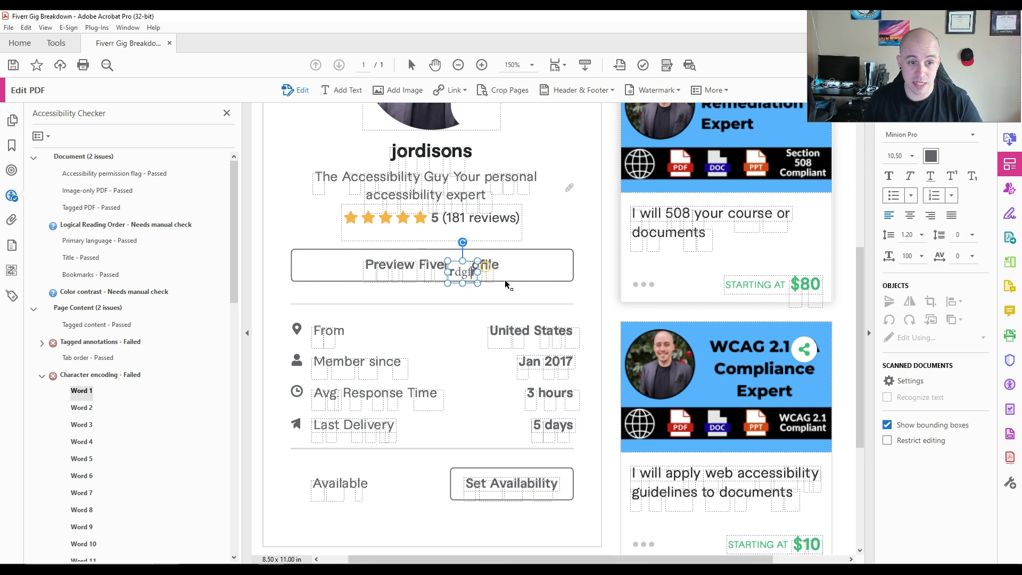
type("rdgf")
key("BackSpace")
key("BackSpace")
key("BackSpace")
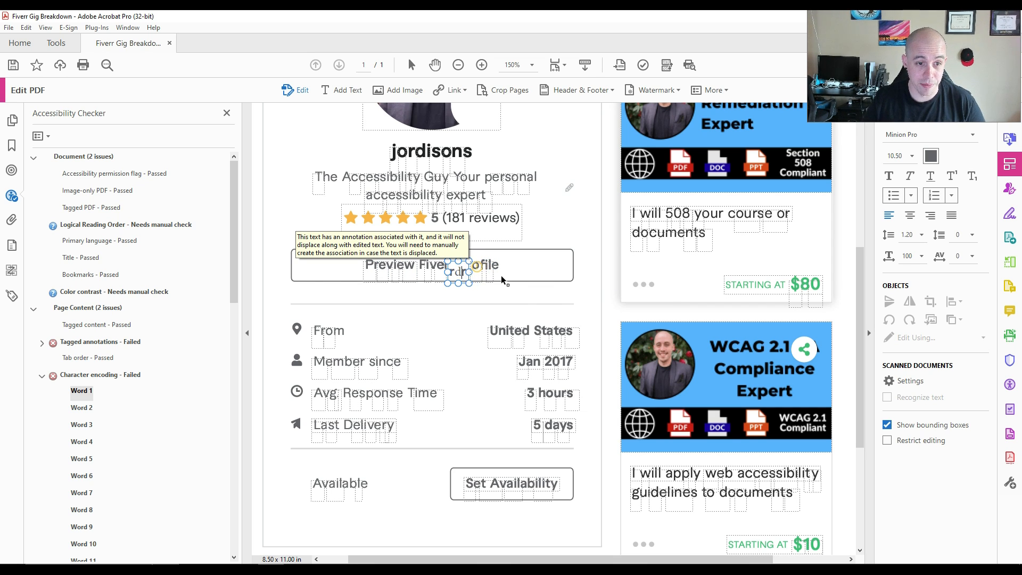
- Delete all the fragmented text inside the Preview Fiverr Profile button, leaving its outline
left_click(477, 270)
key("Delete")
left_click(379, 264)
key("Delete")
left_click(410, 266)
left_click_drag(355, 255, 519, 283)
key("Delete")
- Add the text "Preview Fiverr Profile" inside the empty button, narrow its text box and move it toward the button's centre
left_click(342, 91)
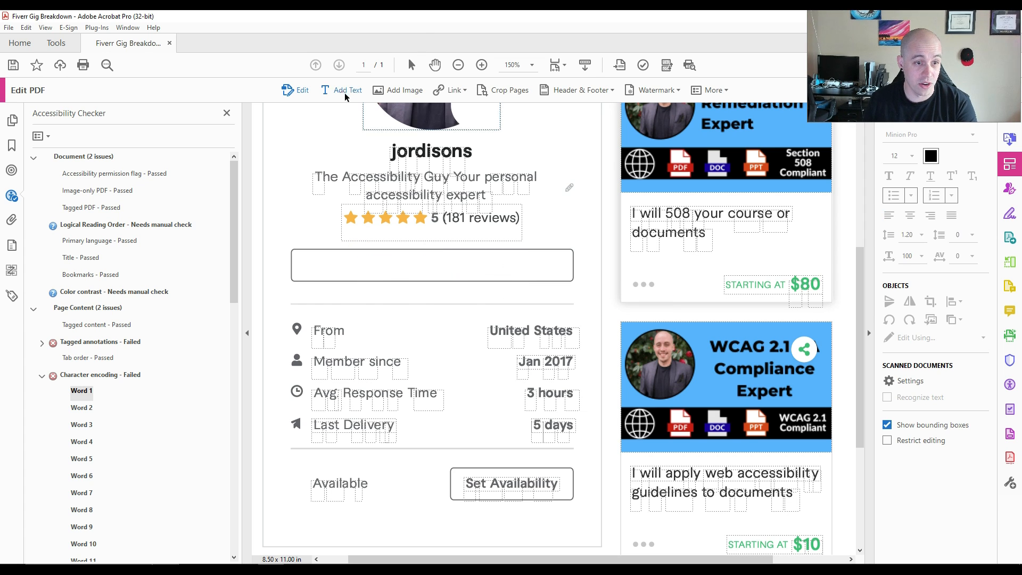
left_click_drag(327, 258, 551, 278)
type("Preview Fiverr Profile")
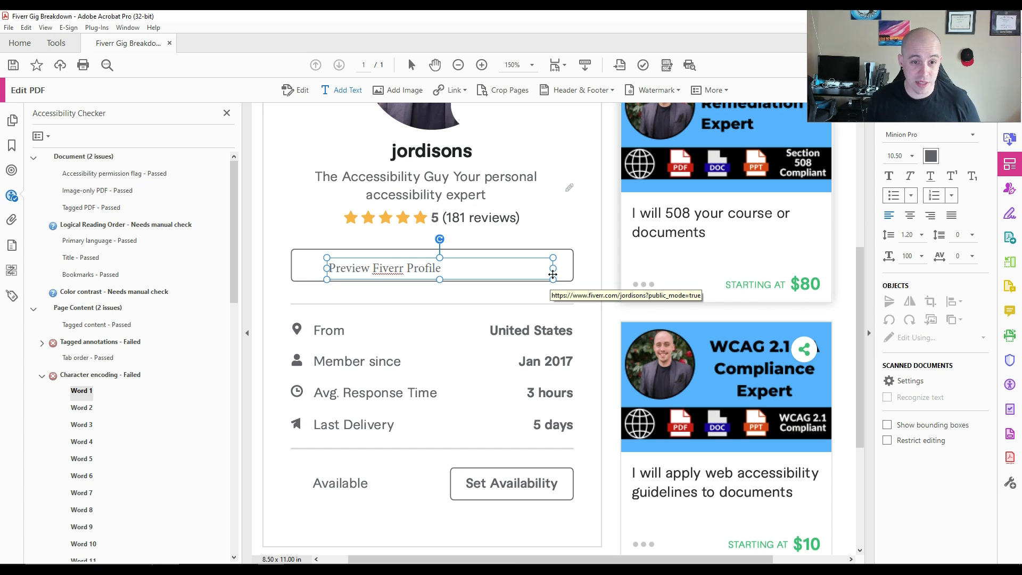
left_click_drag(553, 269, 553, 270)
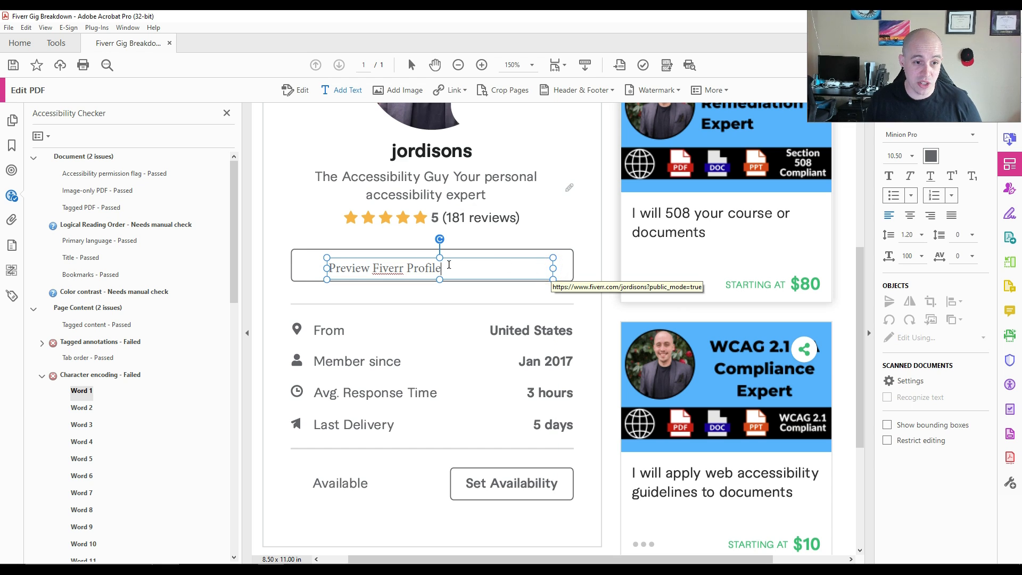
left_click_drag(479, 253, 480, 252)
left_click(483, 254)
left_click_drag(585, 262, 505, 263)
left_click(538, 237)
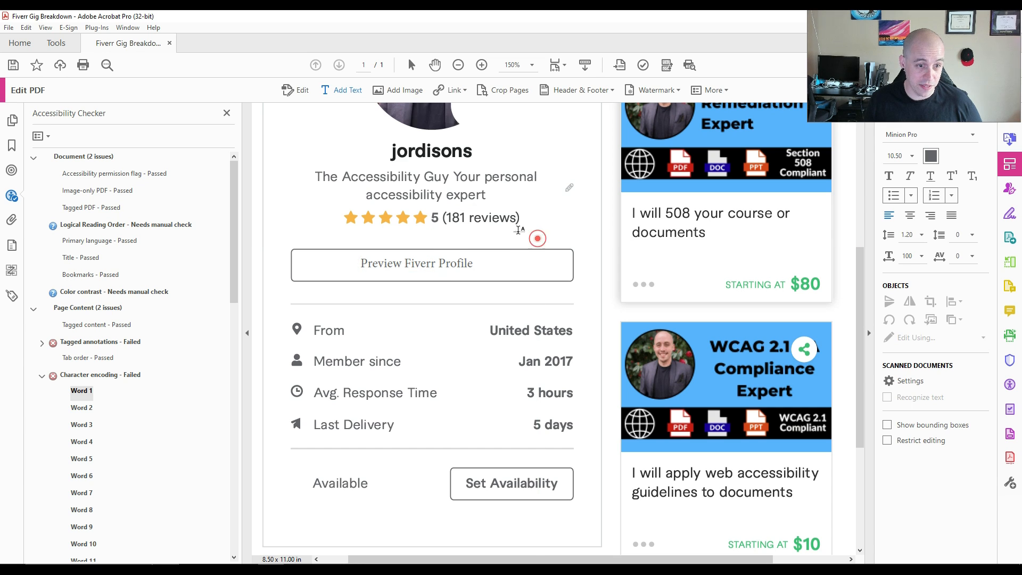
- Centre the new "Preview Fiverr Profile" text inside the button and make it bold
left_click(447, 266)
left_click_drag(444, 252, 458, 252)
left_click(461, 253)
key("ctrl+a")
key("ctrl+b")
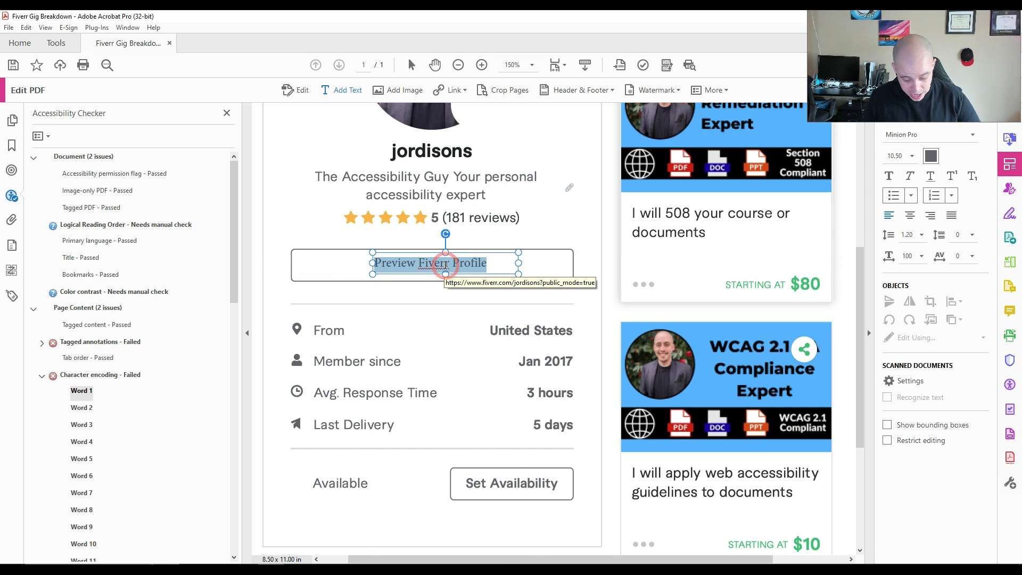
left_click(556, 189)
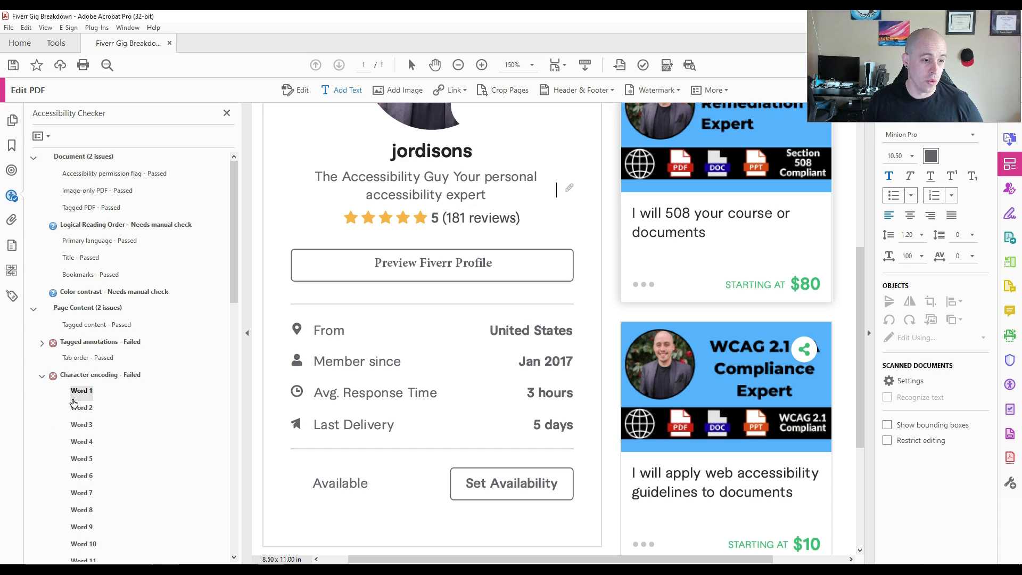
- Highlight Word 35 at the end of the Character encoding list, and rerun the check on Word 1
scroll(79, 404, "down", 10)
left_click(84, 331)
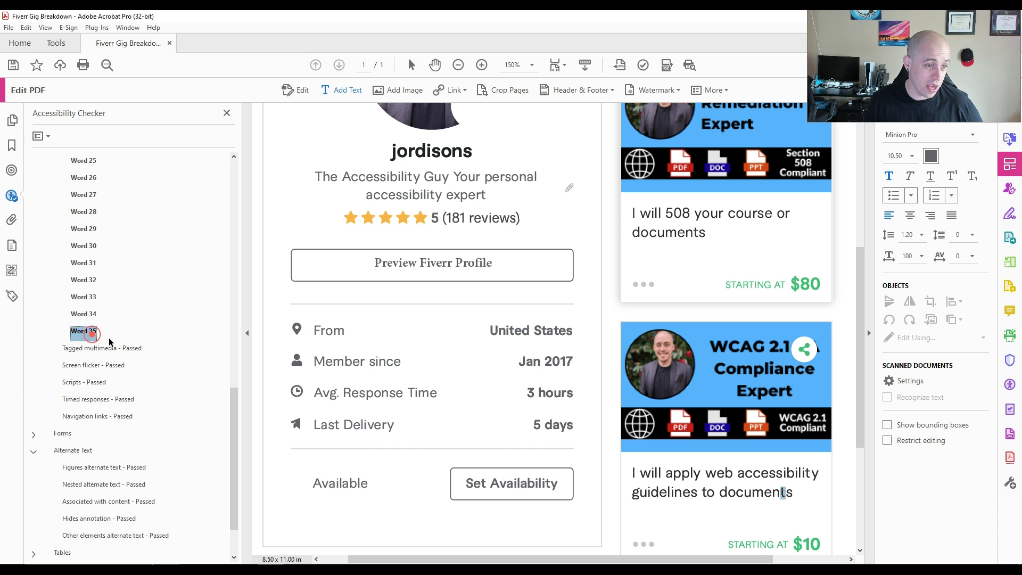
scroll(85, 373, "up", 10)
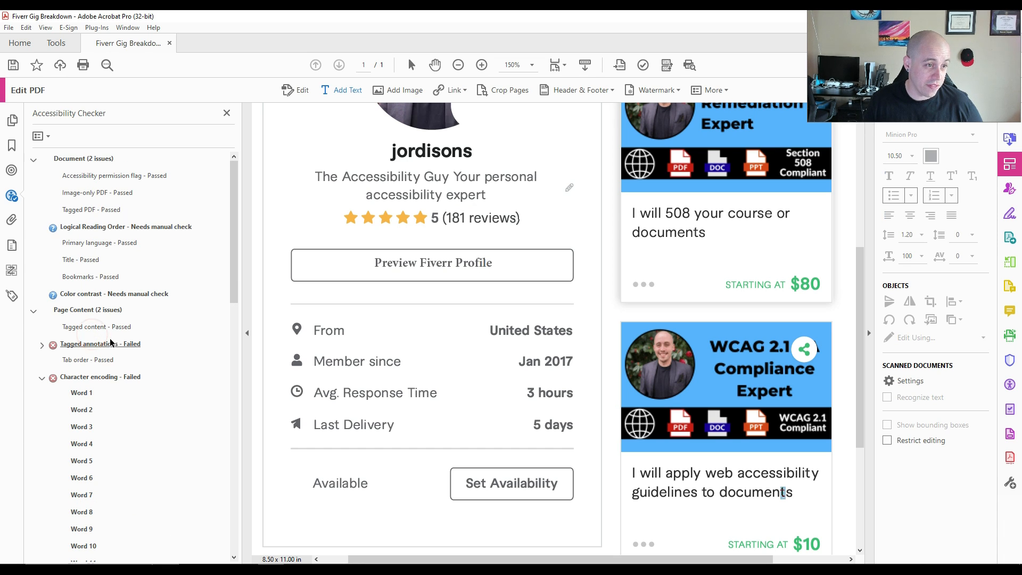
right_click(86, 396)
left_click(133, 437)
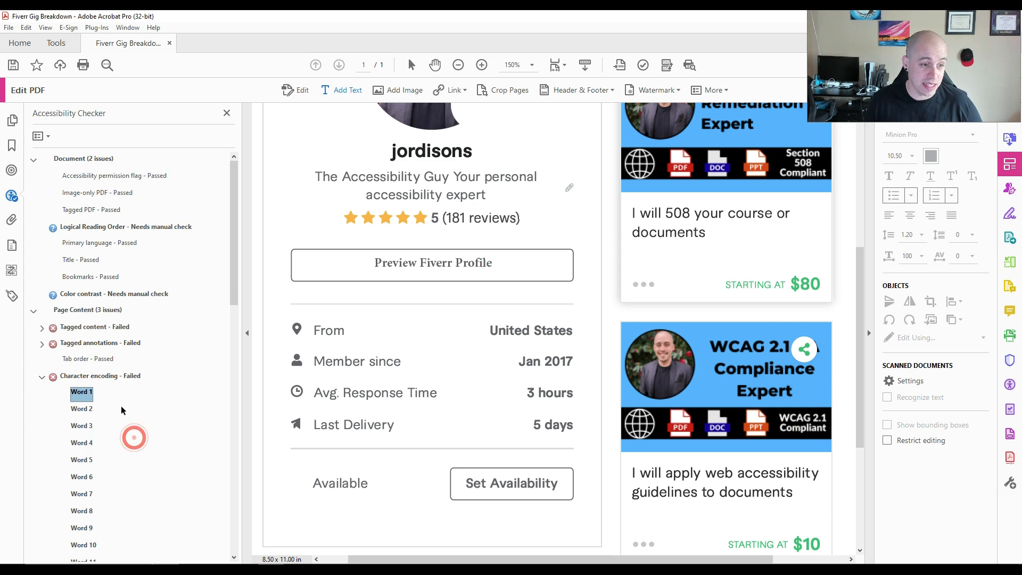
- Highlight Word 34 at the end of the Character encoding list and expand the Tagged content failure
scroll(120, 406, "down", 10)
left_click(83, 436)
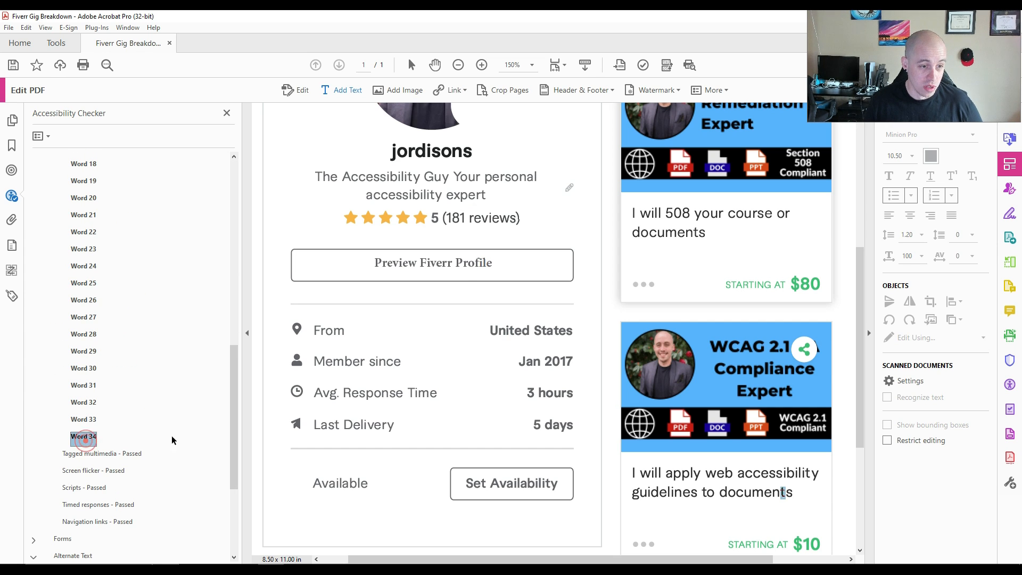
scroll(108, 457, "up", 10)
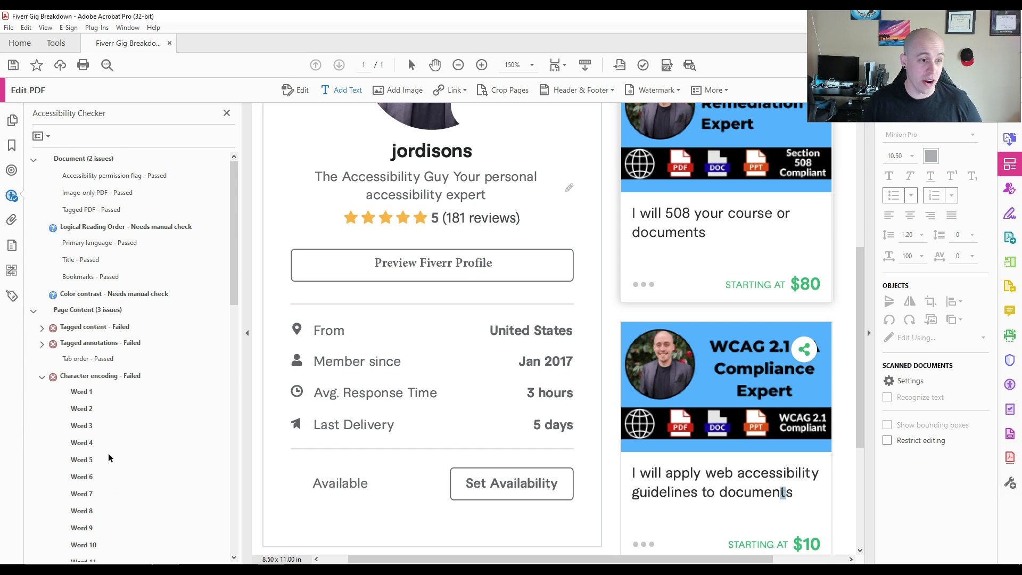
left_click(42, 327)
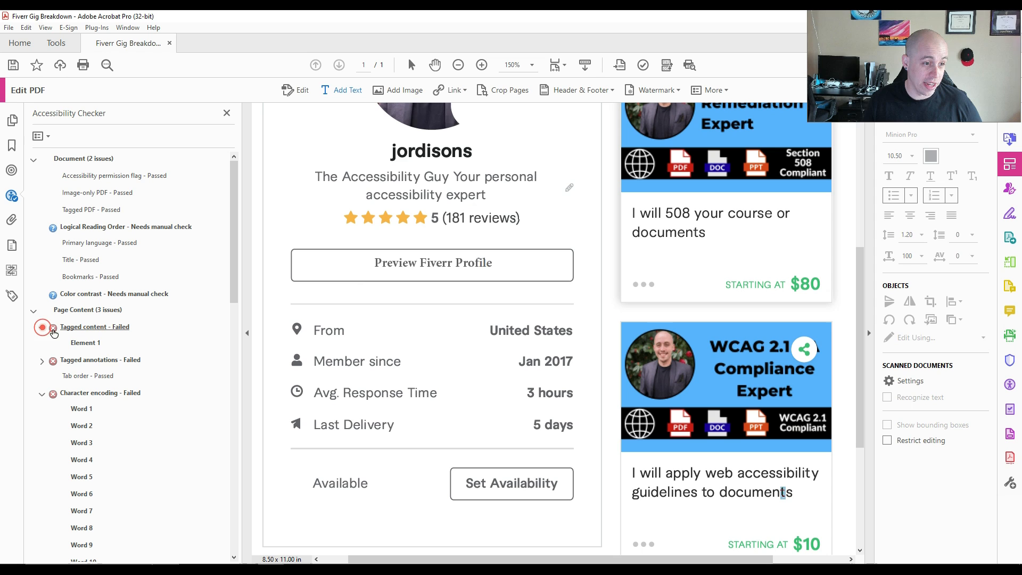
- Expand the Tagged annotations failure and highlight Element 1 of the Tagged content failure on the page
left_click(85, 344)
left_click(42, 361)
left_click(86, 376)
left_click(84, 343)
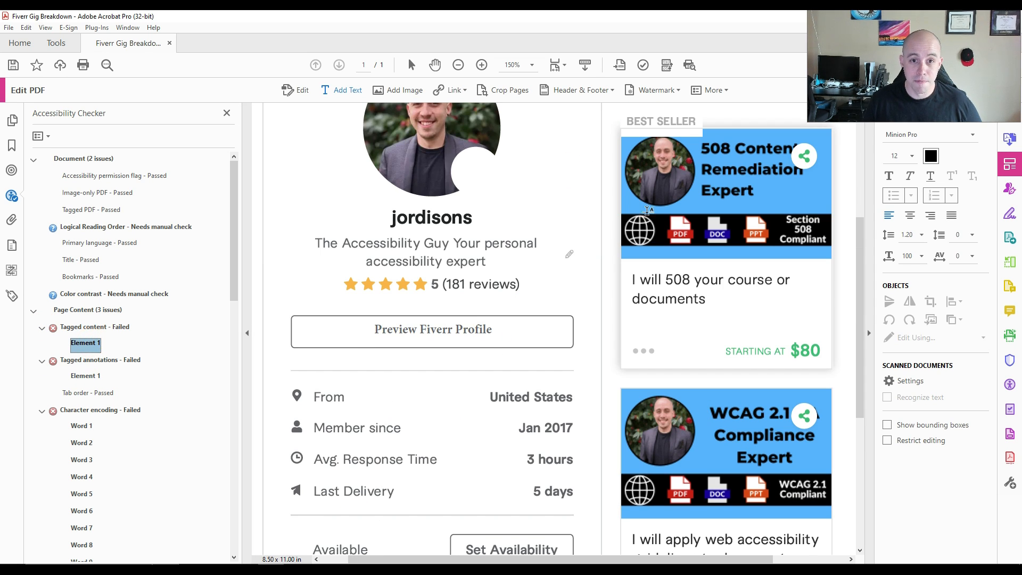
- Add an empty P tag directly after the H1 tag in the page's tag tree
left_click(8, 297)
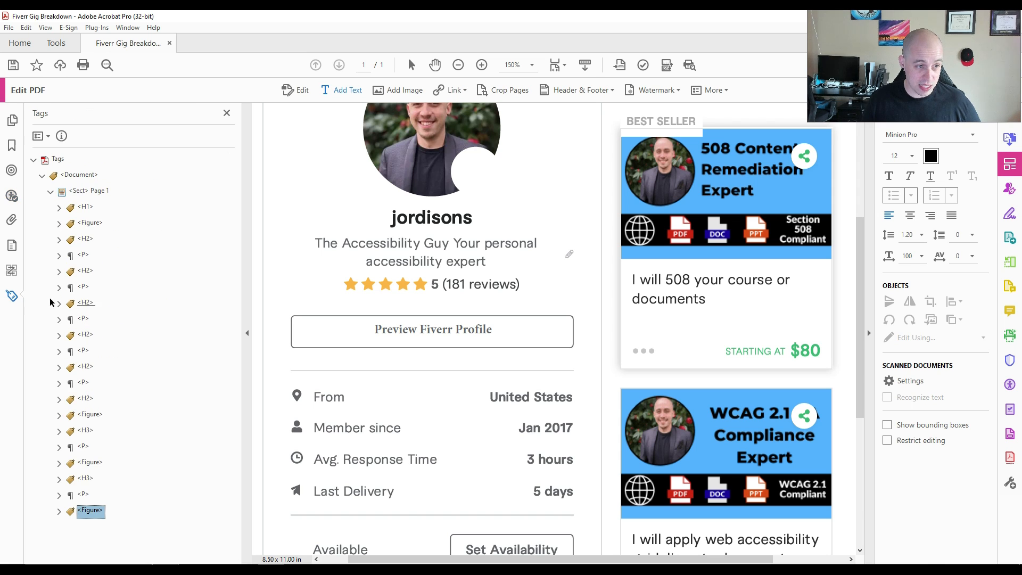
left_click(88, 219)
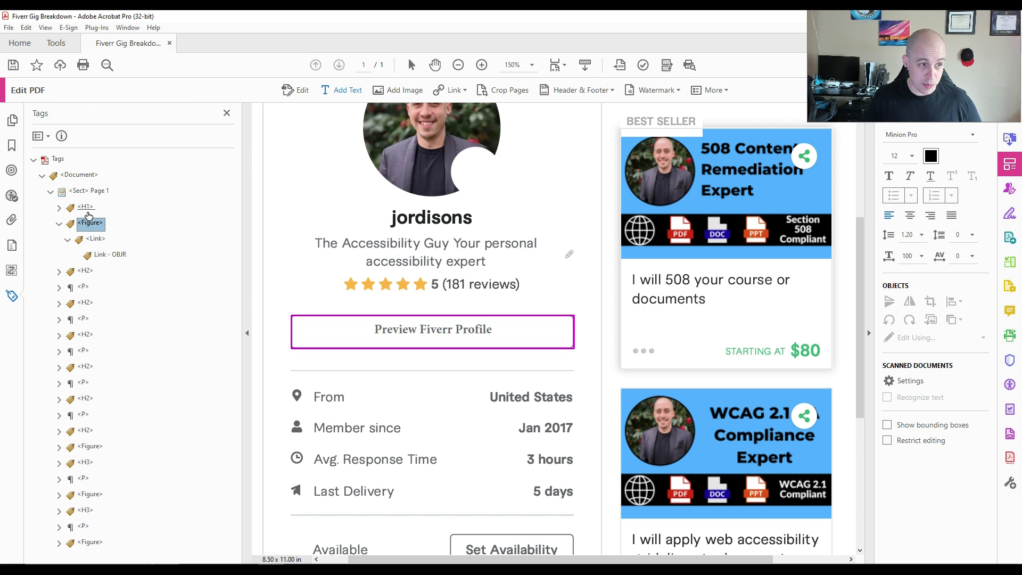
left_click(93, 208)
right_click(92, 208)
left_click(98, 213)
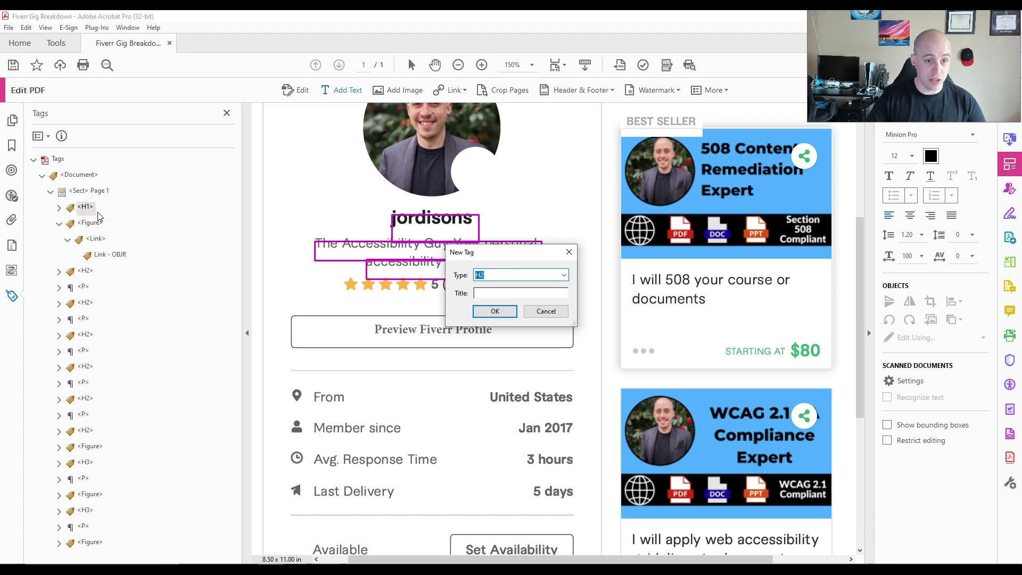
type("P")
key("Return")
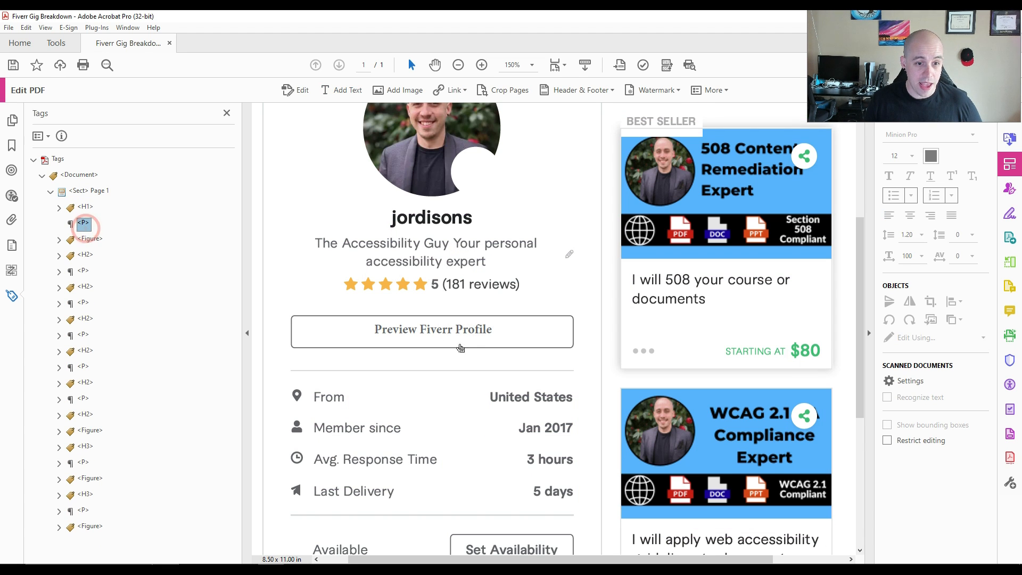
- Tag the "Preview Fiverr Profile" button text inside the empty P tag by creating a tag from the selection, and walk through the following tags
left_click_drag(494, 332, 375, 330)
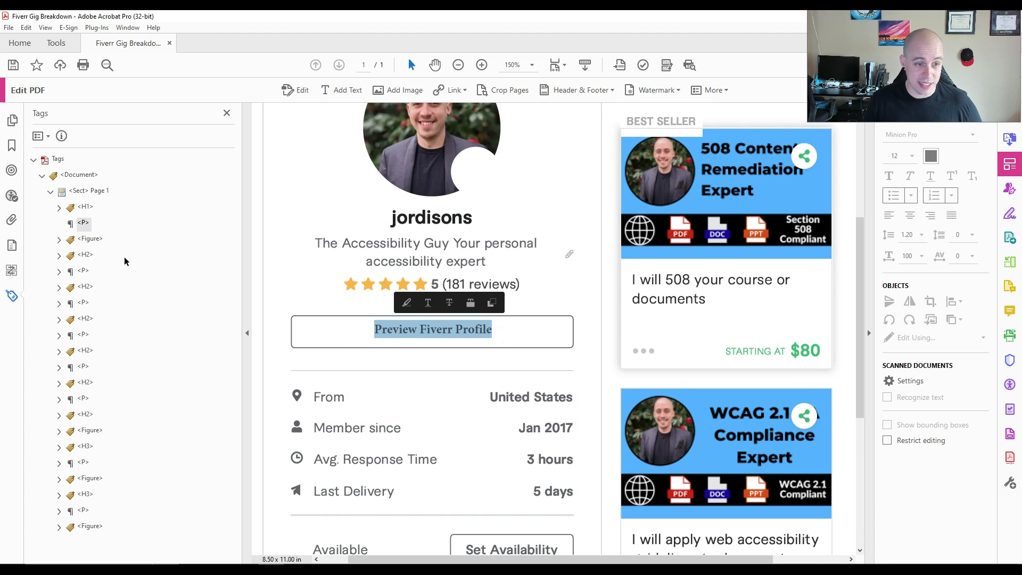
left_click(39, 137)
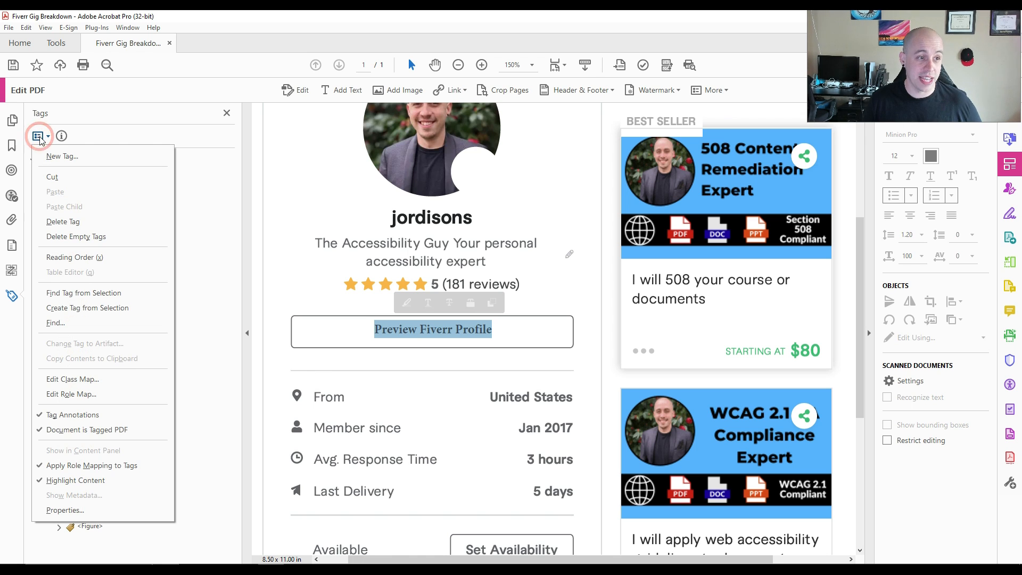
left_click(96, 311)
key("Down")
key("Down")
key("Down")
key("Right")
key("Left")
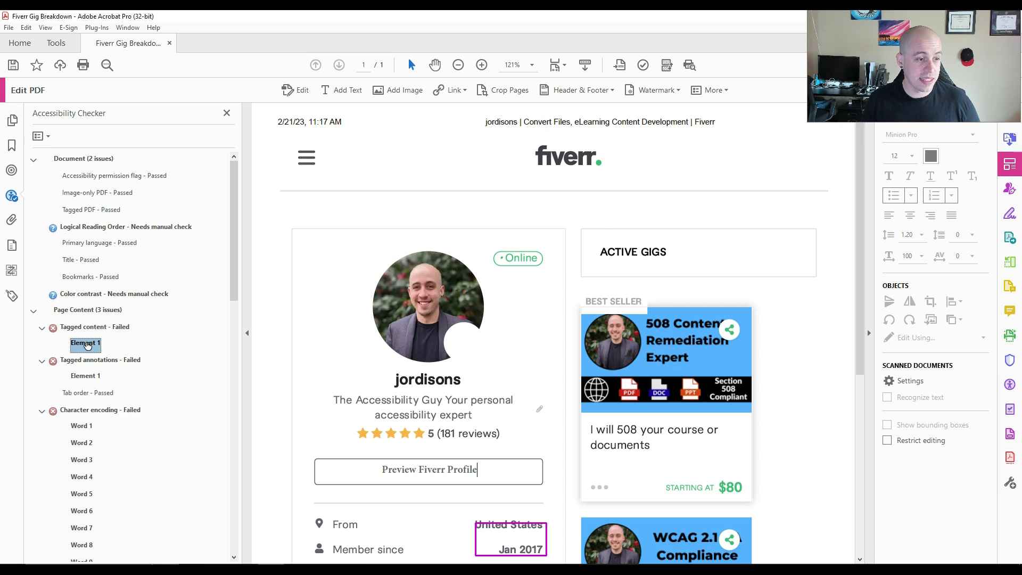
- Rerun the check on the Tagged content element and highlight Element 1 under Tagged annotations
right_click(89, 347)
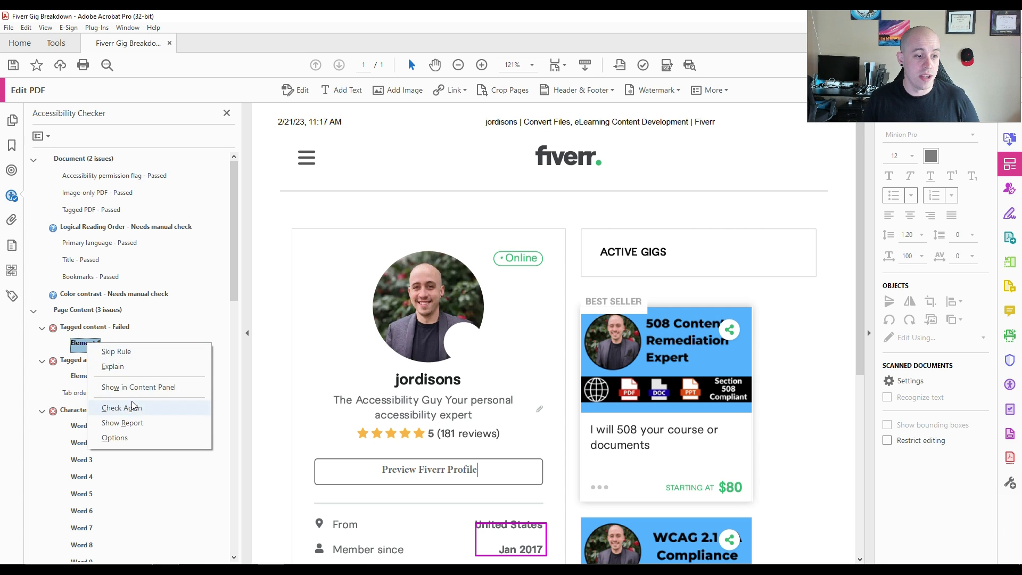
left_click(129, 408)
left_click(89, 360)
scroll(88, 357, "down", 10)
scroll(86, 344, "up", 6)
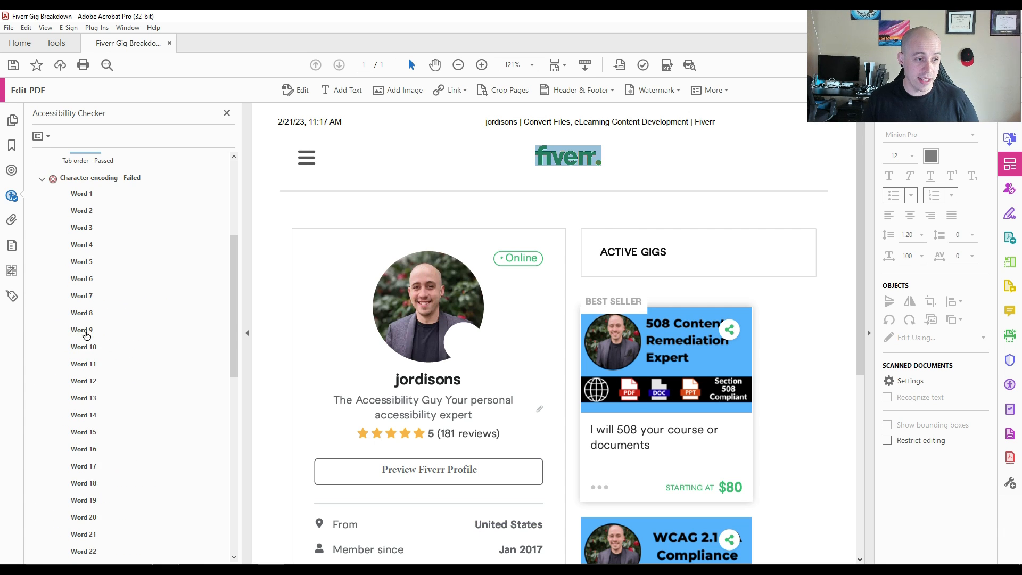
scroll(88, 205, "up", 4)
left_click(90, 360)
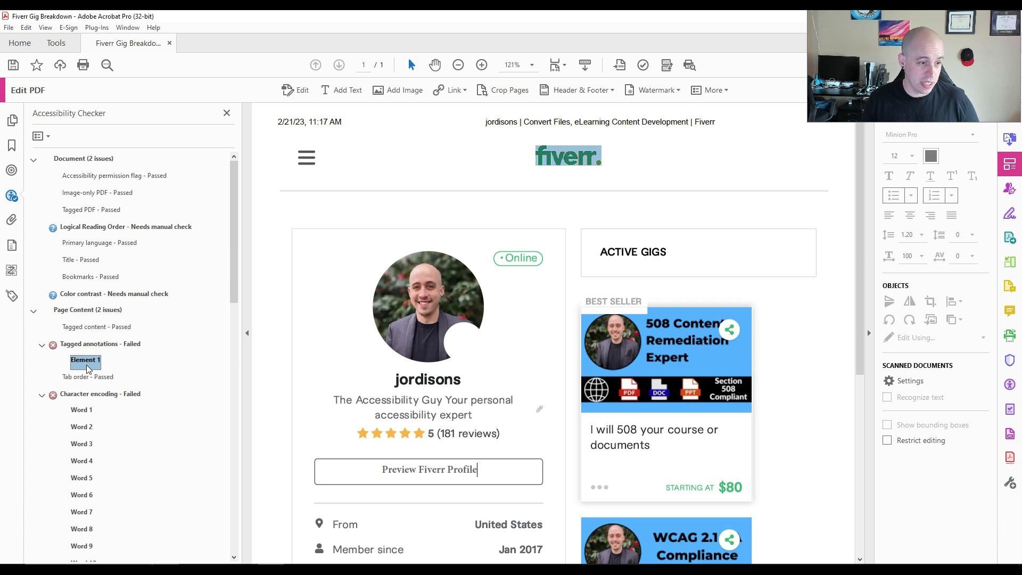
- Locate the failing annotation in the content structure and try to show the Fiverr logo's link in the tag tree
right_click(87, 369)
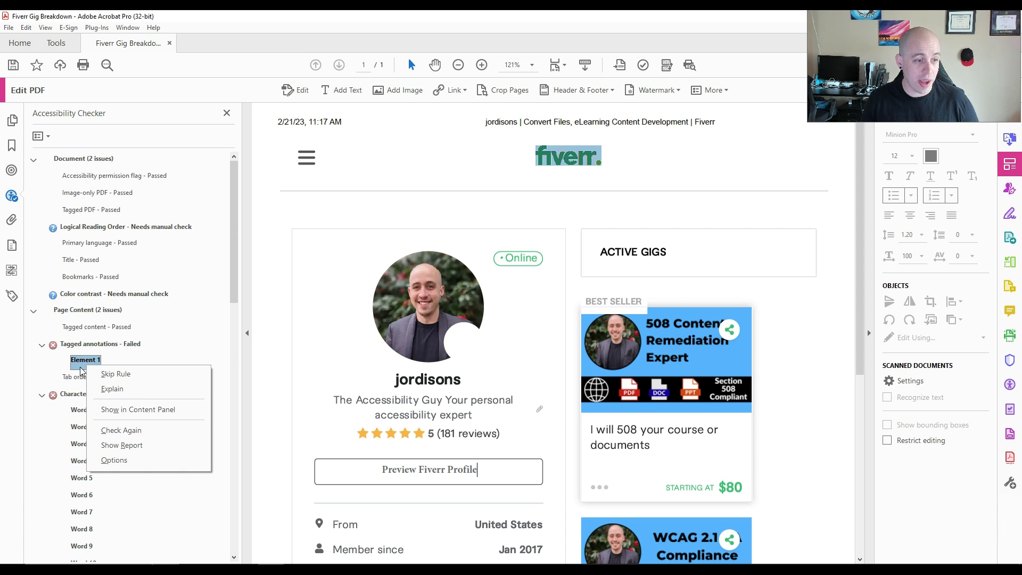
left_click(121, 410)
left_click(83, 207)
left_click(83, 238)
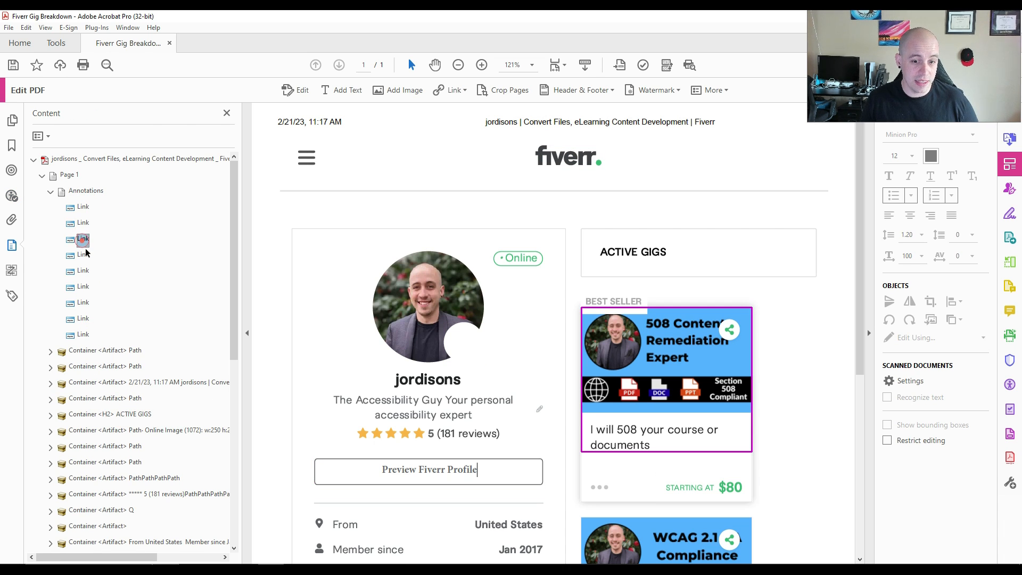
right_click(86, 319)
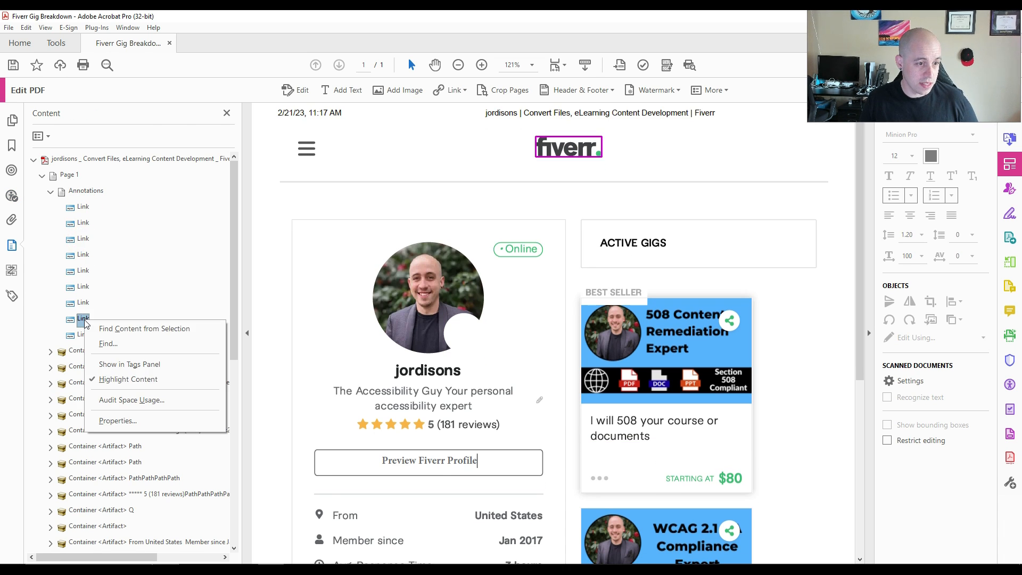
left_click(133, 365)
key("Return")
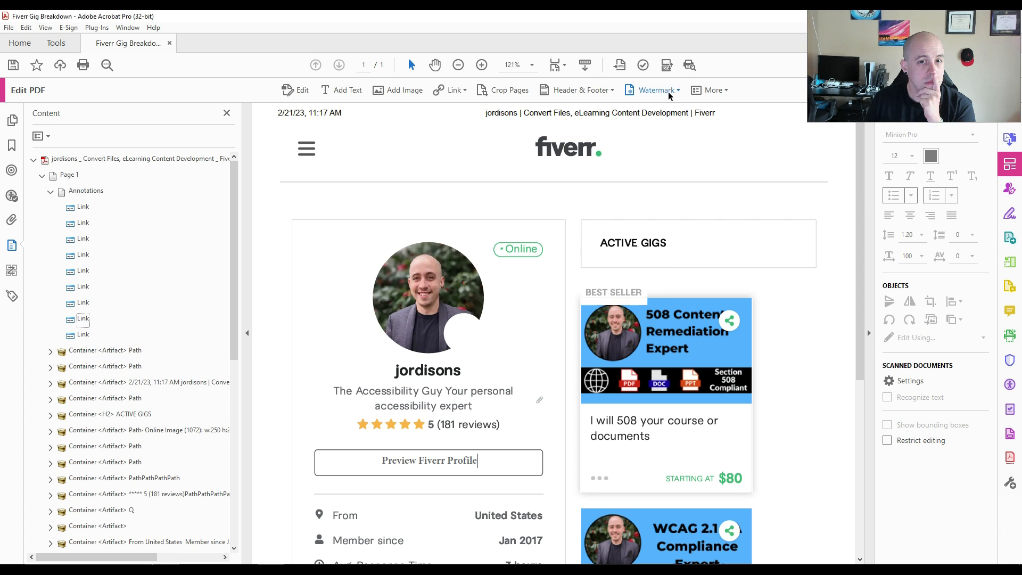
- Mark the Fiverr logo at the head of the page as an artifact with the Reading Order tool
left_click(665, 65)
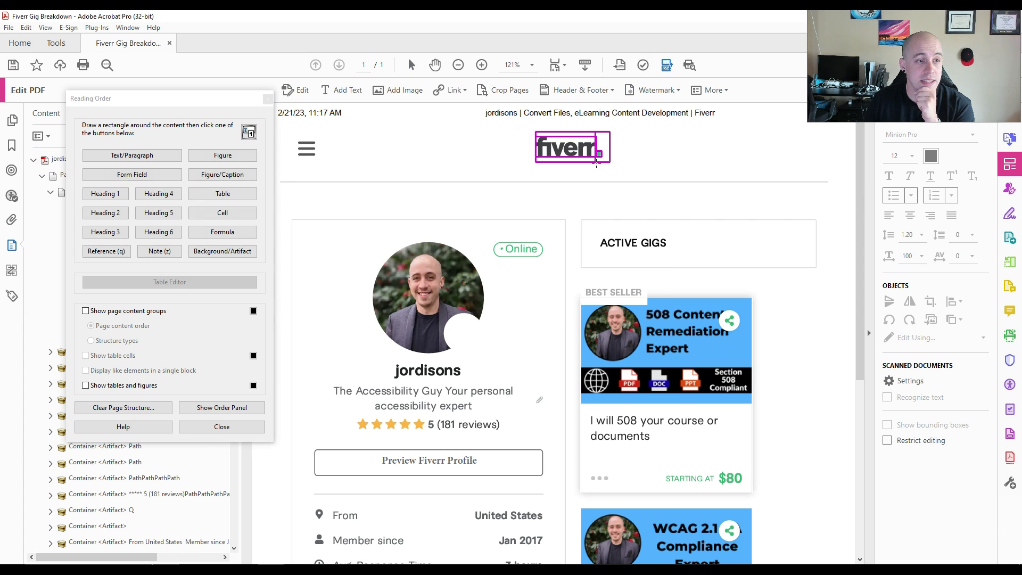
left_click(152, 156)
left_click(246, 424)
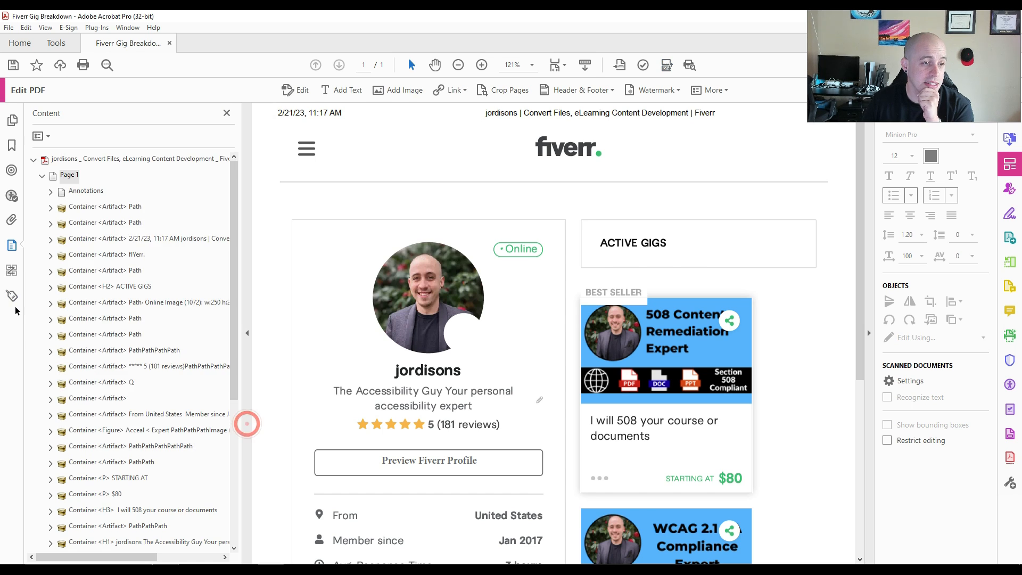
- Add an empty P tag after the last Figure tag at the end of the Page 1 section
left_click(12, 295)
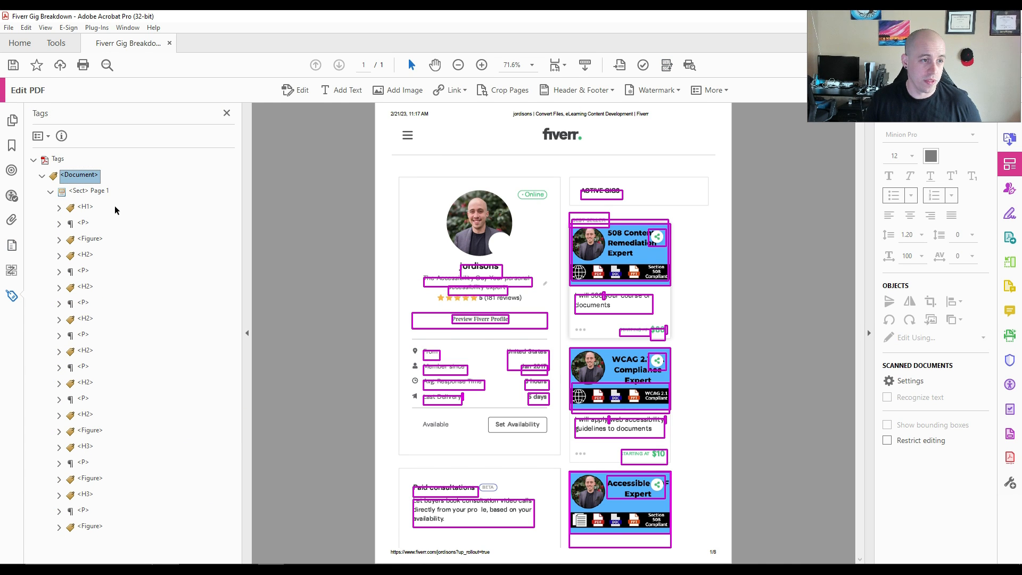
left_click(88, 190)
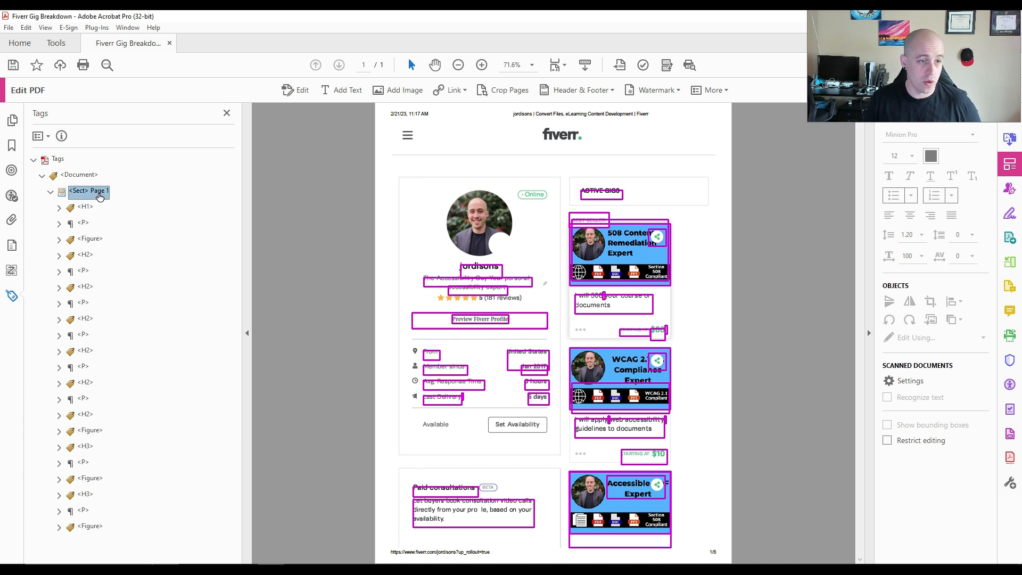
left_click(97, 526)
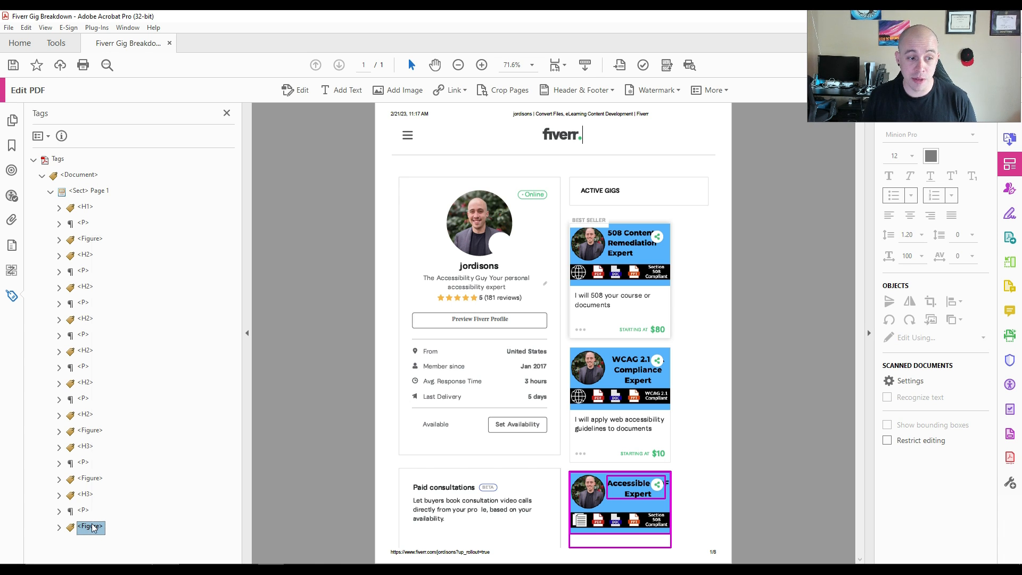
right_click(93, 527)
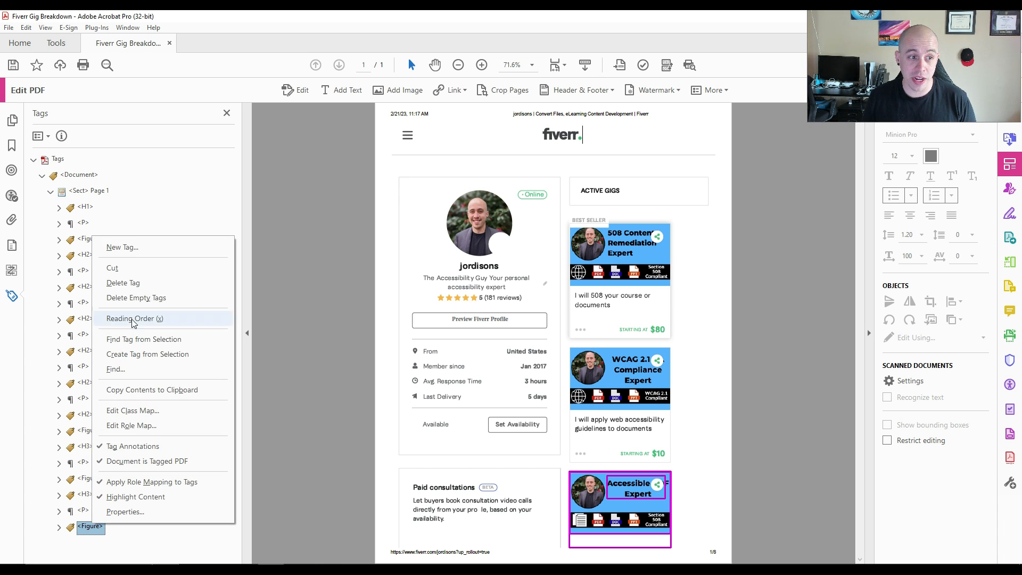
left_click(122, 247)
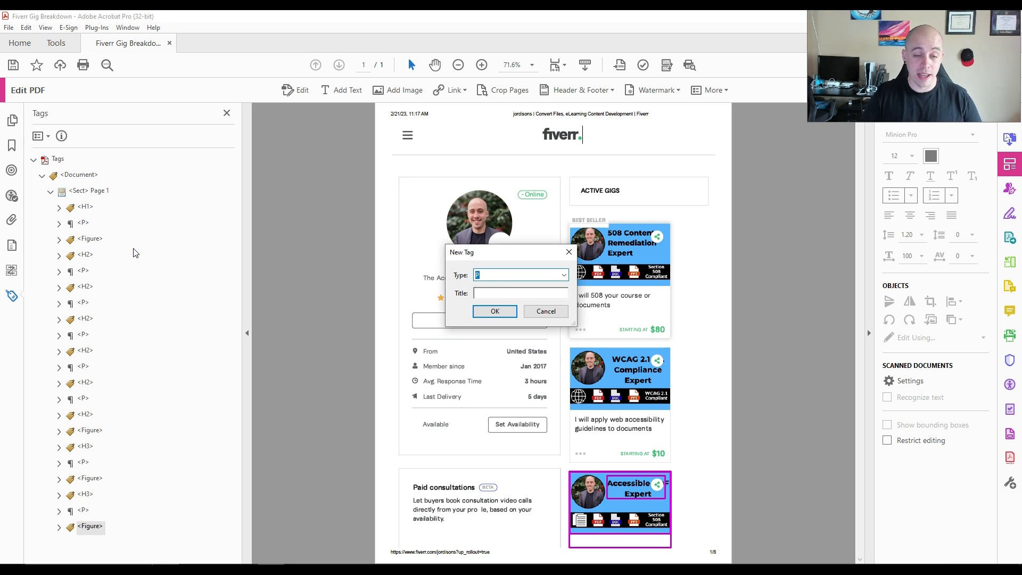
key("Return")
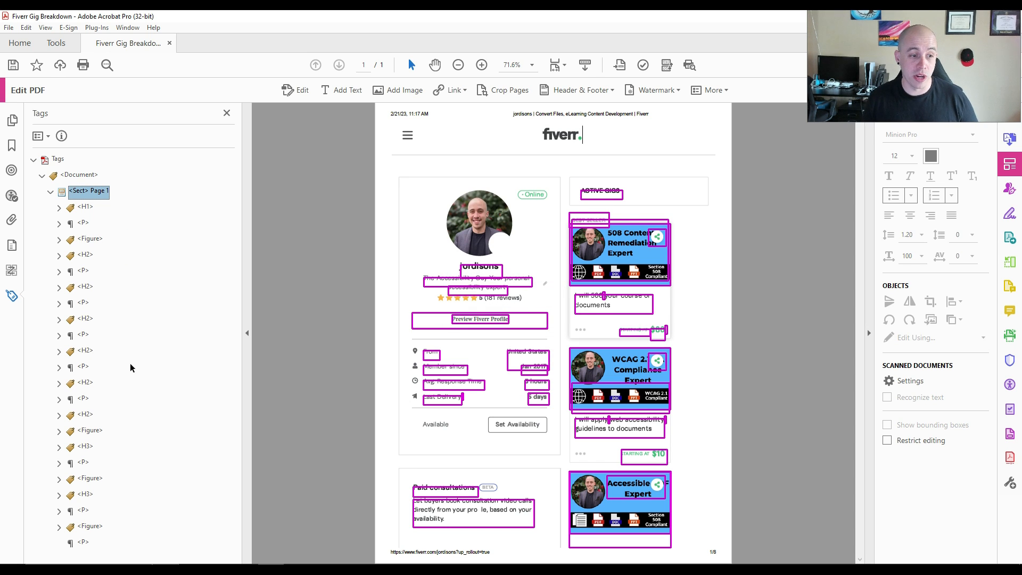
- Find Unmarked Annotations on the page and tag the Fiverr logo's link inside the empty P tag at the end of the tree
left_click(84, 542)
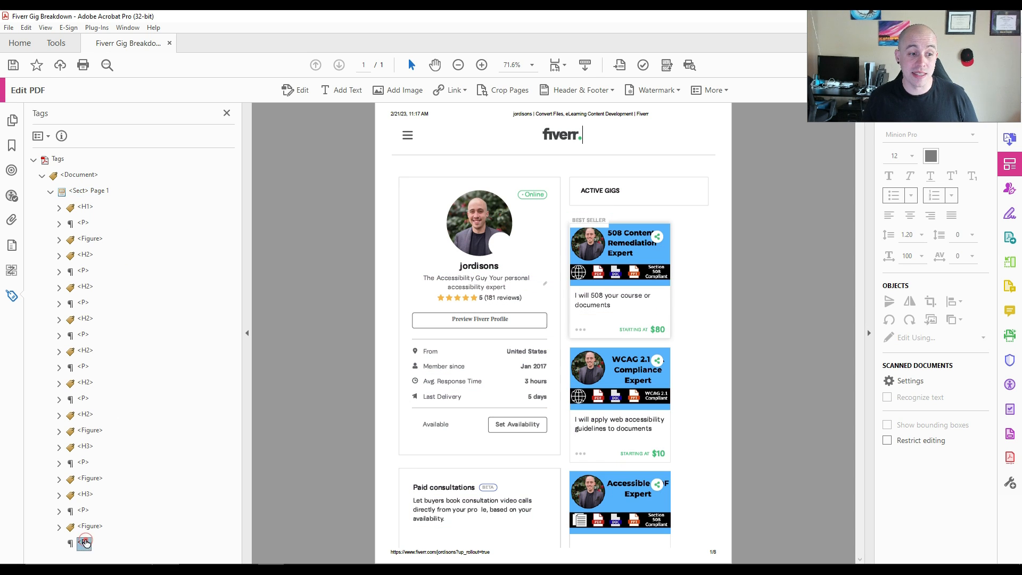
left_click(40, 136)
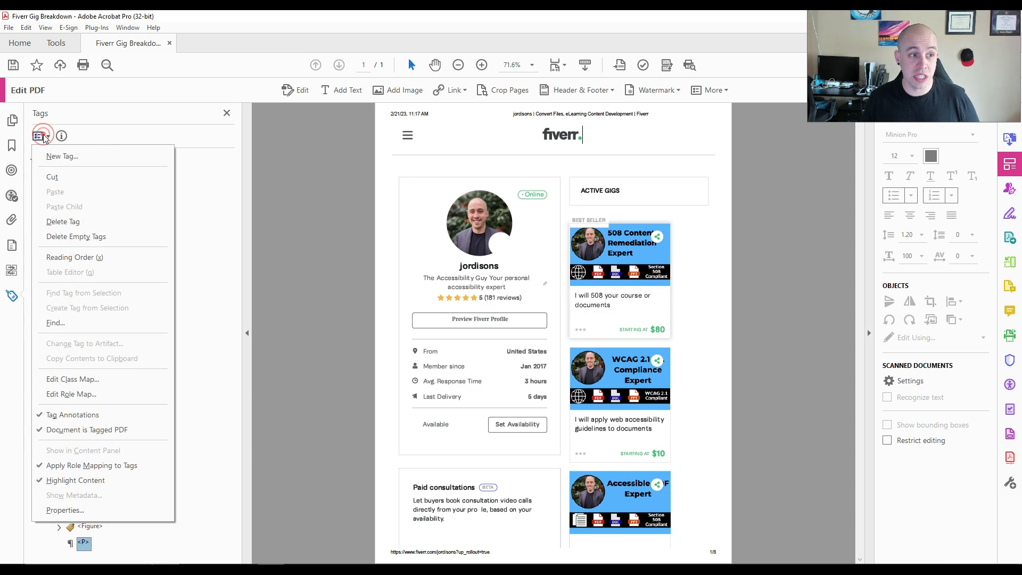
left_click(99, 323)
left_click(598, 258)
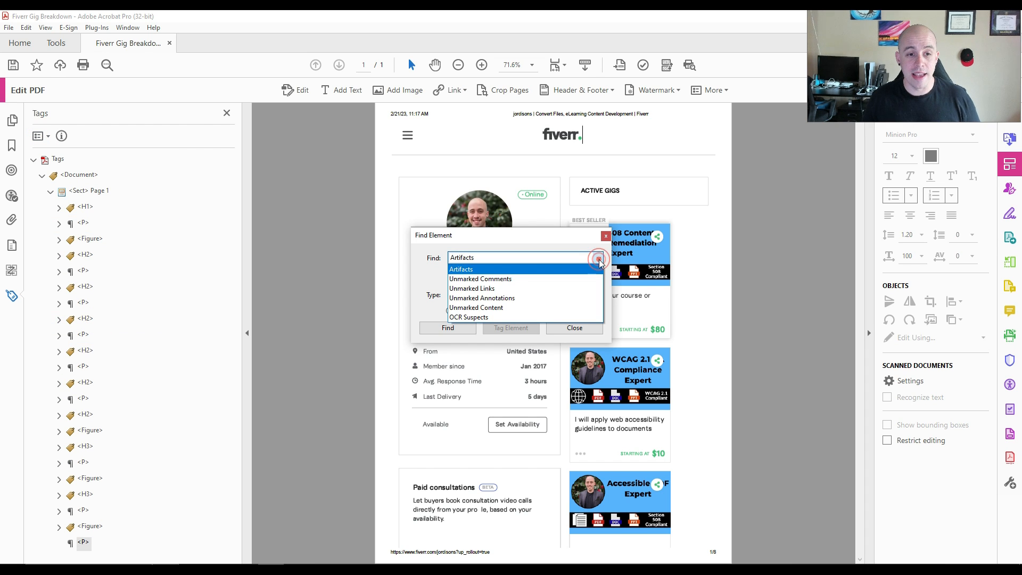
left_click(515, 297)
left_click_drag(491, 238, 314, 184)
left_click(290, 274)
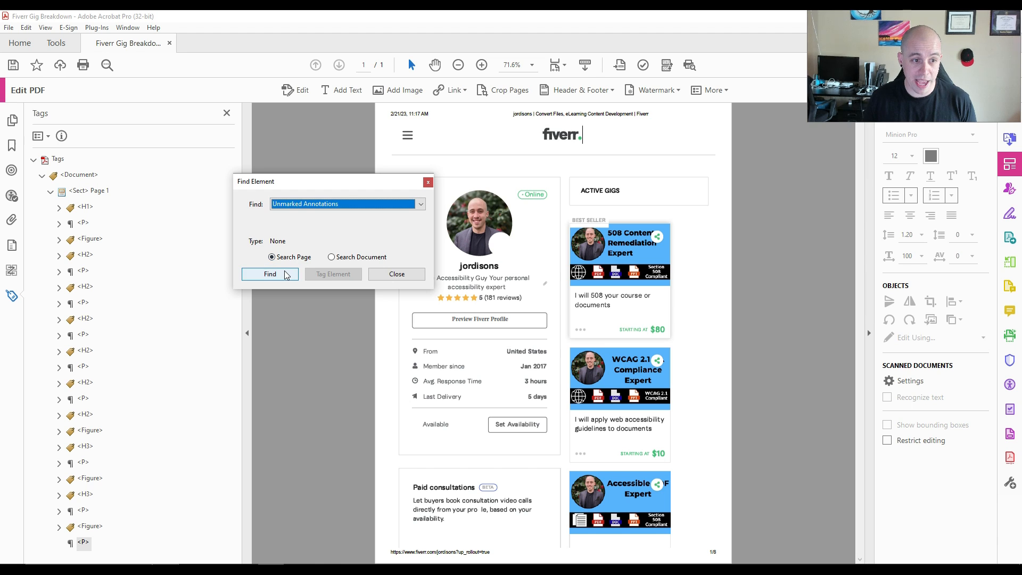
left_click(333, 274)
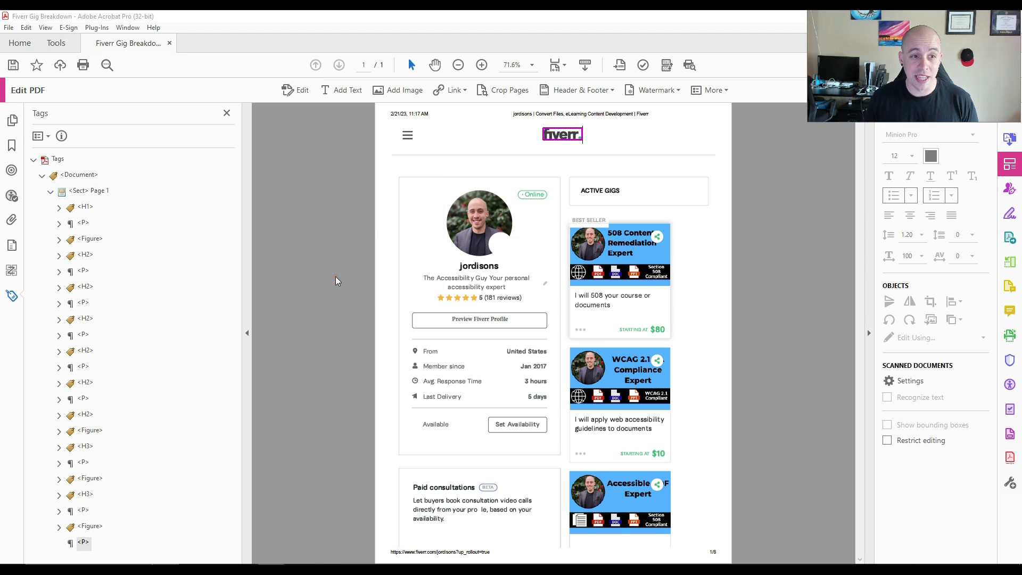
left_click(617, 314)
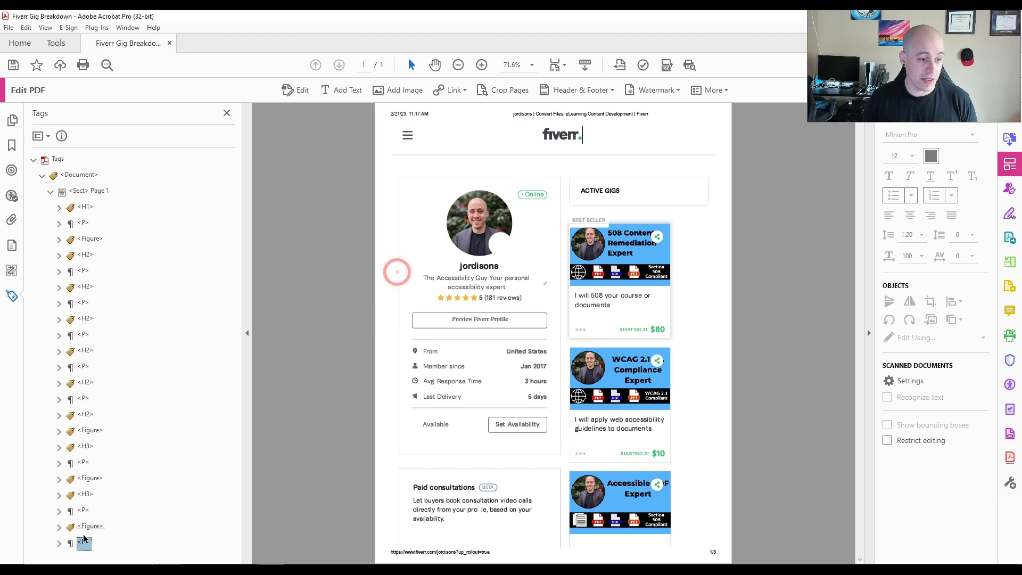
key("Left")
key("Left")
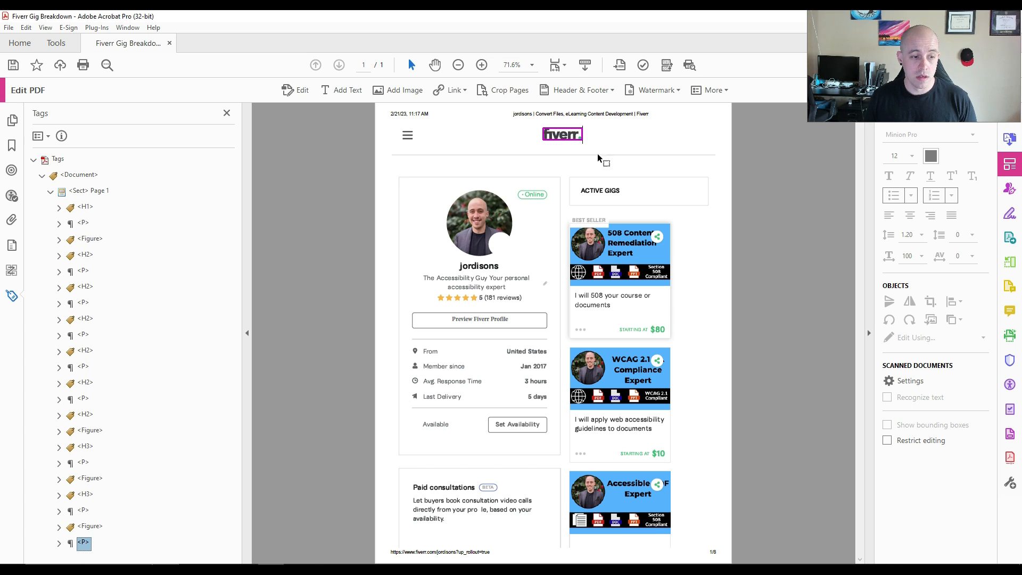
- Rerun the accessibility check on Element 1 of the Tagged annotations failure
left_click(13, 196)
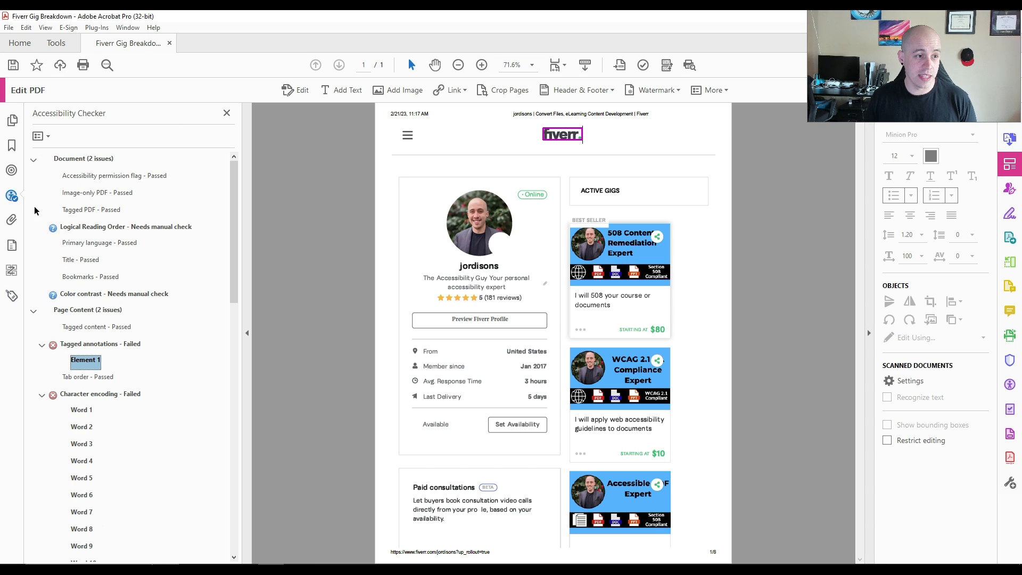
right_click(94, 359)
left_click(127, 426)
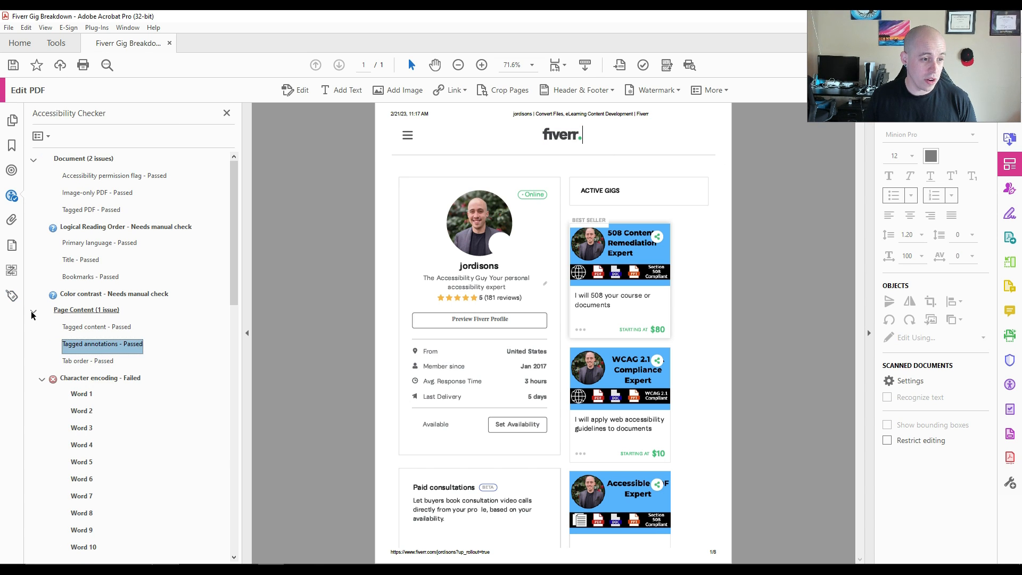
- Review the remaining Page Content issue, highlight Word 1 under Character encoding, and save the PDF
left_click(32, 312)
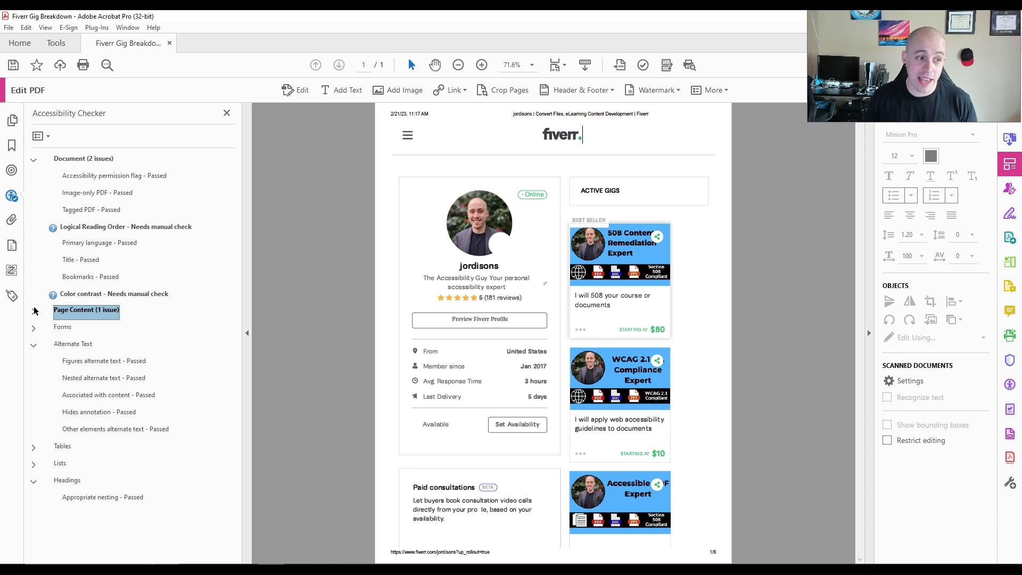
left_click(33, 311)
left_click(75, 379)
left_click(81, 394)
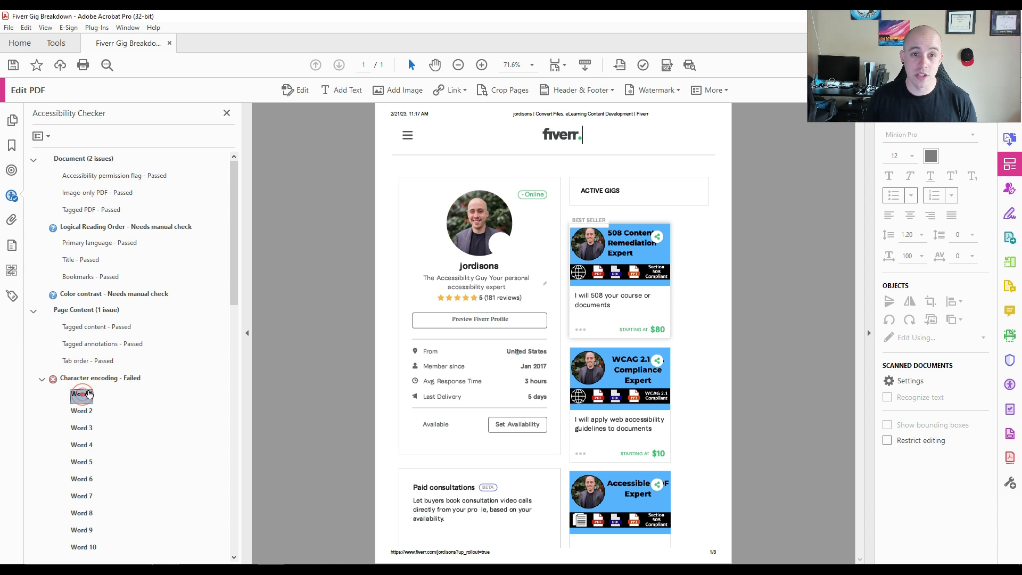
left_click(12, 66)
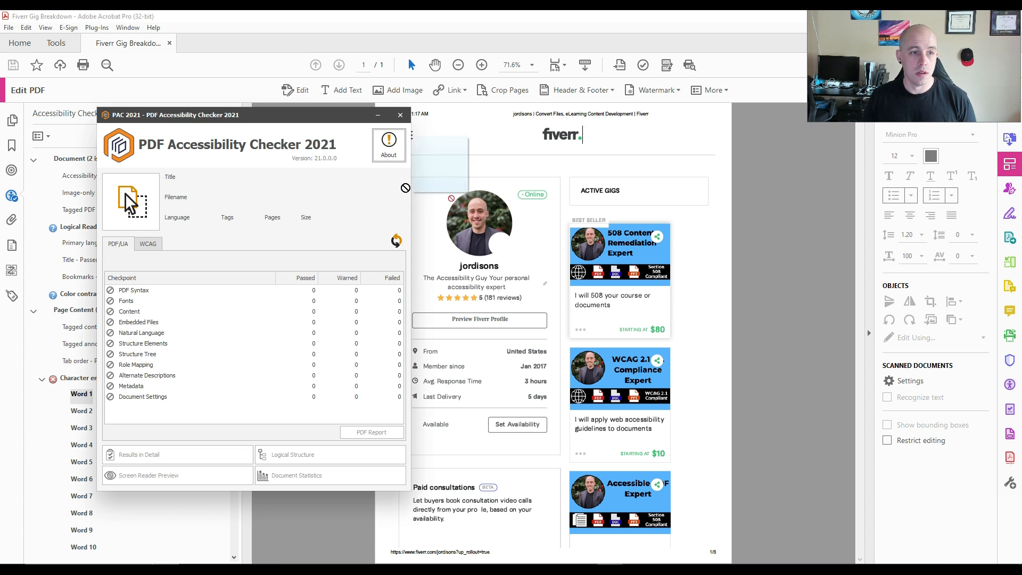
- Load the saved Fiverr PDF into PAC 2021 and view its WCAG check results
left_click_drag(406, 187, 132, 209)
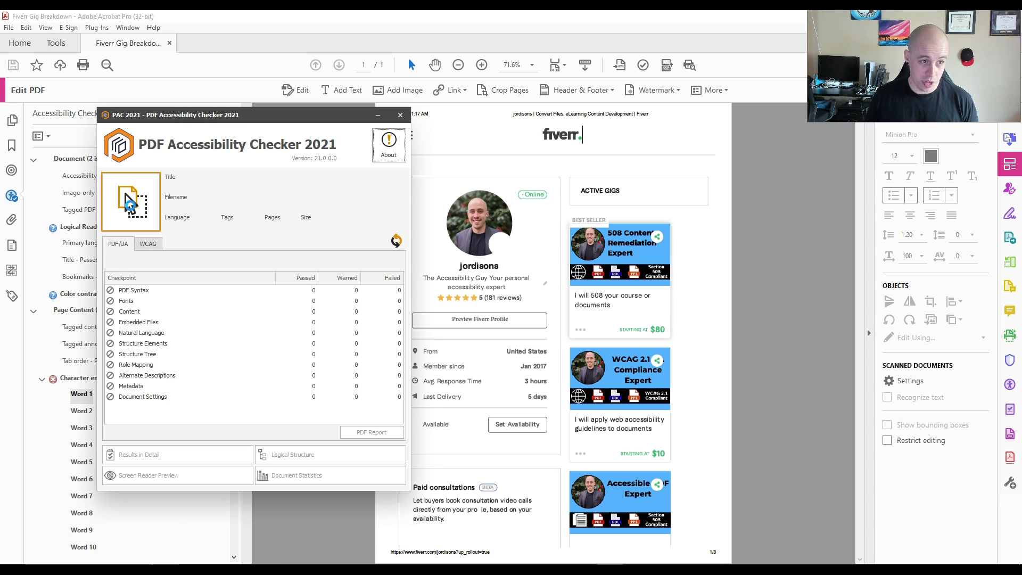
left_click_drag(227, 116, 376, 76)
left_click(297, 204)
left_click(288, 250)
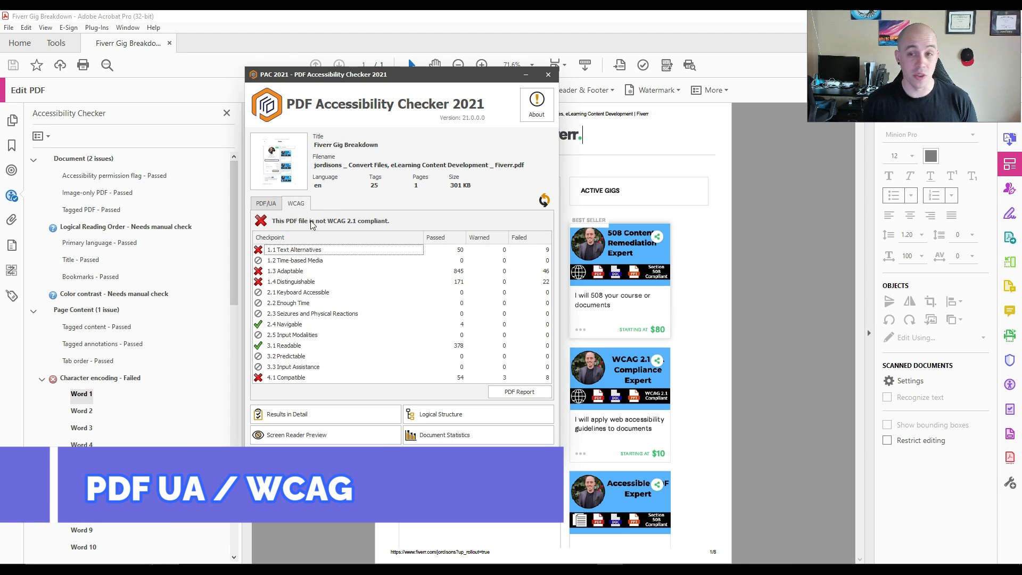
- Examine the detailed PDF/UA report, checking the Fonts, Content, Mapping of characters to Unicode and Logical Structure entries, and close it
left_click(287, 414)
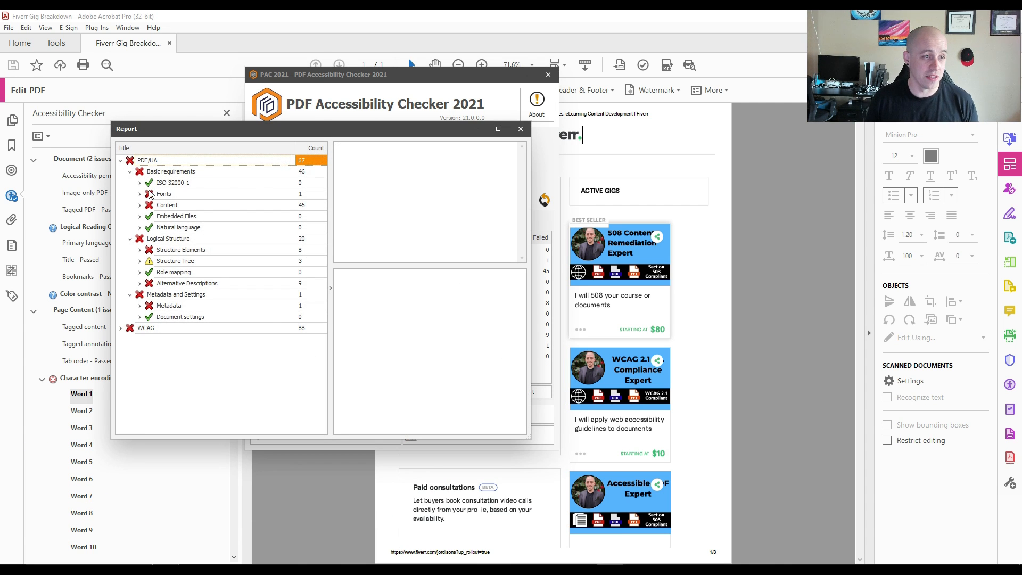
left_click(140, 195)
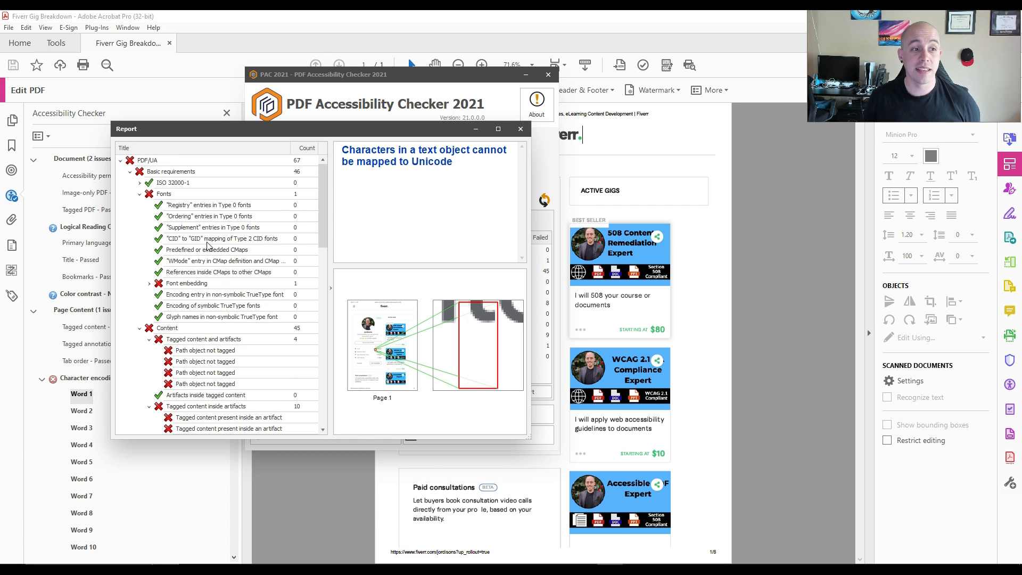
scroll(235, 219, "down", 9)
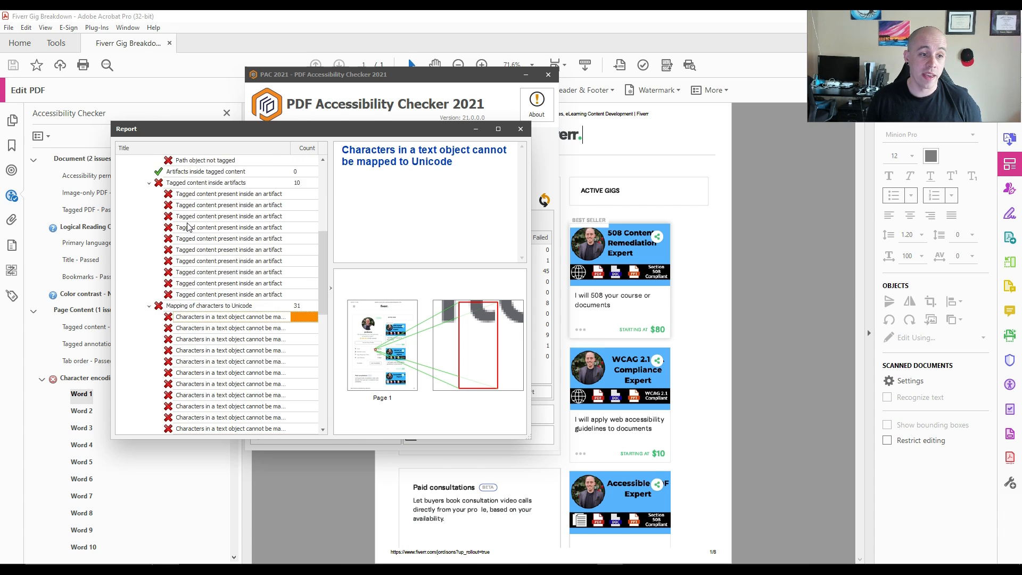
left_click(235, 206)
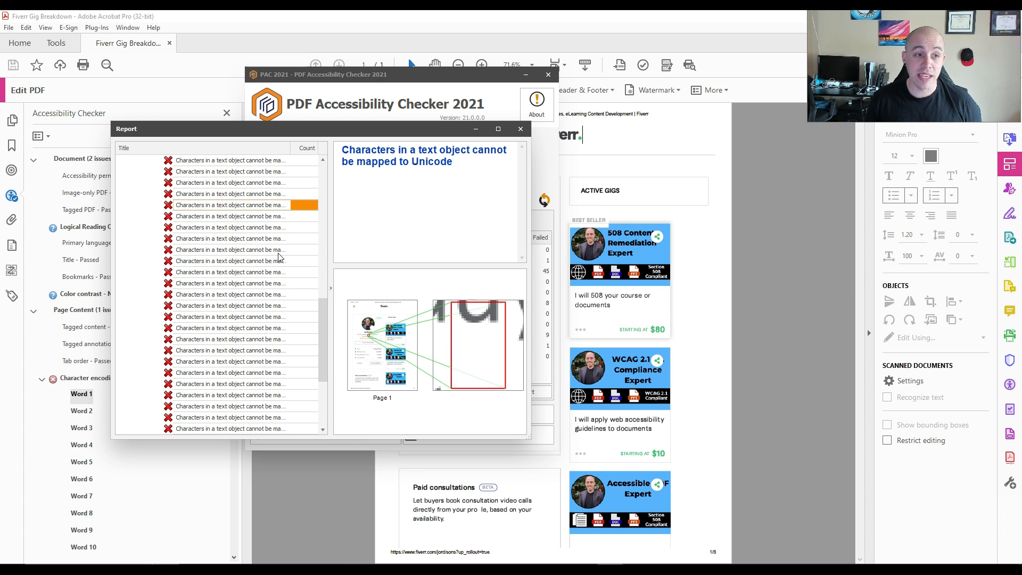
scroll(280, 258, "up", 7)
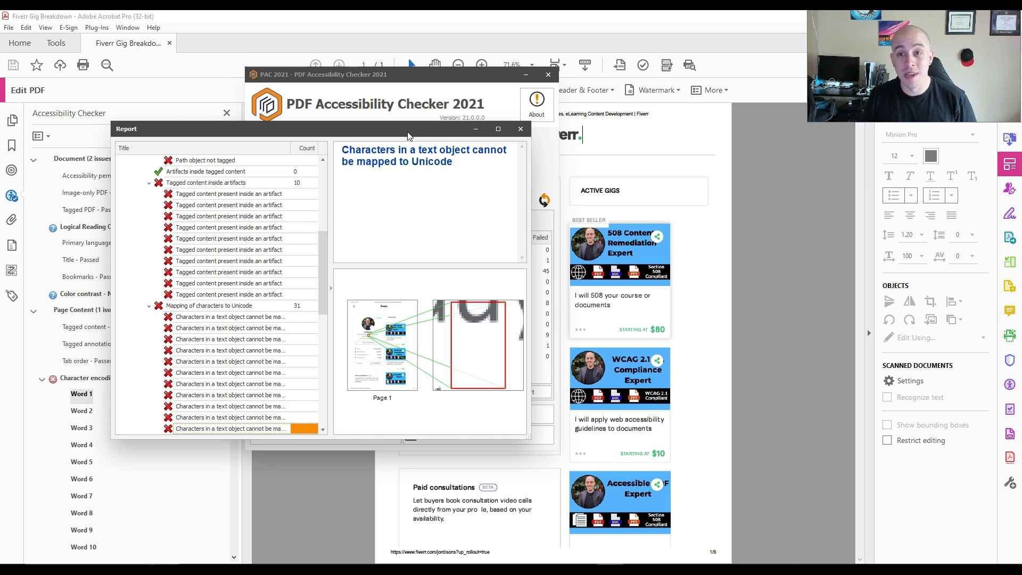
scroll(275, 291, "down", 3)
left_click(236, 272)
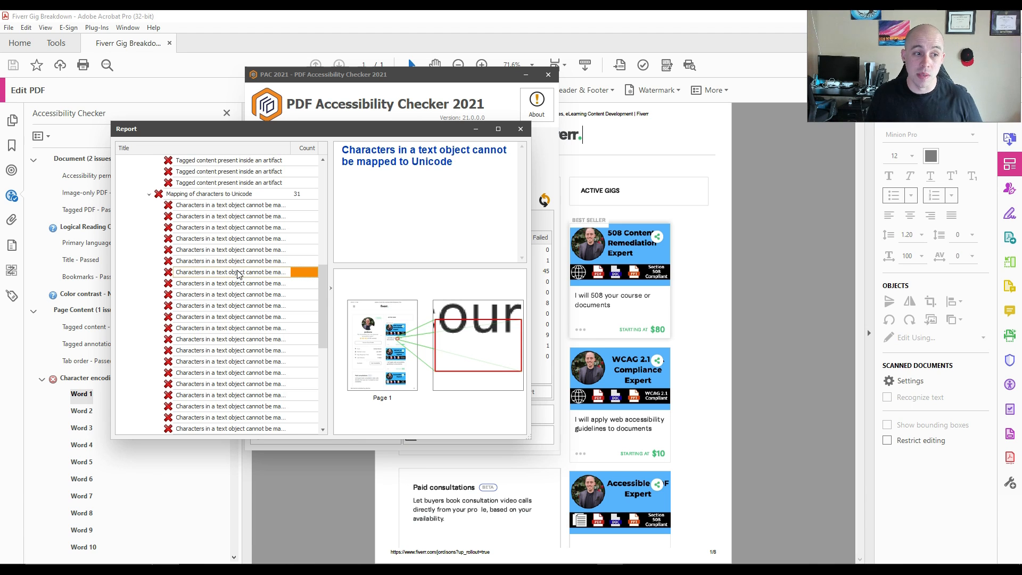
scroll(238, 274, "down", 8)
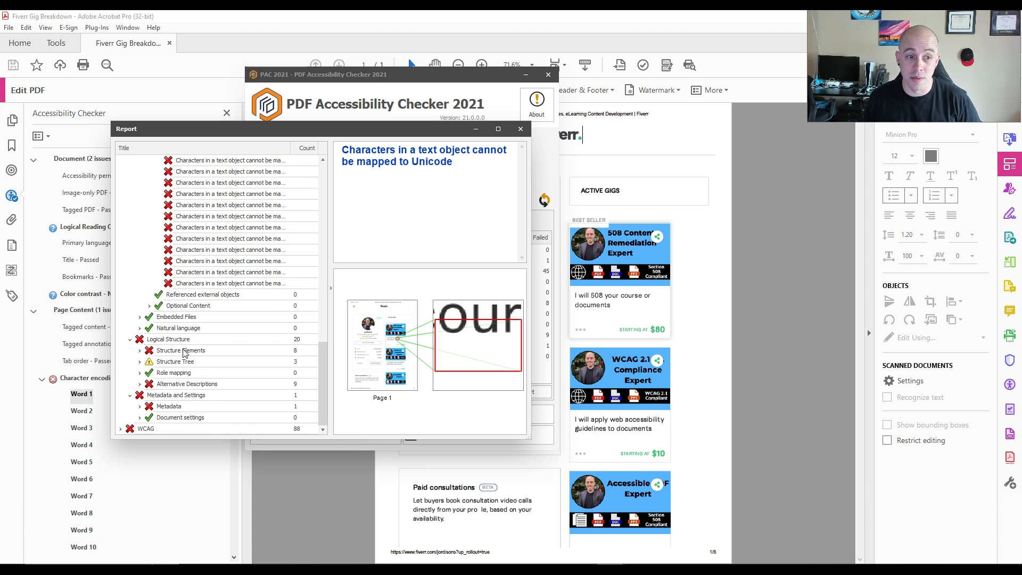
scroll(242, 334, "up", 16)
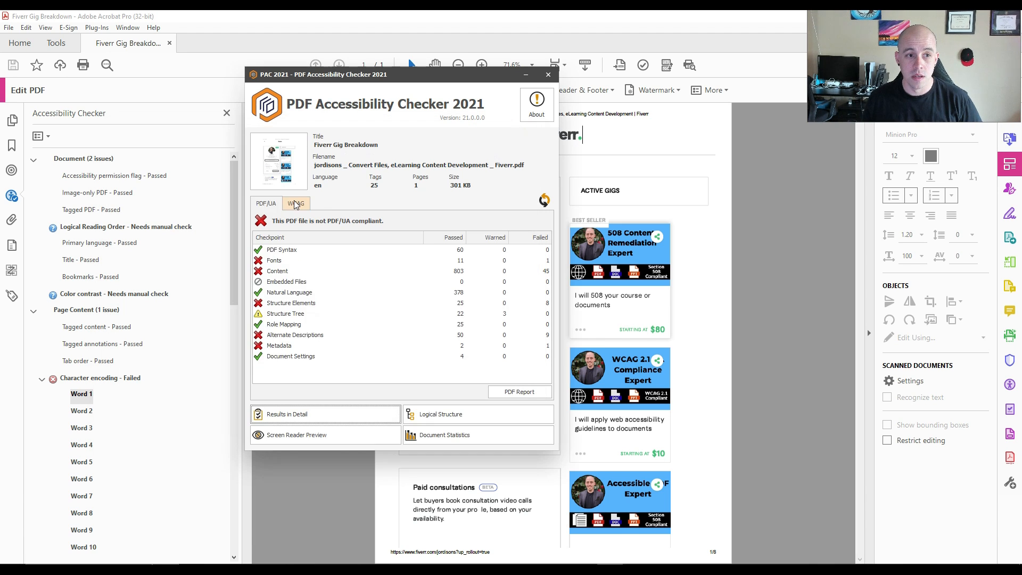
- Review the detailed WCAG results and inspect several failures under the nesting of "Link" annotations inside "Link" structure elements
left_click(296, 204)
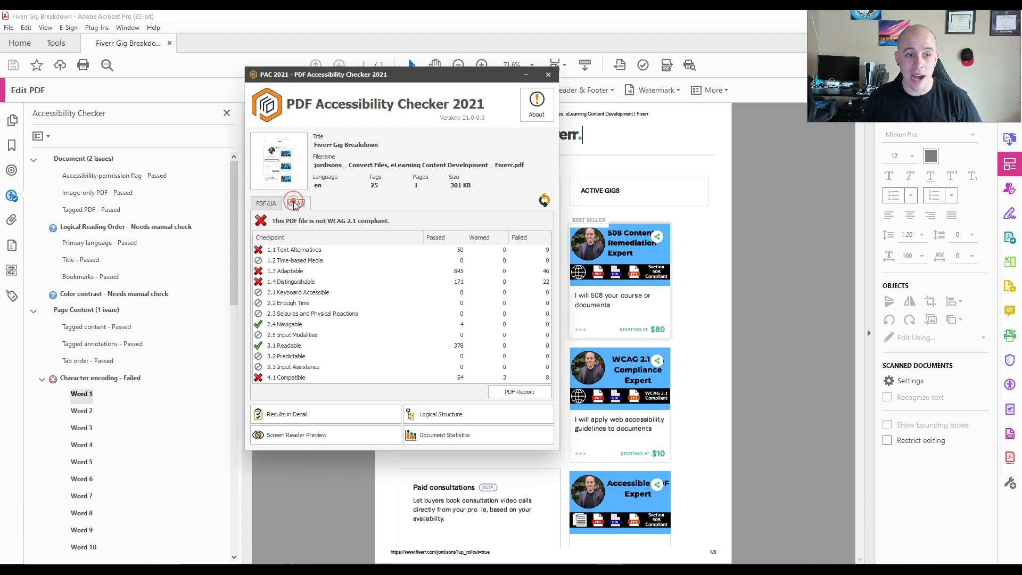
left_click(301, 413)
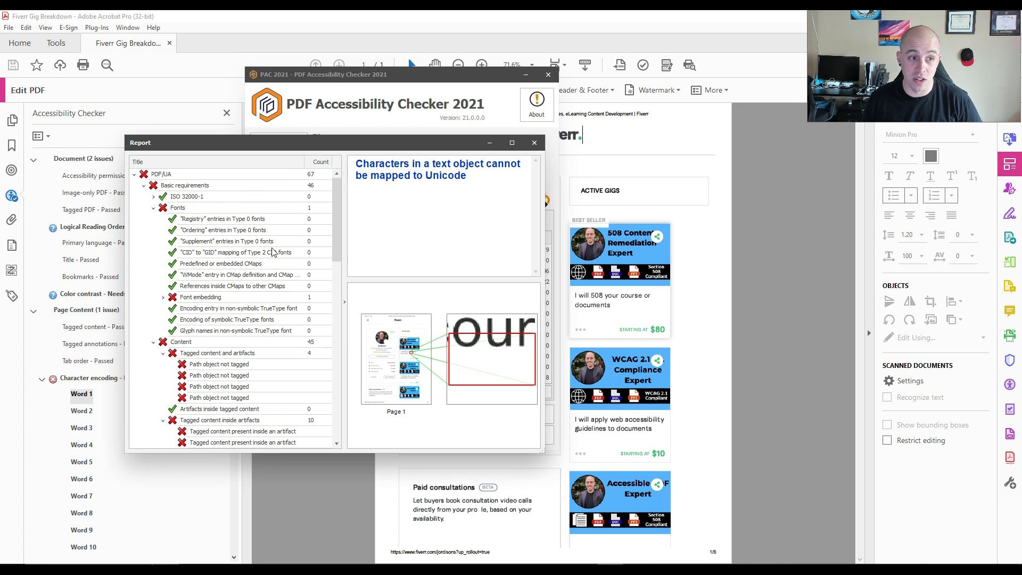
scroll(189, 325, "down", 15)
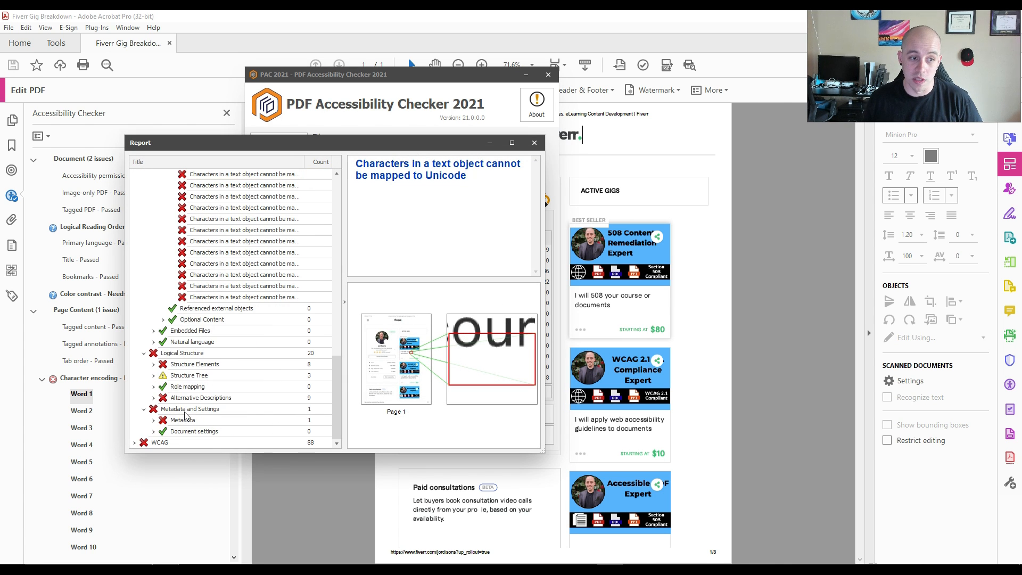
left_click(134, 442)
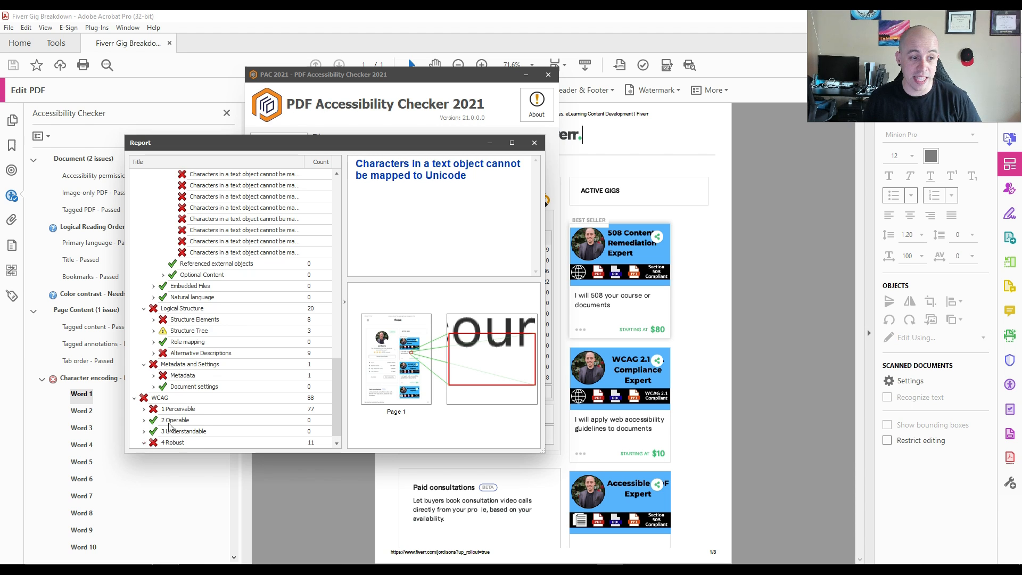
scroll(168, 427, "down", 2)
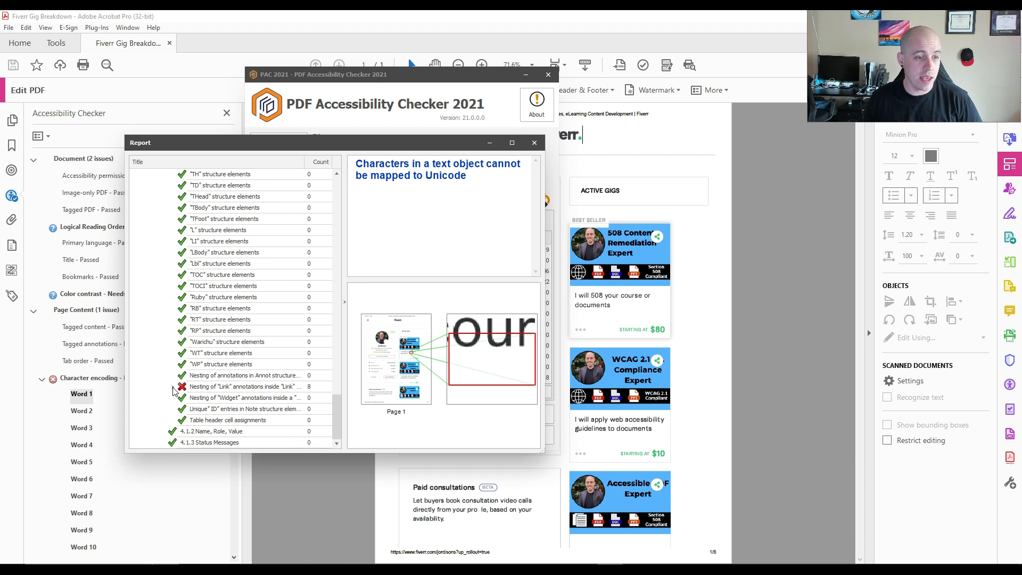
left_click(172, 386)
left_click(243, 397)
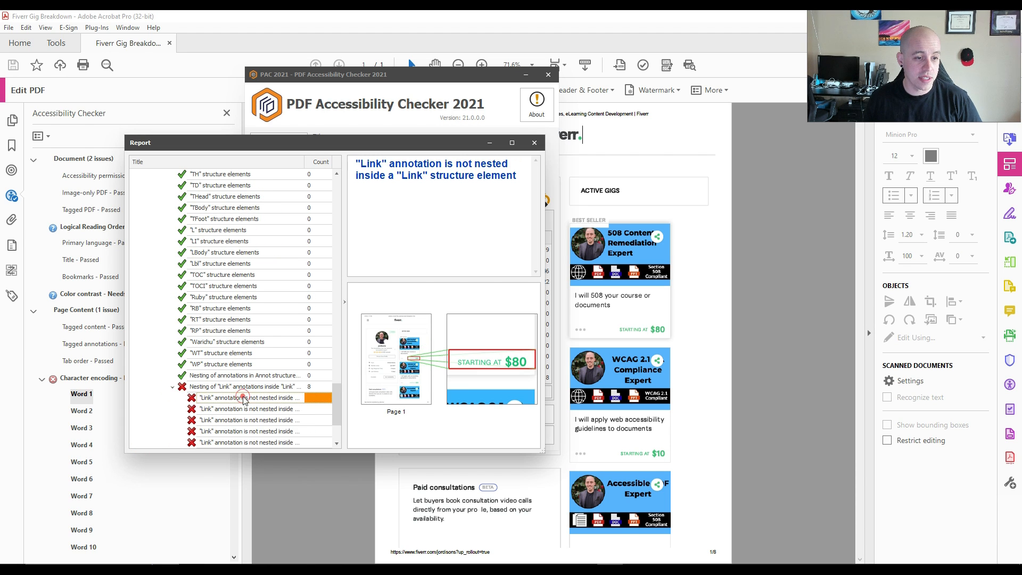
scroll(244, 398, "down", 3)
left_click(277, 297)
left_click(272, 346)
- Look back over the report's Content failures, and close the report and PAC 2021
scroll(272, 347, "up", 20)
scroll(262, 292, "up", 6)
scroll(260, 291, "down", 4)
scroll(251, 283, "up", 2)
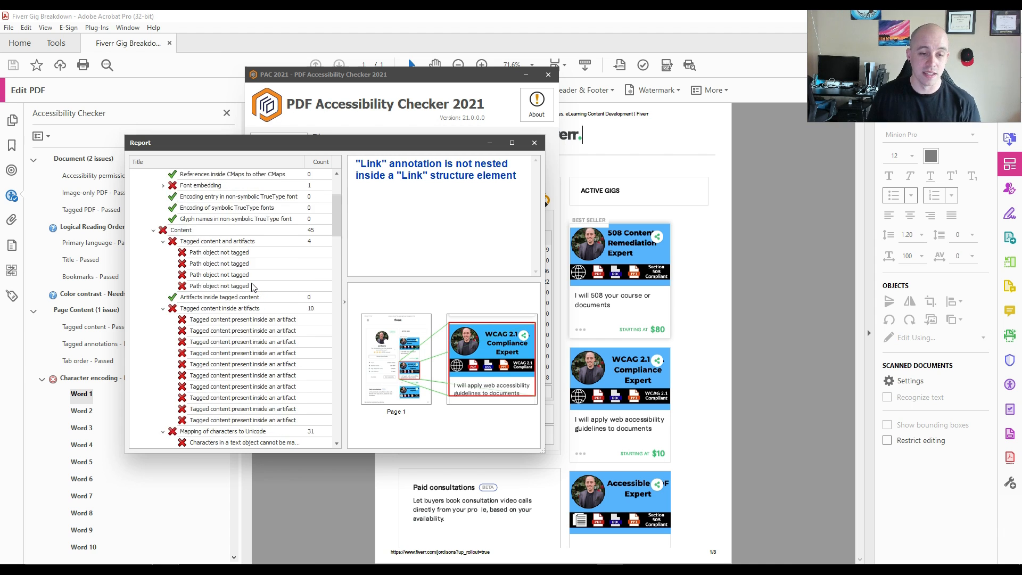
scroll(252, 286, "up", 3)
left_click(534, 142)
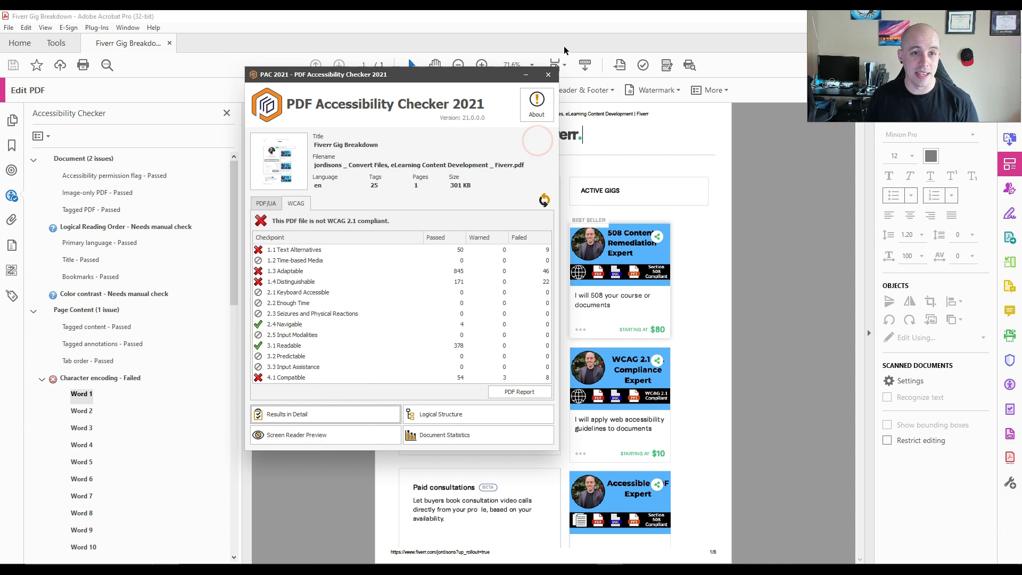
left_click(549, 73)
left_click(617, 139)
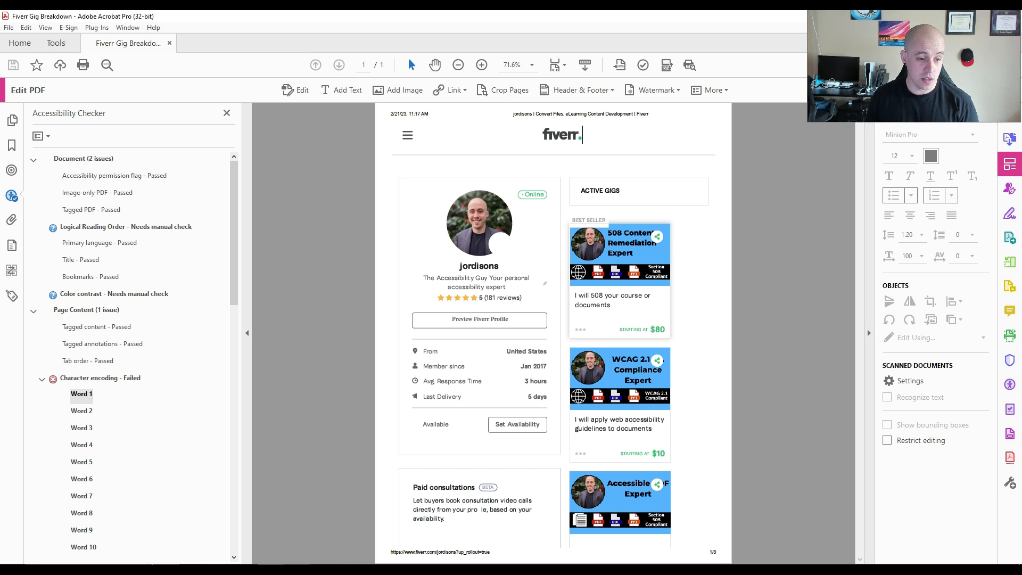
- Launch ABBYY FineReader PDF and dismiss its product rating prompt
left_click(101, 569)
type("abb")
key("Return")
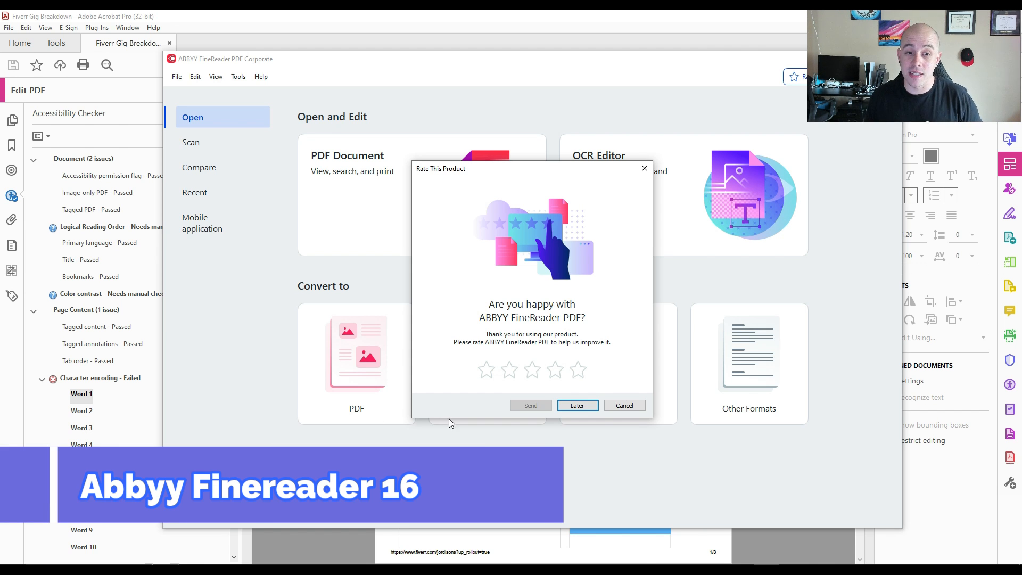
left_click(637, 409)
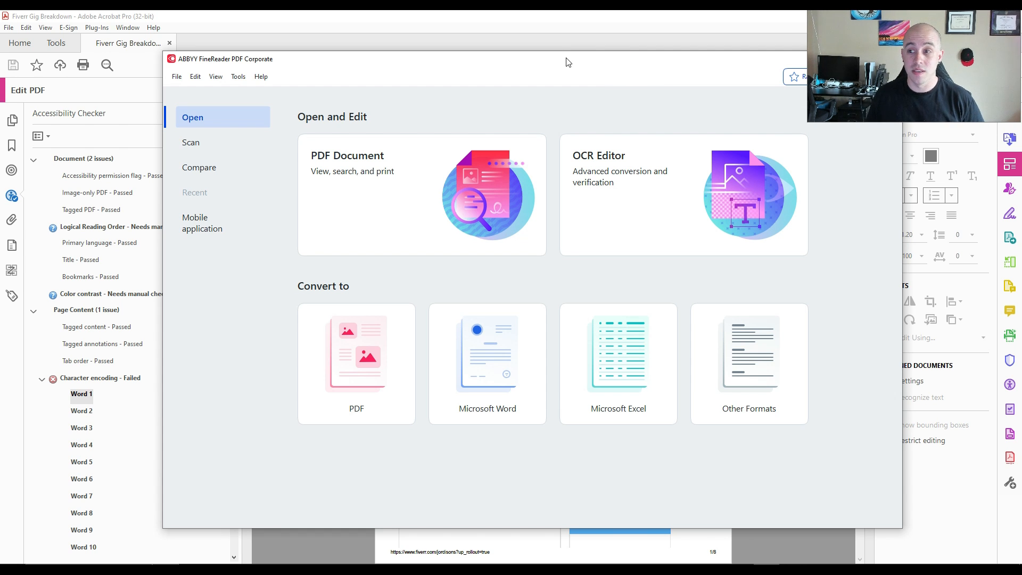
- Open the Fiverr profile PDF from the Desktop in the OCR Editor
left_click(630, 180)
left_click(205, 150)
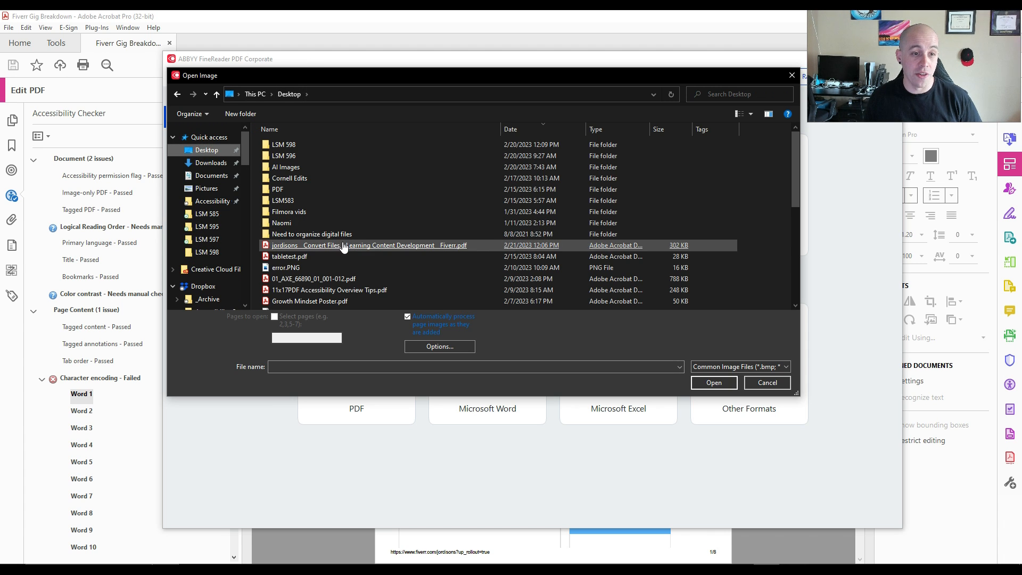
double_click(343, 246)
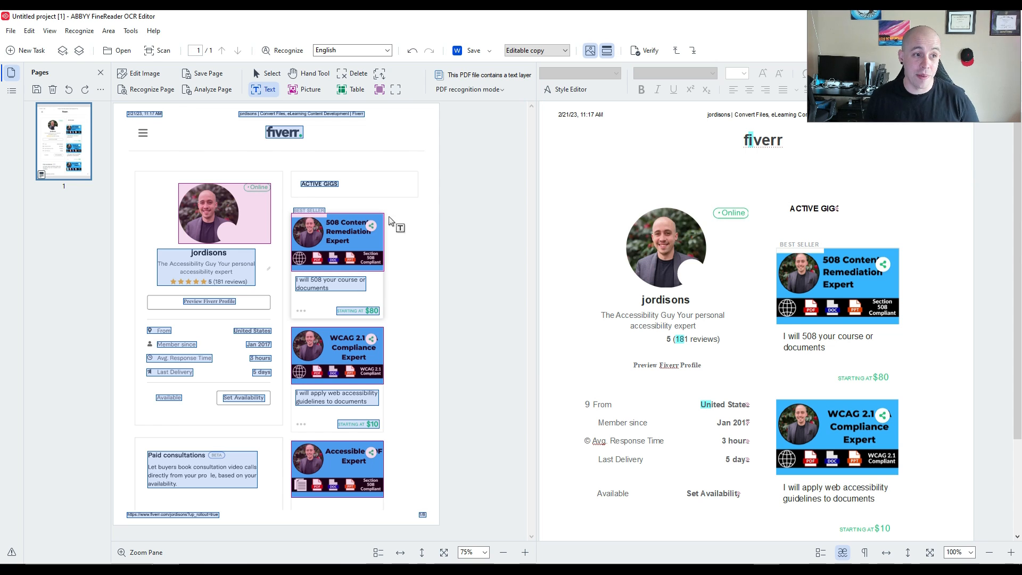
- Delete the recognition areas over the page header's date, document title and Fiverr logo
left_click(158, 114)
key("Delete")
key("Delete")
key("Delete")
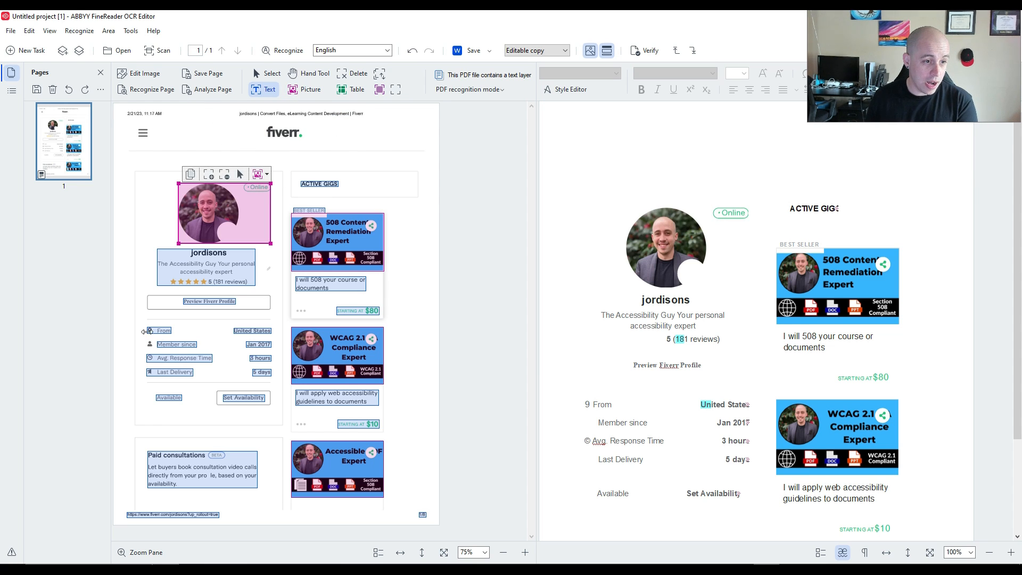
- Narrow the From, Avg. Response Time and Last Delivery text areas so they exclude the icons beside them
left_click(147, 331)
left_click_drag(147, 331, 155, 372)
left_click(148, 357)
- Delete the recognition areas over the footer's web address and page number, and check the first gig's picture area
left_click(163, 513)
key("Delete")
key("Delete")
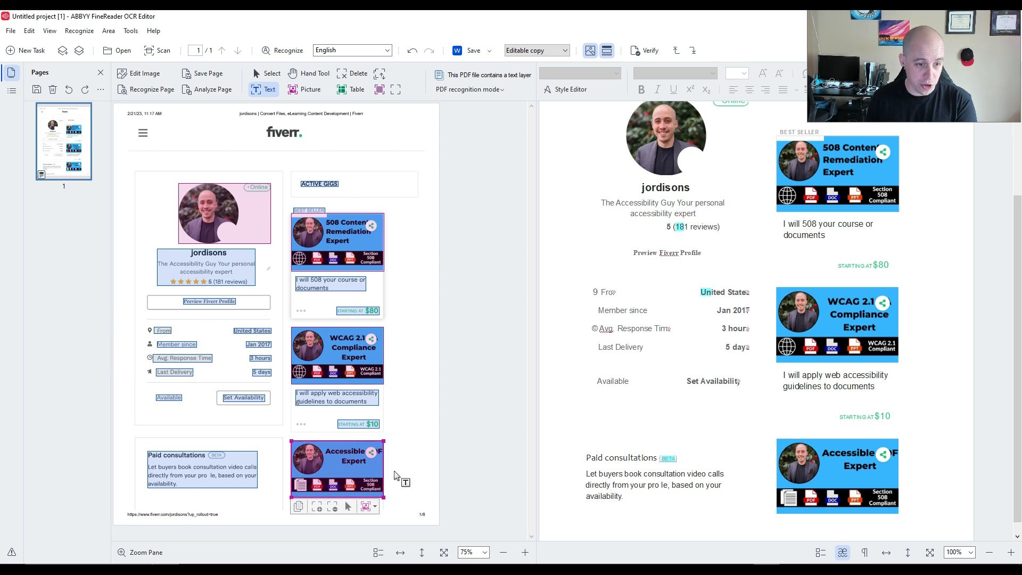
left_click(341, 234)
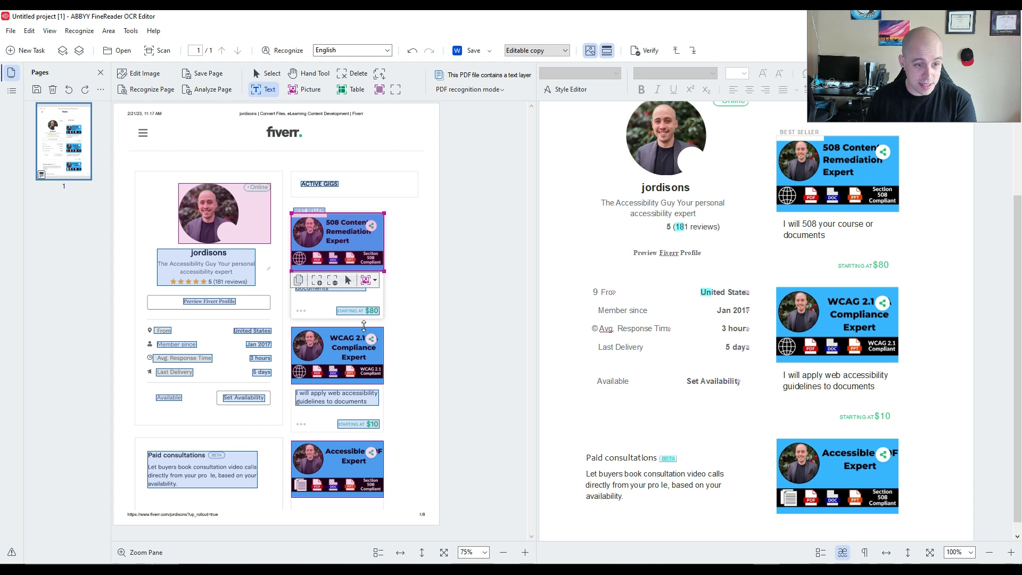
left_click(710, 392)
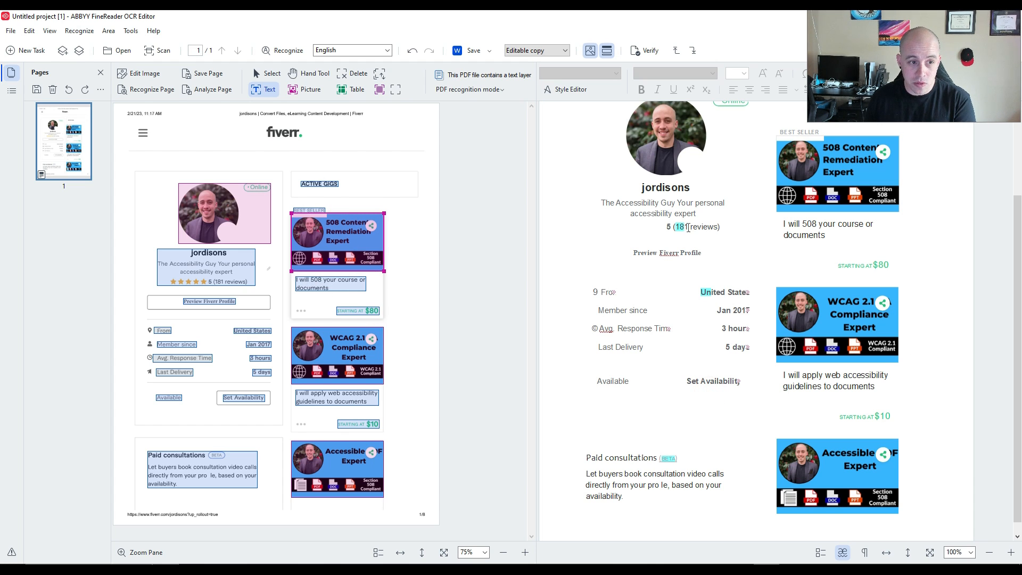
- Separate the star rating and reviews line from the profile text into its own picture area, and recognize the page again
left_click(666, 226)
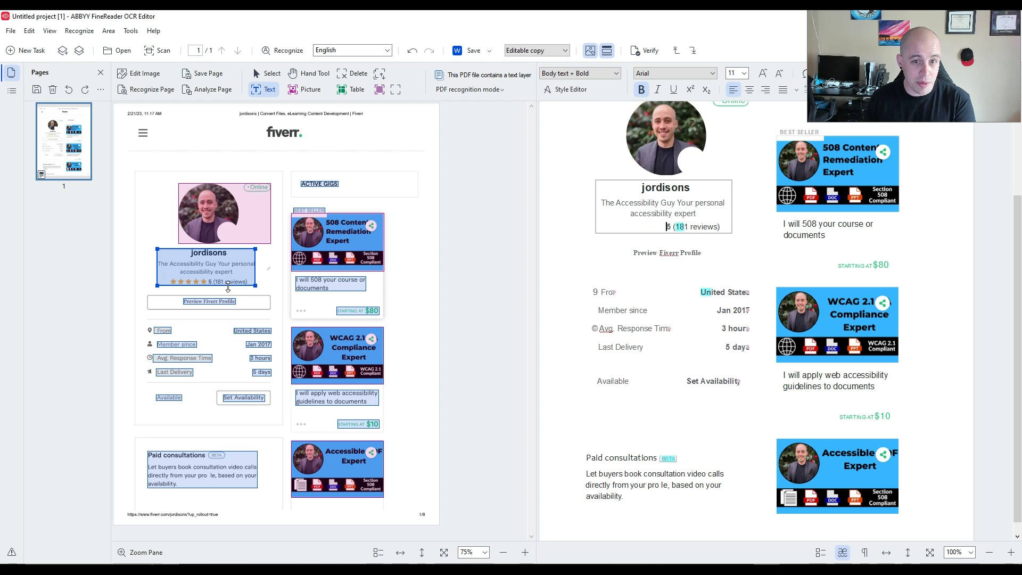
left_click_drag(227, 285, 227, 275)
left_click(305, 89)
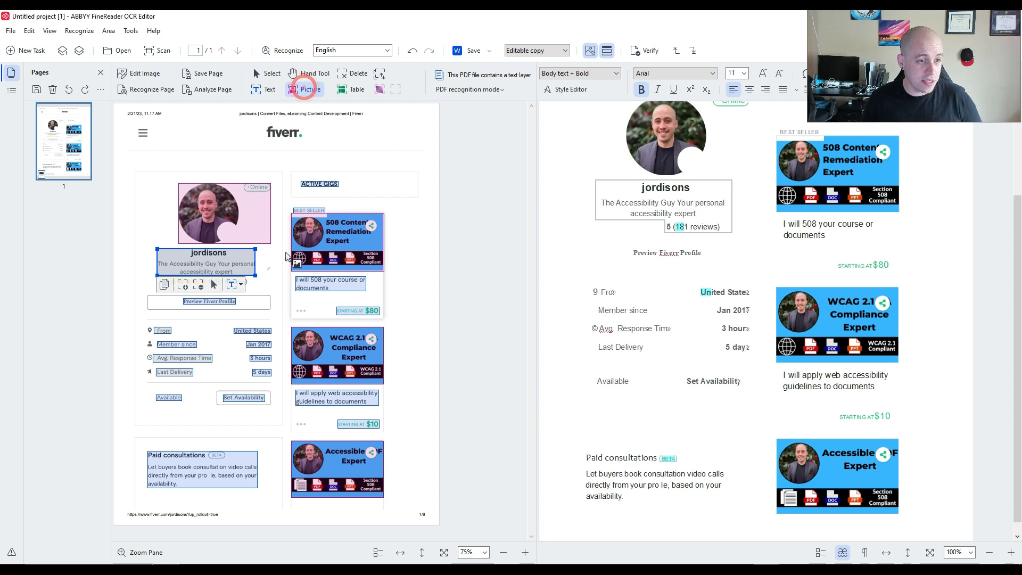
left_click(268, 279)
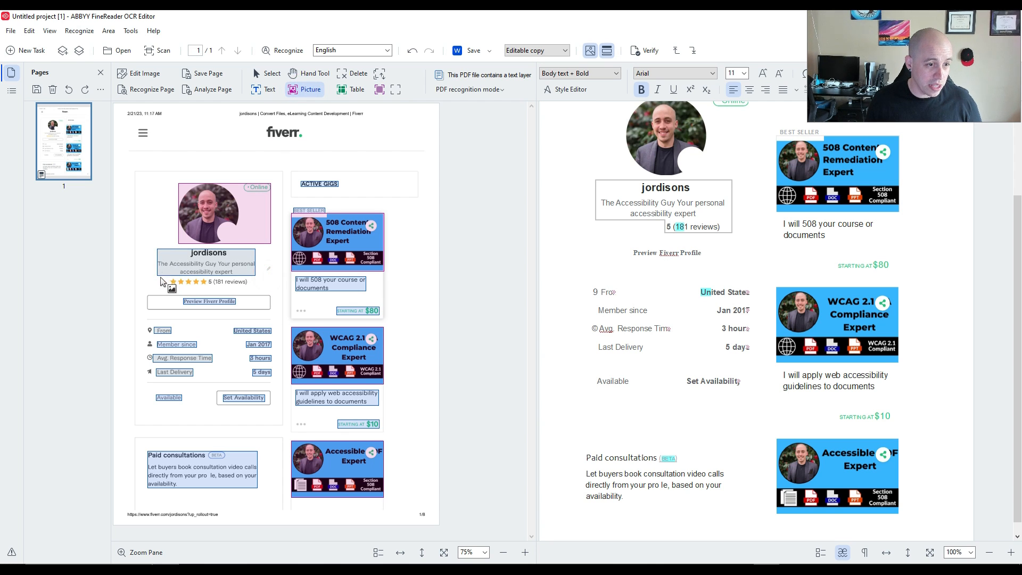
left_click_drag(148, 276, 268, 290)
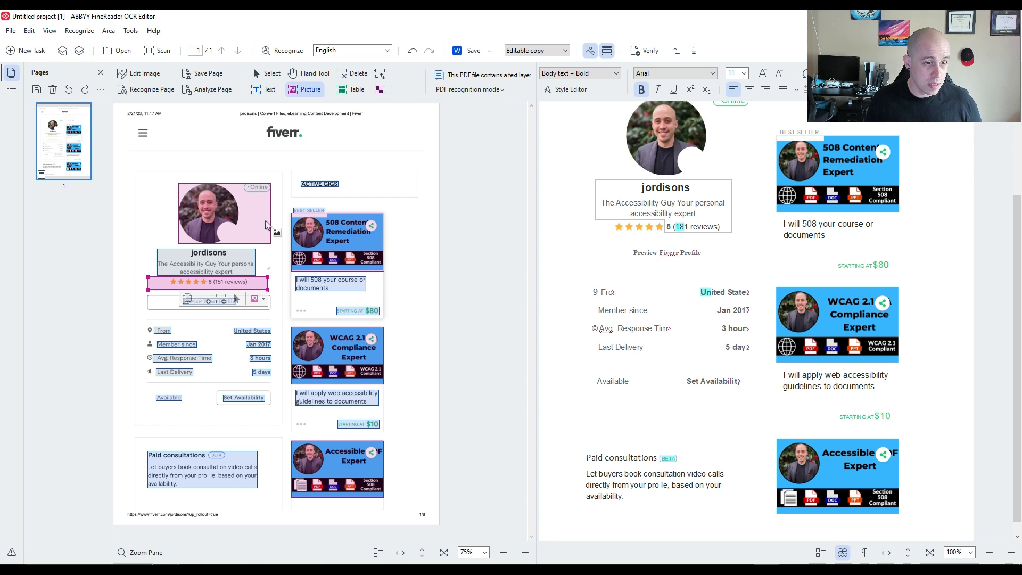
left_click(159, 91)
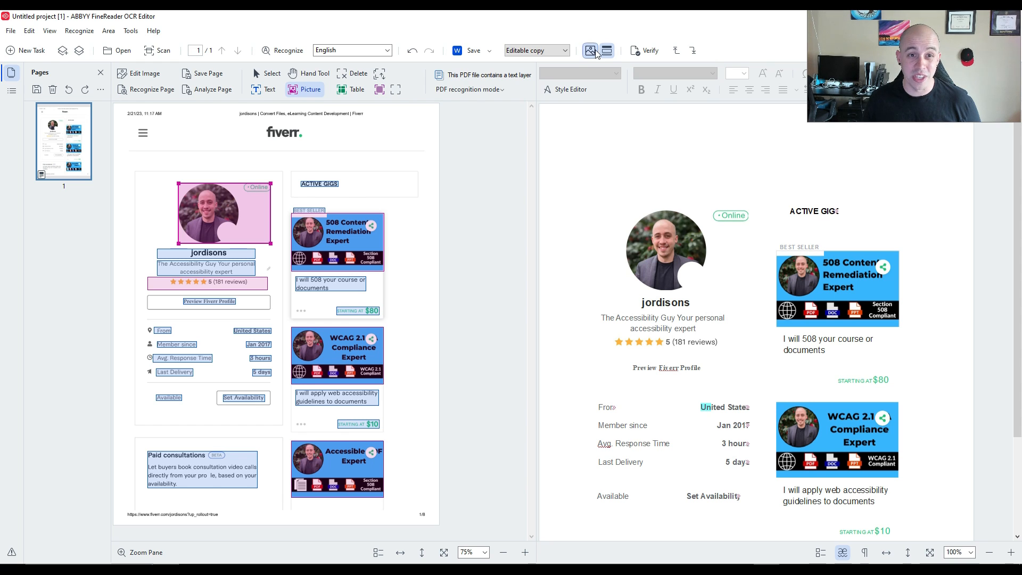
- Save the recognized page to the Desktop as a searchable PDF, adding "sj" to the start of the file name
left_click(489, 51)
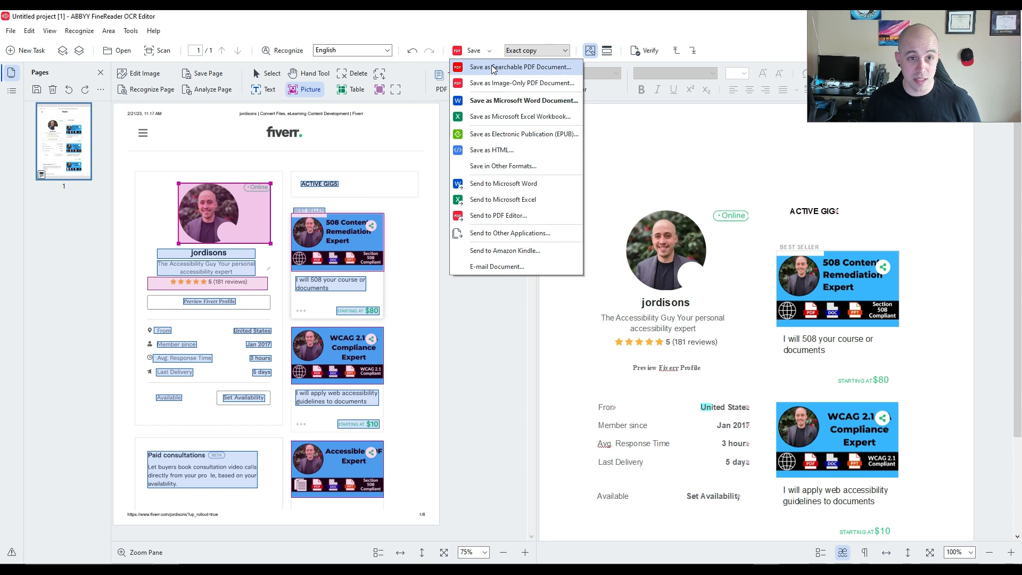
left_click(492, 68)
left_click(73, 356)
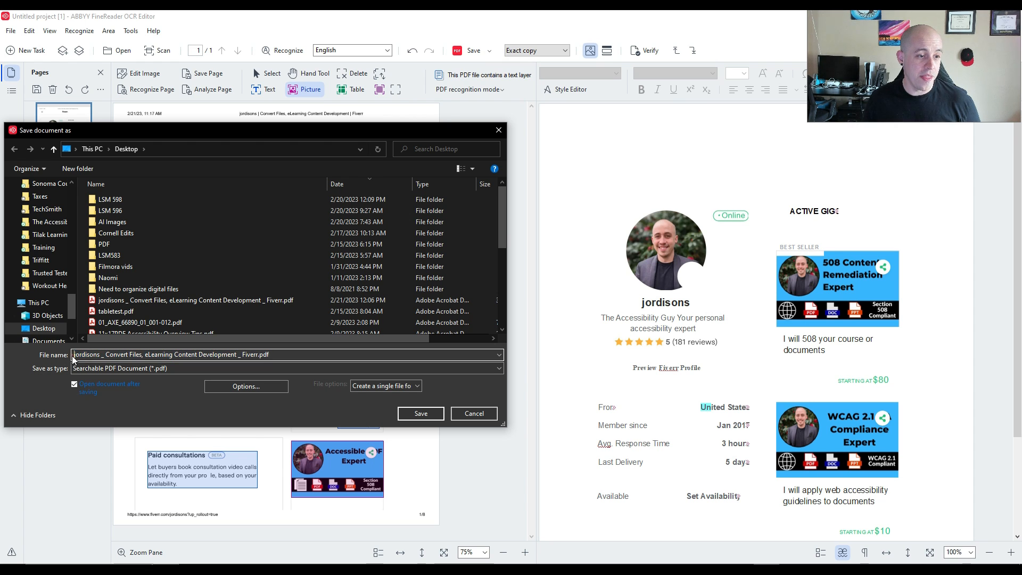
type("sj")
key("Return")
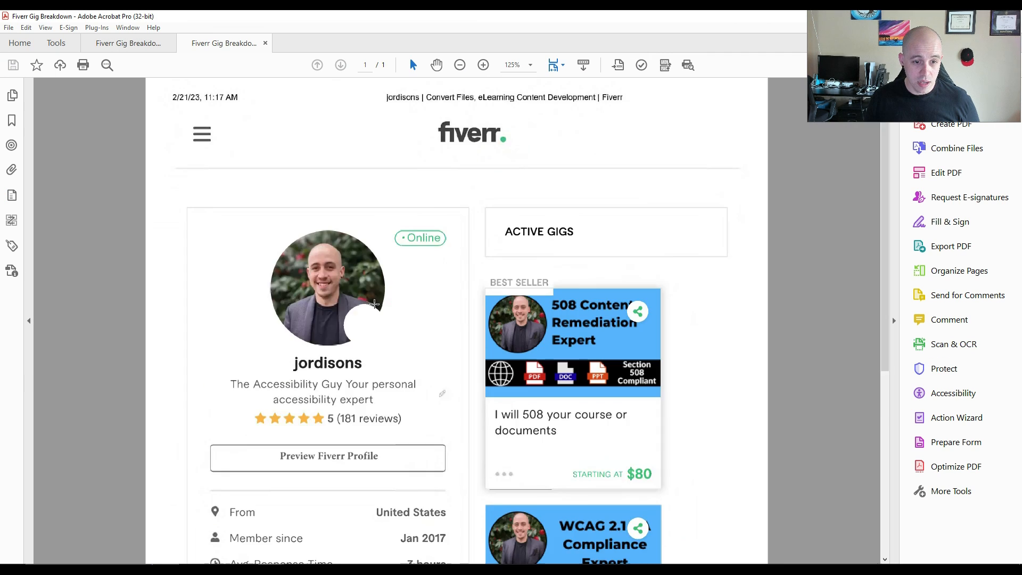
- Look over the re-recognized page and run the full accessibility check on all pages of the document
scroll(371, 300, "down", 5)
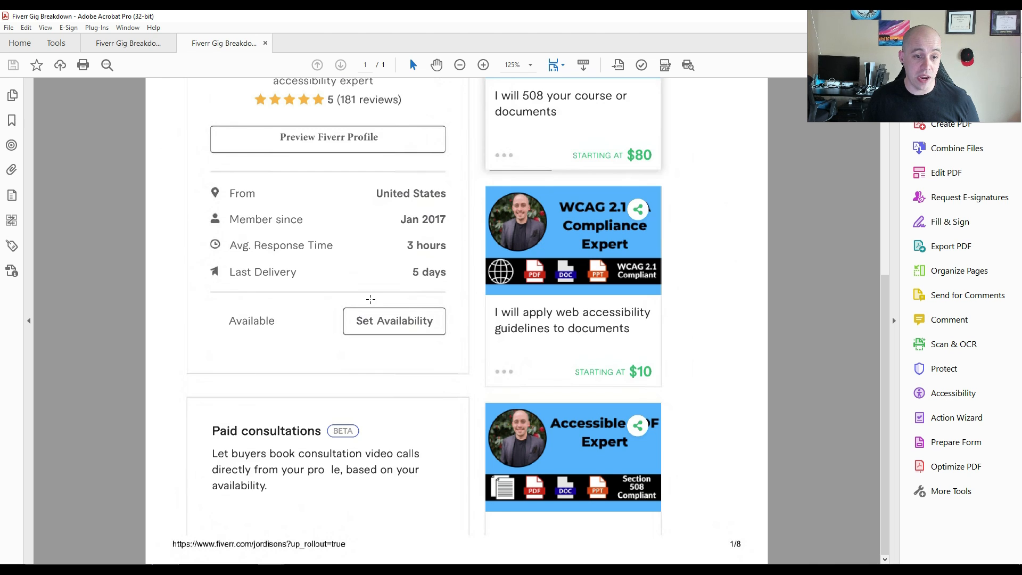
scroll(371, 299, "up", 5)
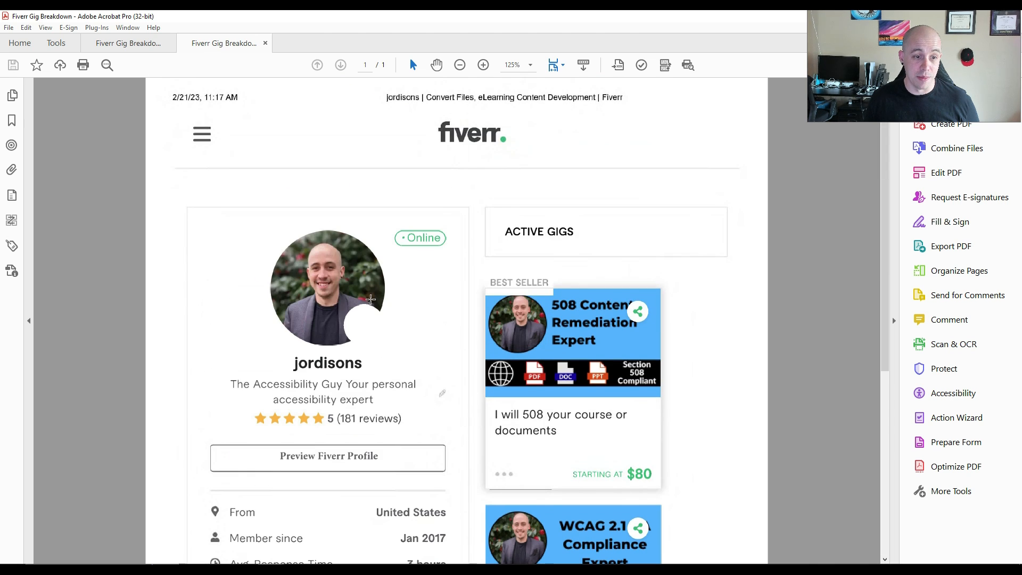
left_click(642, 65)
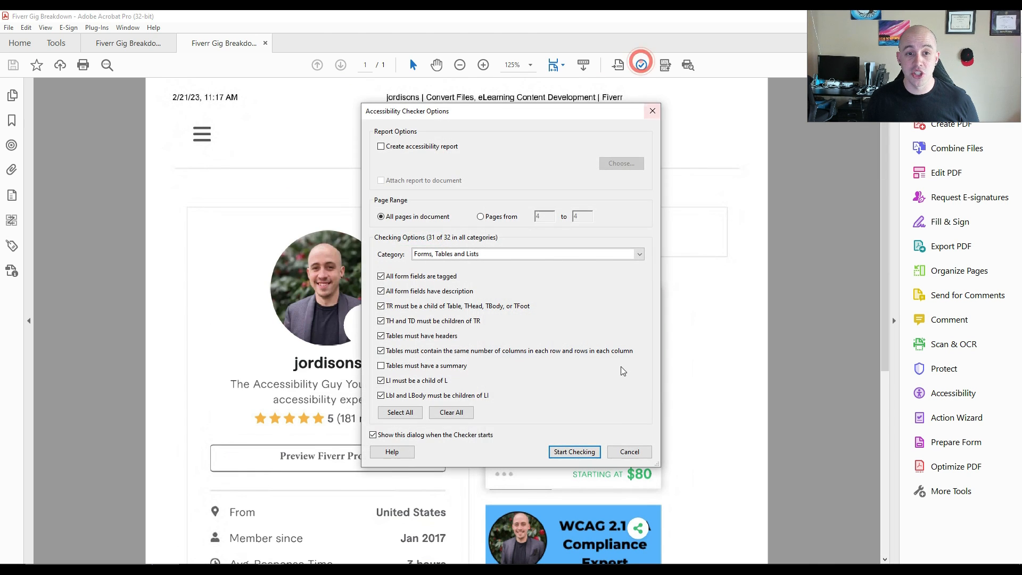
left_click(582, 457)
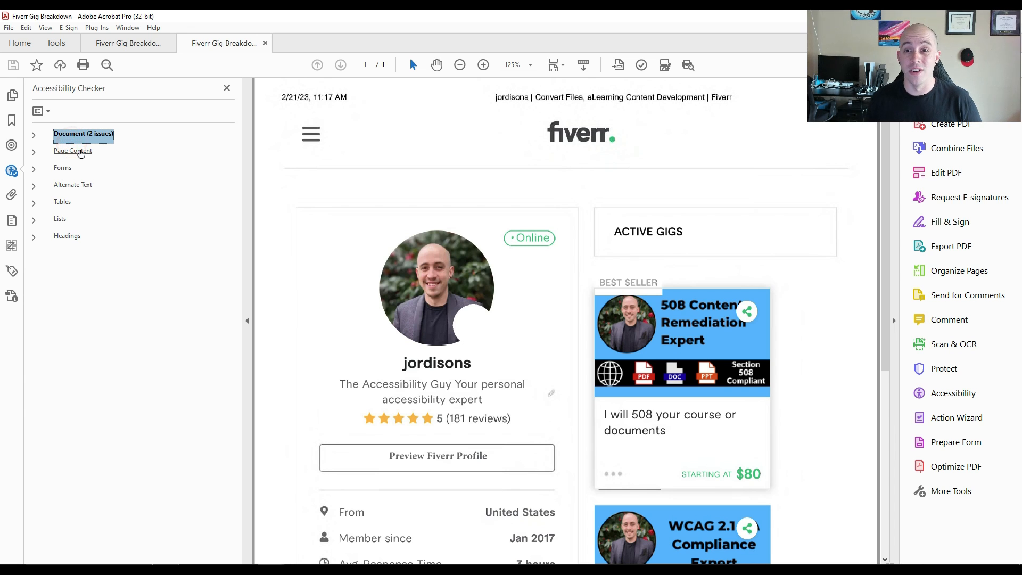
- Examine the tag tree from the profile picture's Figure through the star rating Figure's caption to the Preview Fiverr Profile link, expanding nested tags
left_click(12, 271)
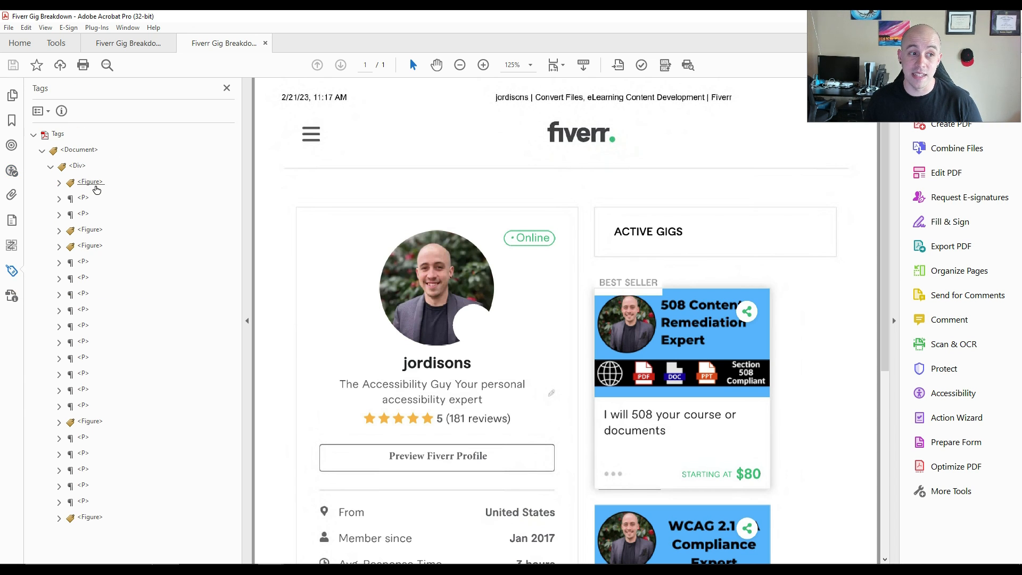
left_click(90, 182)
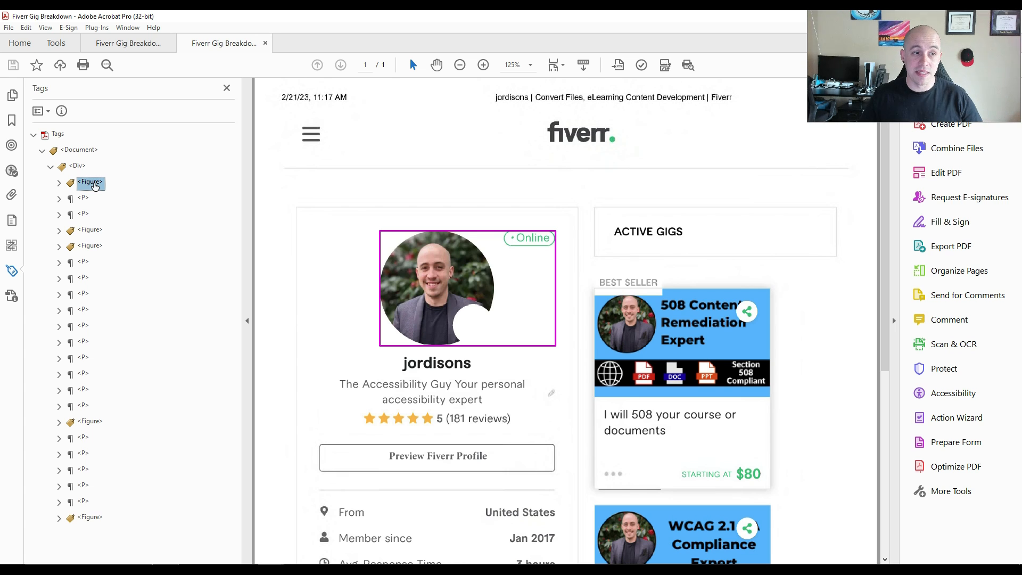
key("Down")
key("Down")
key("Down")
key("Down")
key("Right")
key("Right")
key("Right")
key("Right")
key("Right")
key("Right")
key("Right")
key("Right")
key("Down")
key("Down")
key("Right")
key("Right")
key("Right")
key("Down")
key("Down")
key("Down")
key("Down")
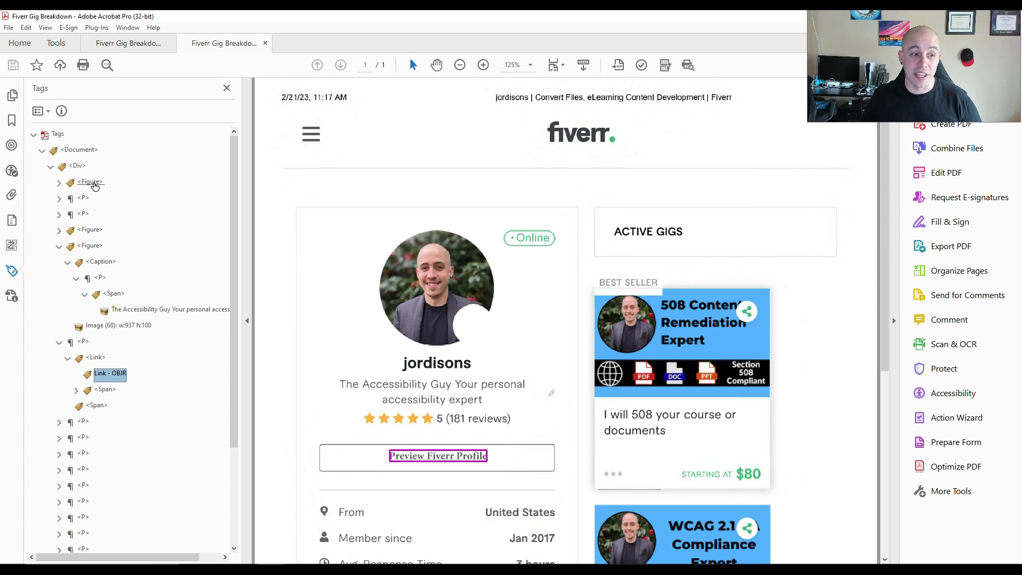
- Expand the first gig title's paragraph tag to inspect its link and text spans, continuing to the United States paragraph
key("Right")
key("Right")
key("Right")
key("Right")
key("Down")
key("Down")
key("Right")
key("Right")
key("Down")
key("Down")
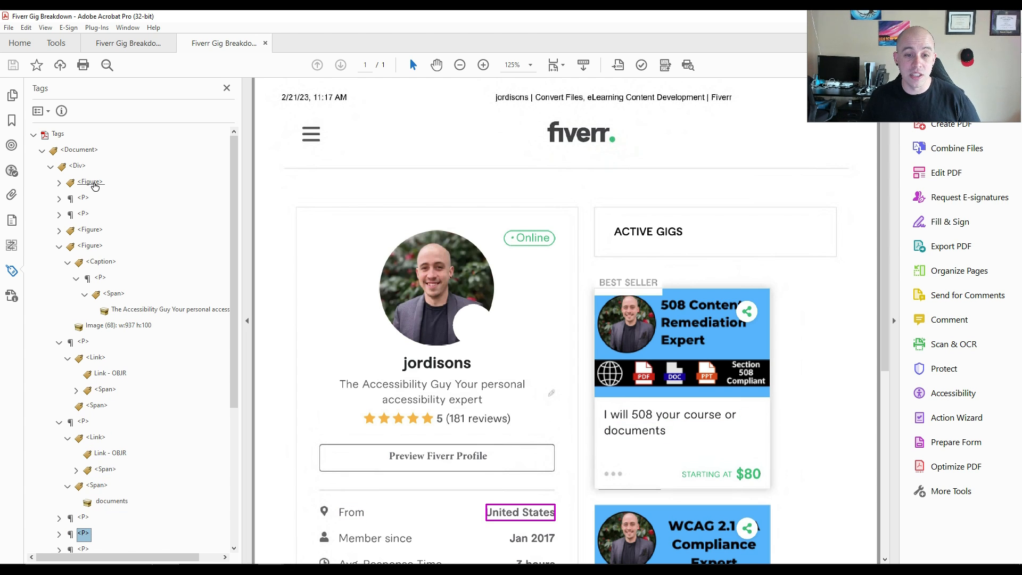
- Step through the remaining paragraph and Figure tags to the last gig's picture, checking what each one covers
key("Down")
key("Down")
key("Down")
key("Down")
key("Down")
key("Down")
key("Down")
key("Down")
key("Down")
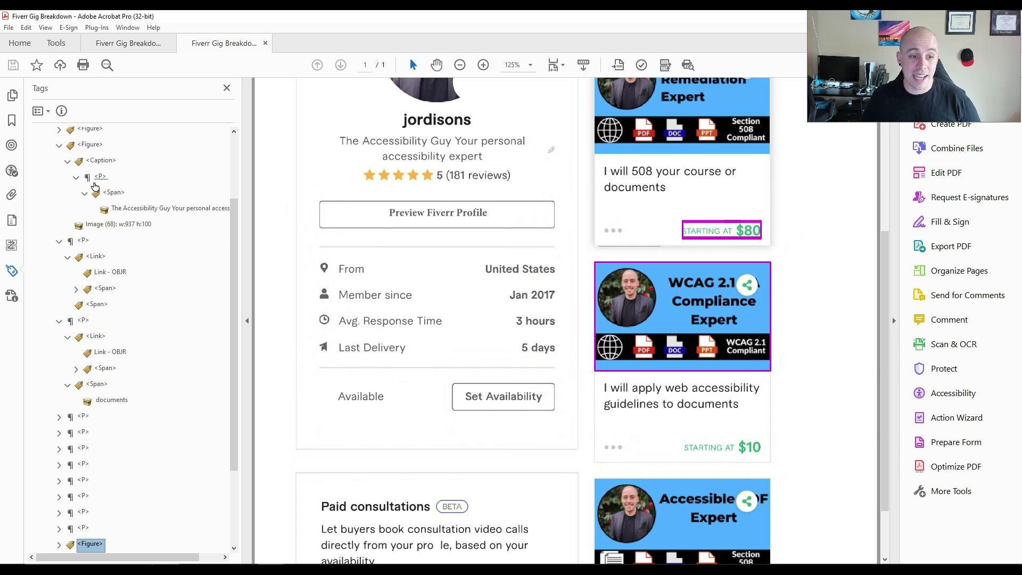
key("Down")
key("Down")
key("Down")
key("Down")
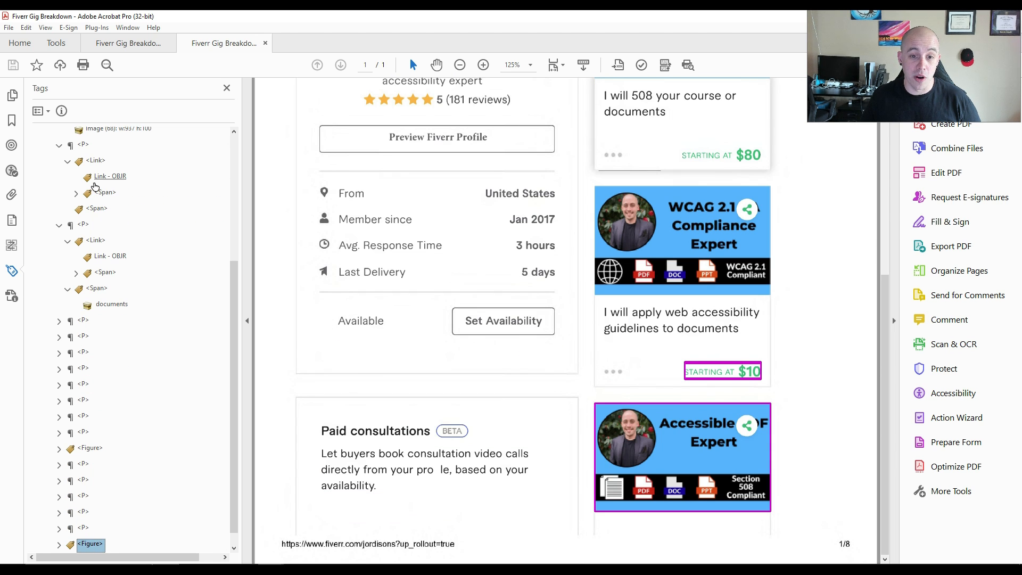
- Check the tag order backwards from the last Figure through Paid consultations to the Member since paragraph
key("Up")
key("Up")
key("Up")
key("Up")
key("Up")
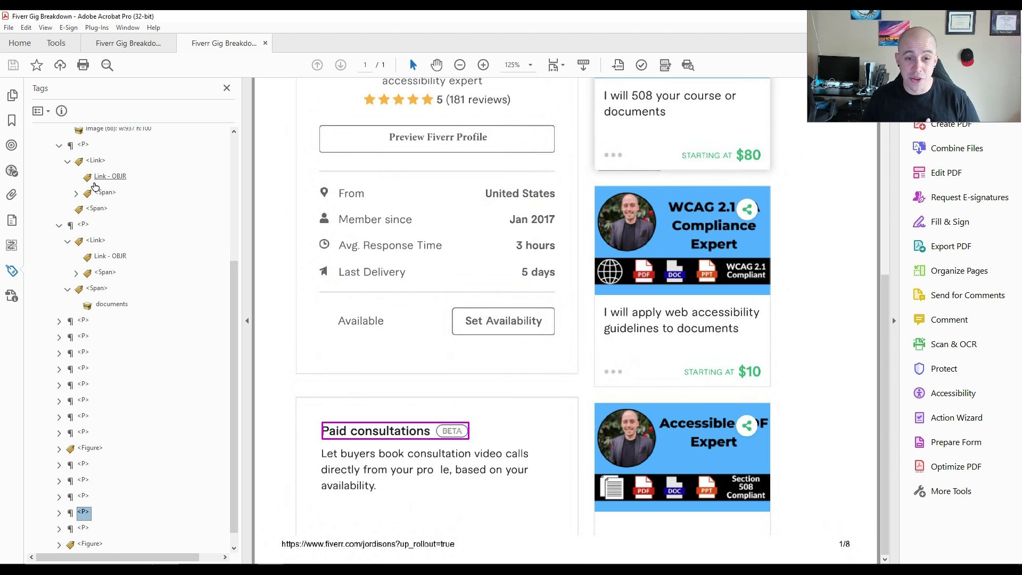
key("Up")
key("Up")
key("Up")
key("Up")
key("Up")
key("Up")
key("Up")
key("Up")
key("Up")
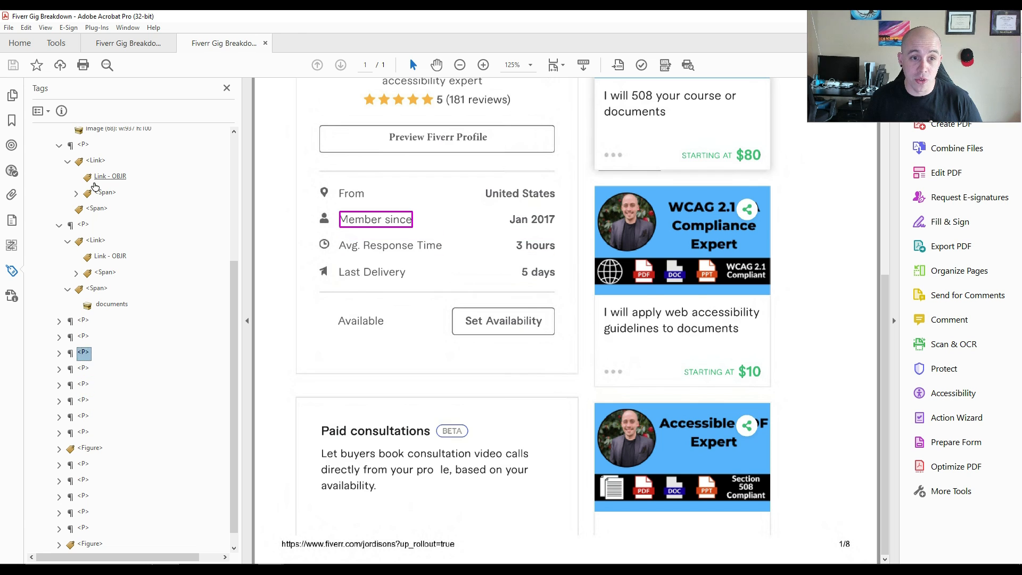
- Return to the Div tag at the start of the tree and collapse it to review all the tagged content on the page
key("Up")
key("Up")
key("Up")
key("Up")
key("Up")
key("Up")
key("Up")
key("Up")
key("Up")
key("Up")
key("Up")
key("Up")
key("Up")
key("Up")
key("Up")
key("Up")
key("Up")
key("Up")
key("Up")
key("Up")
key("Down")
key("Down")
key("Down")
key("Up")
key("Left")
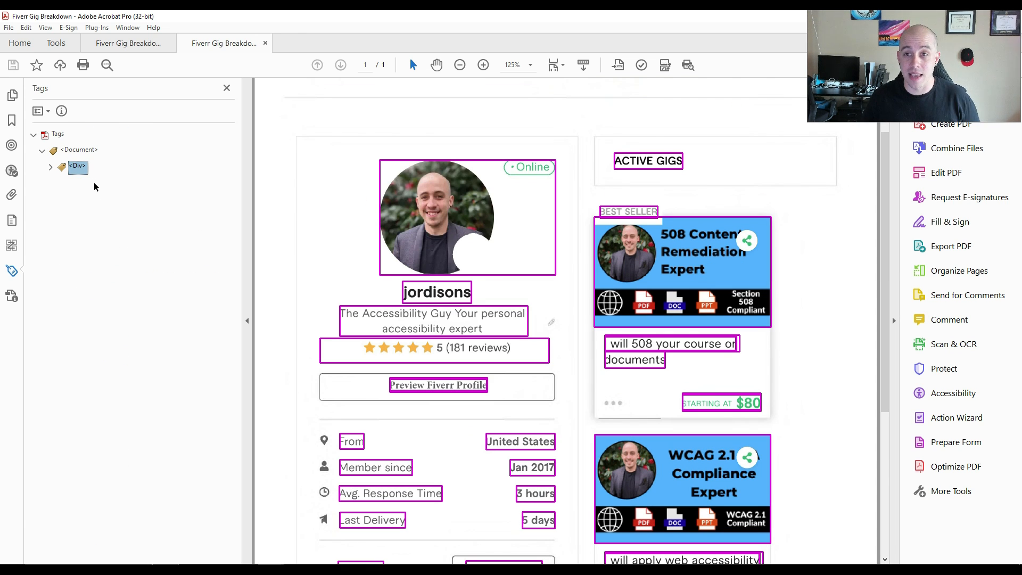